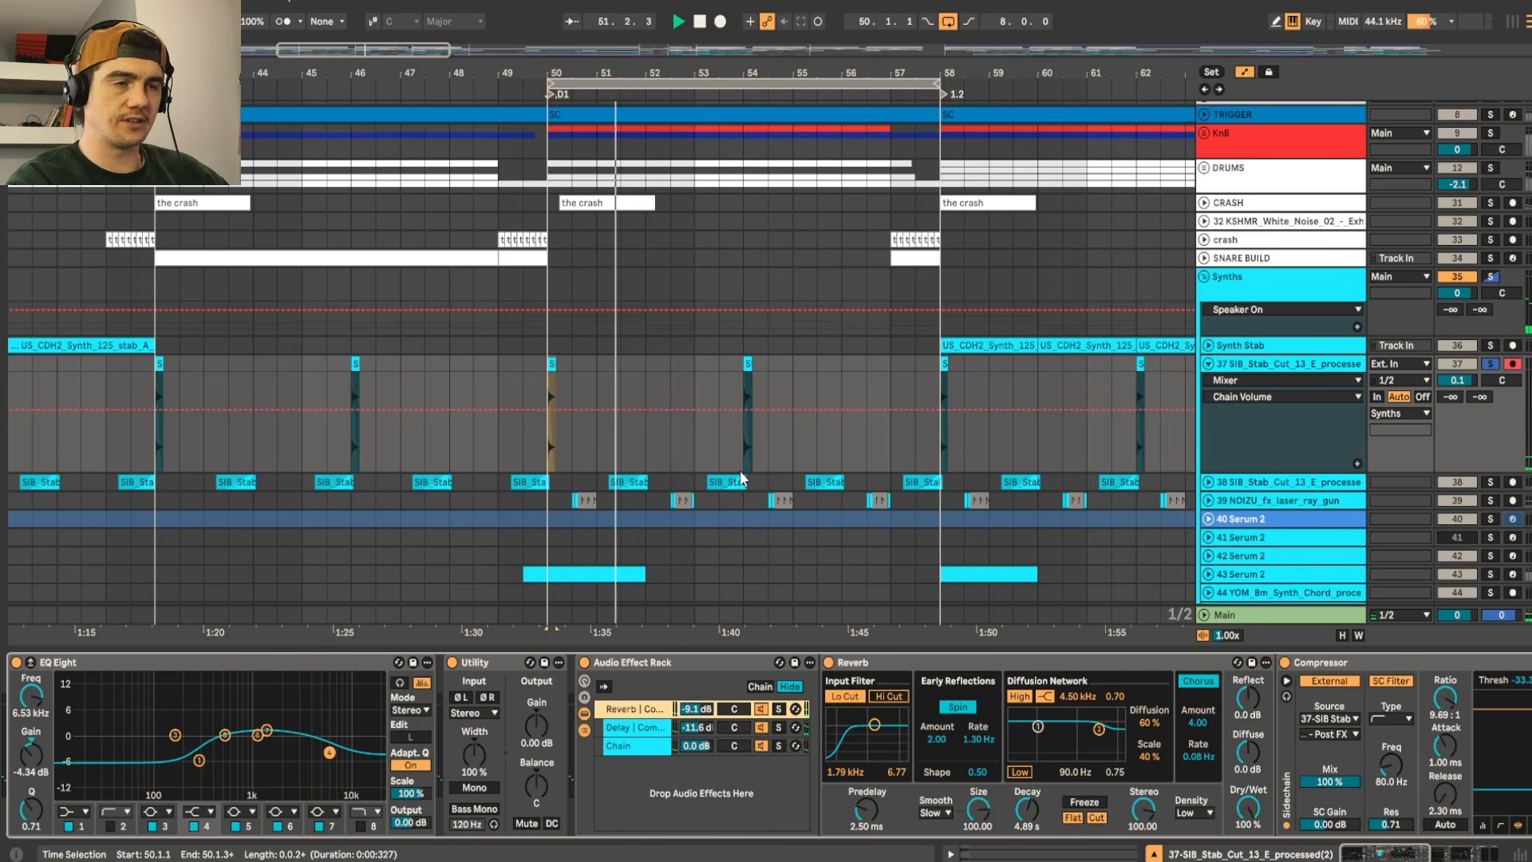
Step: Play the drop from bar 50 with the full mix, mark the stab near bar 54, and solo track 37 again
key(space)
click(540, 386)
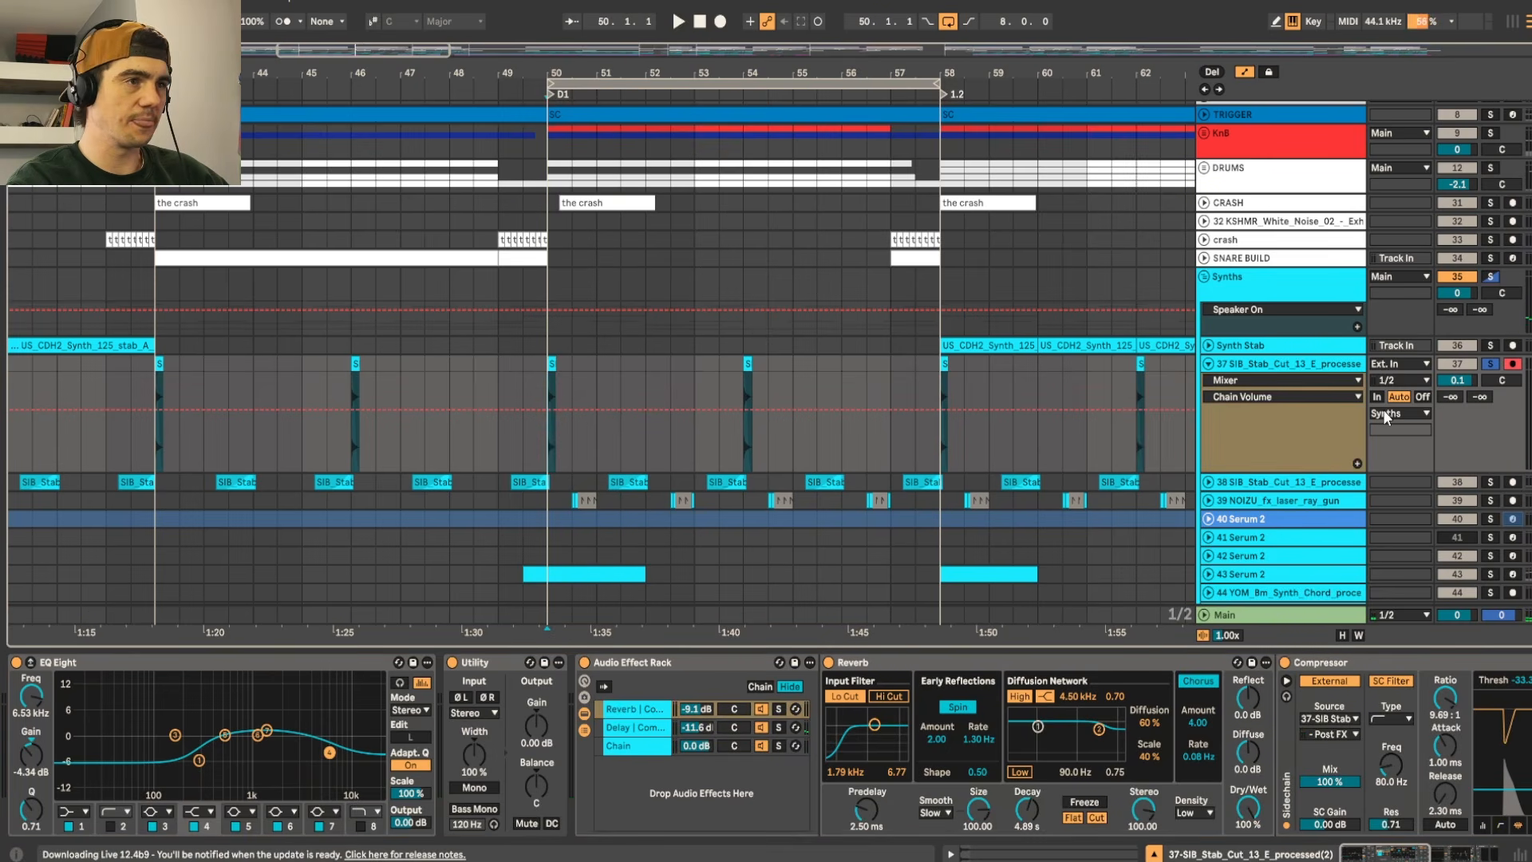
click(526, 87)
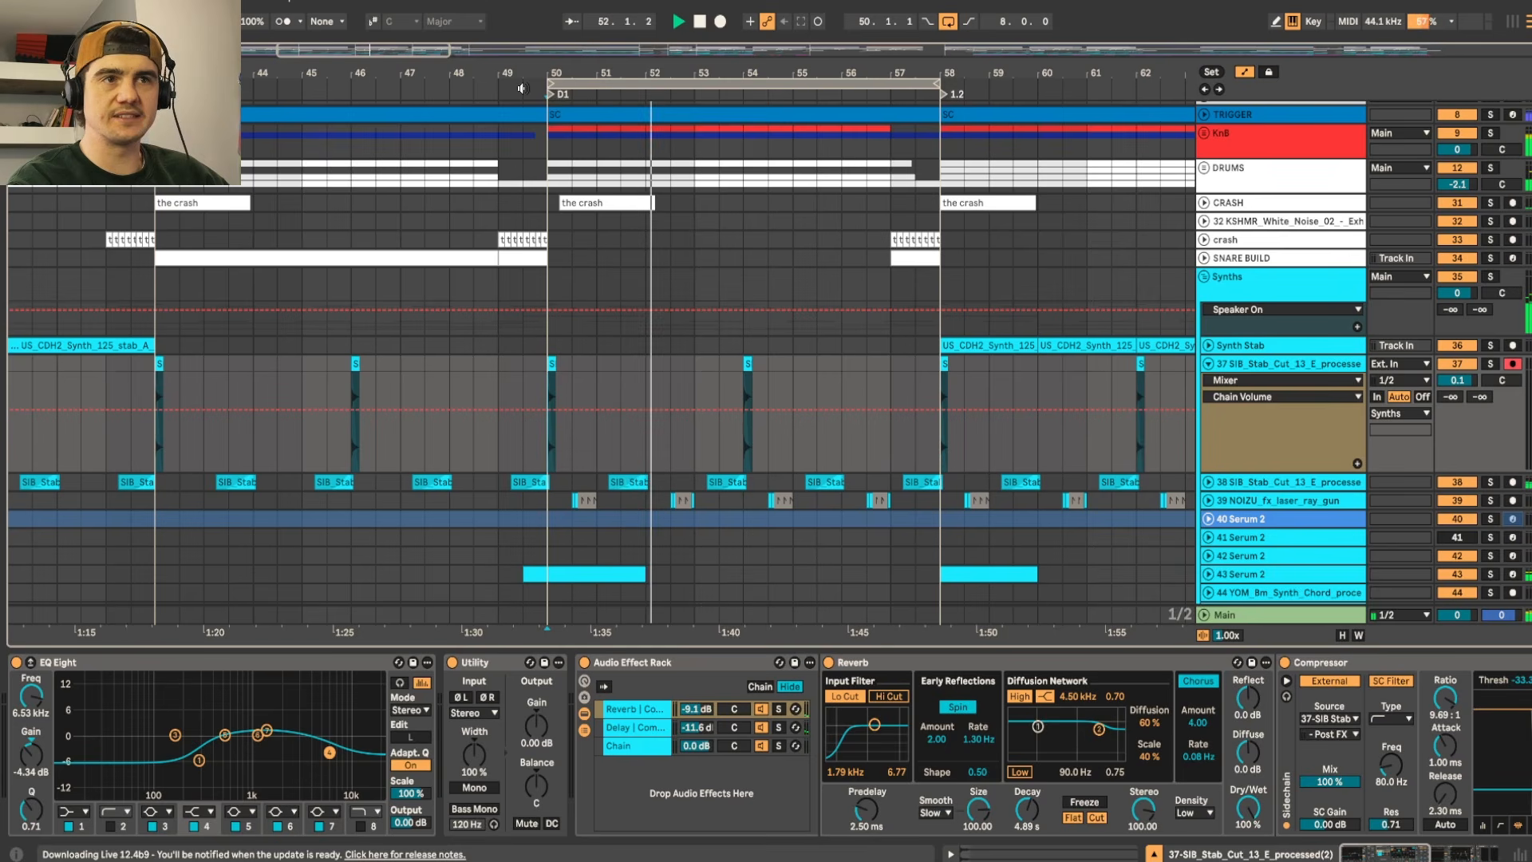
drag(721, 372, 769, 369)
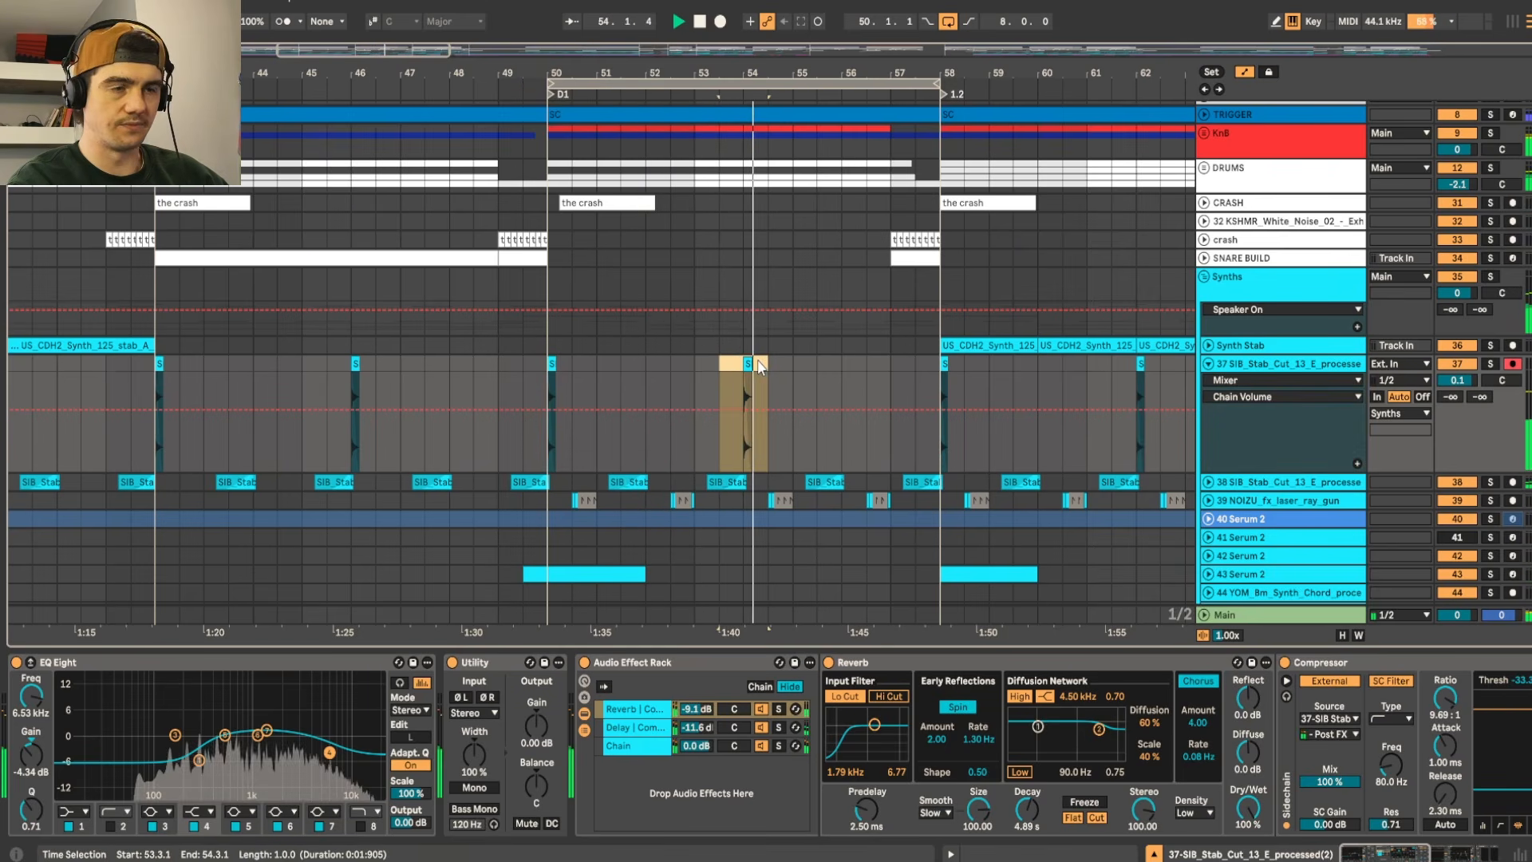
click(541, 382)
key(space)
click(1490, 363)
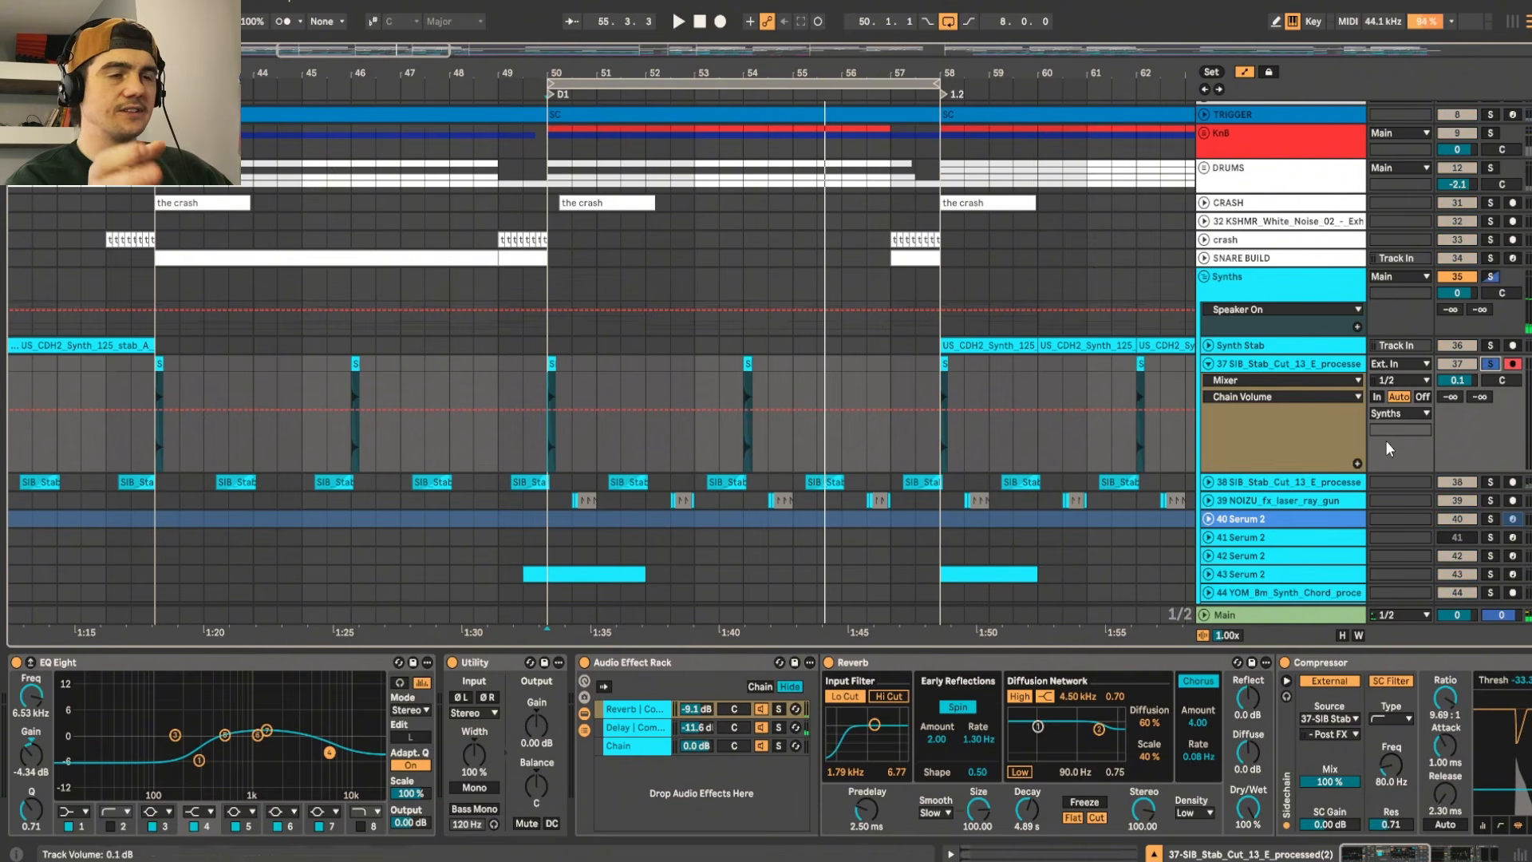
Step: Show the Delay chain of track 37's Audio Effect Rack and play the soloed stab from bar 50
click(621, 668)
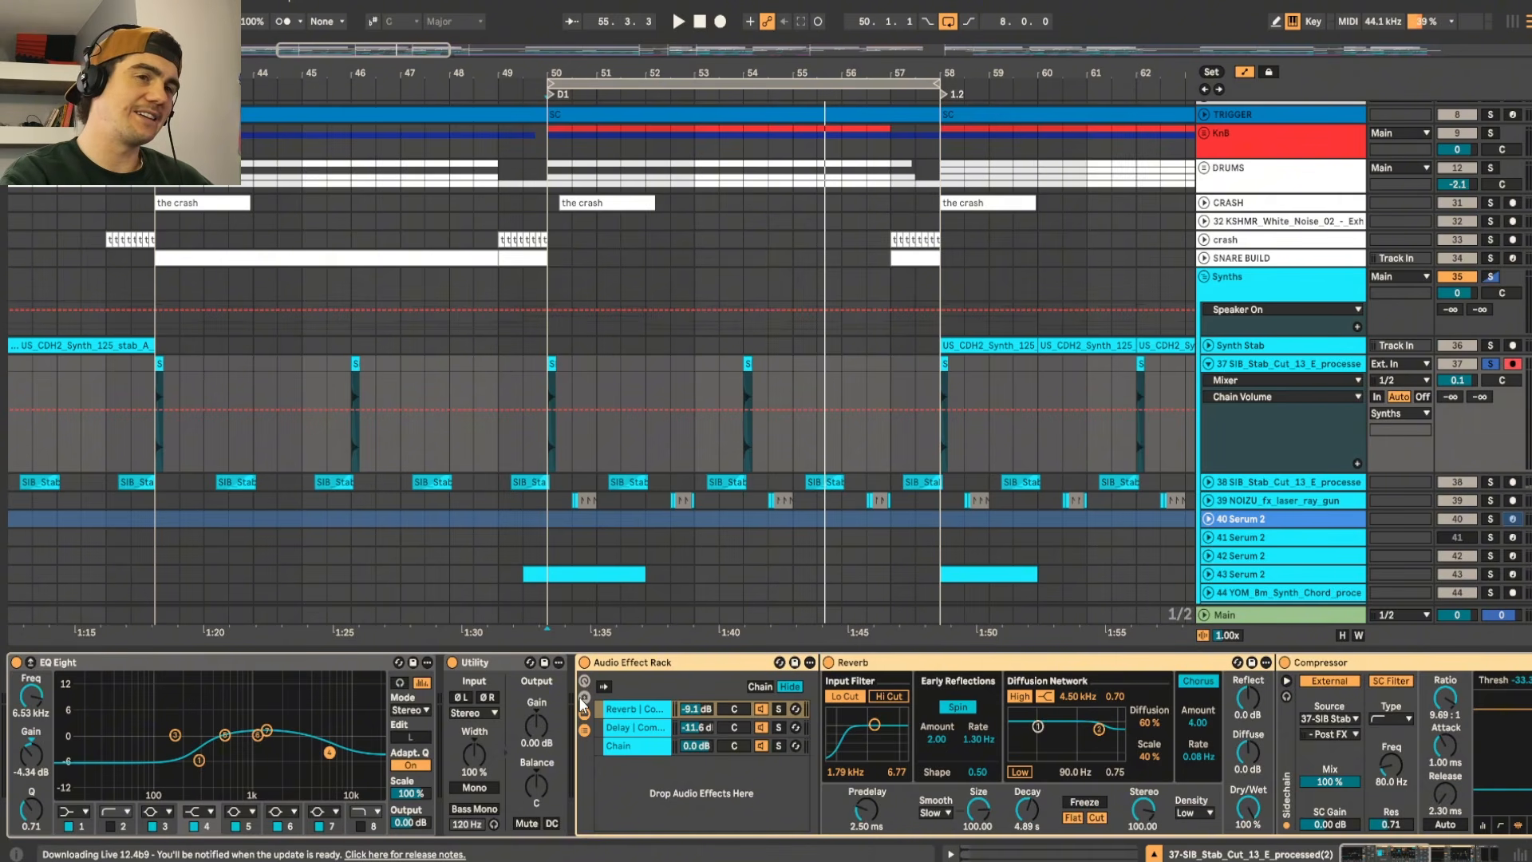
click(701, 725)
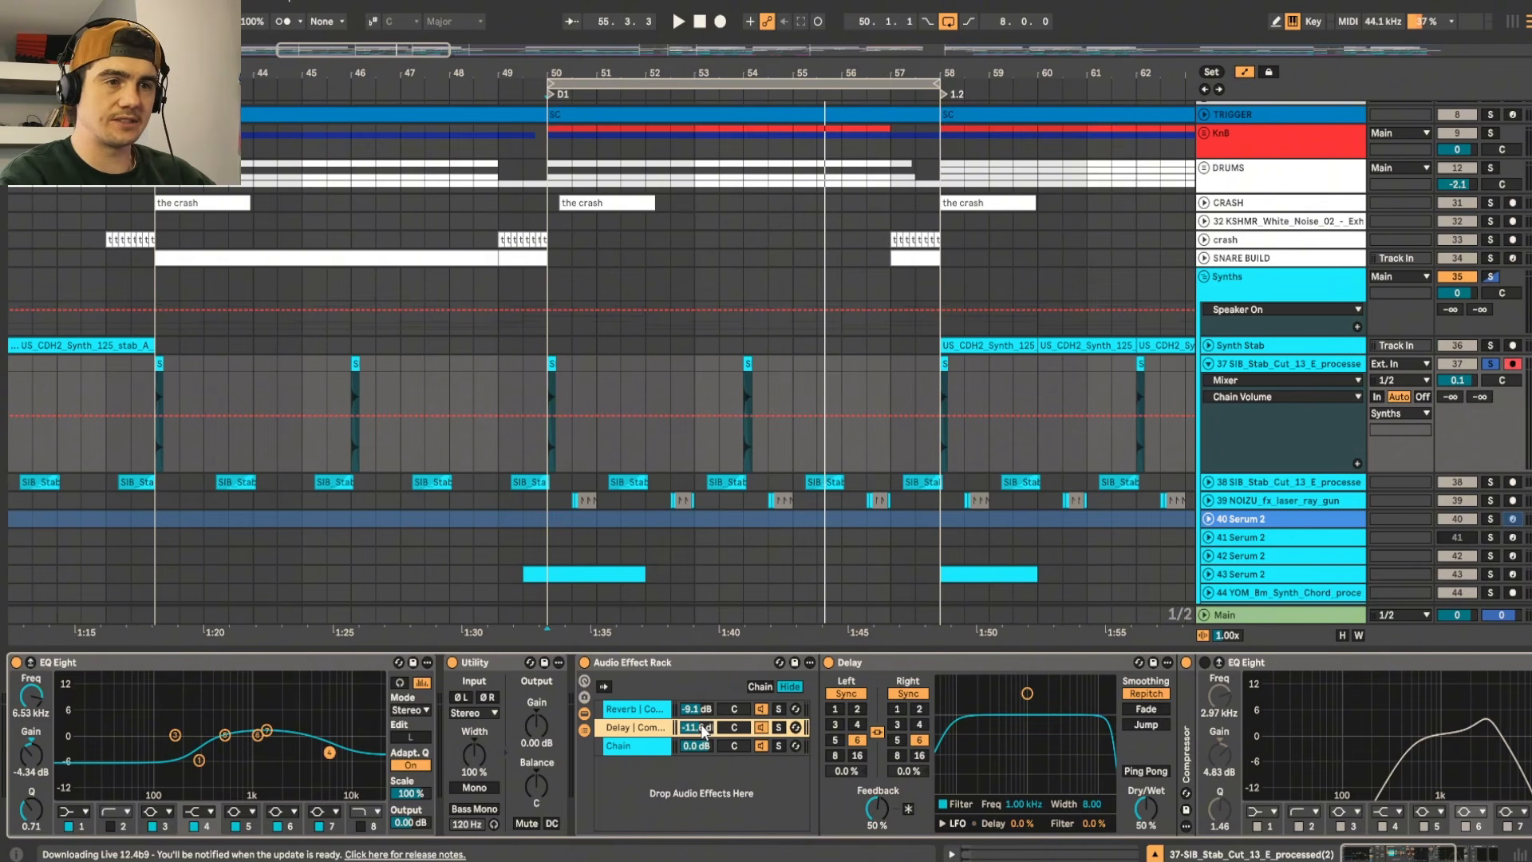
key(ctrl+z)
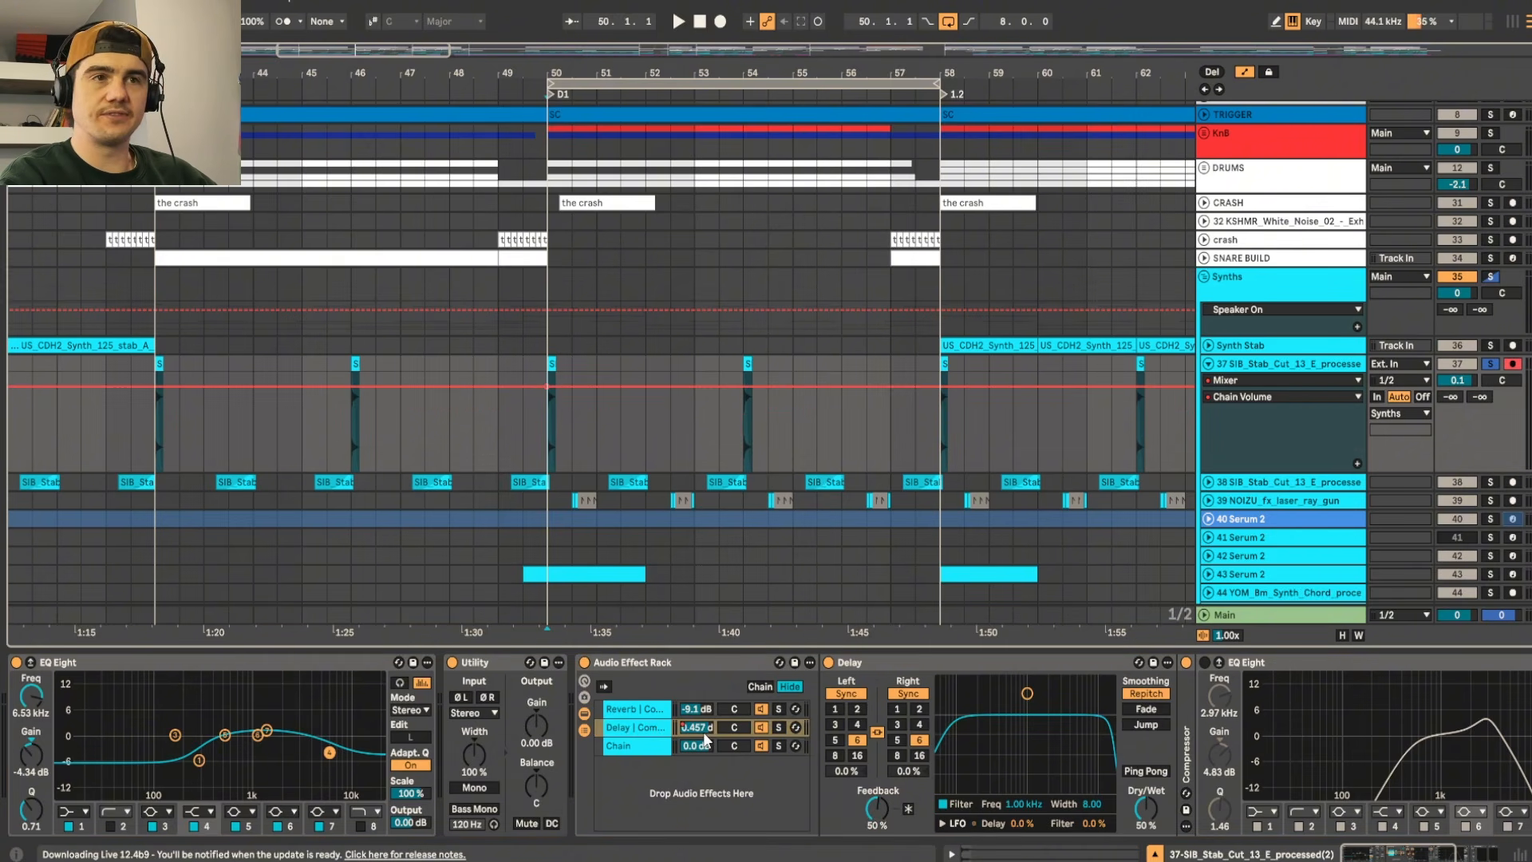
key(ctrl+y)
key(space)
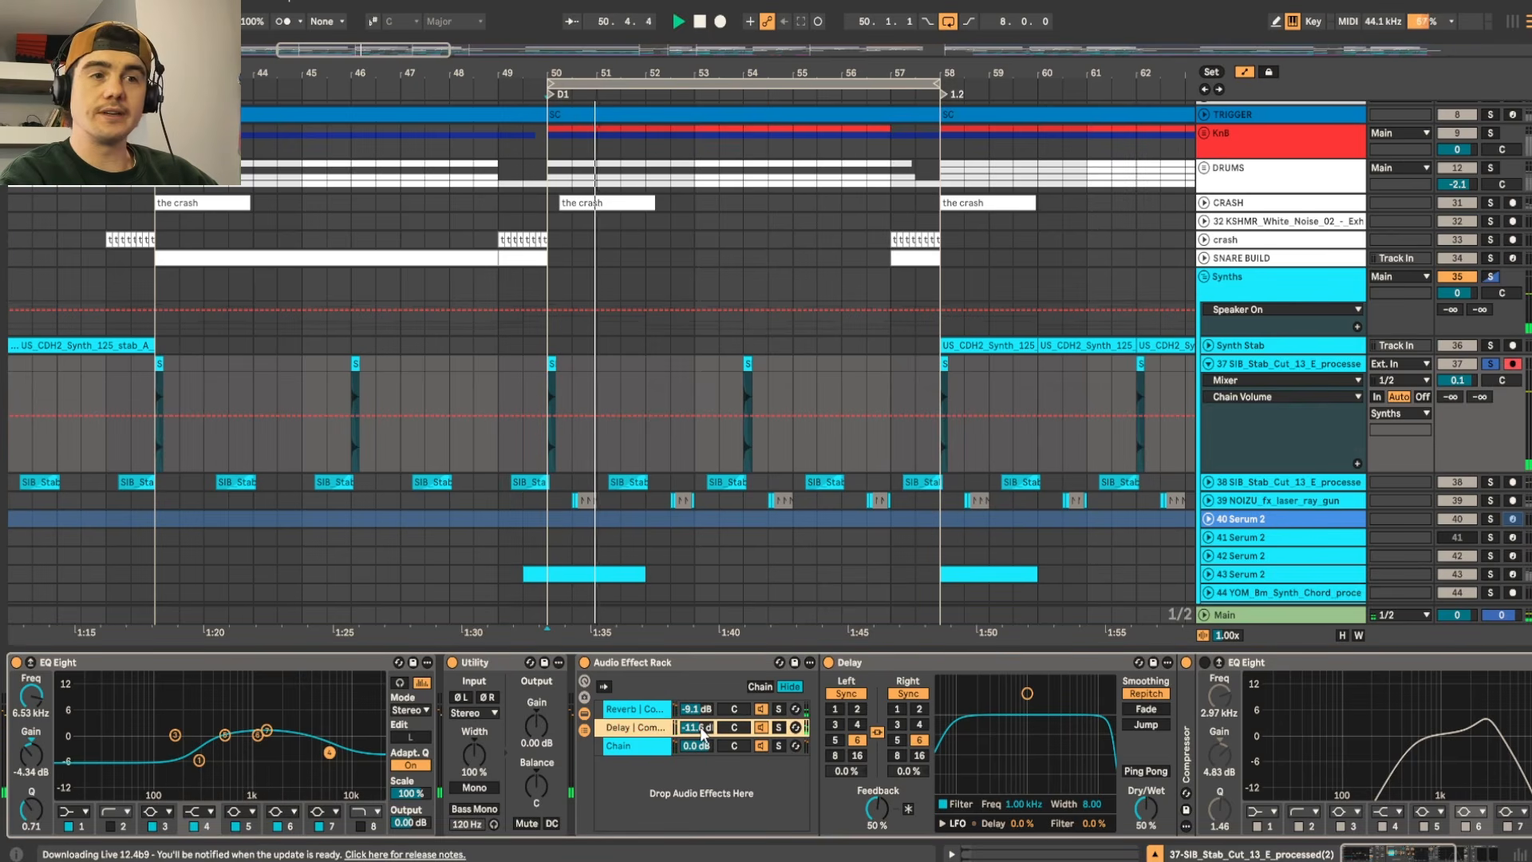
Step: Bypass the Audio Effect Rack on track 37 and play the soloed stab without its reverb and delay
click(585, 663)
key(space)
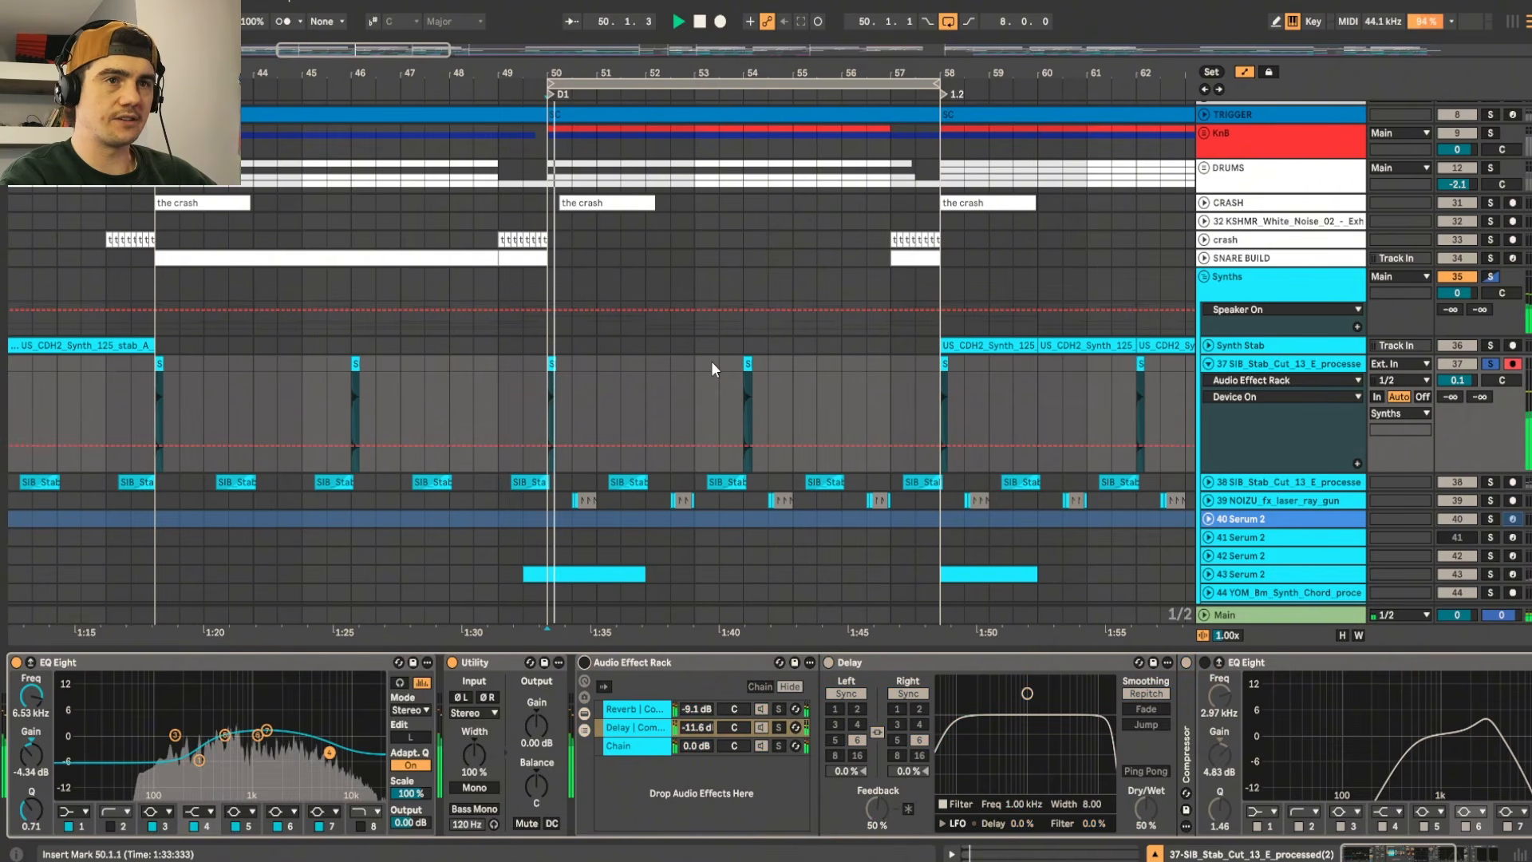
key(space)
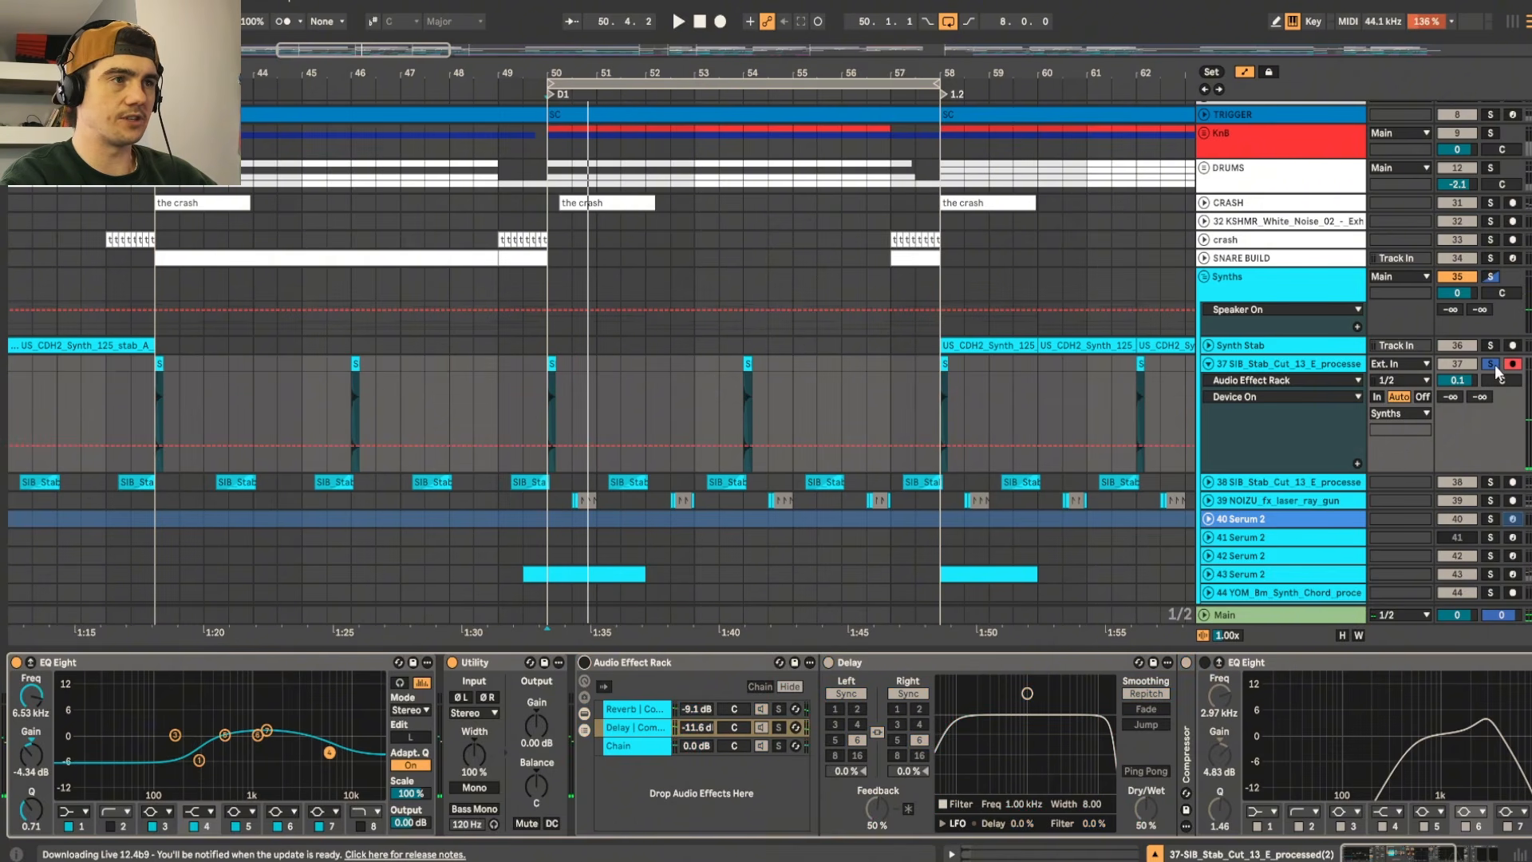
Step: Unsolo track 37 and play the drop from bar 50 in the full mix with the rack bypassed
click(1491, 364)
click(525, 90)
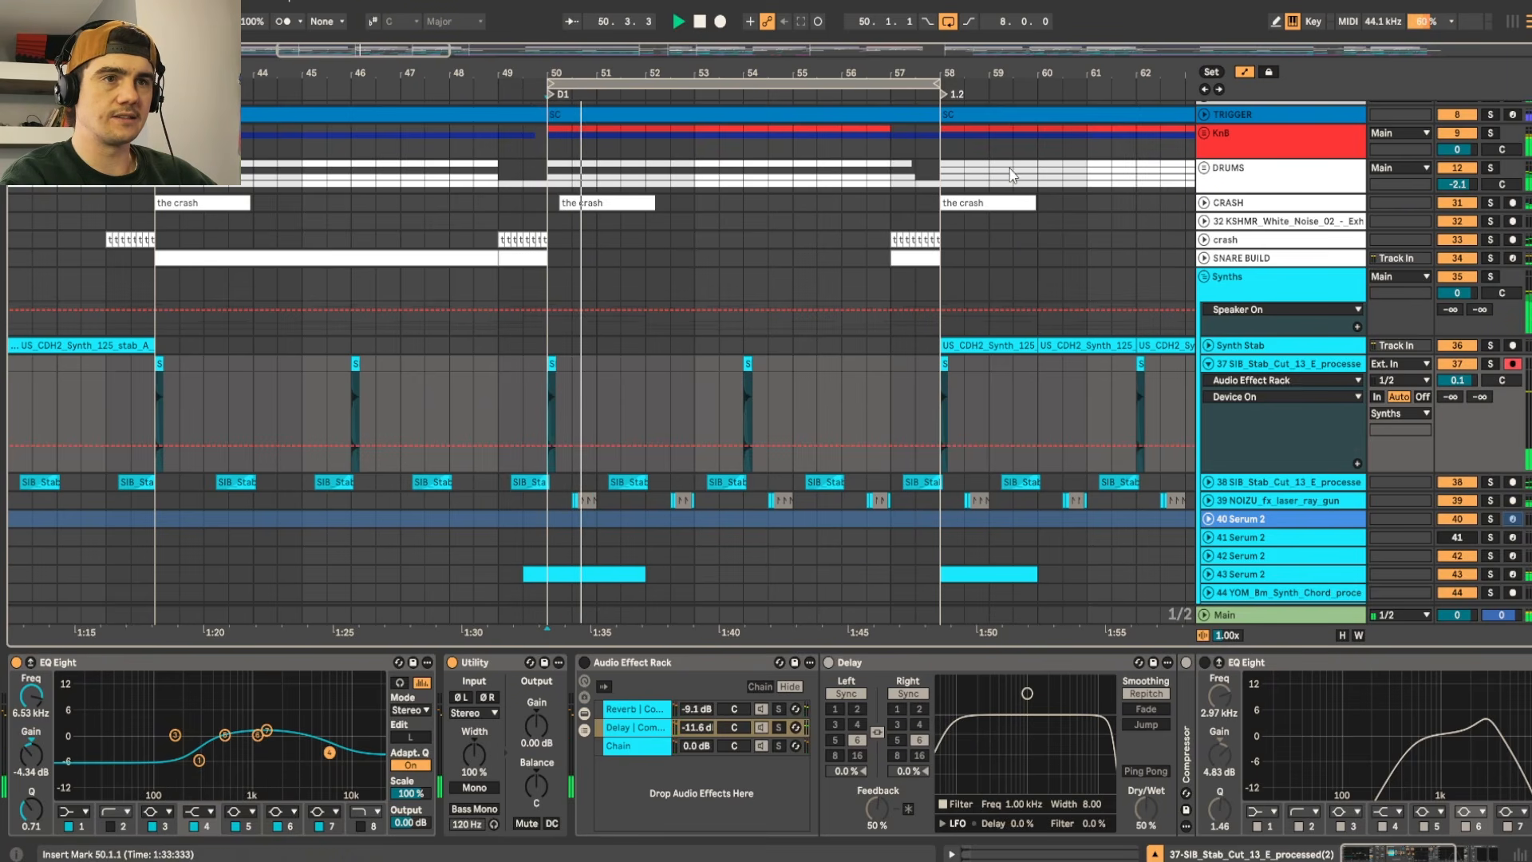
key(space)
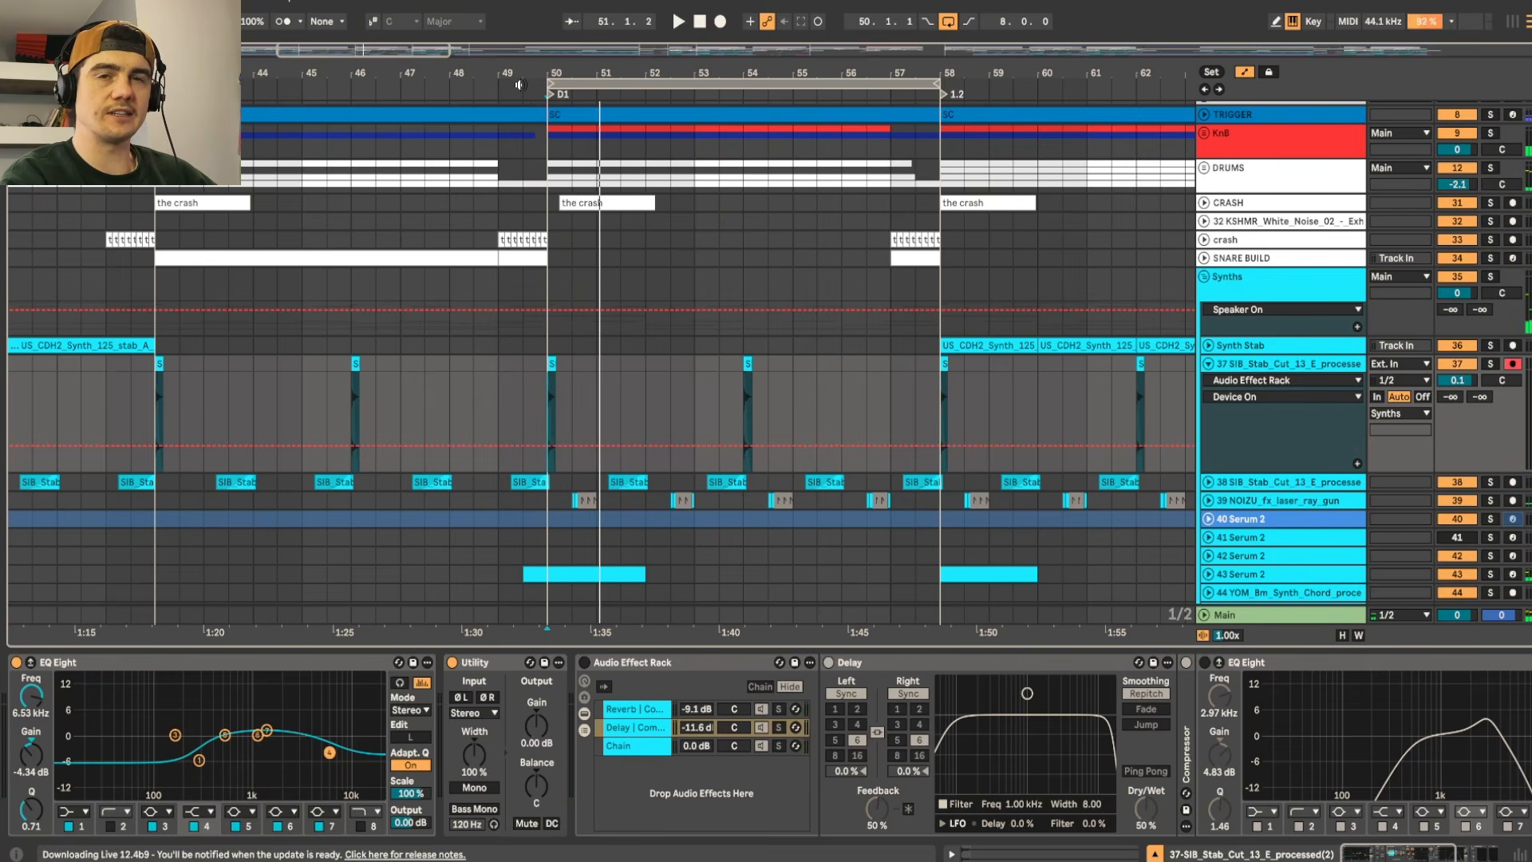
key(space)
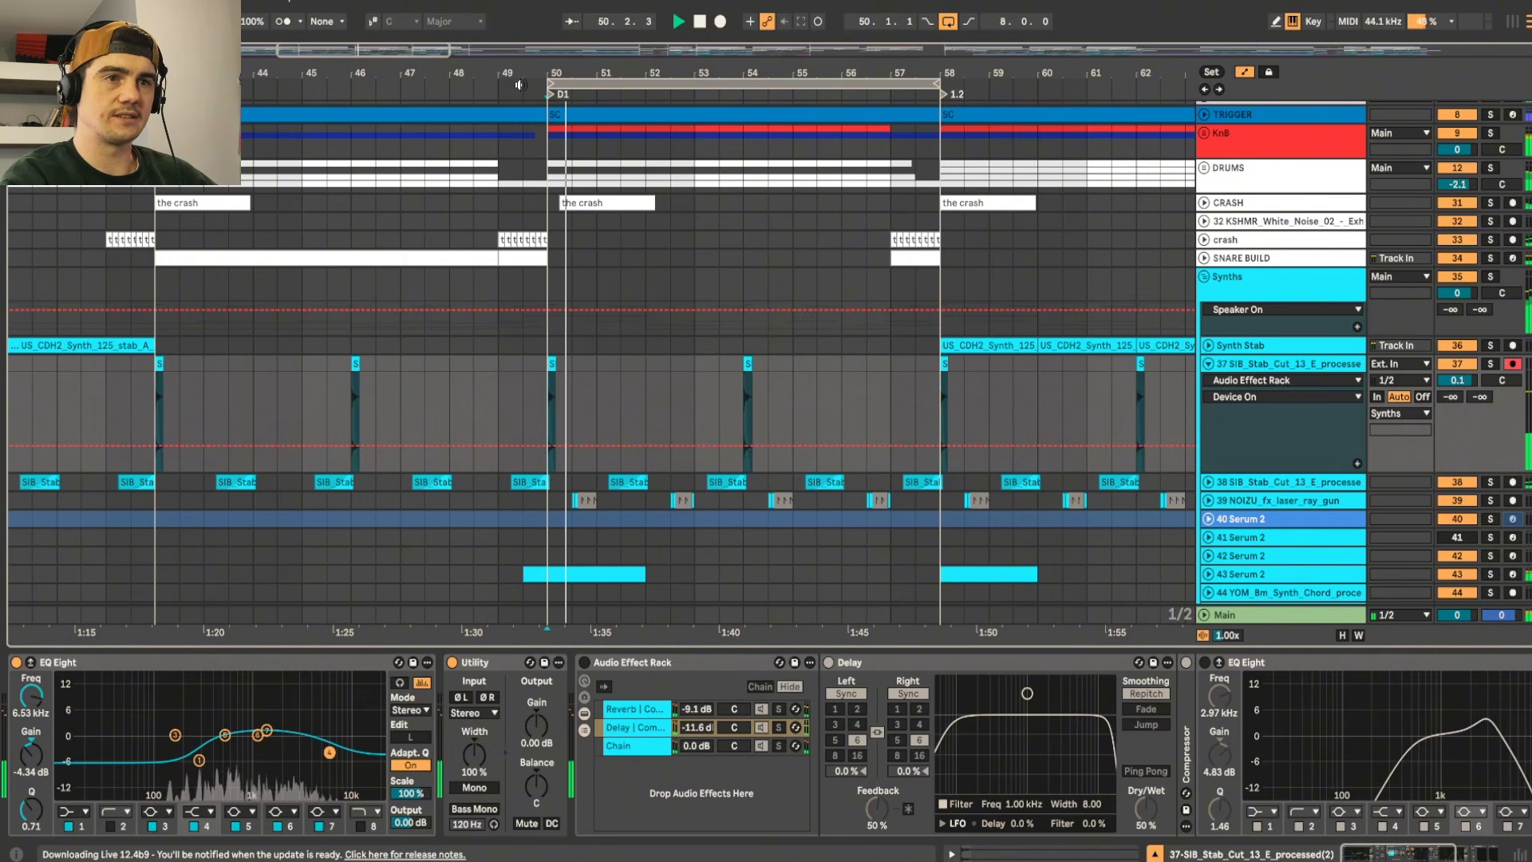
click(708, 95)
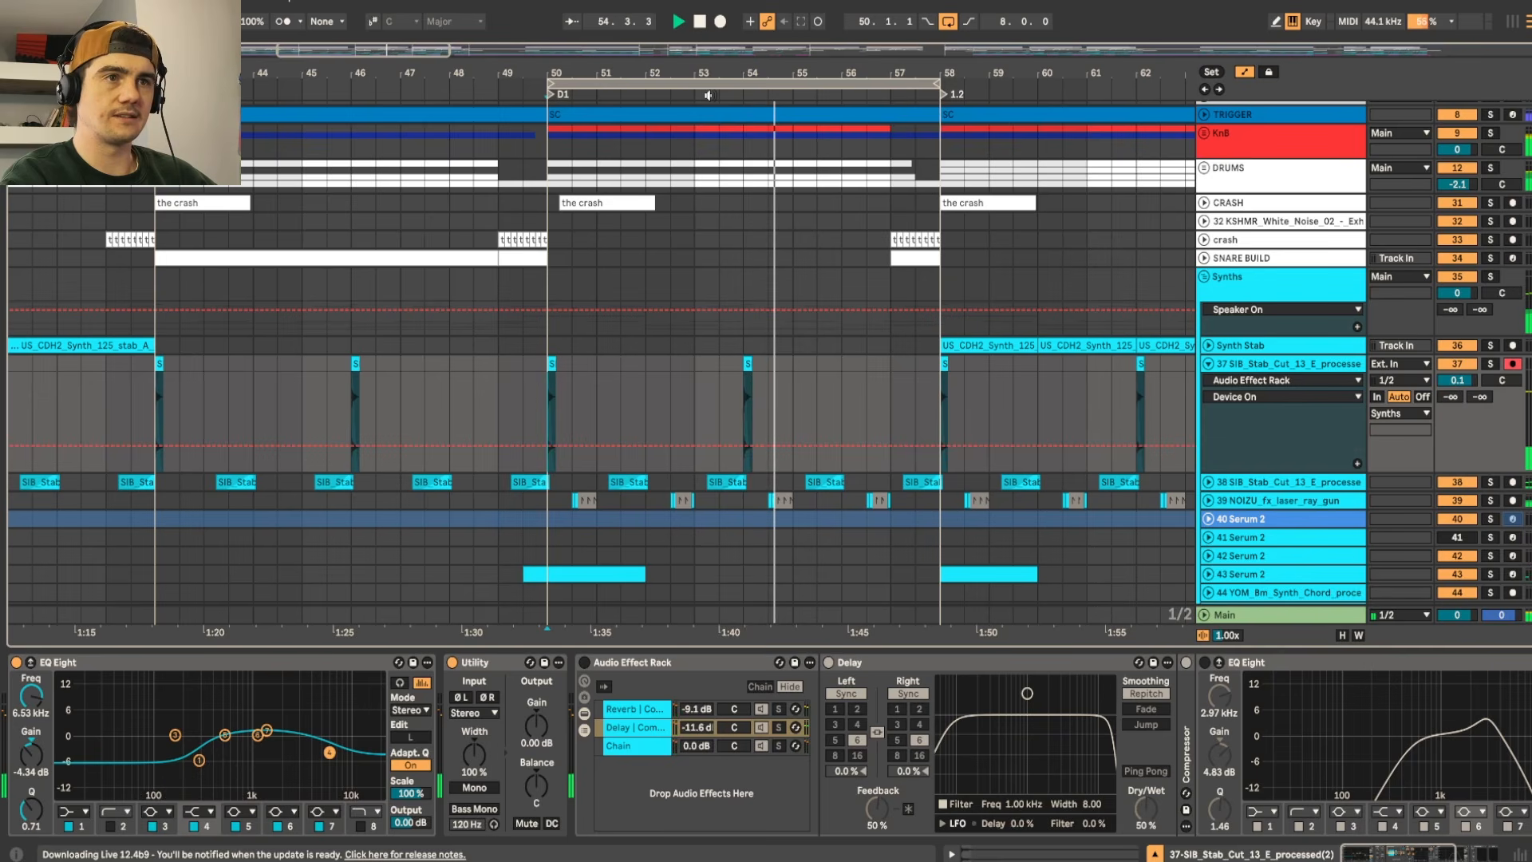
key(space)
click(710, 95)
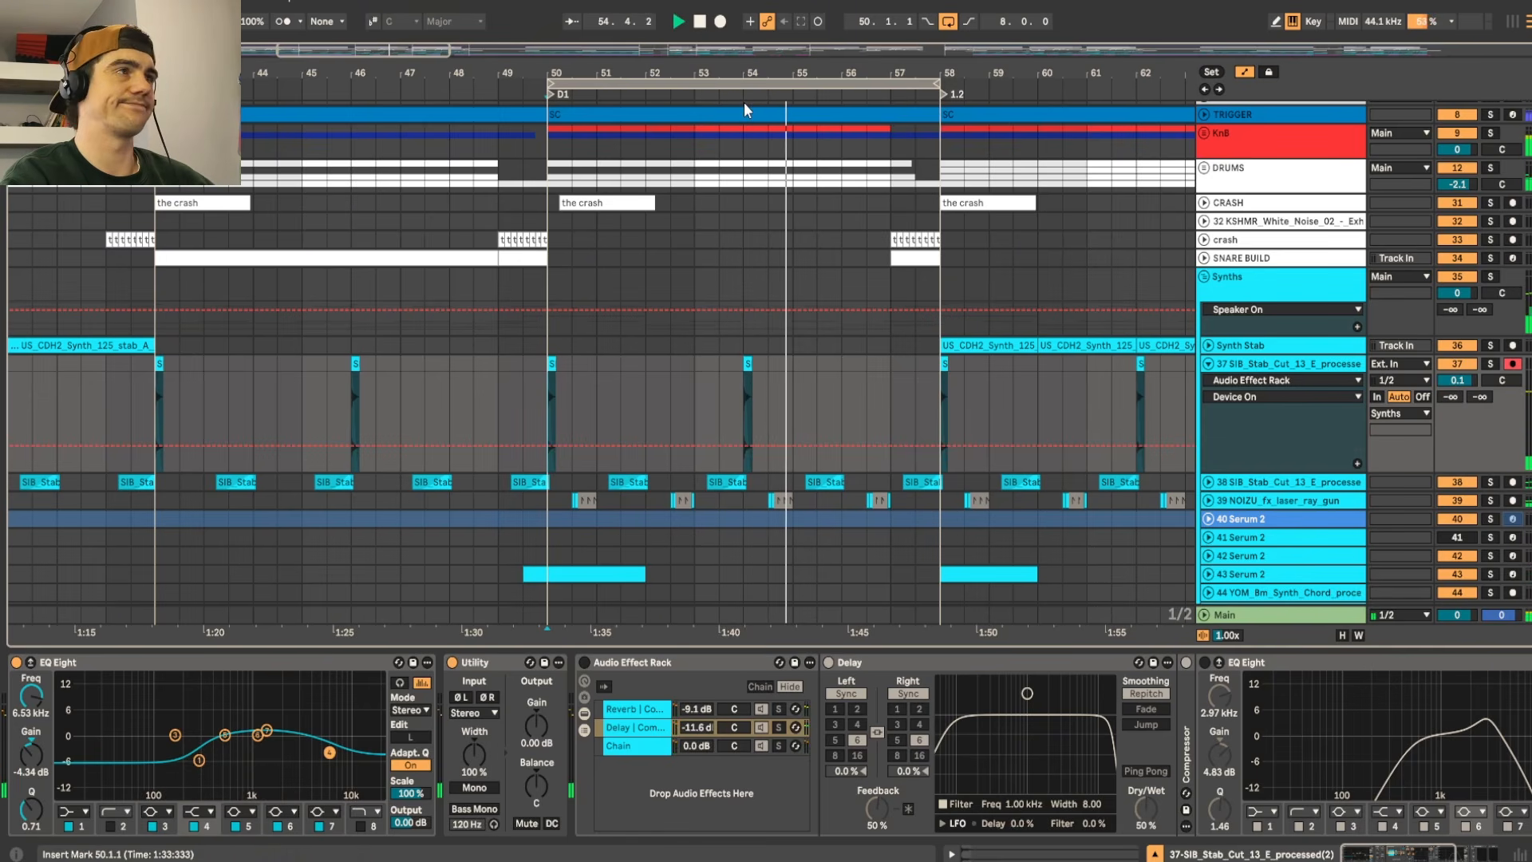
key(space)
Step: Reactivate the Audio Effect Rack on track 37 and play the stab soloed with its effects
click(607, 668)
click(584, 681)
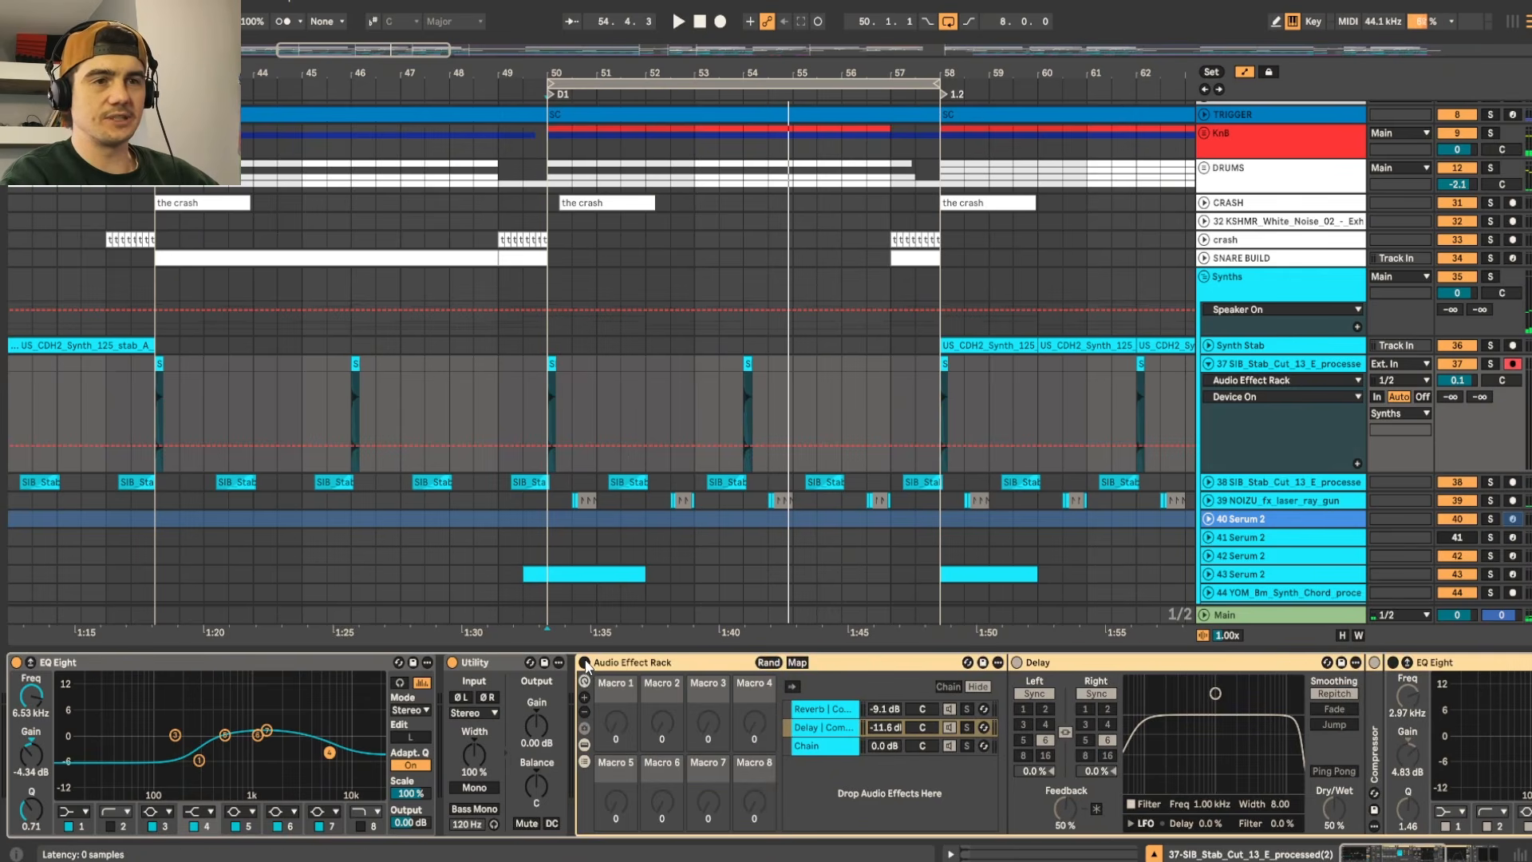
click(586, 745)
click(586, 745)
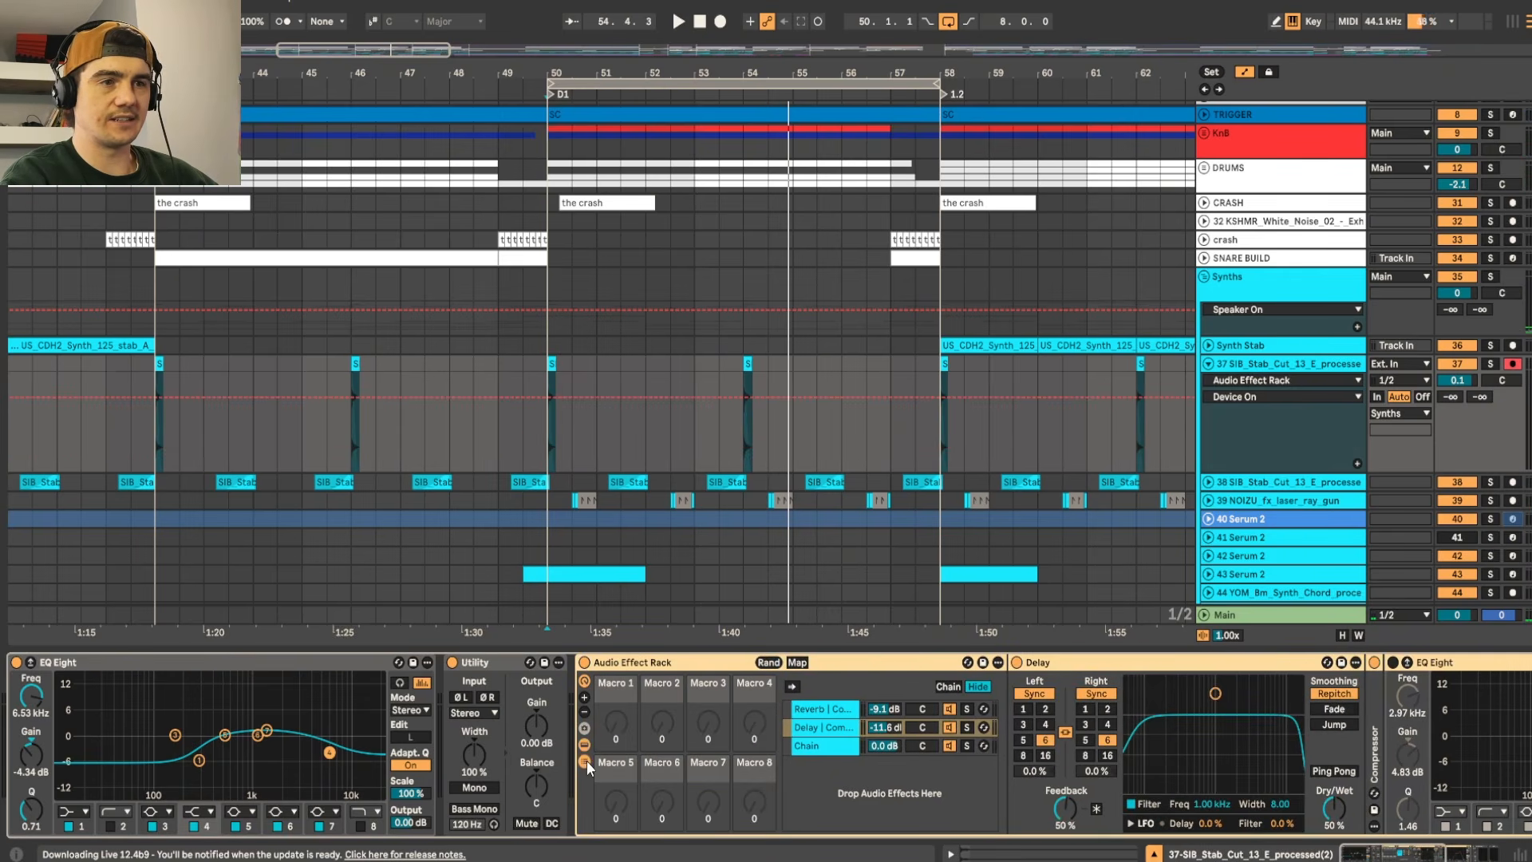
click(587, 762)
click(586, 763)
click(587, 746)
click(585, 681)
click(1491, 365)
key(space)
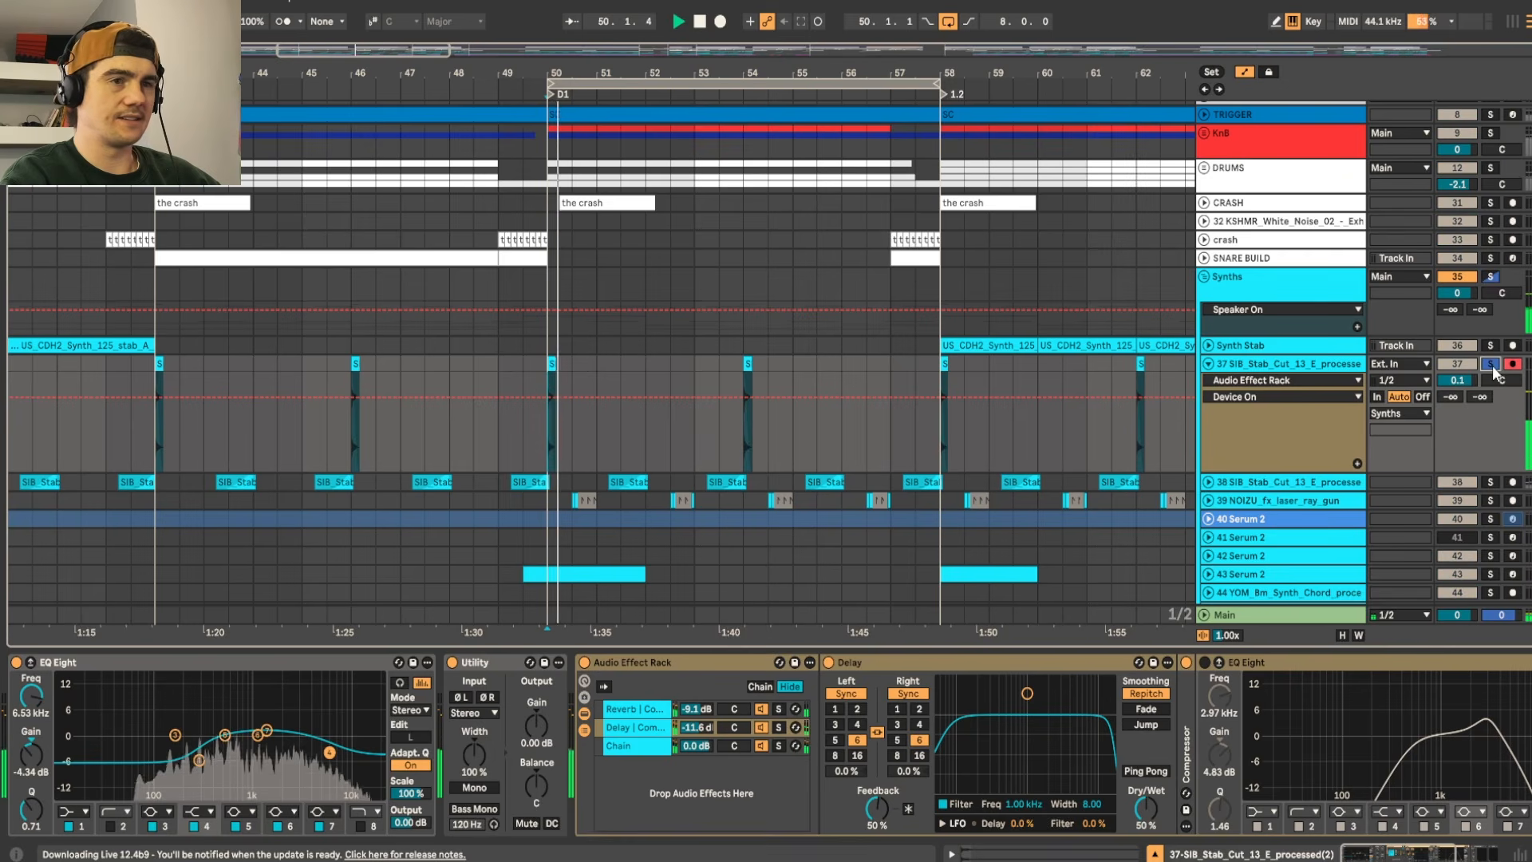
key(space)
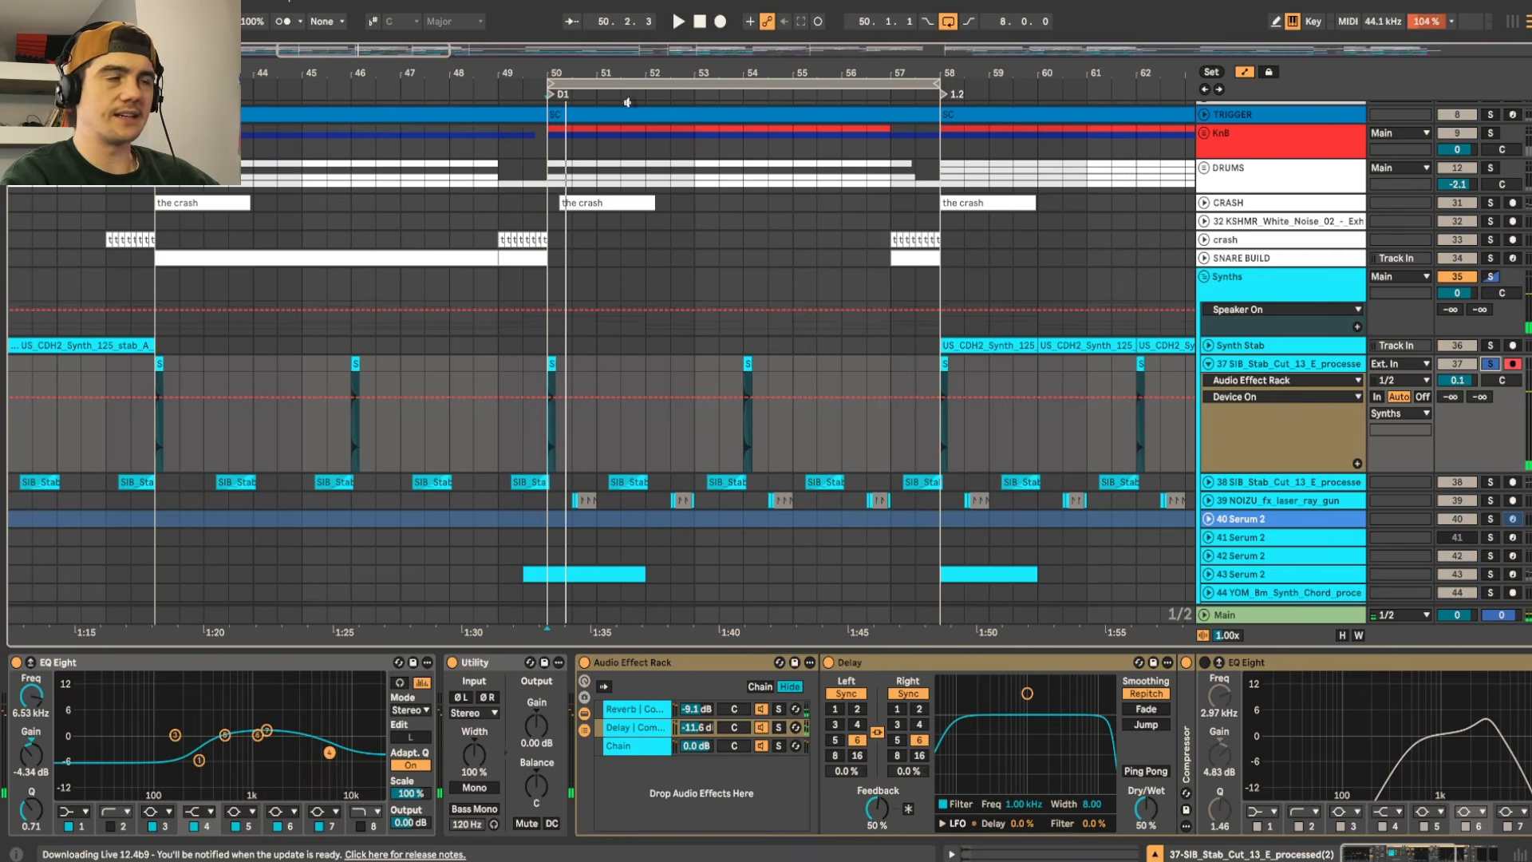
Step: Unsolo track 37 and play the drop from bar 50 in the full mix with the rack active
click(1491, 365)
click(523, 99)
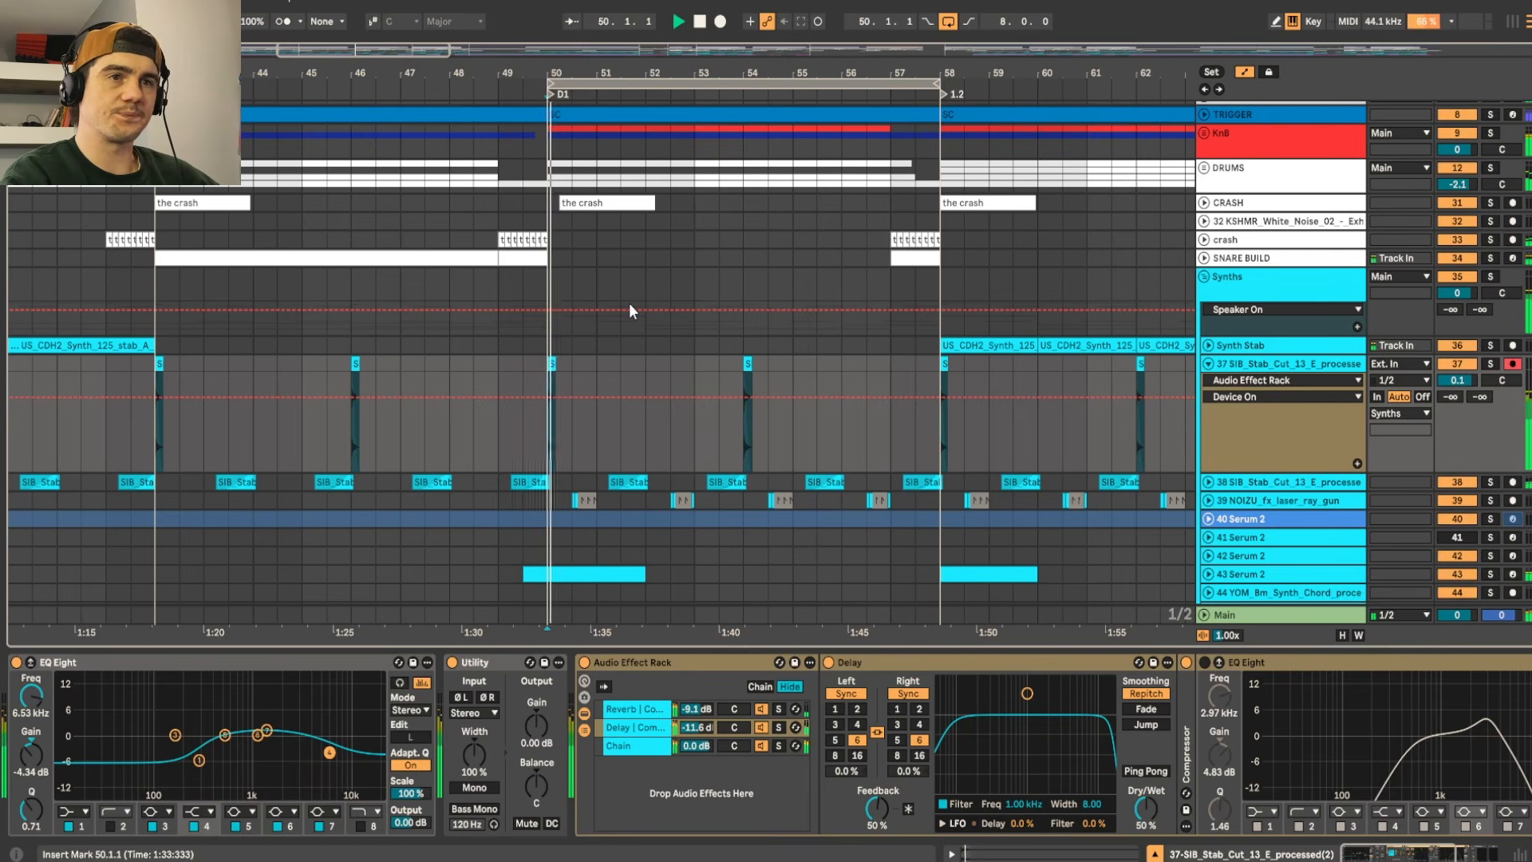
key(space)
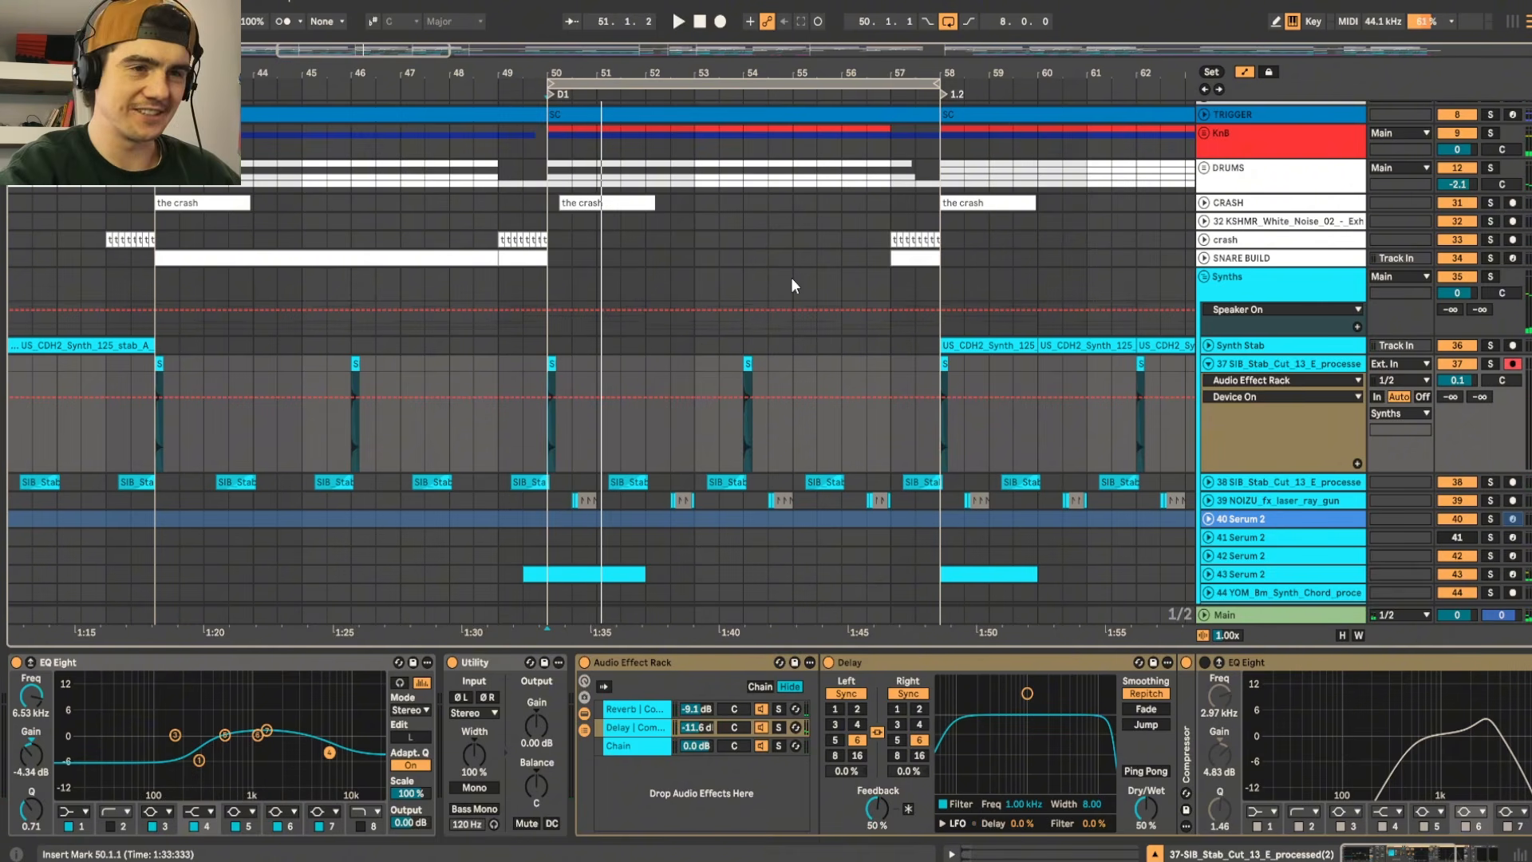
Step: Open the rack's Reverb chain and examine its Reverb and Compressor devices, including the reverb's Dry/Wet amount
click(632, 708)
scroll(611, 776, right, 4)
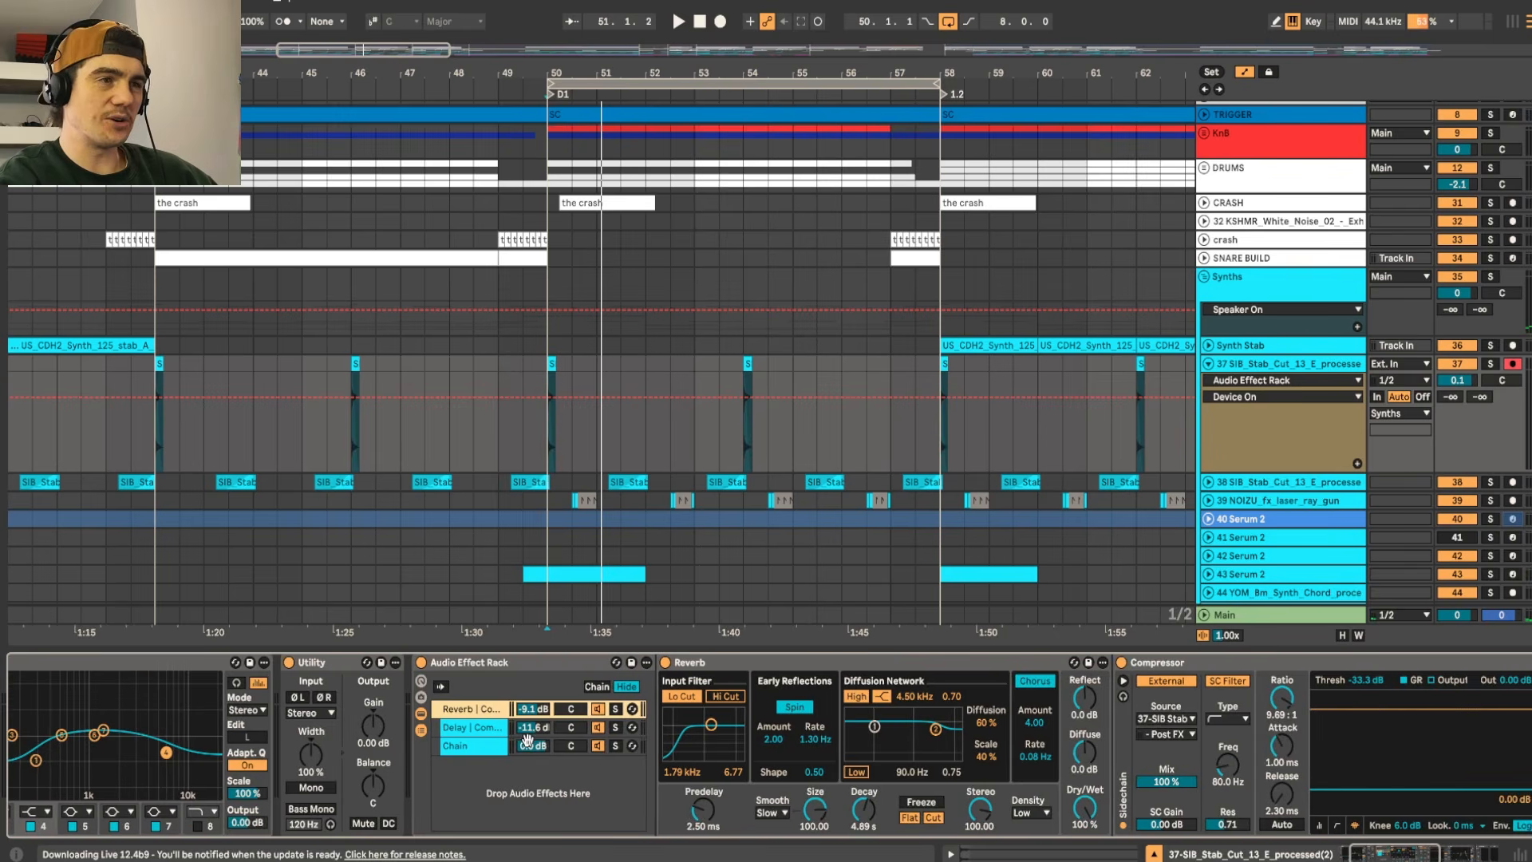
scroll(822, 697, right, 5)
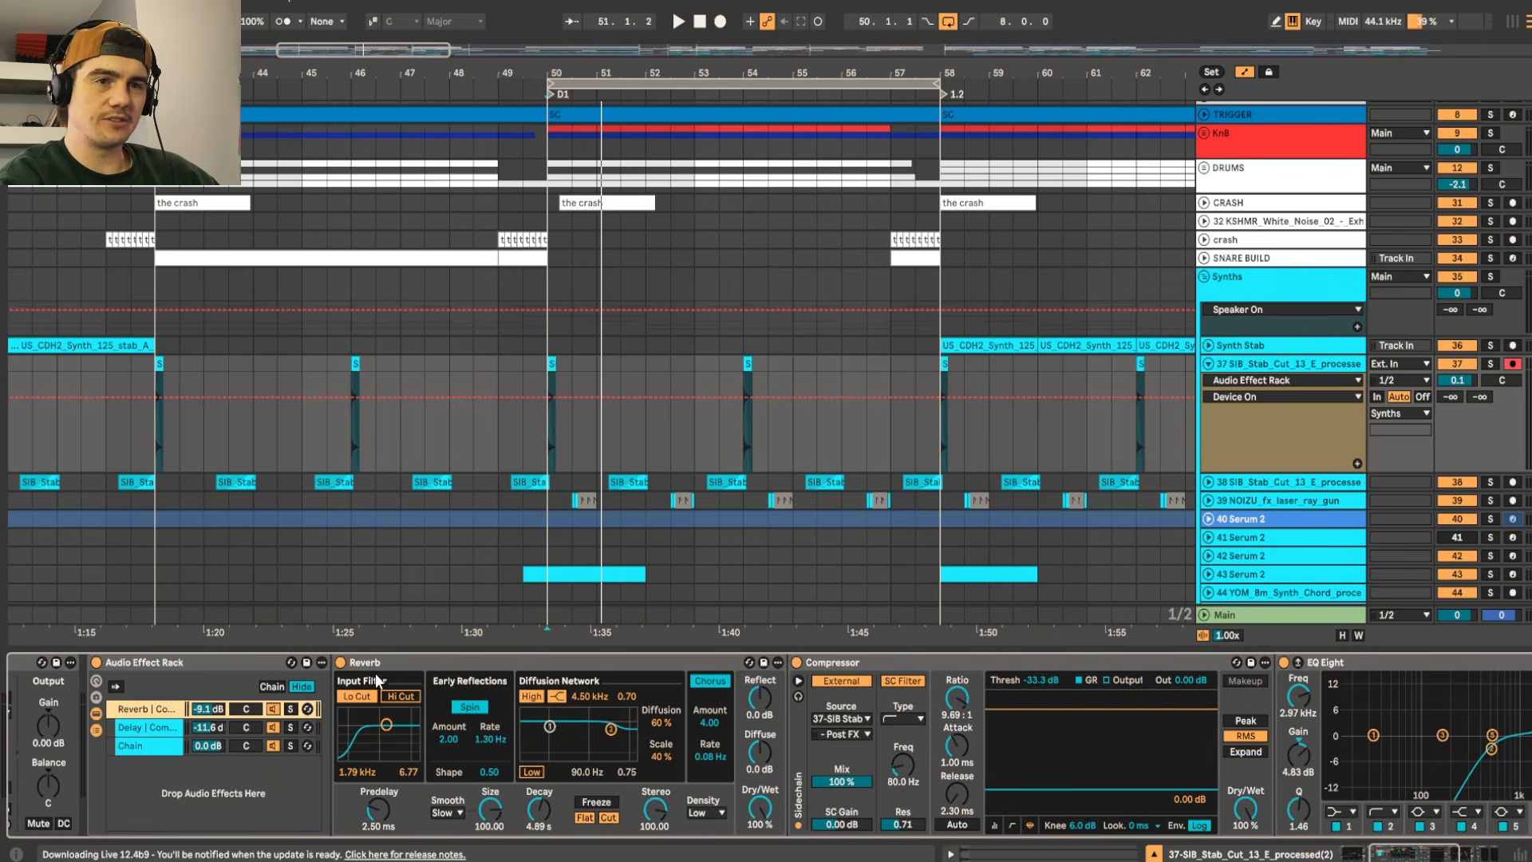
click(873, 659)
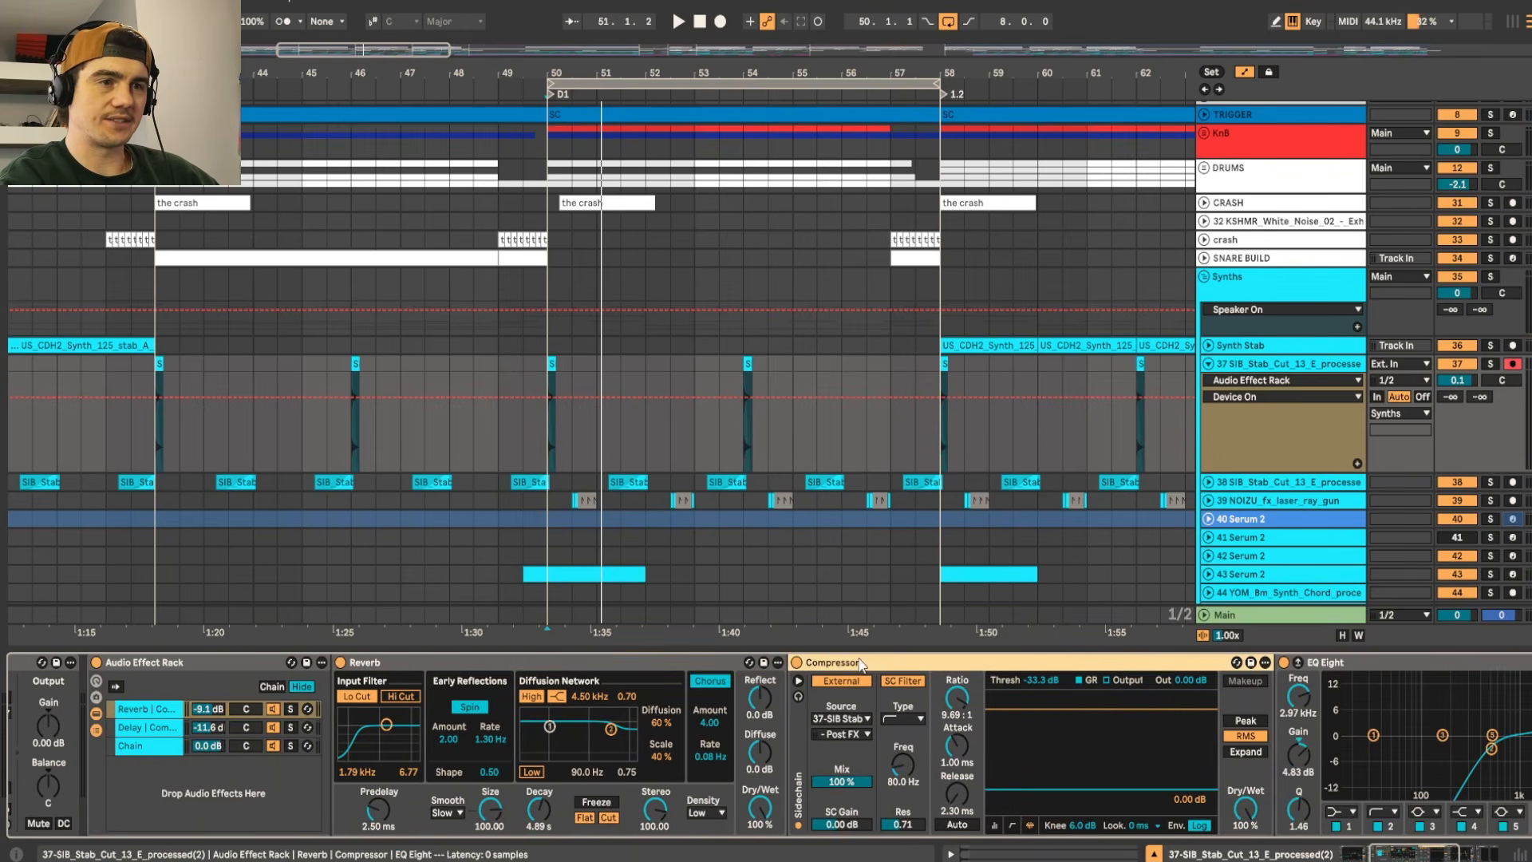
click(496, 660)
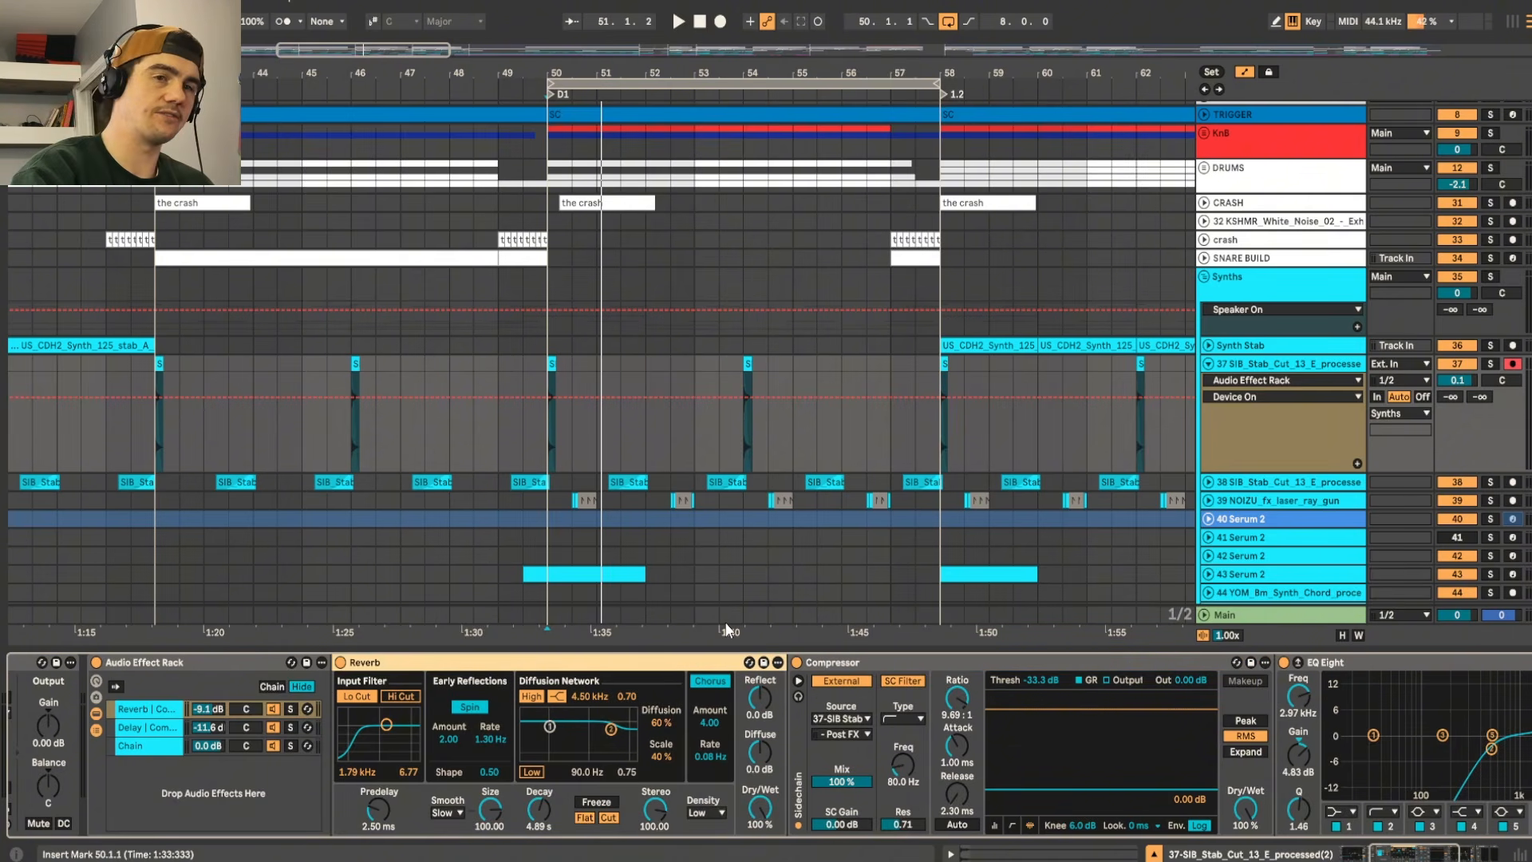
click(754, 806)
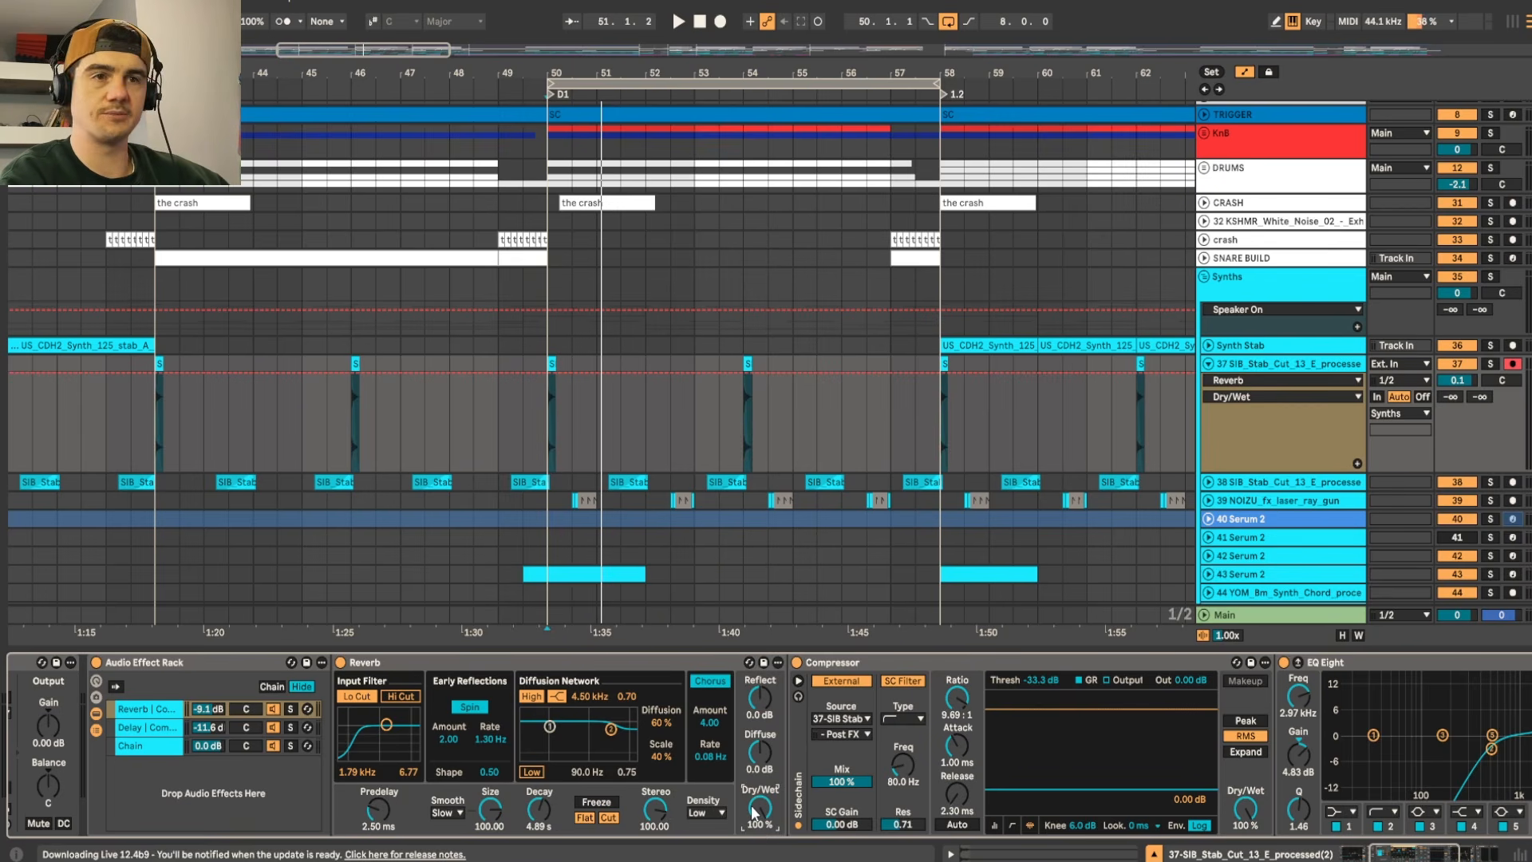
Step: Collapse the Reverb device and check the sidechain source options of the Compressor after it
double_click(458, 659)
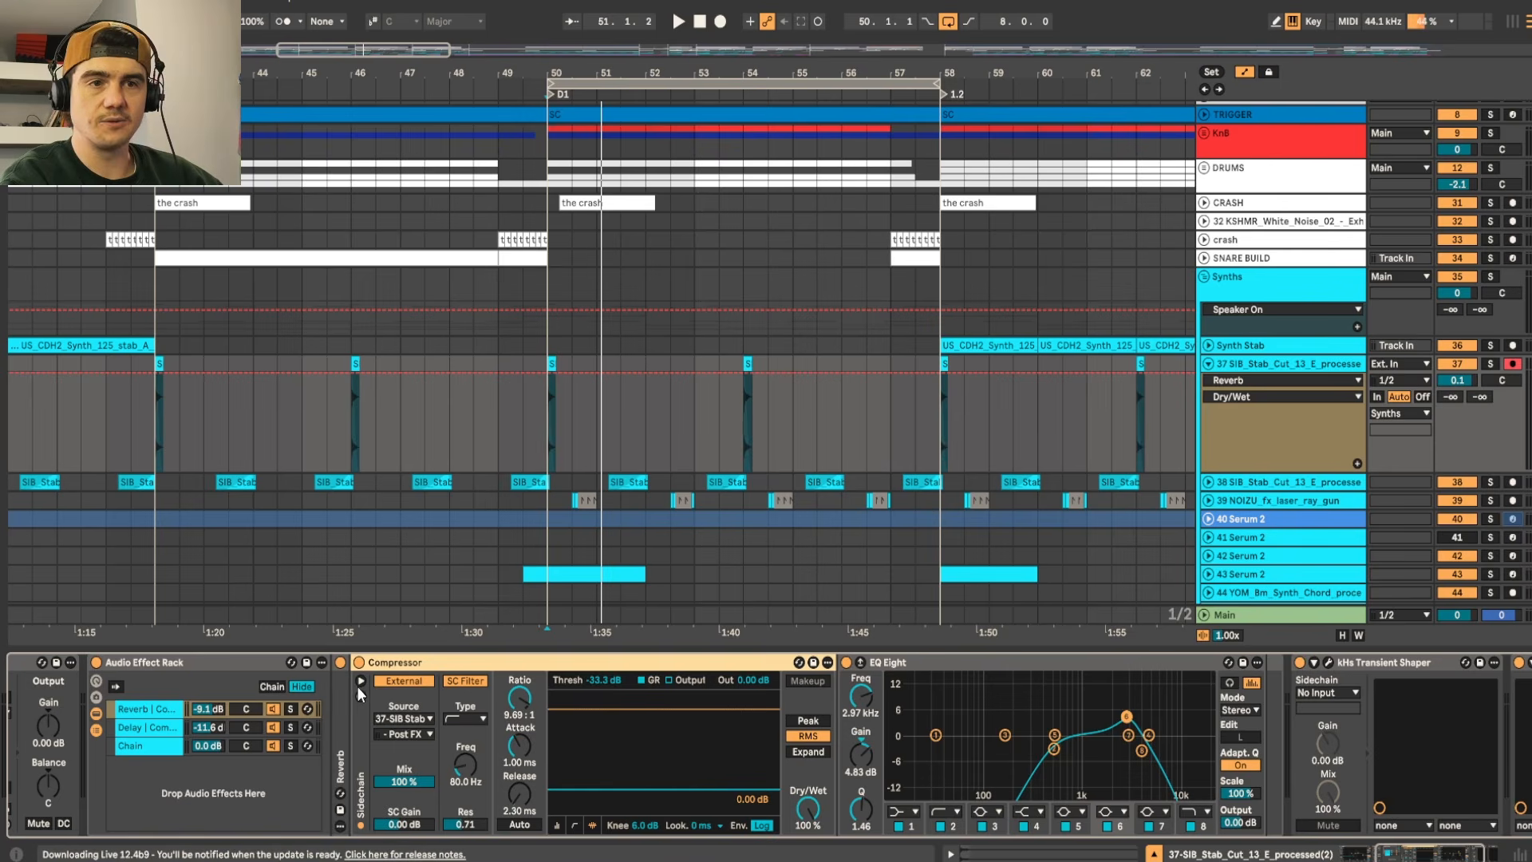
click(391, 720)
click(391, 720)
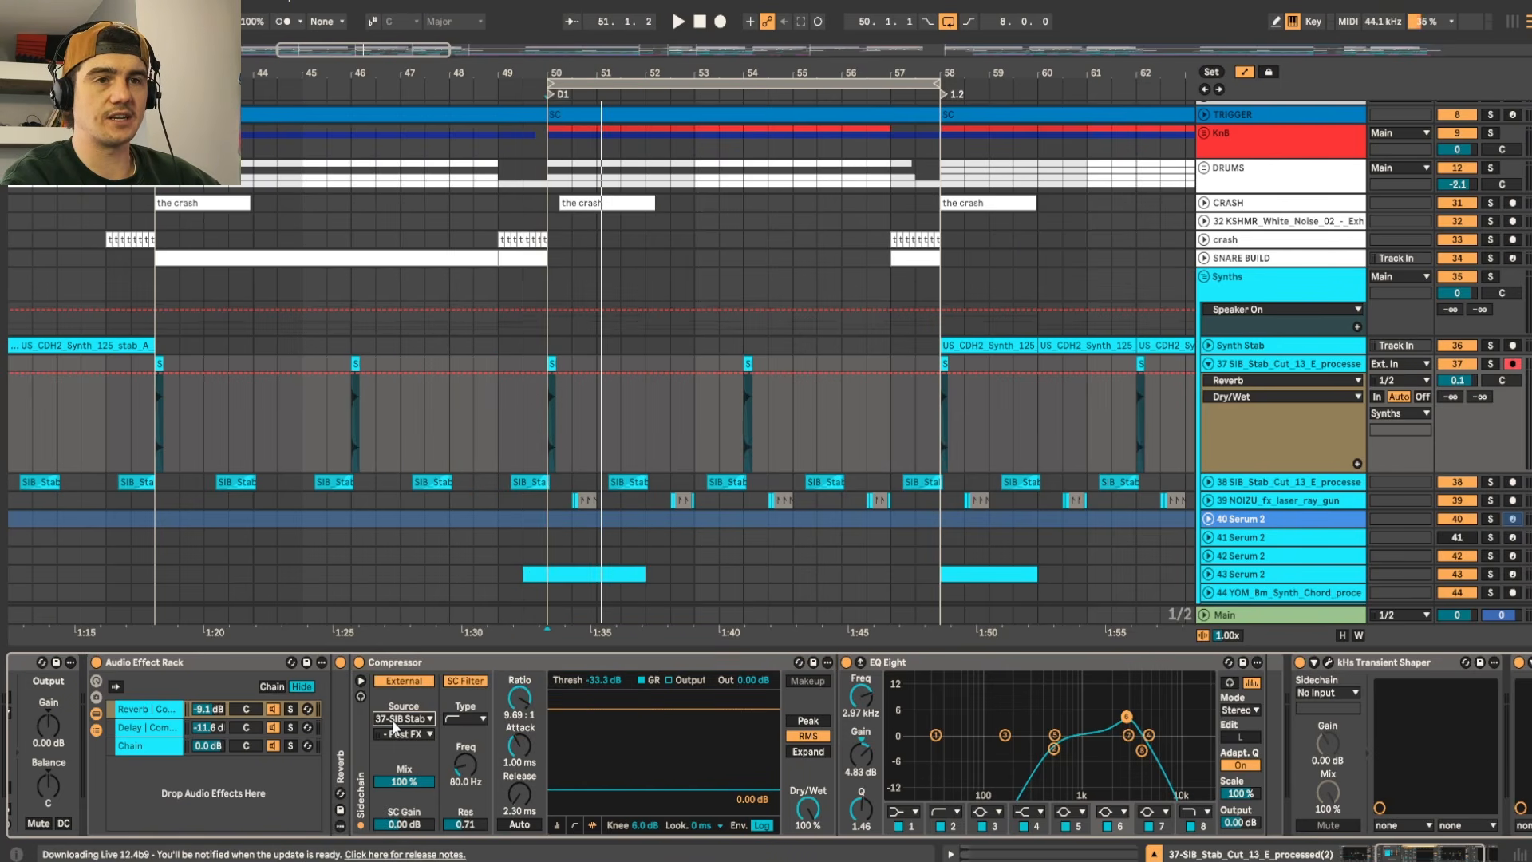
Step: Rename the rack's empty third chain to DRY
click(162, 745)
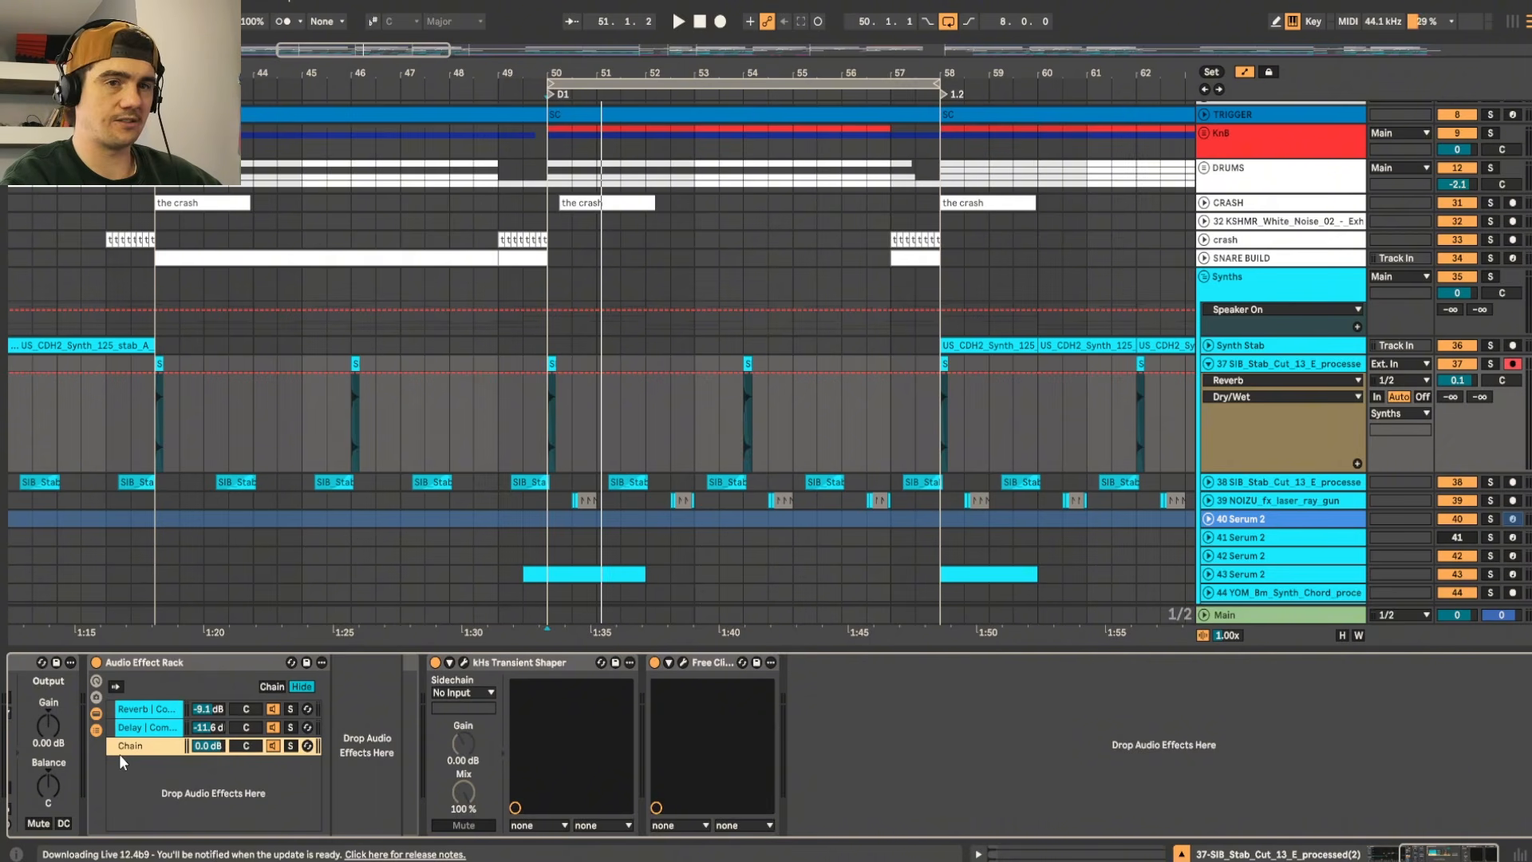
click(153, 709)
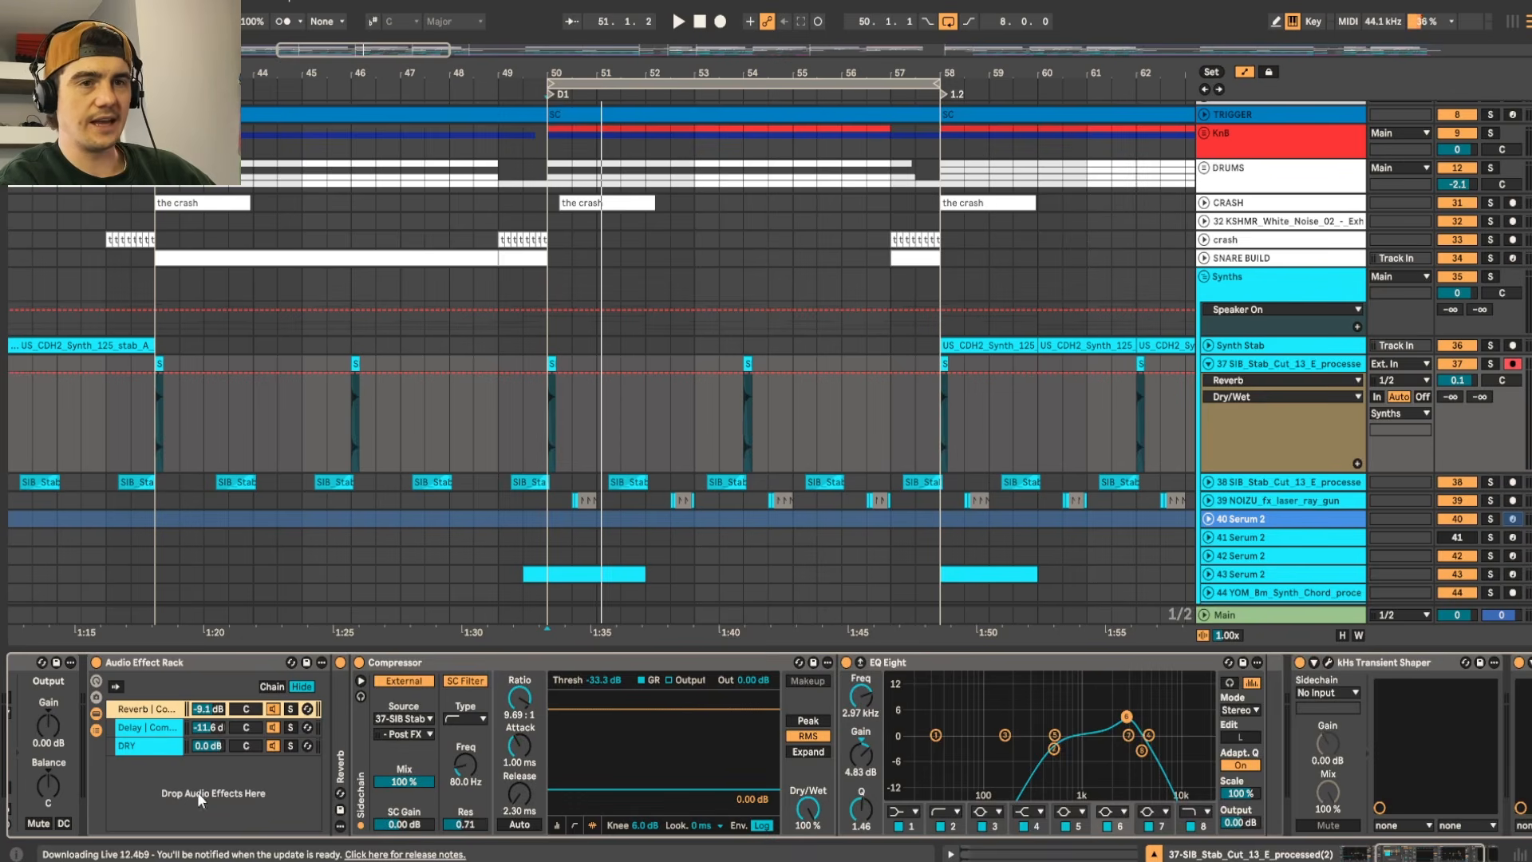
click(164, 746)
Step: Search the browser for "reverb" and add a default Reverb device at the end of track 37's device chain
click(911, 743)
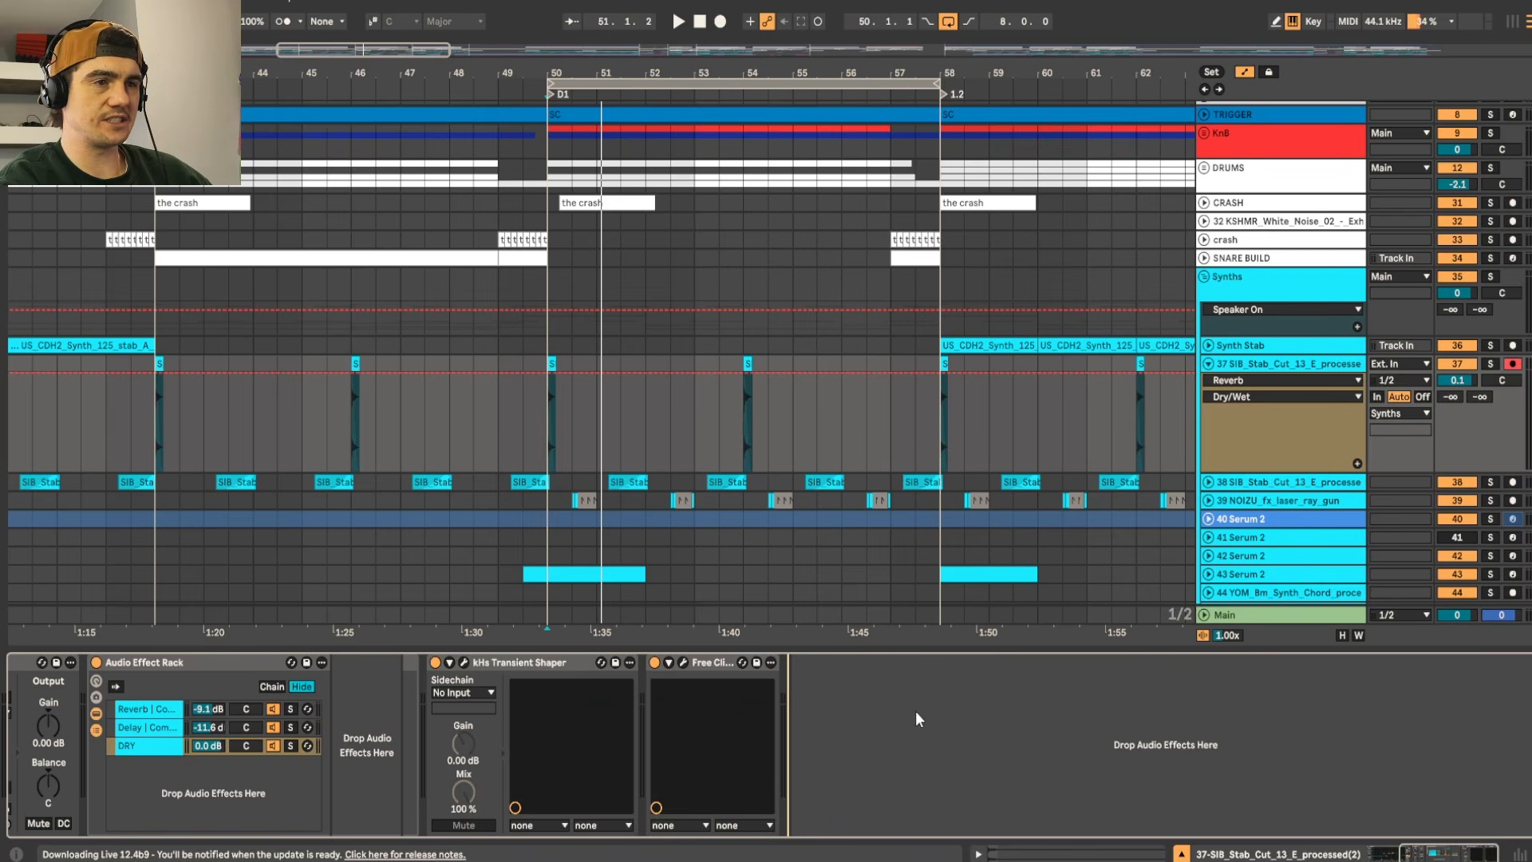
key(ctrl+f)
text(reverb)
key(Down)
key(Return)
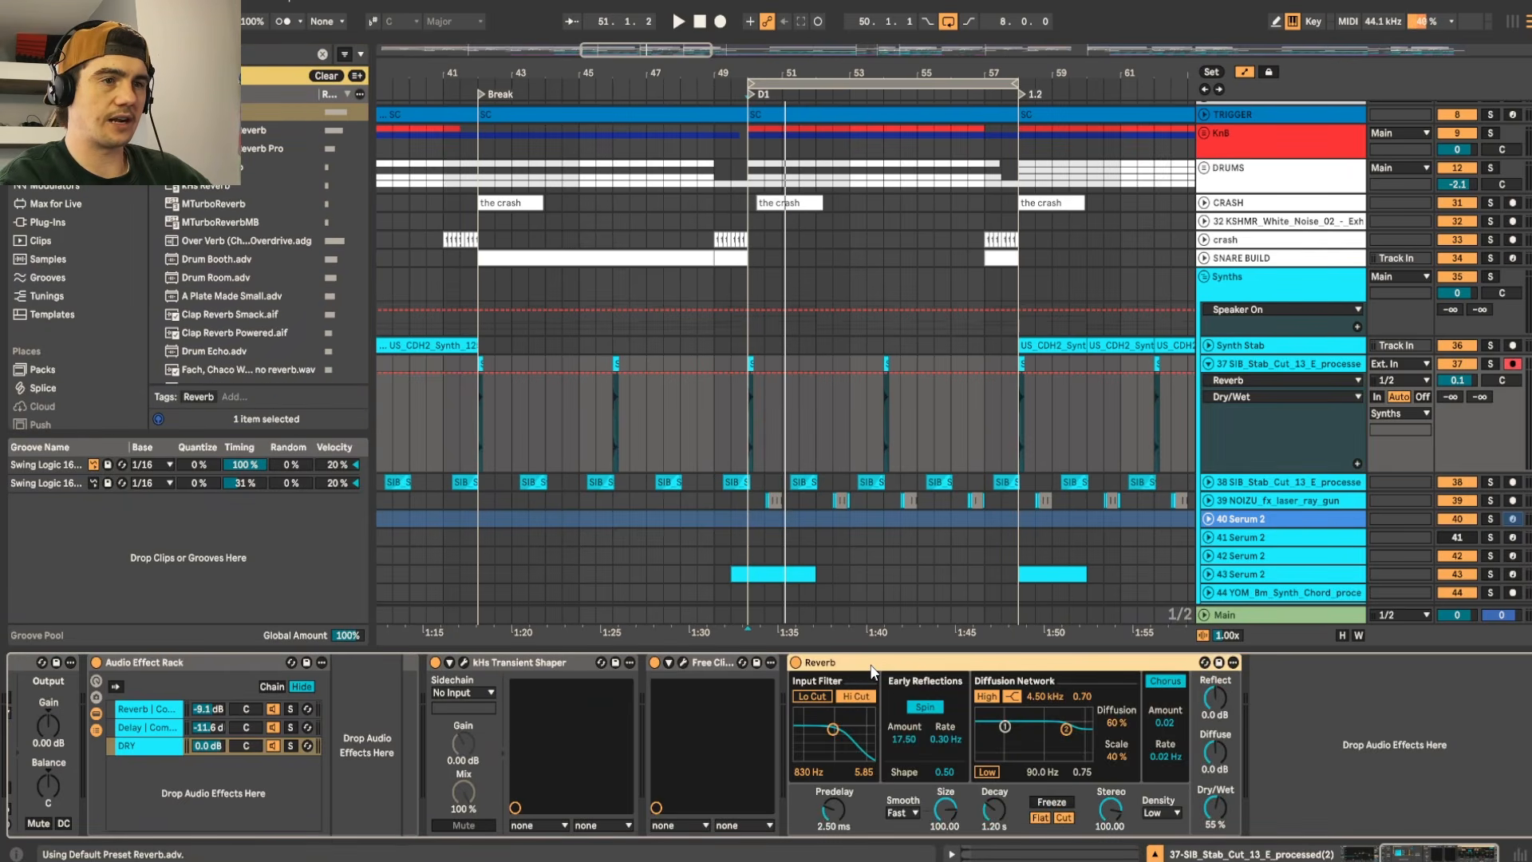
Step: Group the new Reverb into an Audio Effect Rack and display the rack's chain list
right_click(872, 666)
click(952, 540)
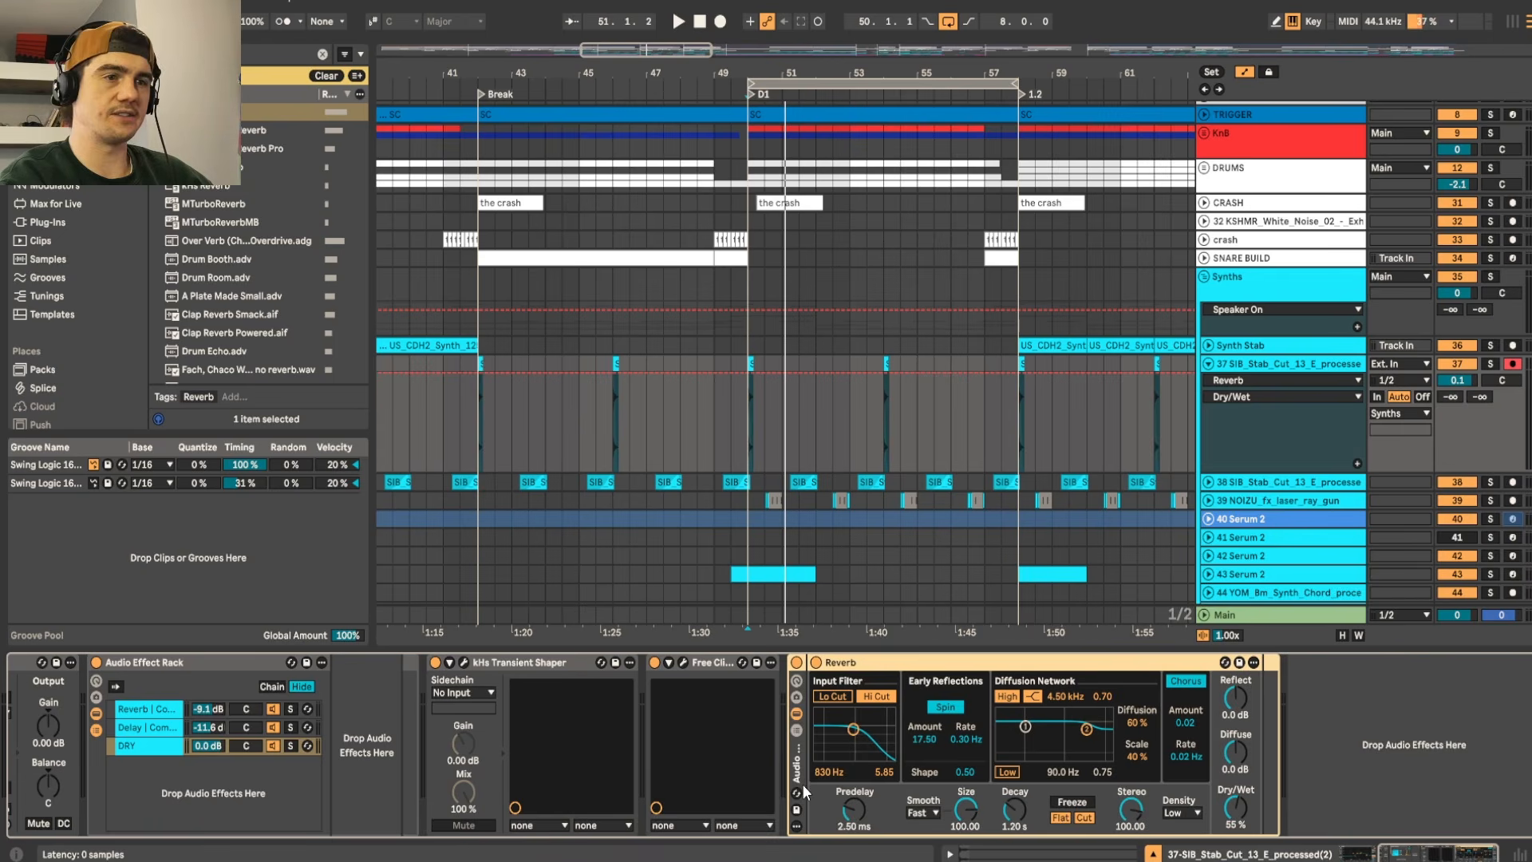
click(797, 730)
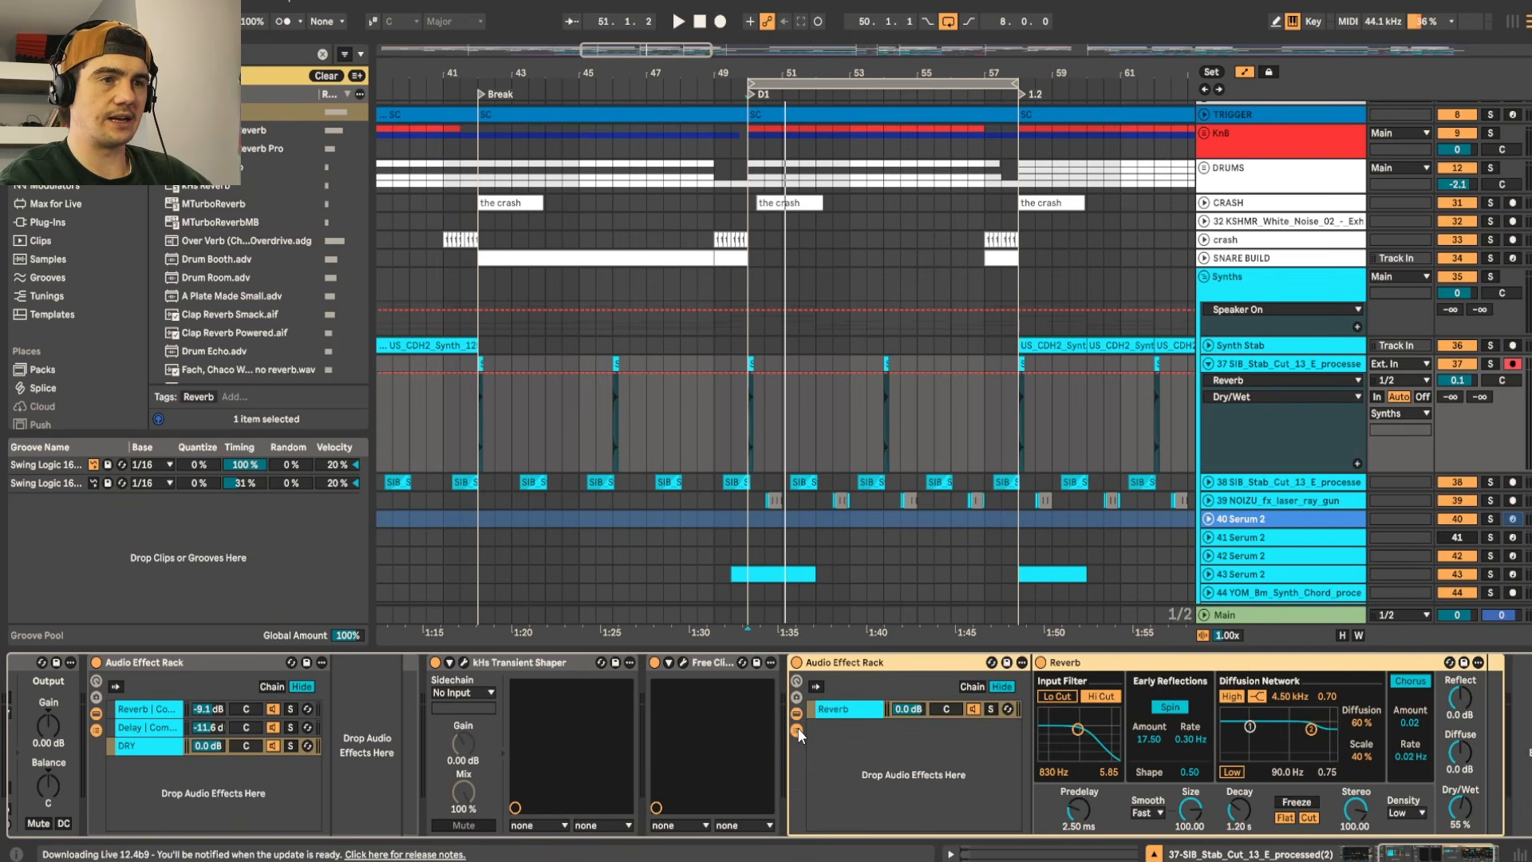
click(864, 755)
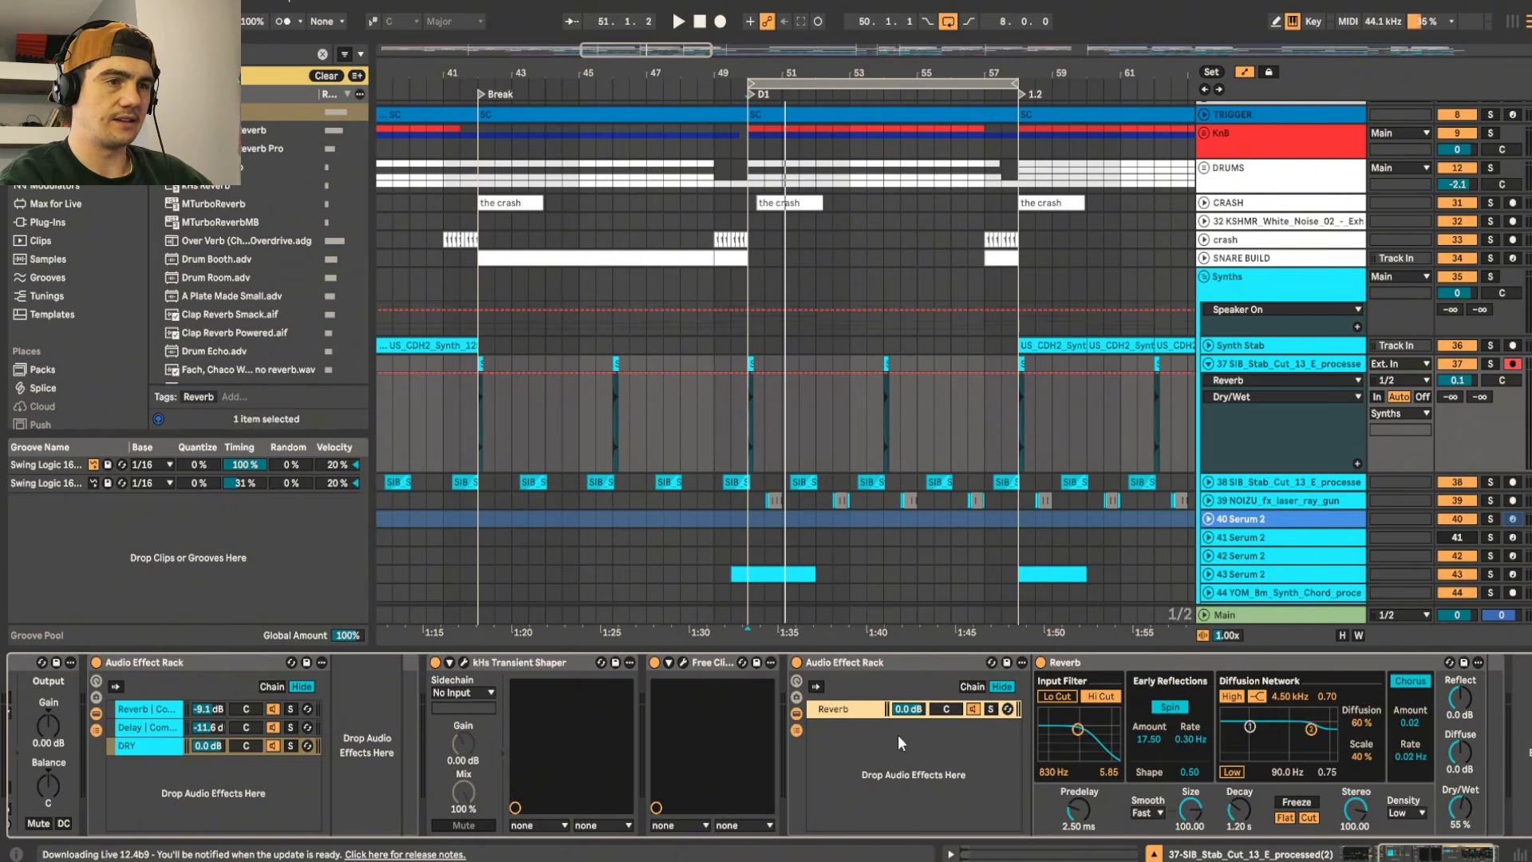
Step: Create an empty chain below the Reverb chain in the new rack and compare it with the original rack's DRY chain
click(842, 740)
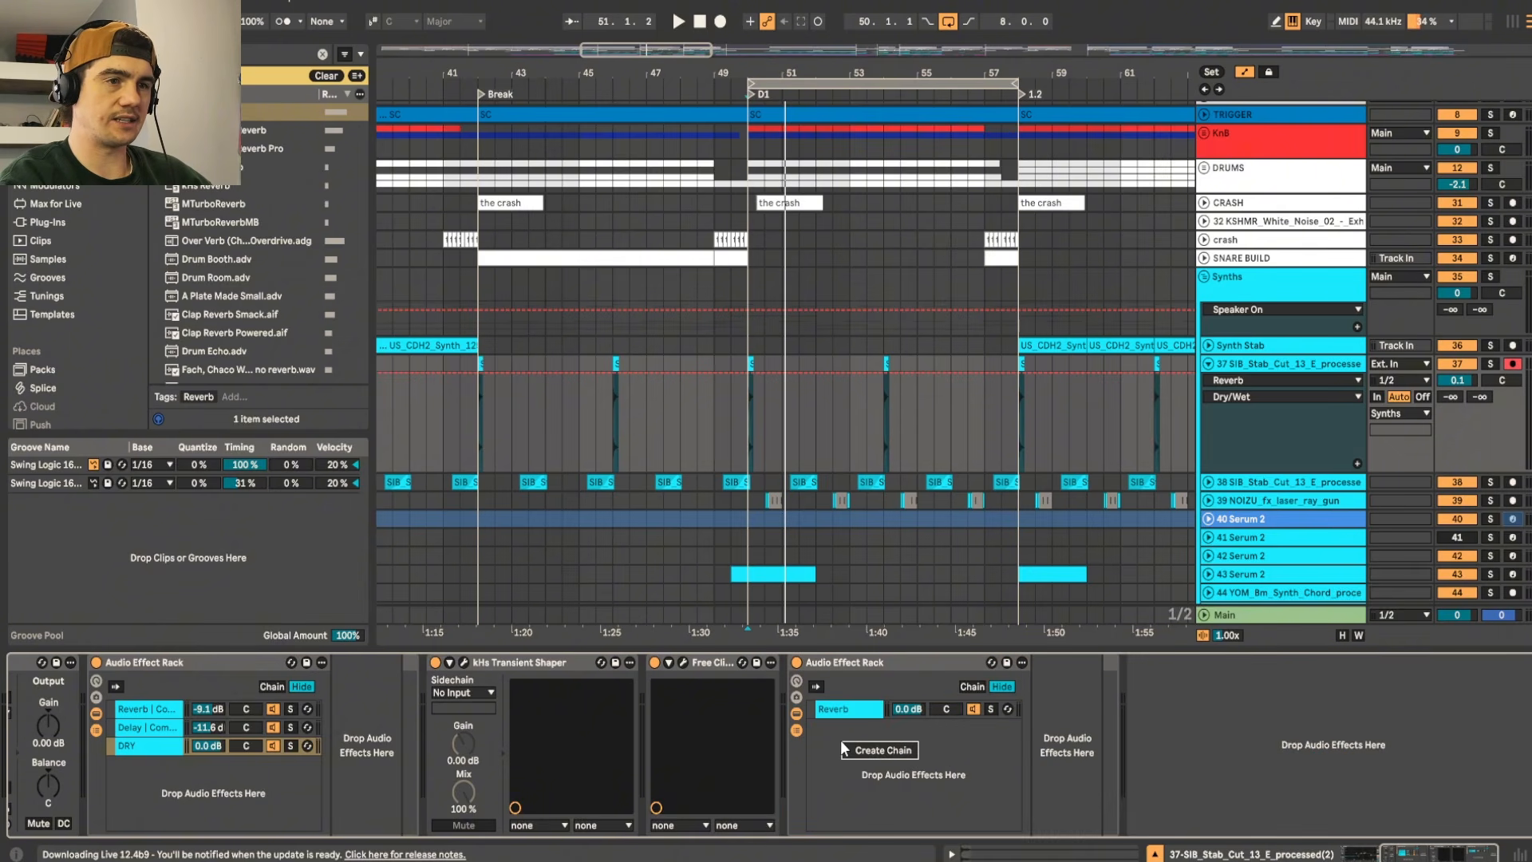
right_click(846, 736)
click(847, 739)
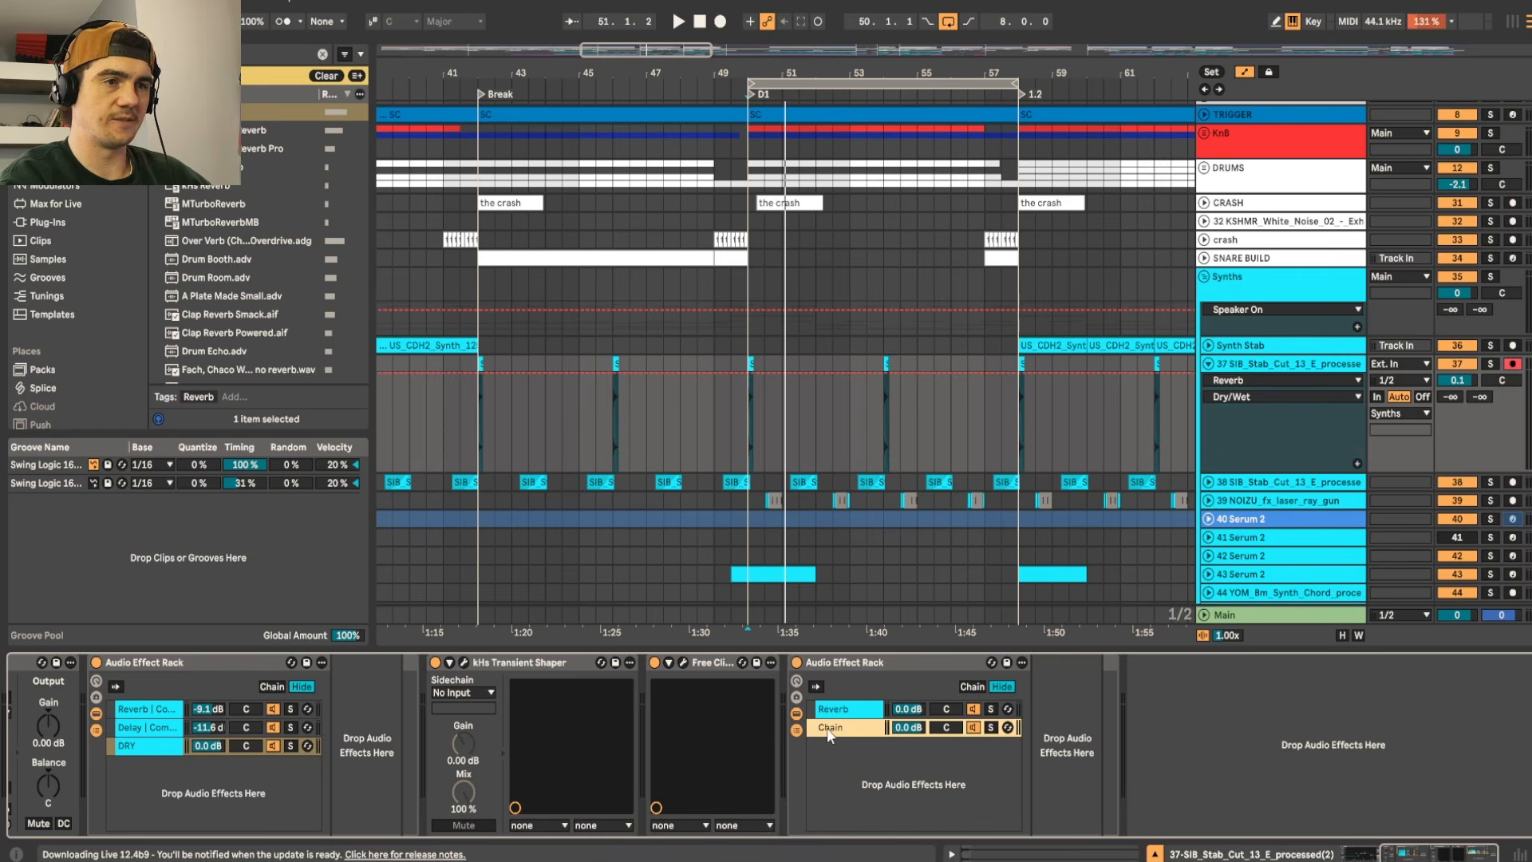
click(1089, 720)
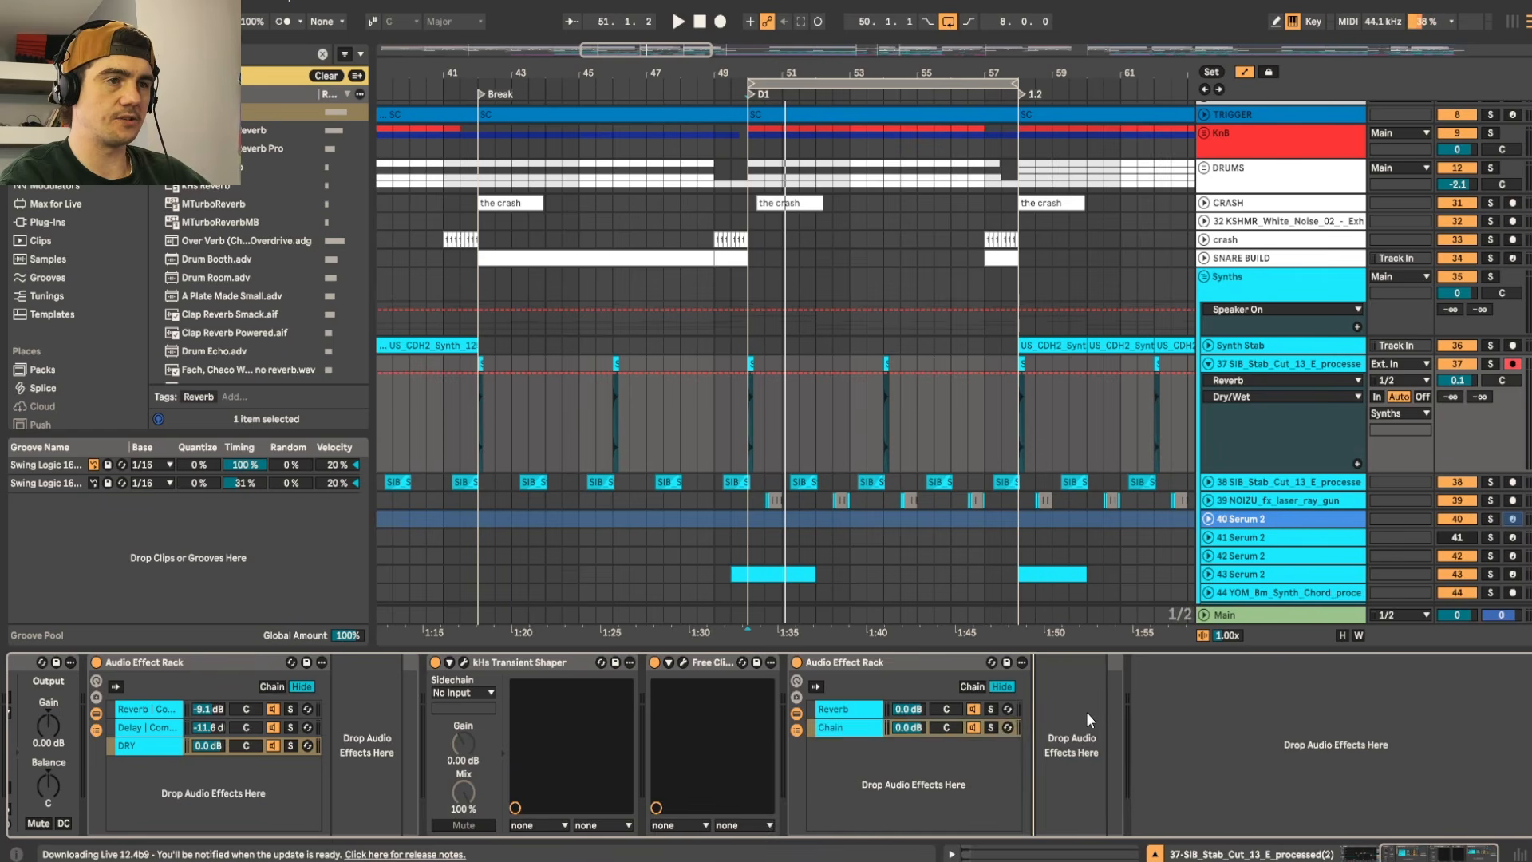
click(859, 729)
click(124, 754)
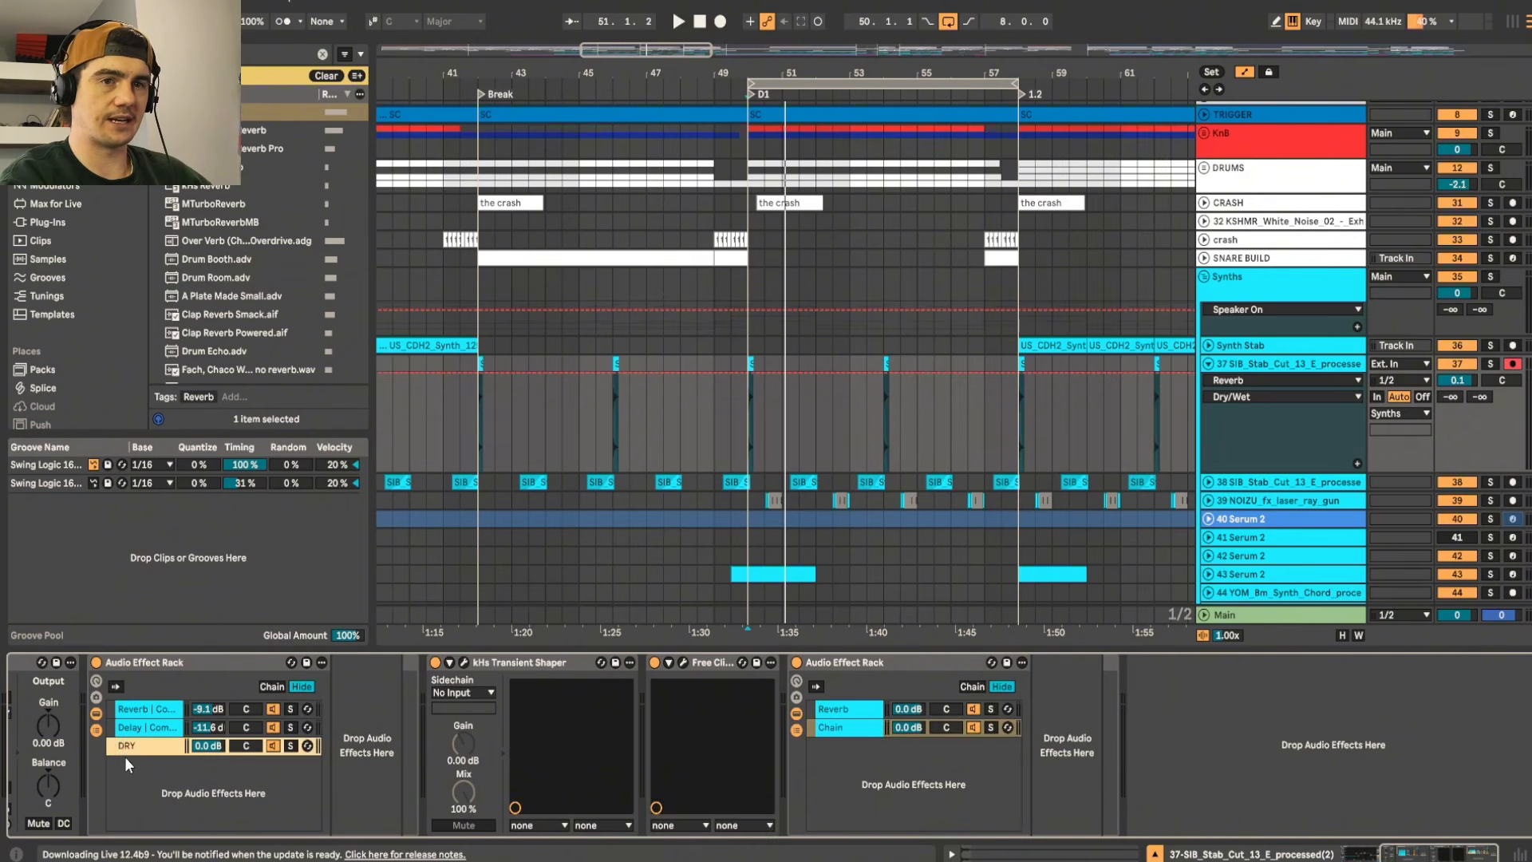
Step: Set the Dry/Wet of the Reverb in the new rack's Reverb chain to 100%
click(884, 710)
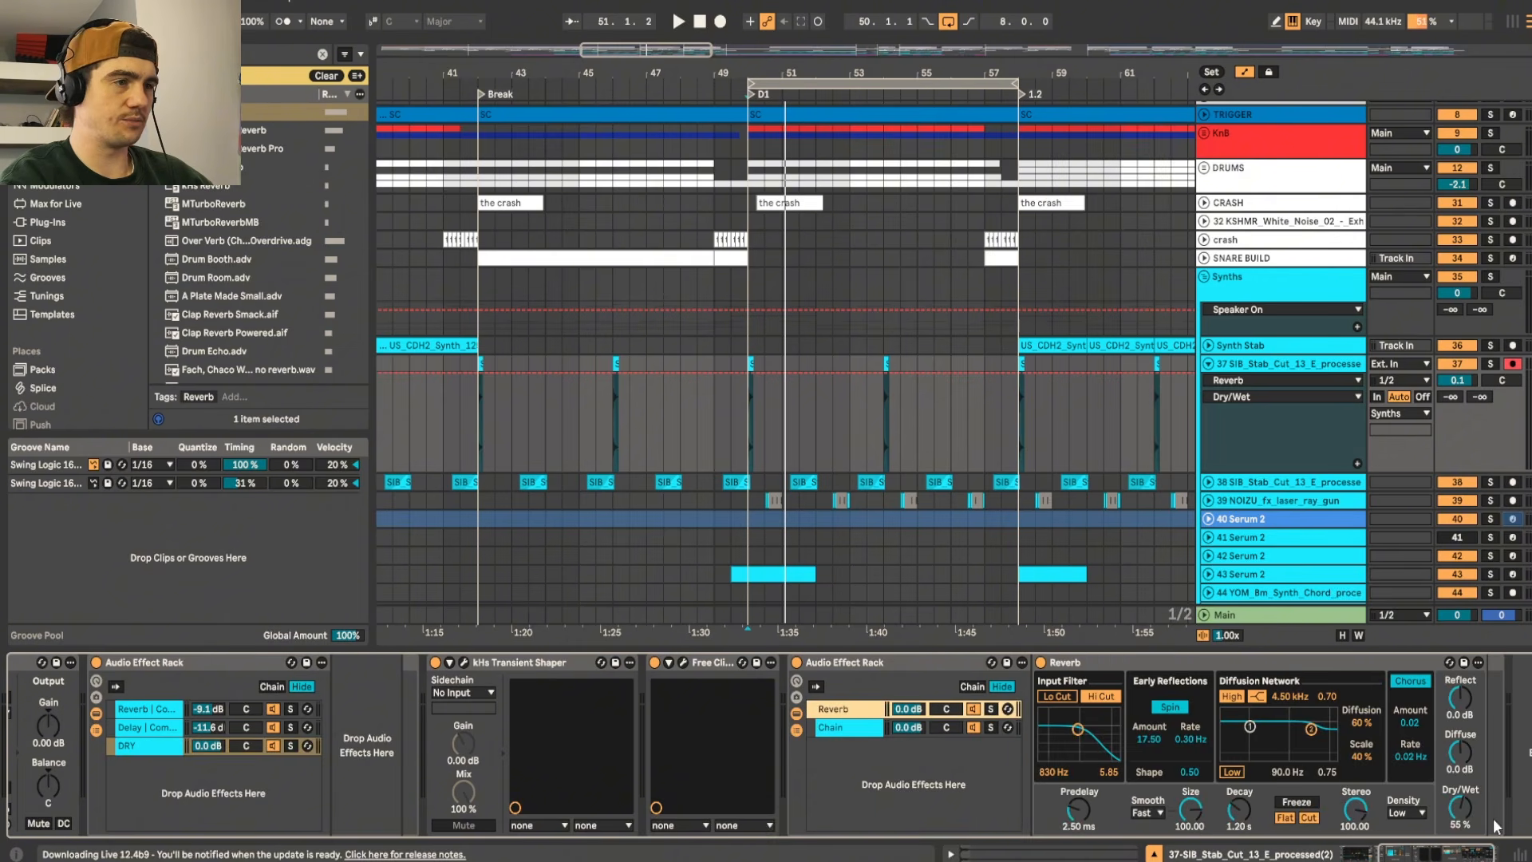
drag(1461, 813, 1462, 739)
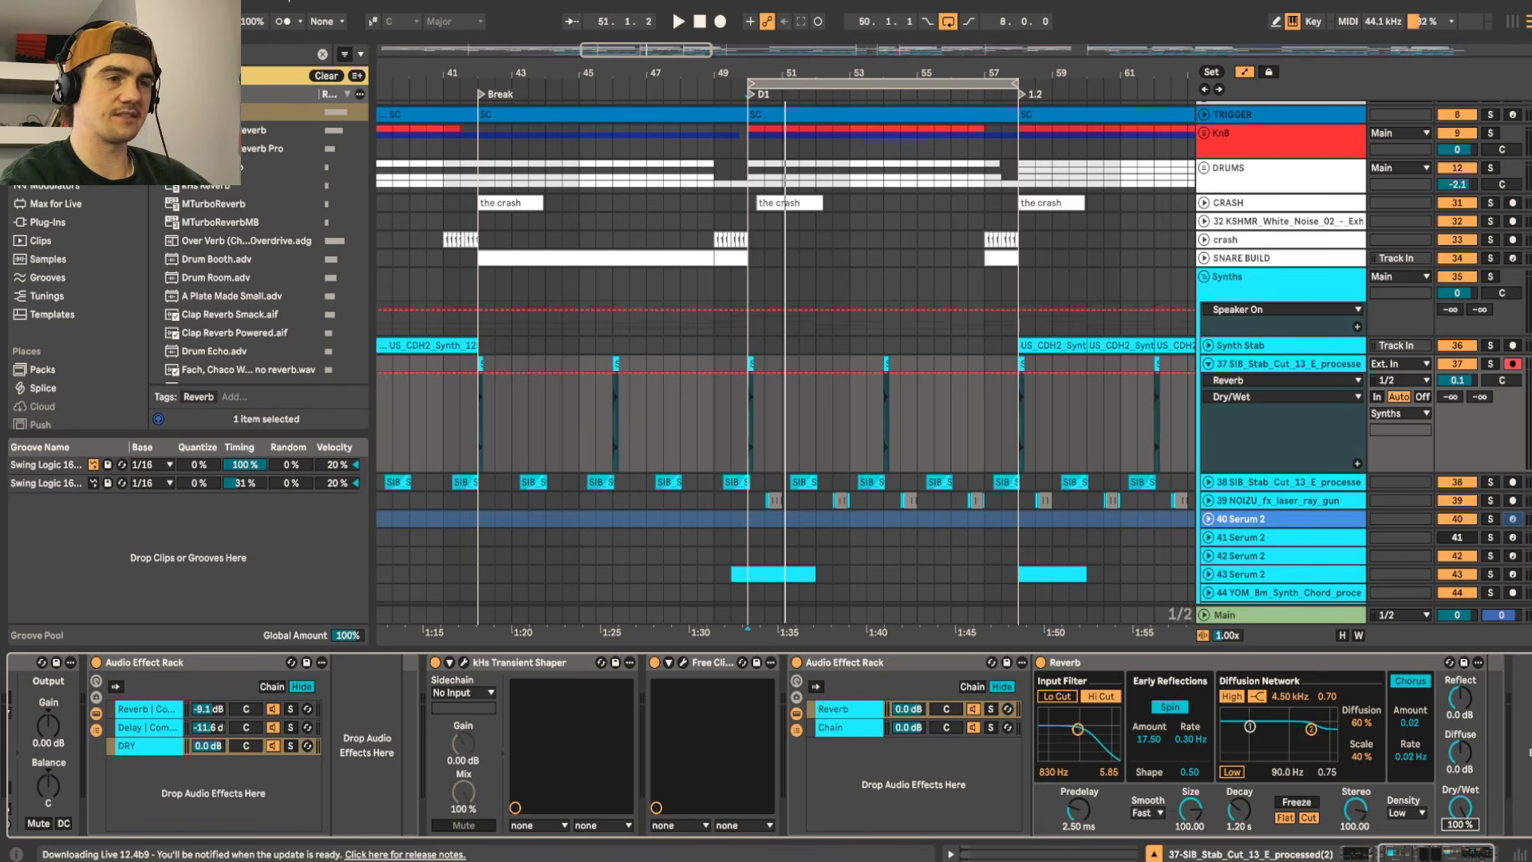
drag(1152, 728, 760, 768)
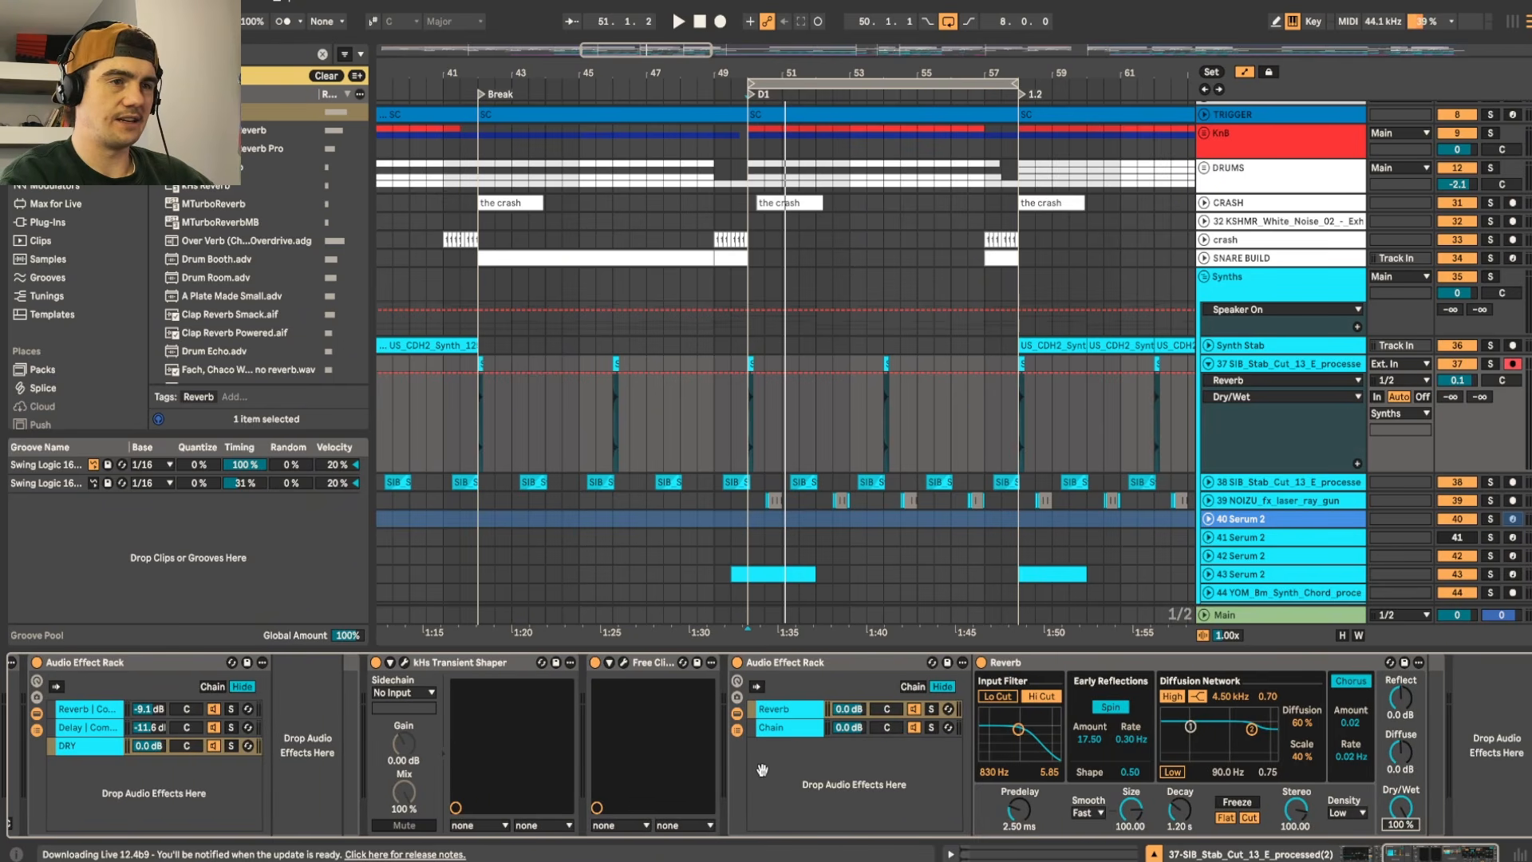
Step: With track 37 soloed and the original rack bypassed, play the stab and set the new Reverb's decay to 2.12 s
click(1491, 365)
click(37, 662)
key(space)
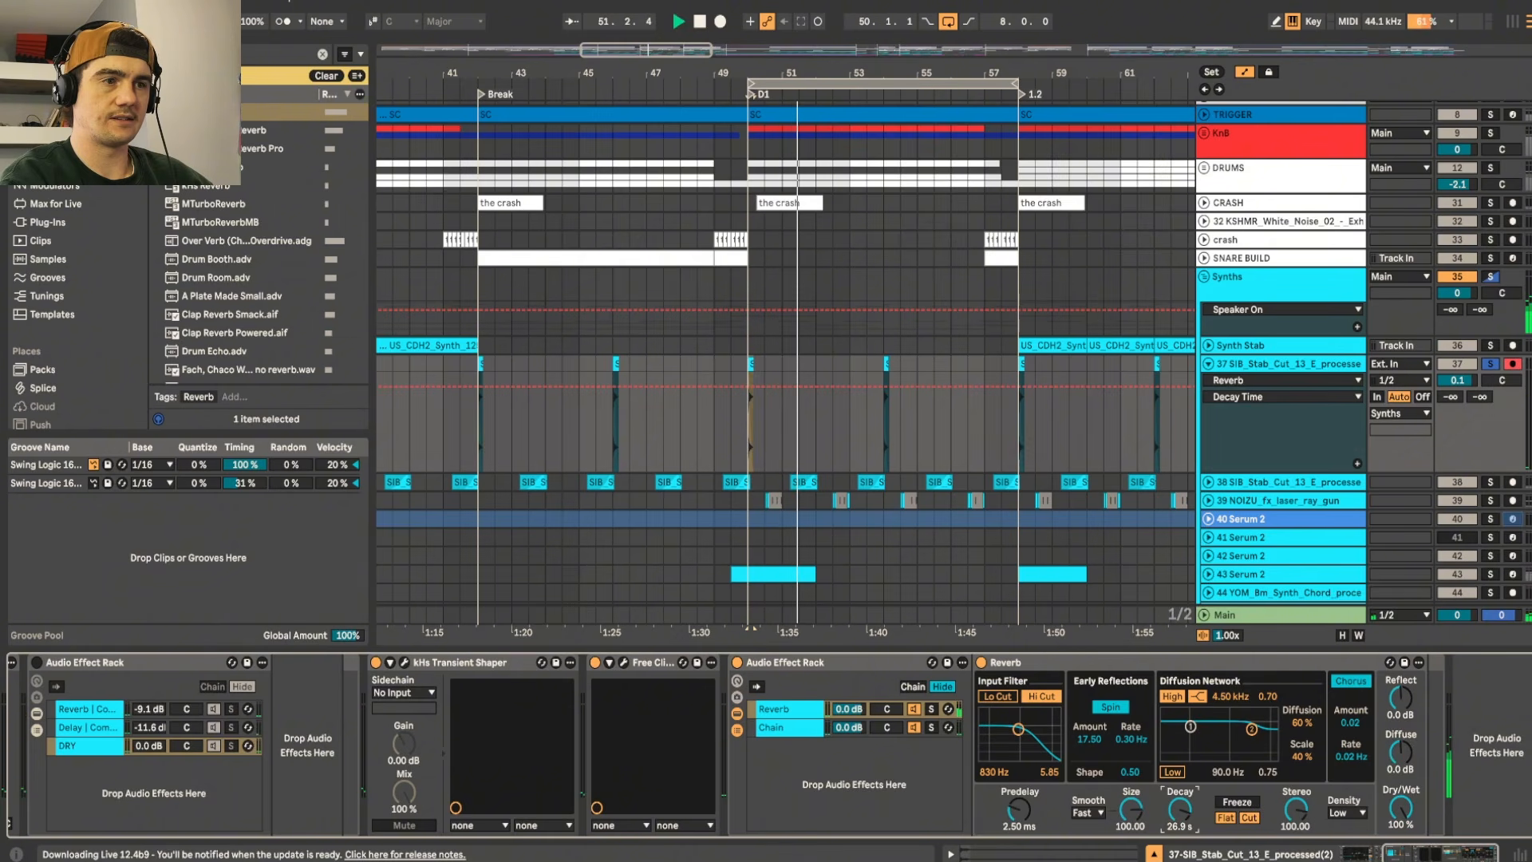
drag(1180, 810, 1179, 856)
key(space)
Step: Bypass the new Reverb and collapse its rack, and reactivate the original Audio Effect Rack with its Reverb chain shown
click(981, 663)
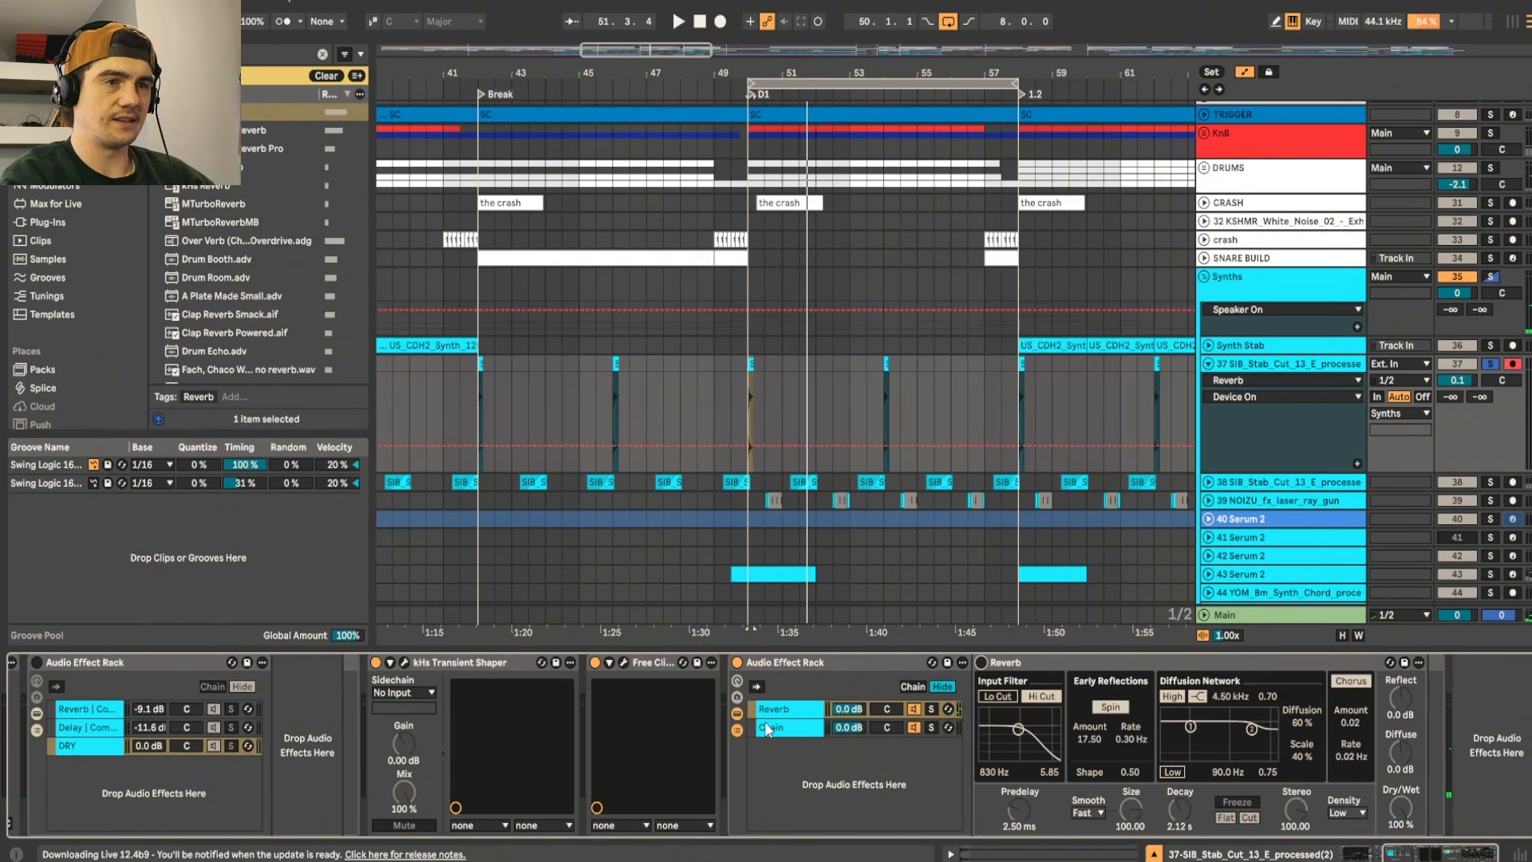
double_click(815, 663)
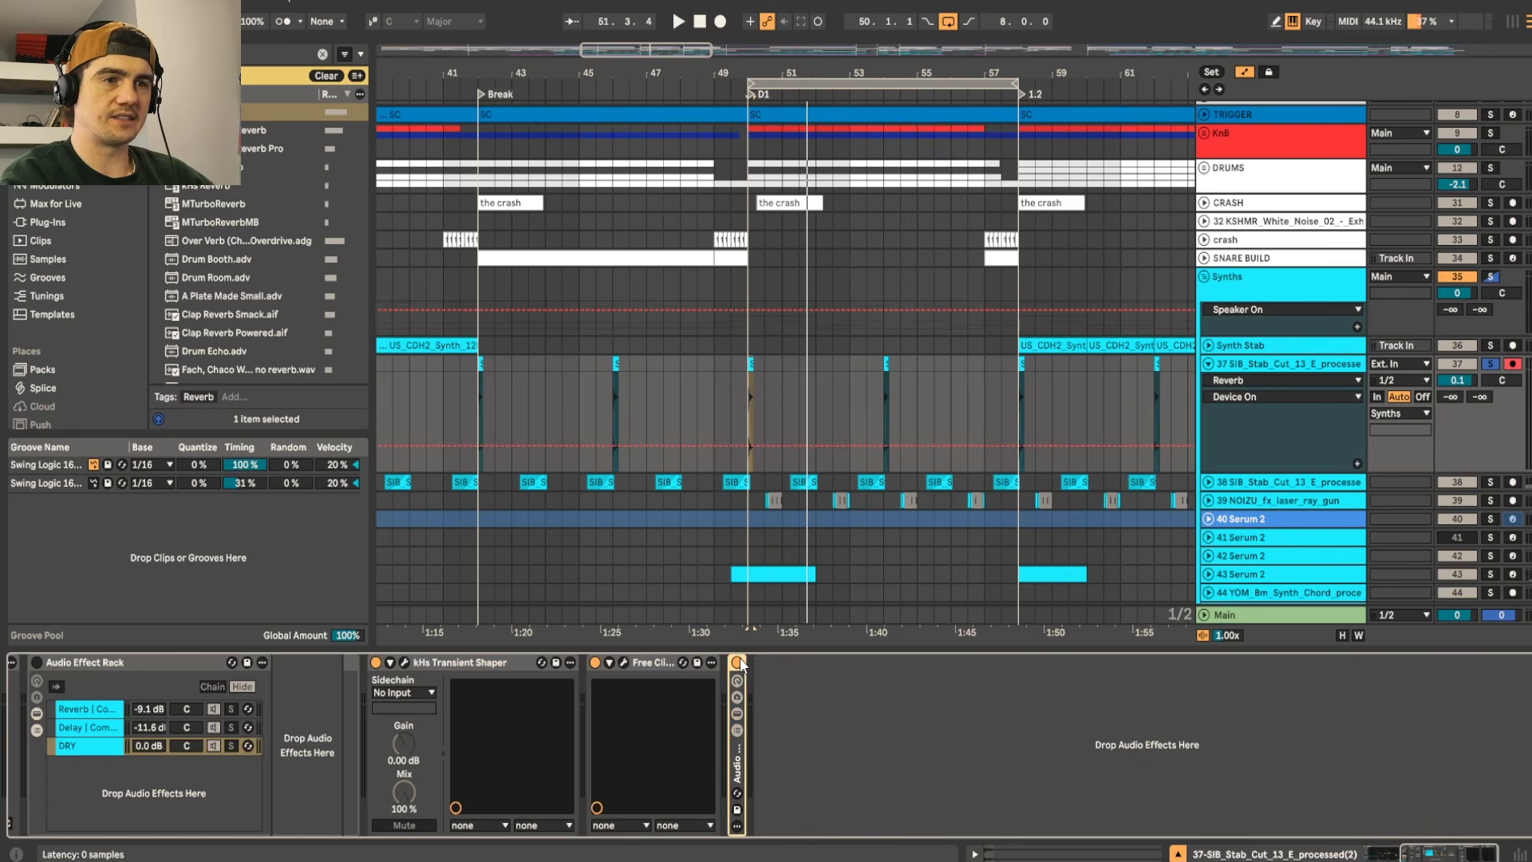
scroll(97, 814, left, 5)
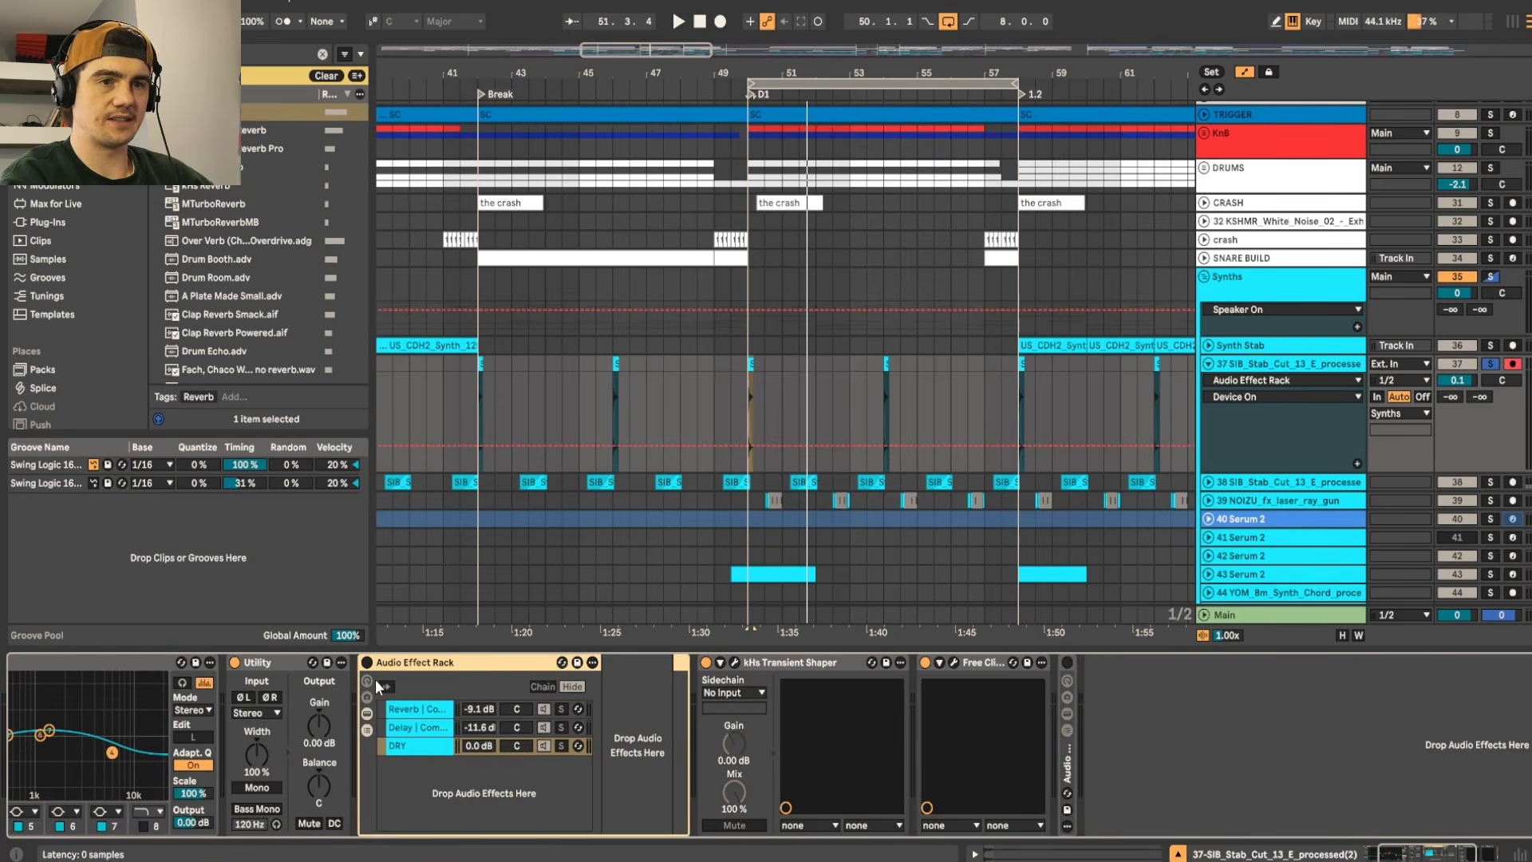
click(409, 709)
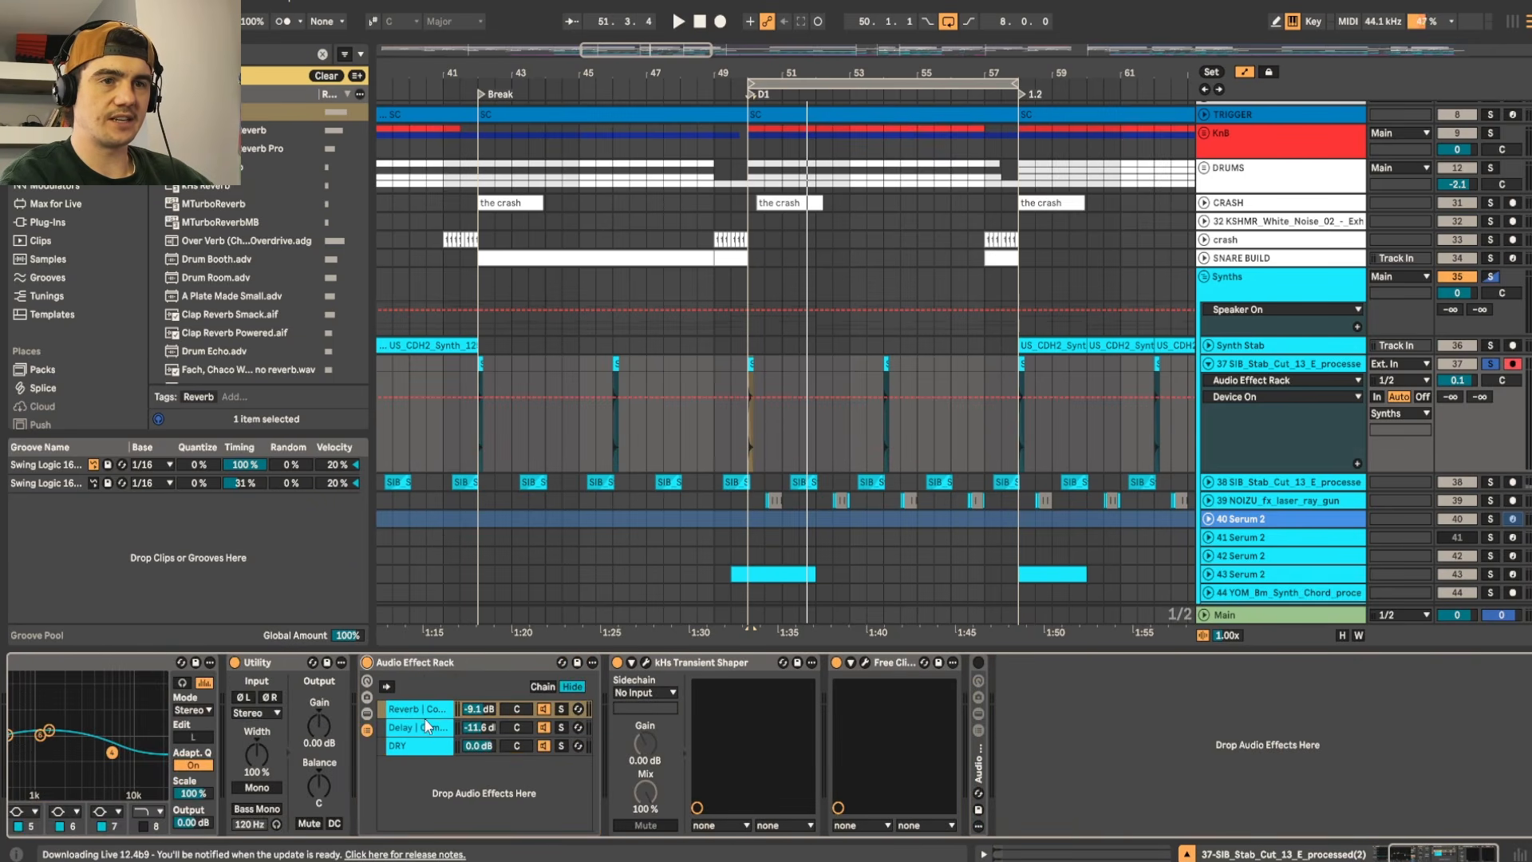
click(438, 746)
click(430, 710)
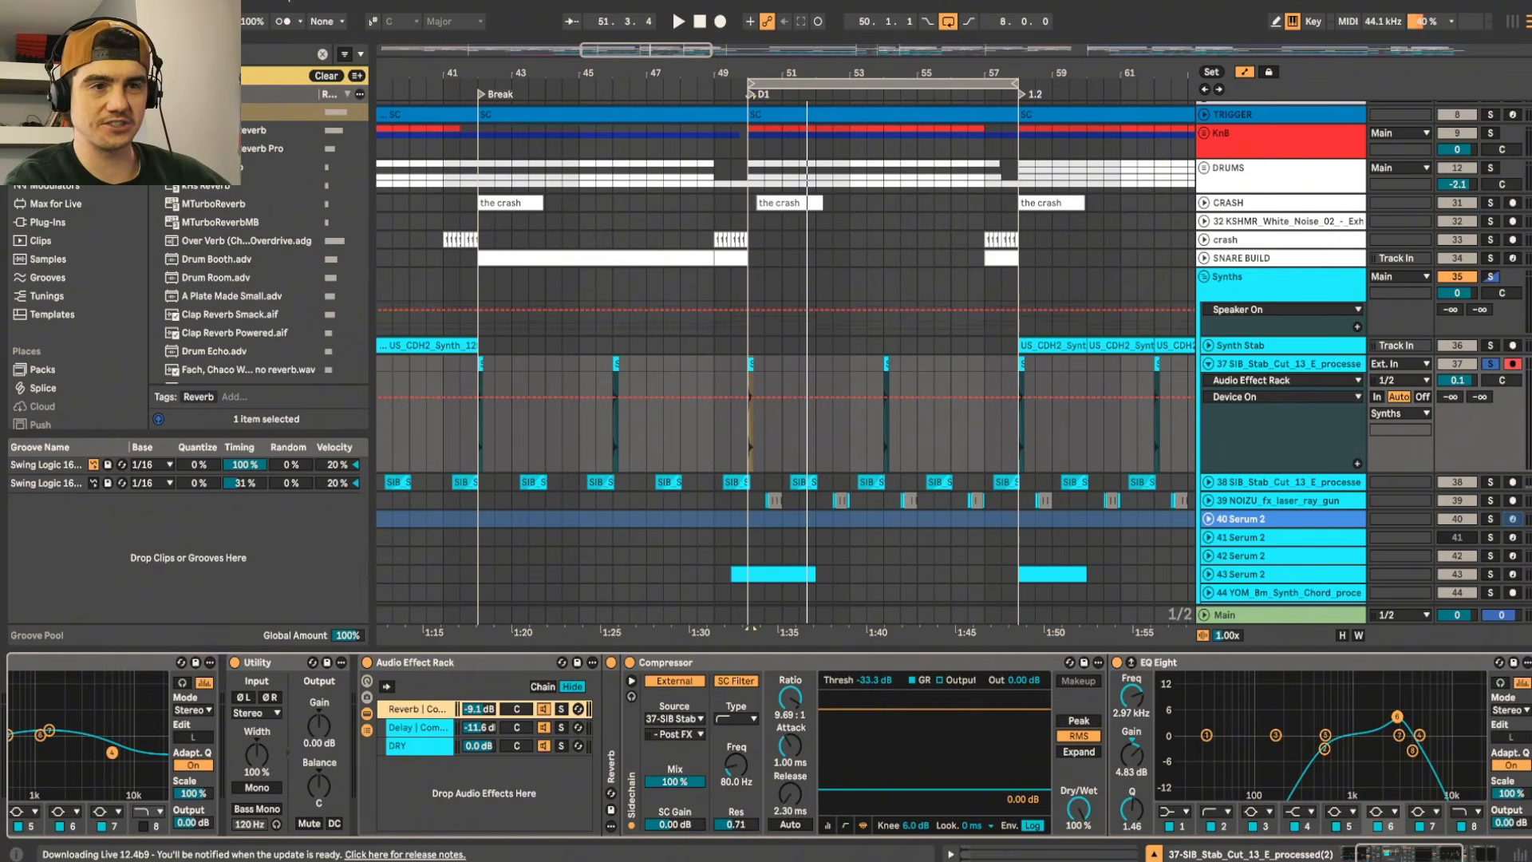
Step: Play the stab at bar 50 to check the gain reduction of the Reverb chain's sidechained Compressor
scroll(670, 411, up, 8)
scroll(674, 414, right, 2)
key(space)
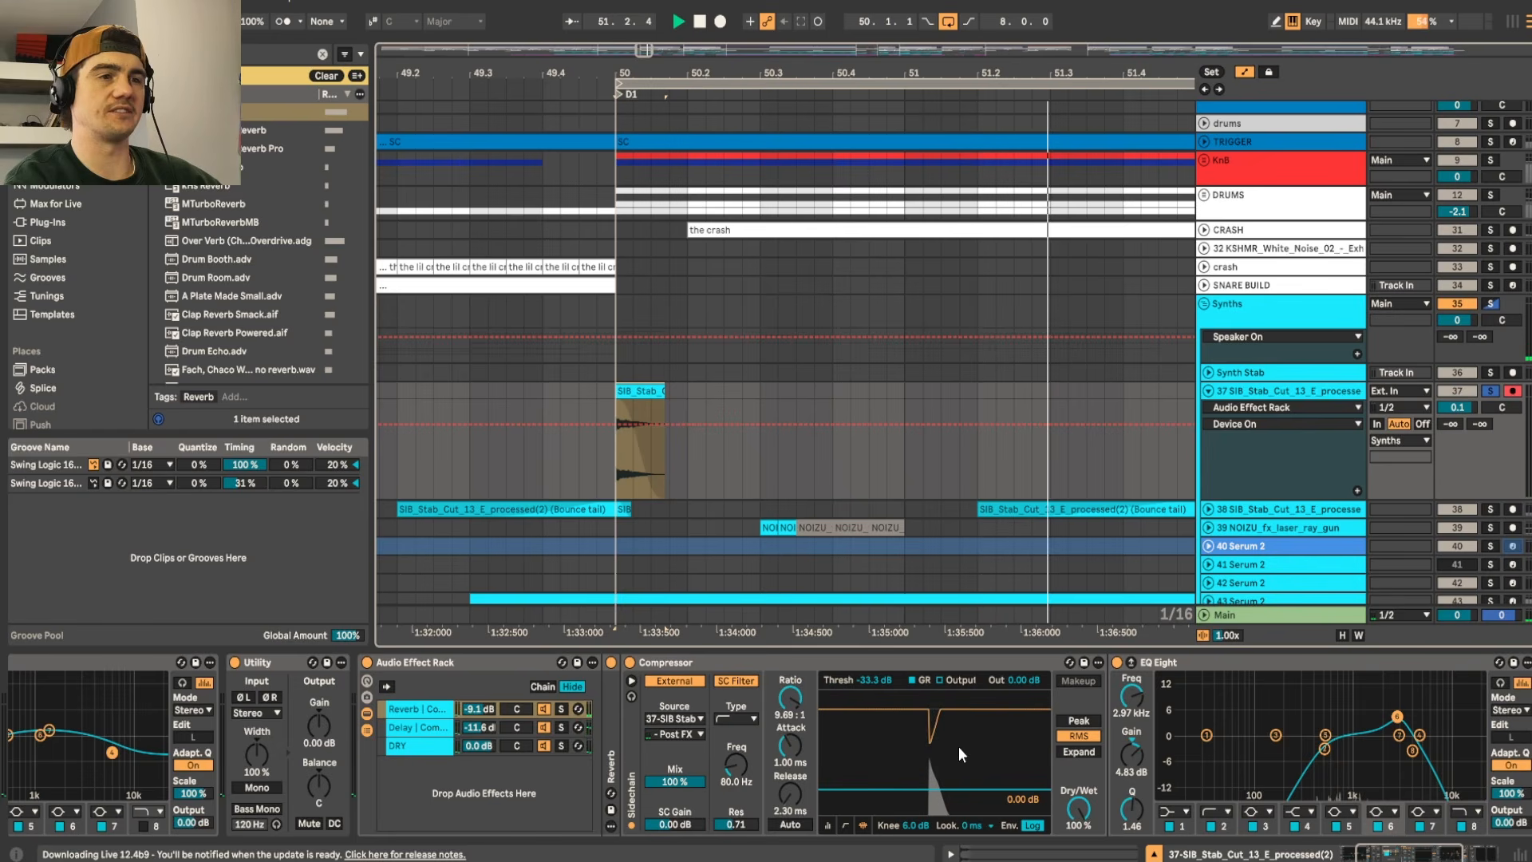
key(space)
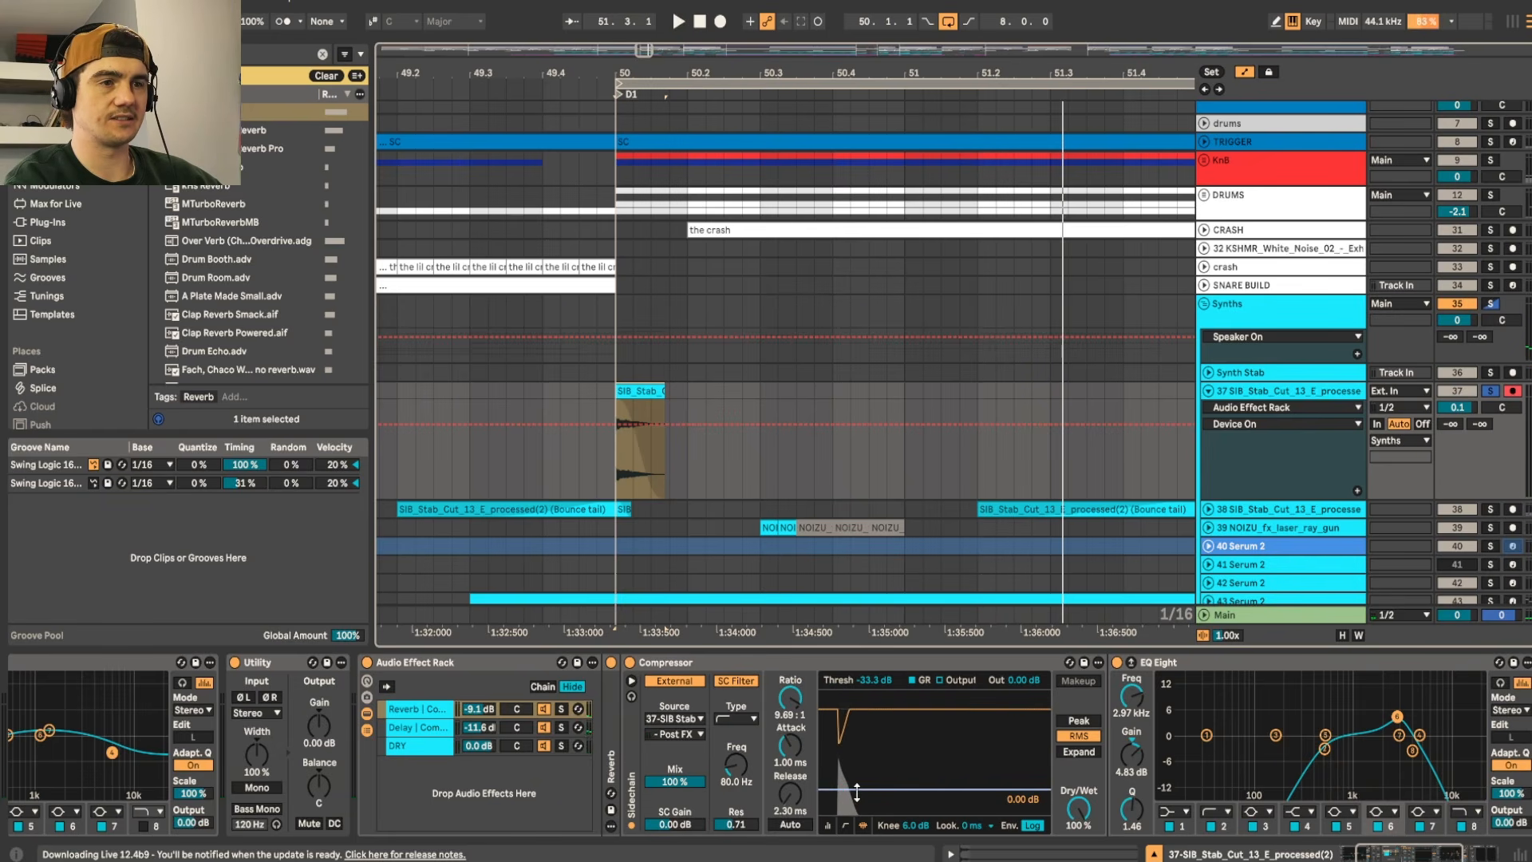
Step: Audition the stab with the Compressor threshold raised to 4.76 dB and the Reverb chain volume at 6.0 dB
drag(857, 792, 856, 696)
key(space)
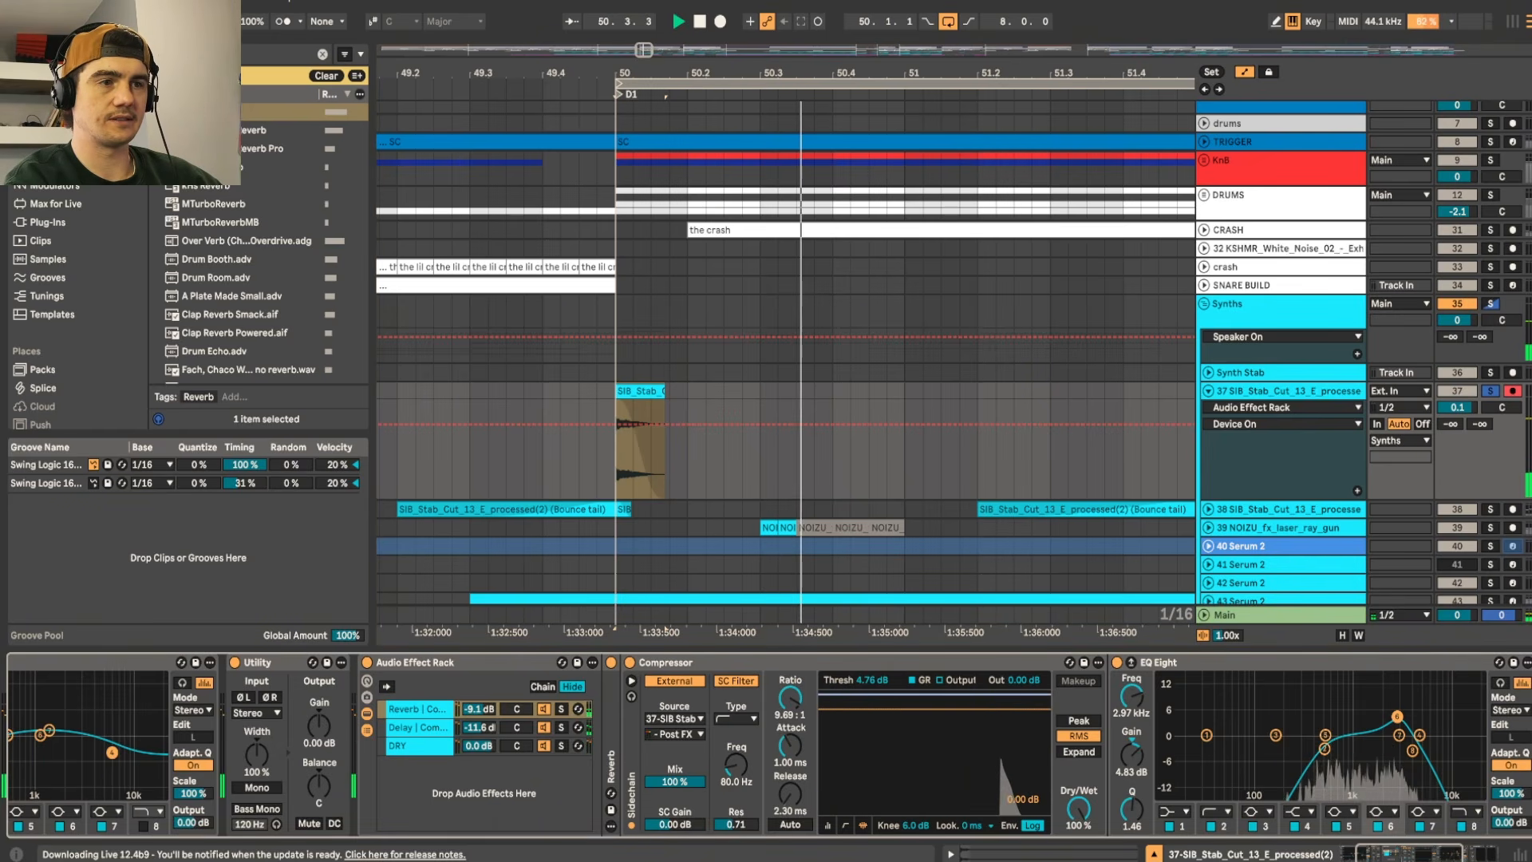
key(space)
drag(479, 709, 479, 654)
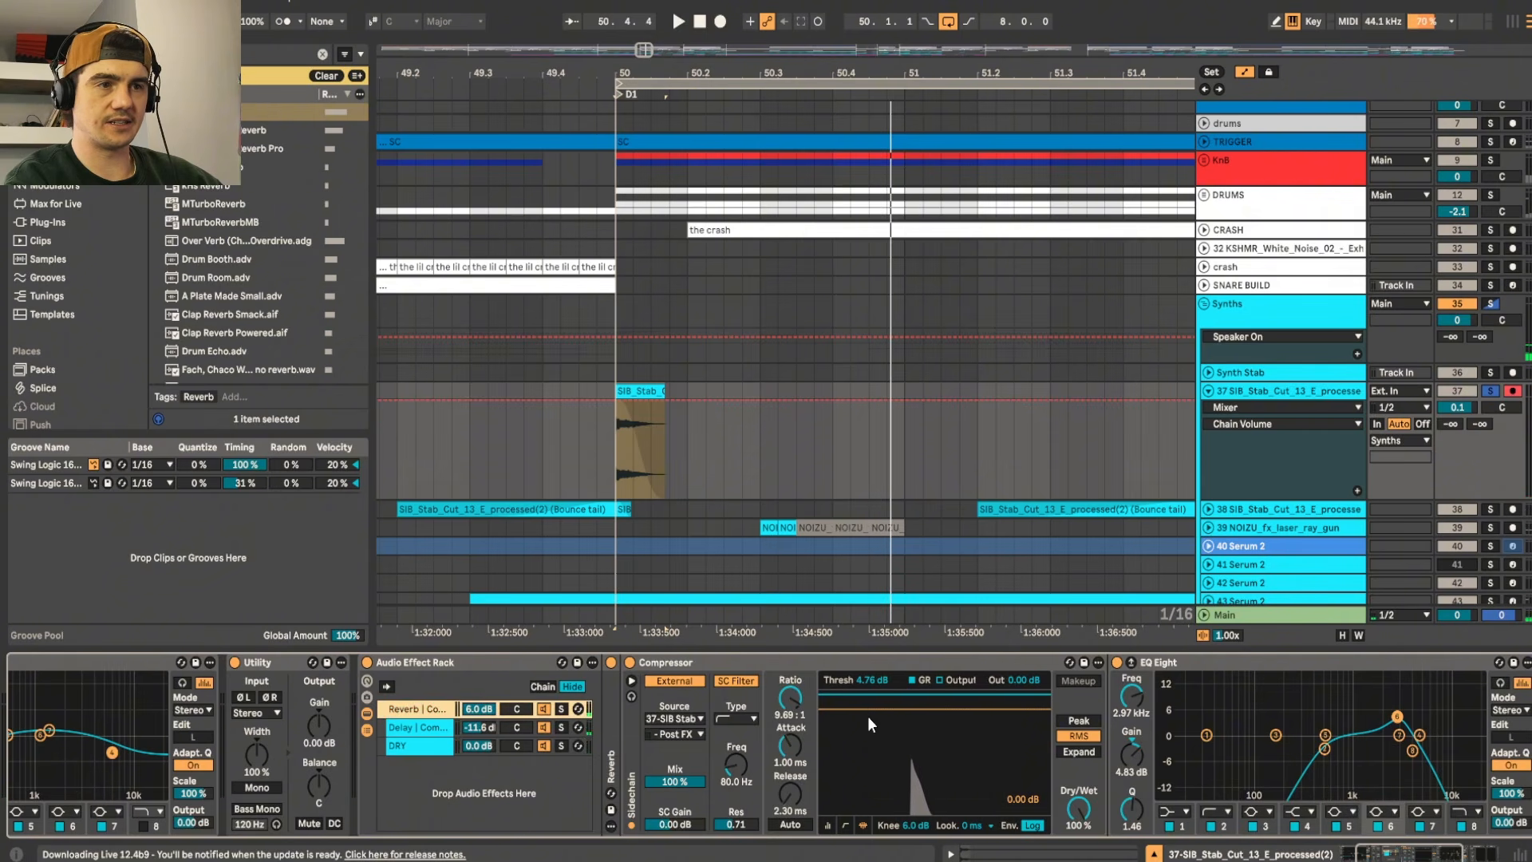
key(space)
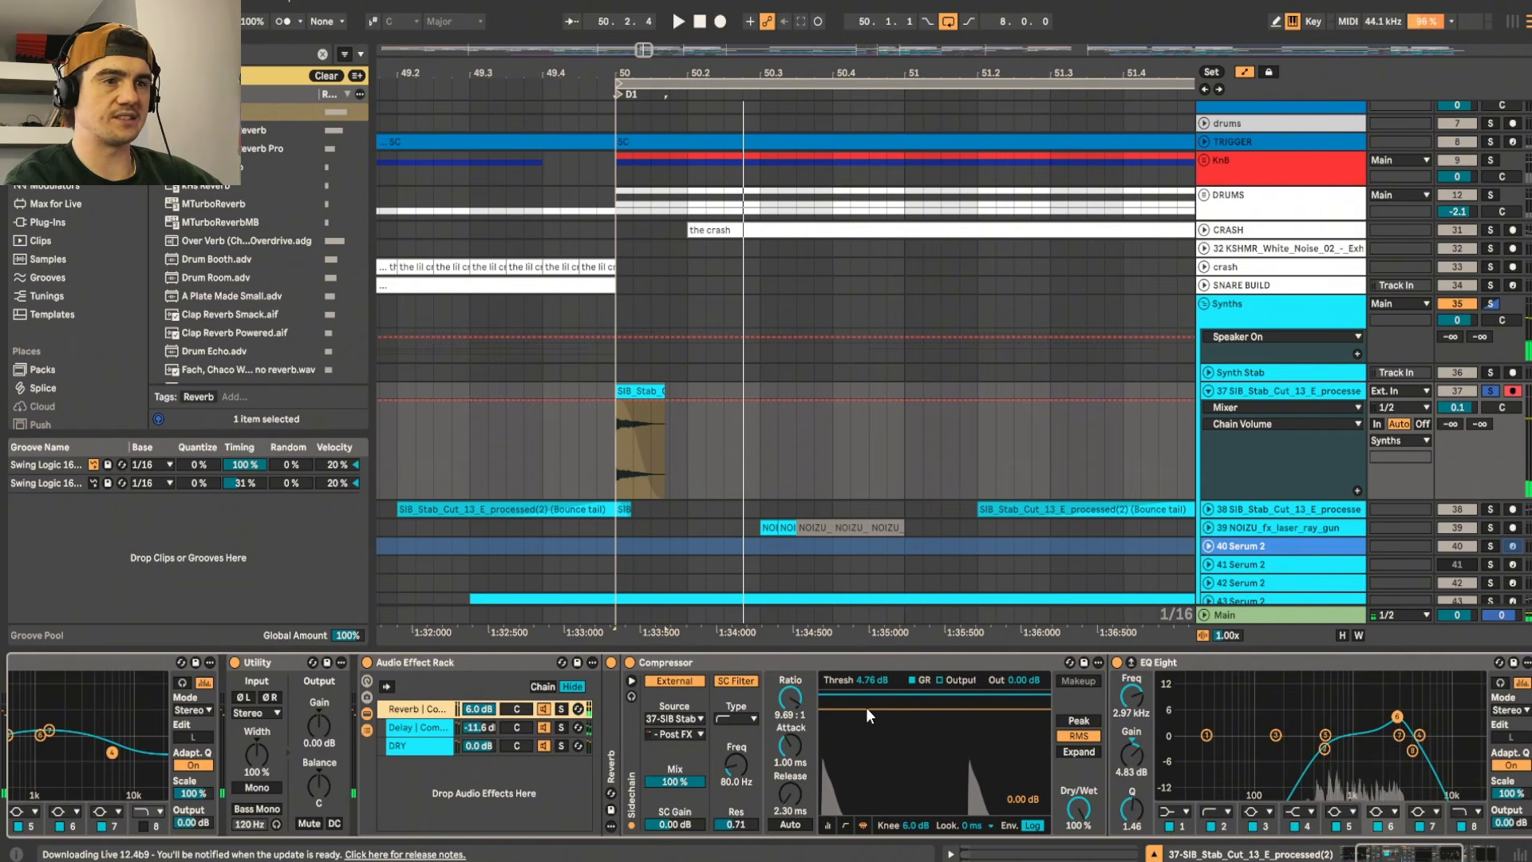
Step: Lower the Compressor threshold to -60.7 dB and play the stab with the heavier ducking
drag(865, 714, 867, 807)
key(space)
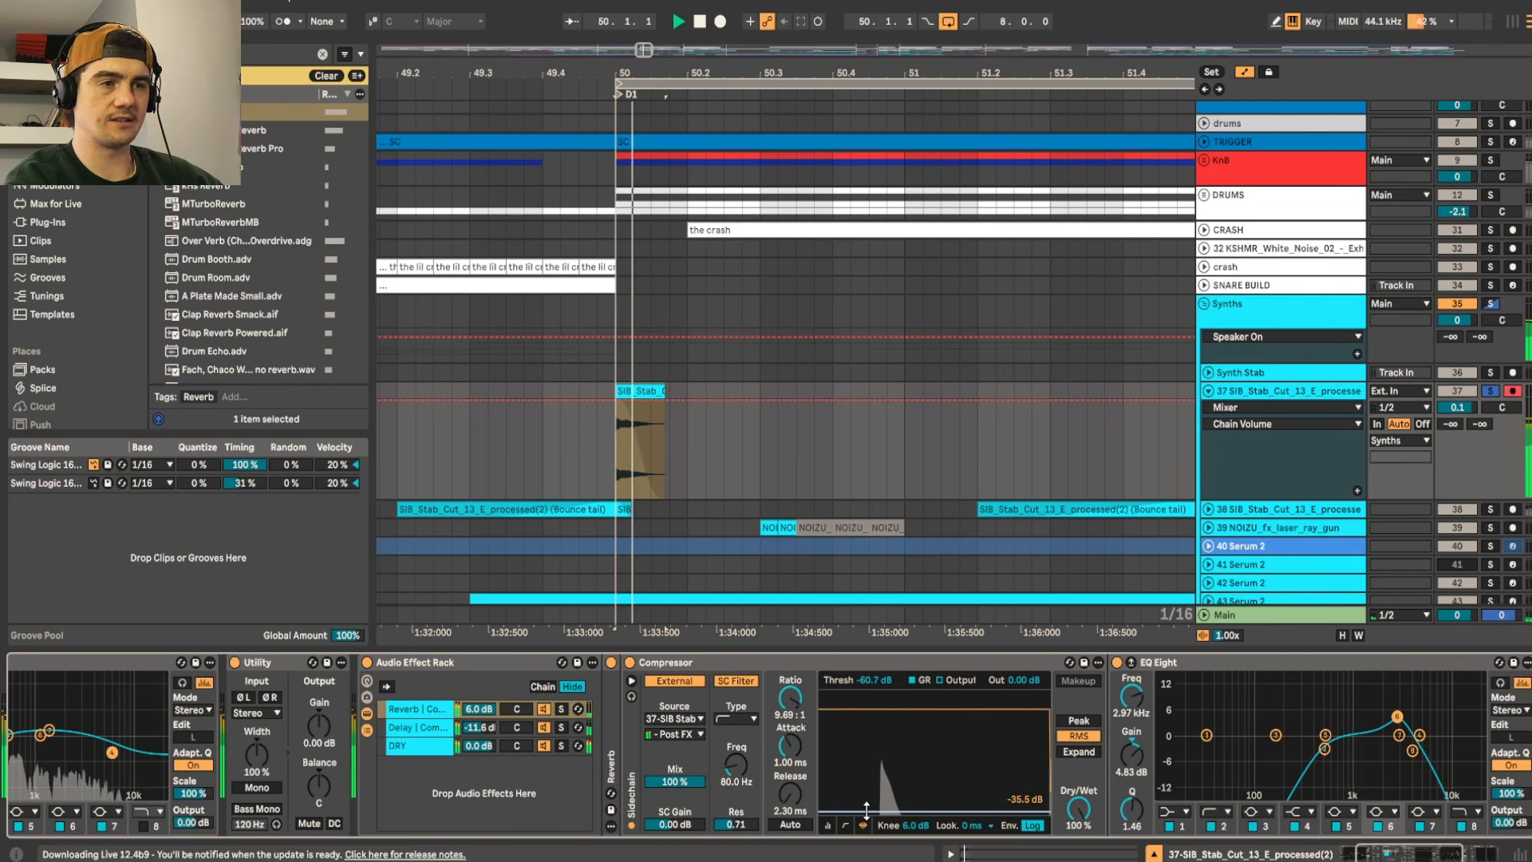
key(space)
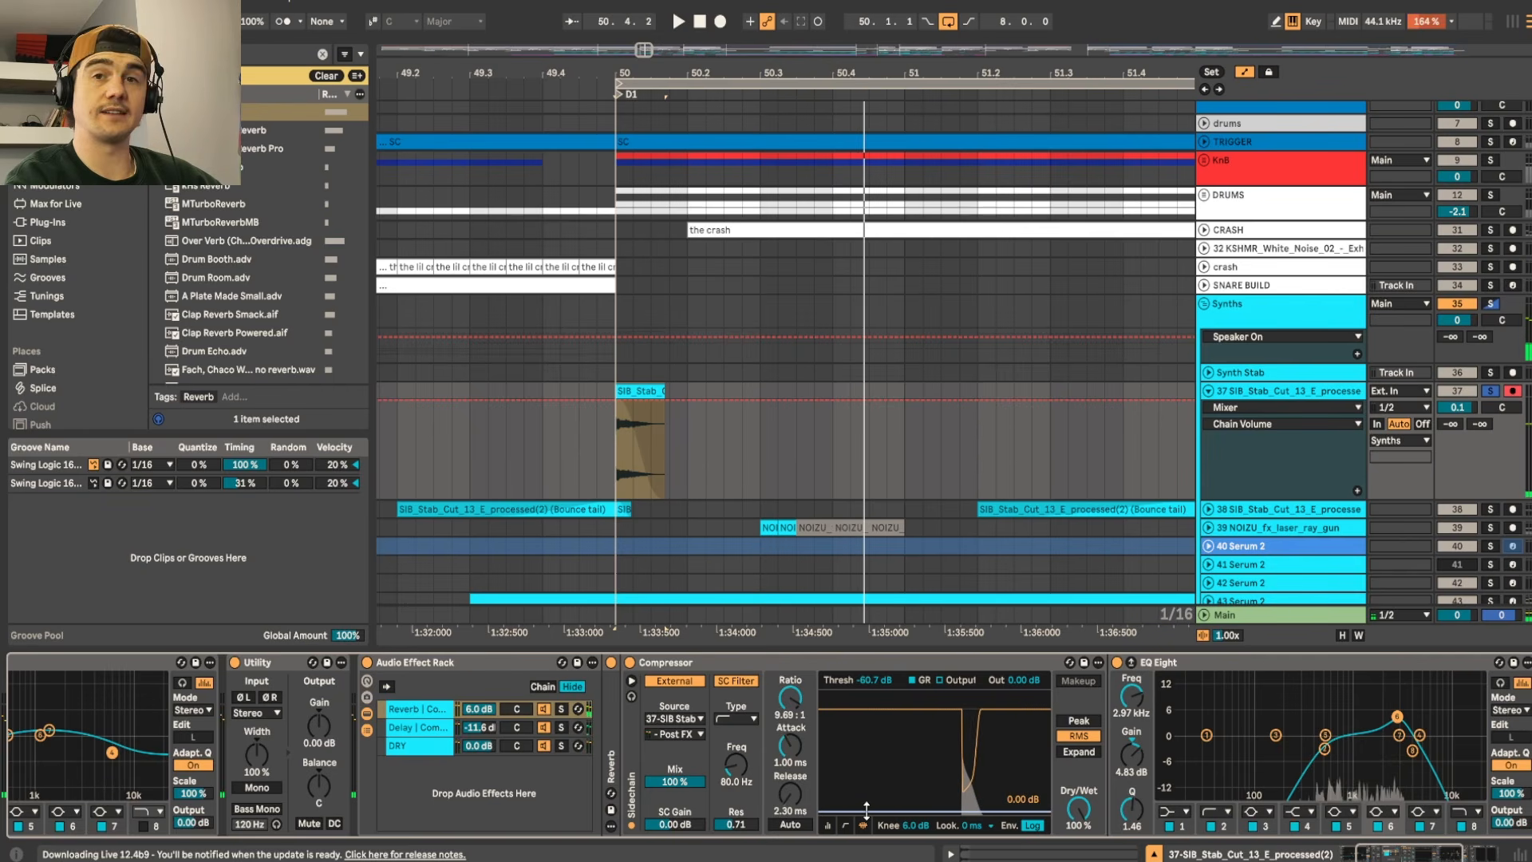
Step: Restore the Compressor threshold to -33.3 dB and the Reverb chain volume to -9.1 dB, and replay the stab
drag(867, 808, 867, 790)
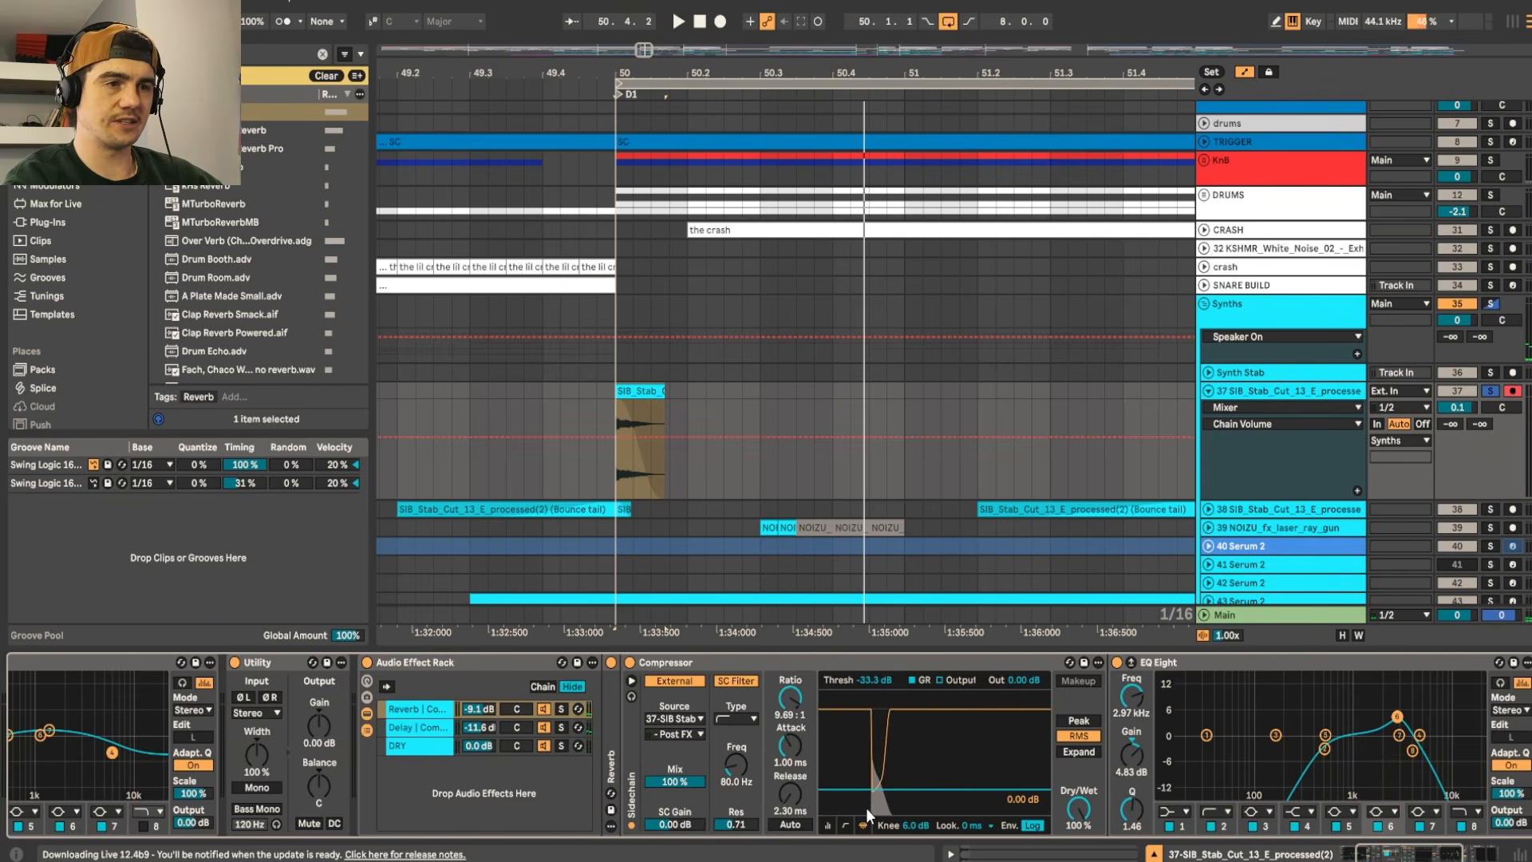
key(space)
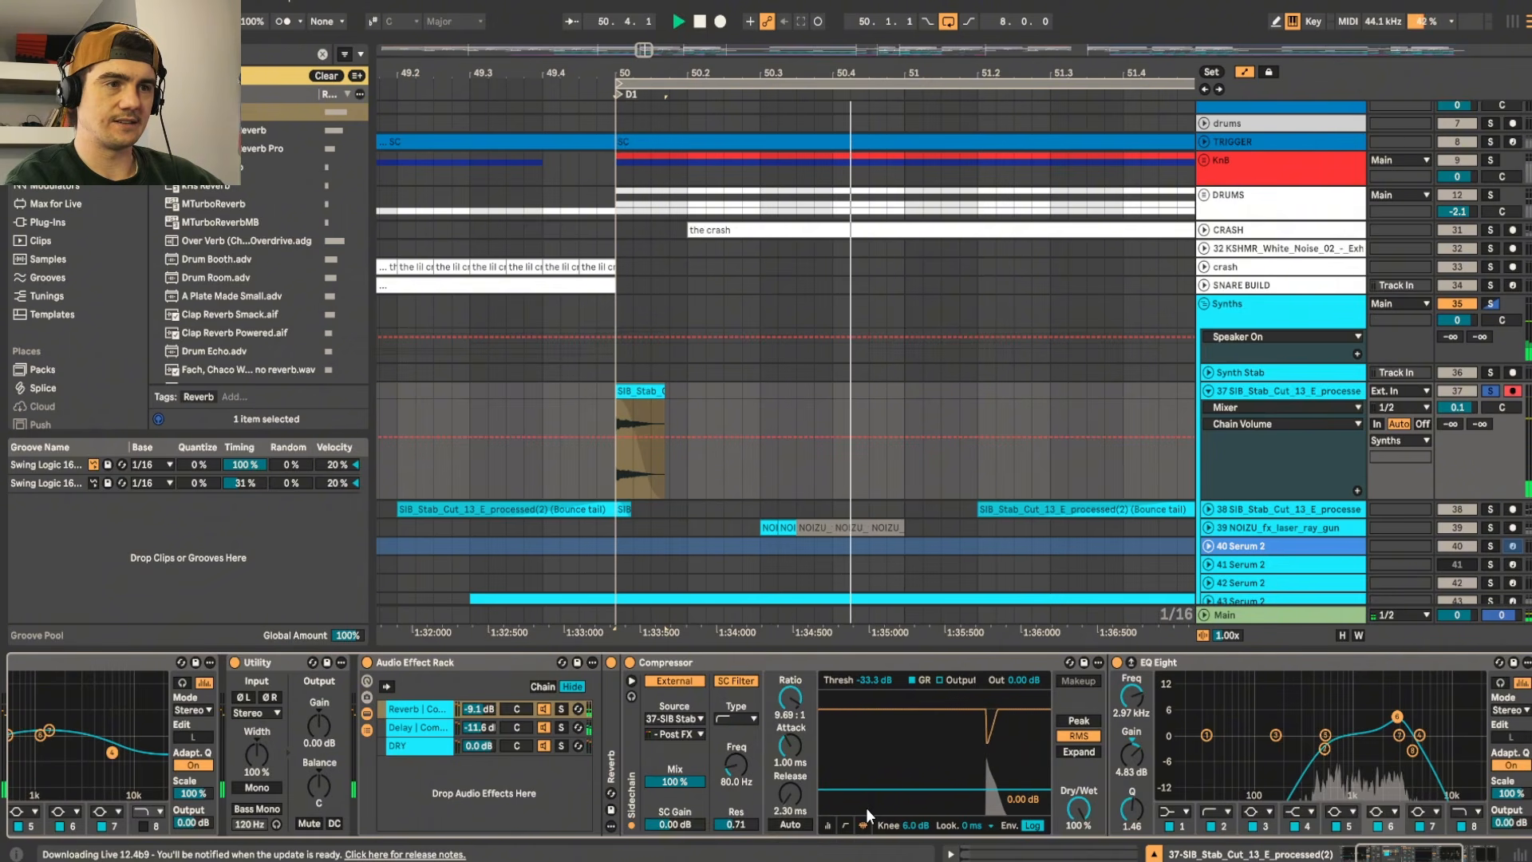
key(space)
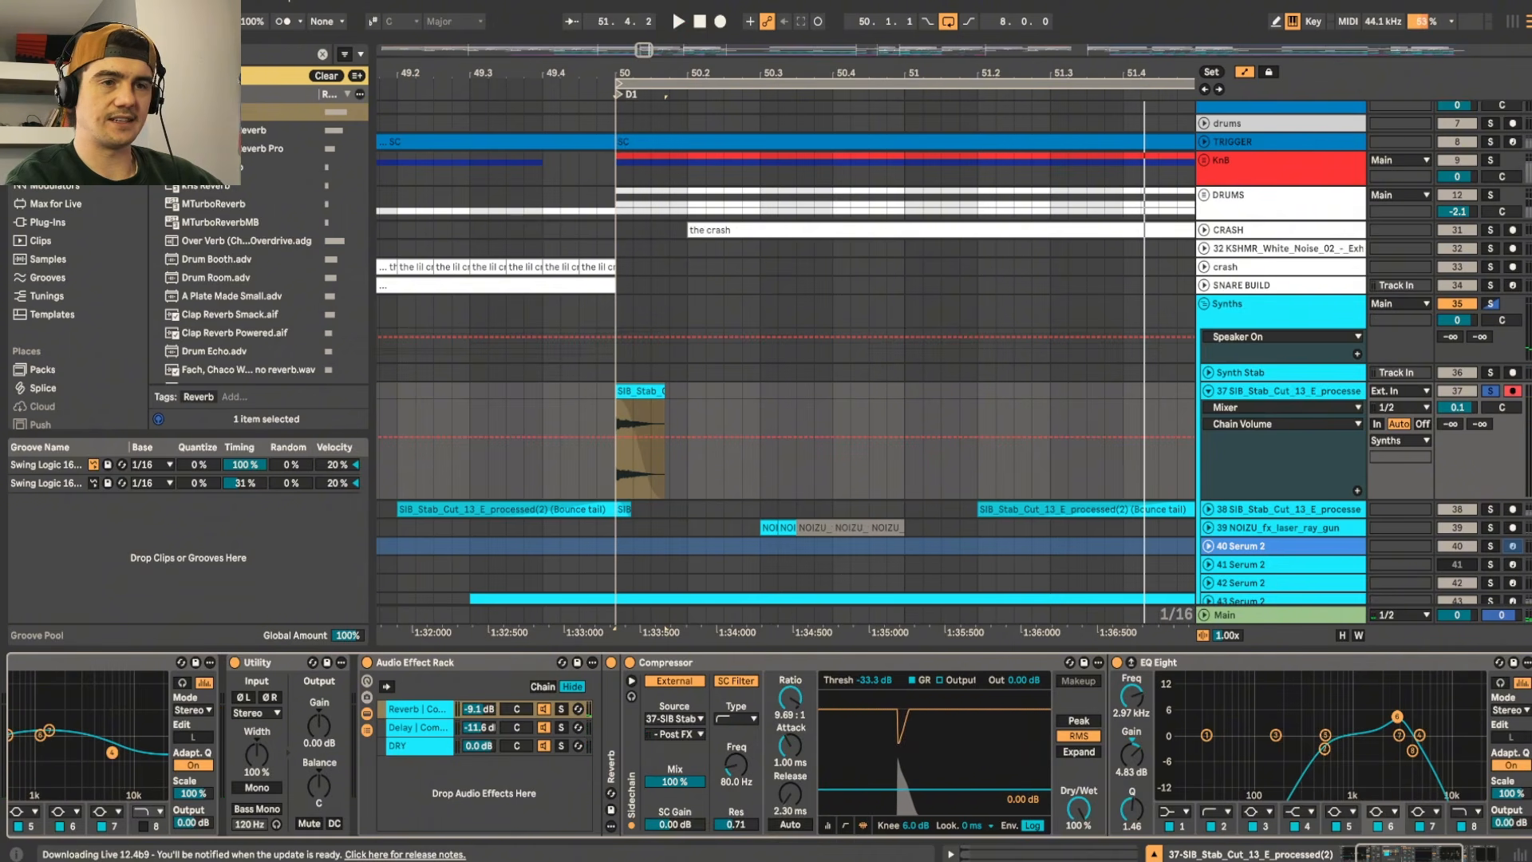
Step: Expand the Compressor in the Delay chain and play the stab with the Reverb chain muted to check the delay's ducking
click(428, 728)
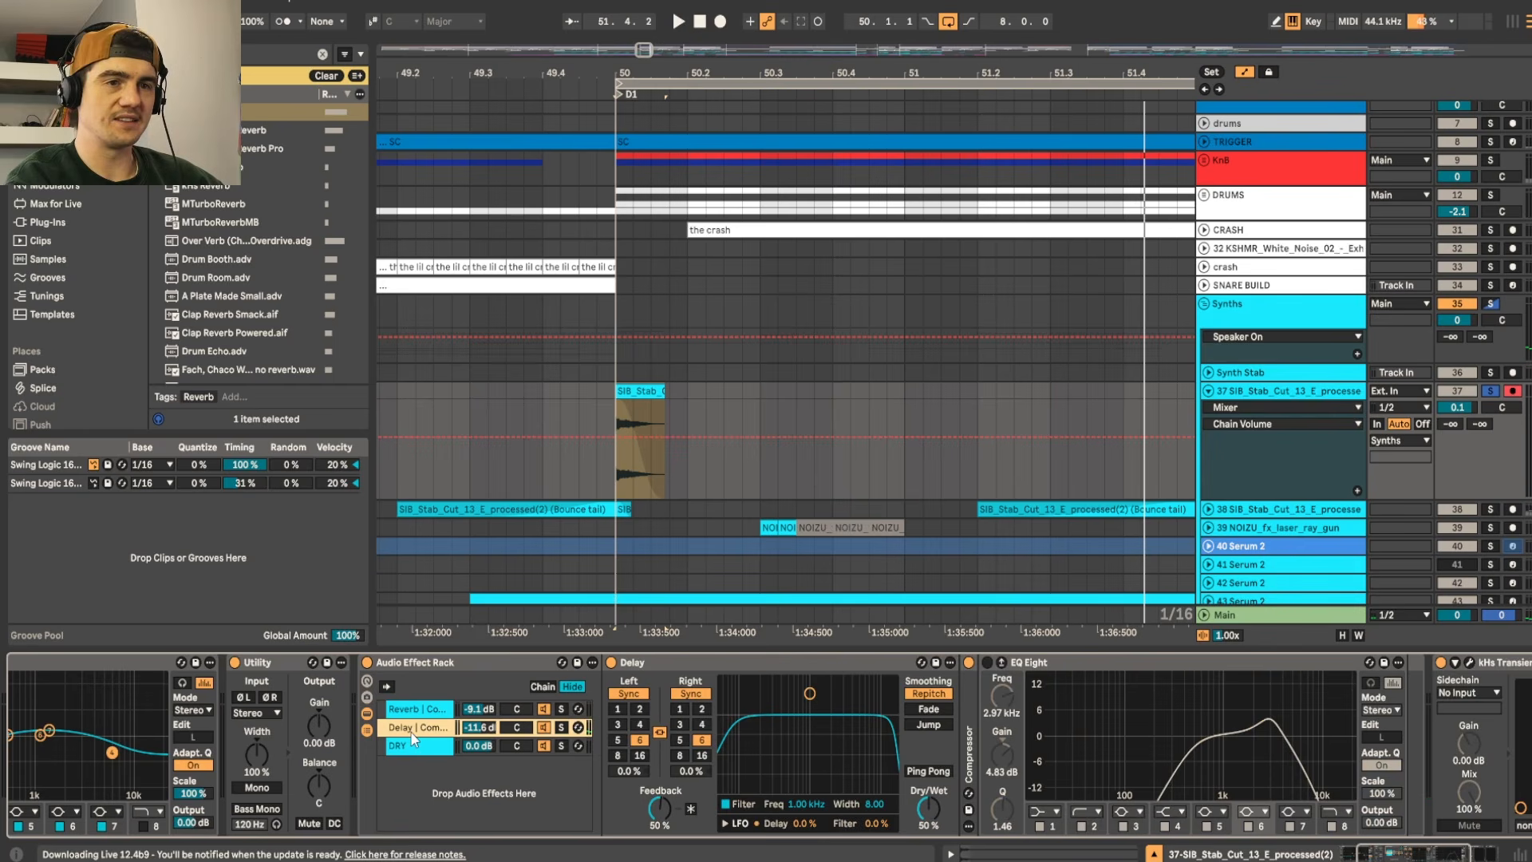
double_click(966, 736)
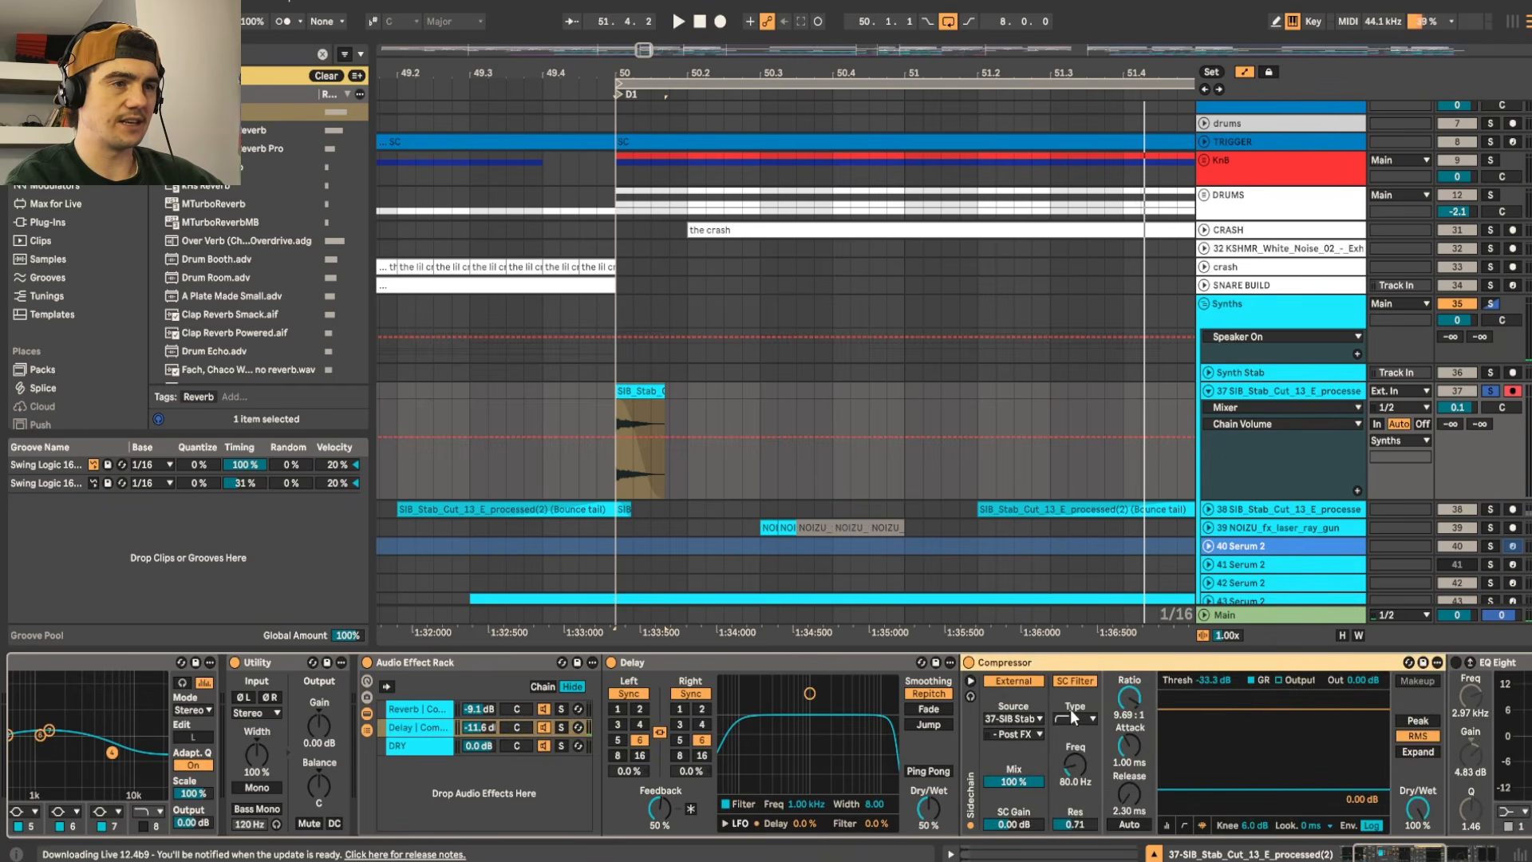
key(space)
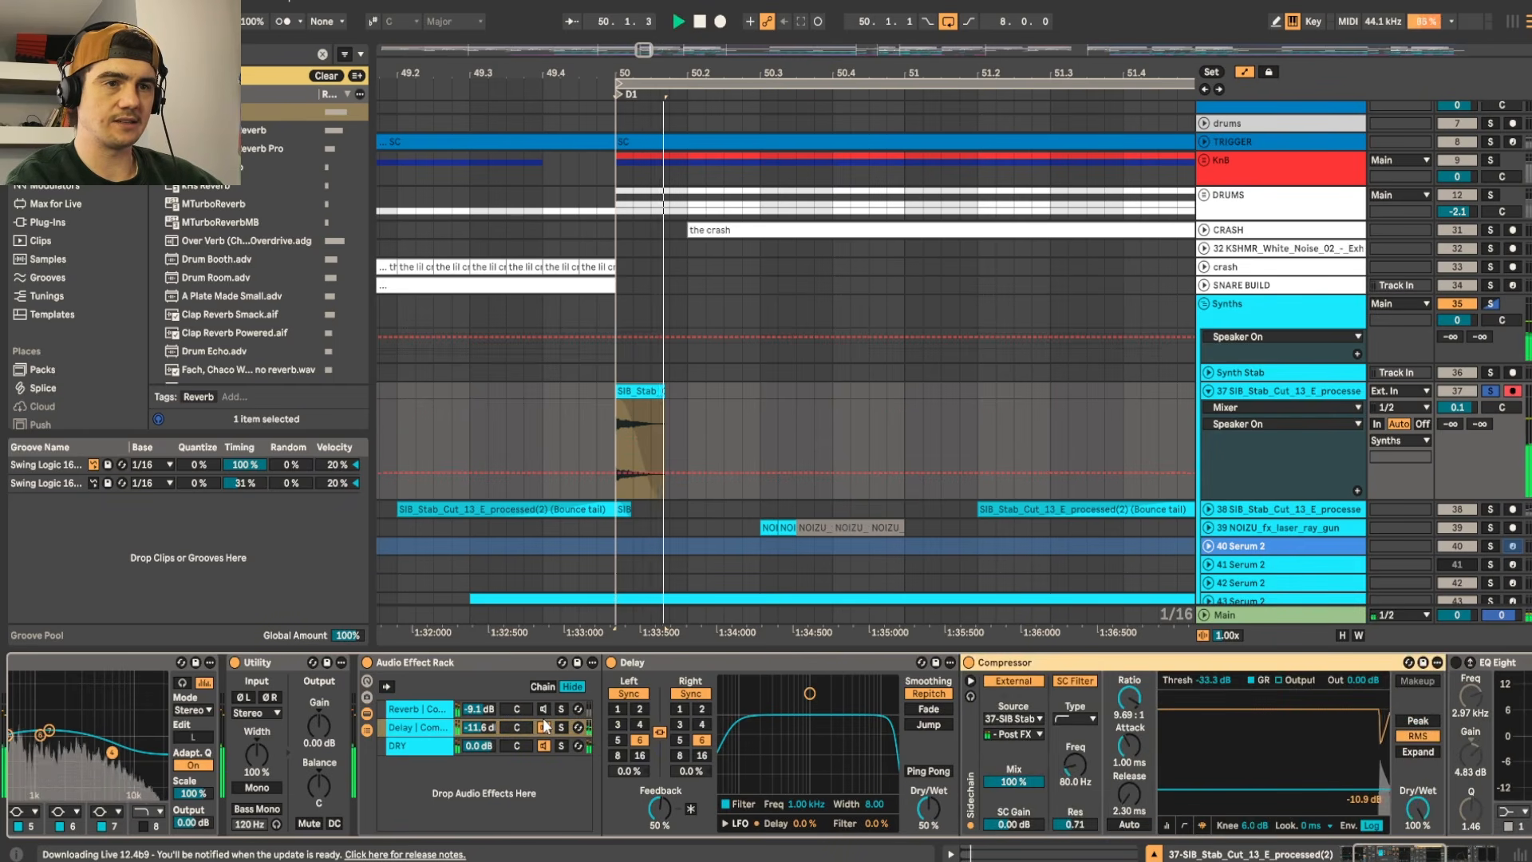
scroll(1218, 750, right, 3)
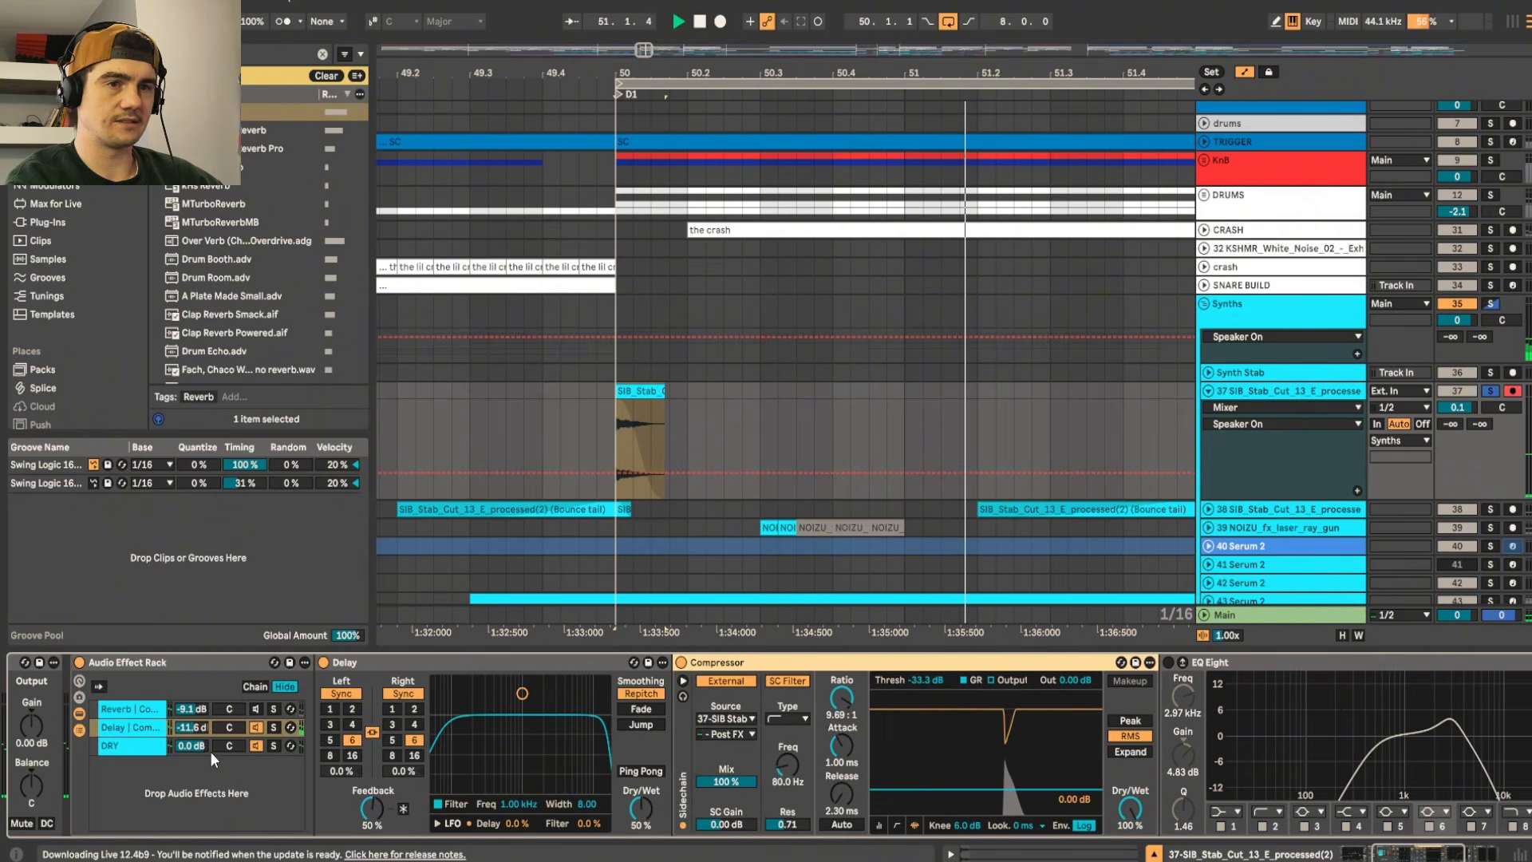
scroll(711, 782, left, 5)
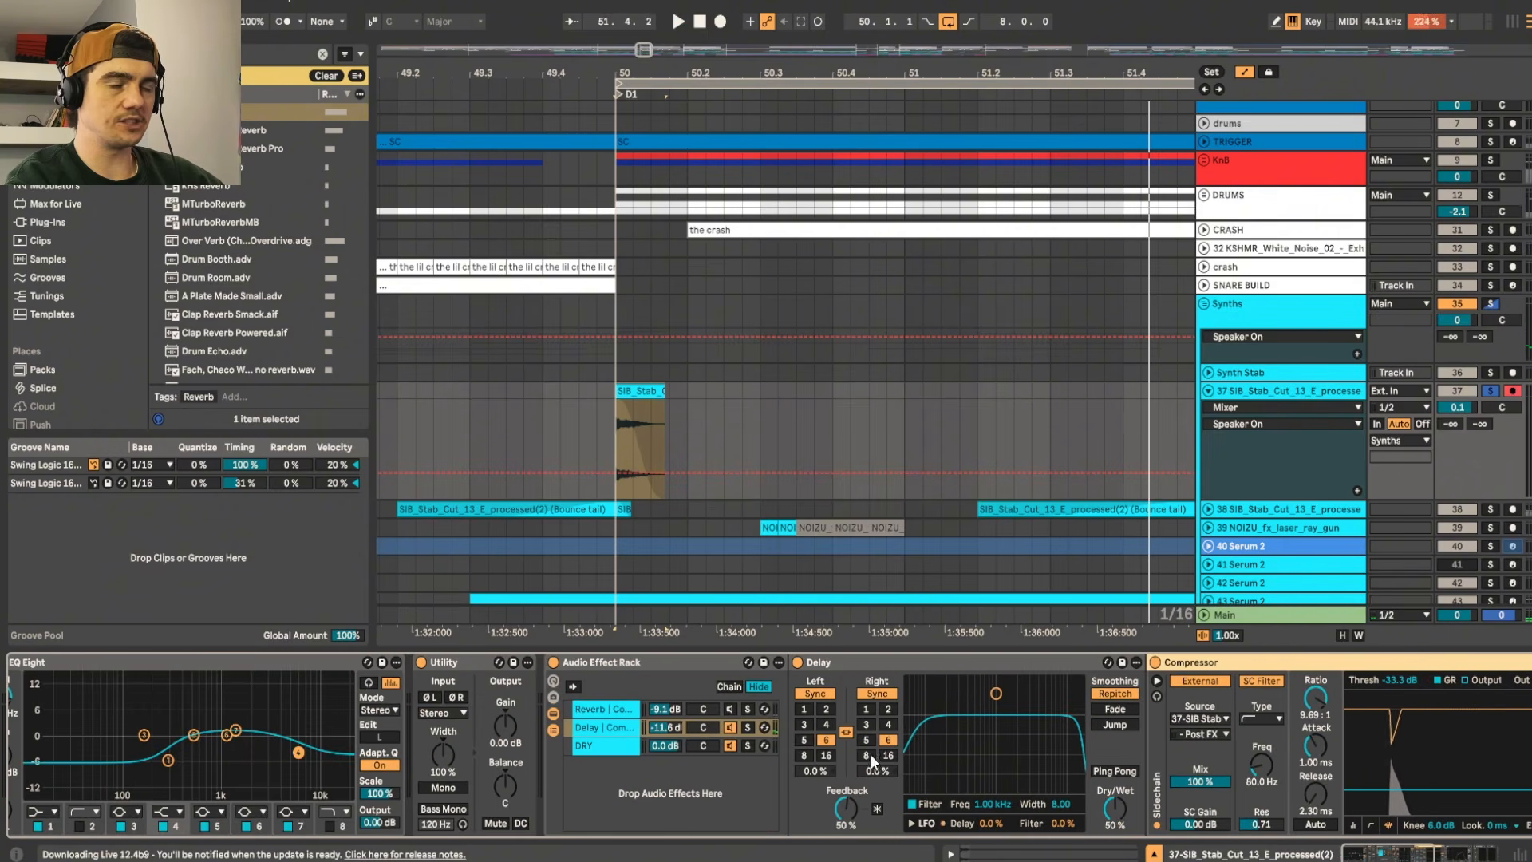
scroll(516, 750, right, 2)
click(500, 728)
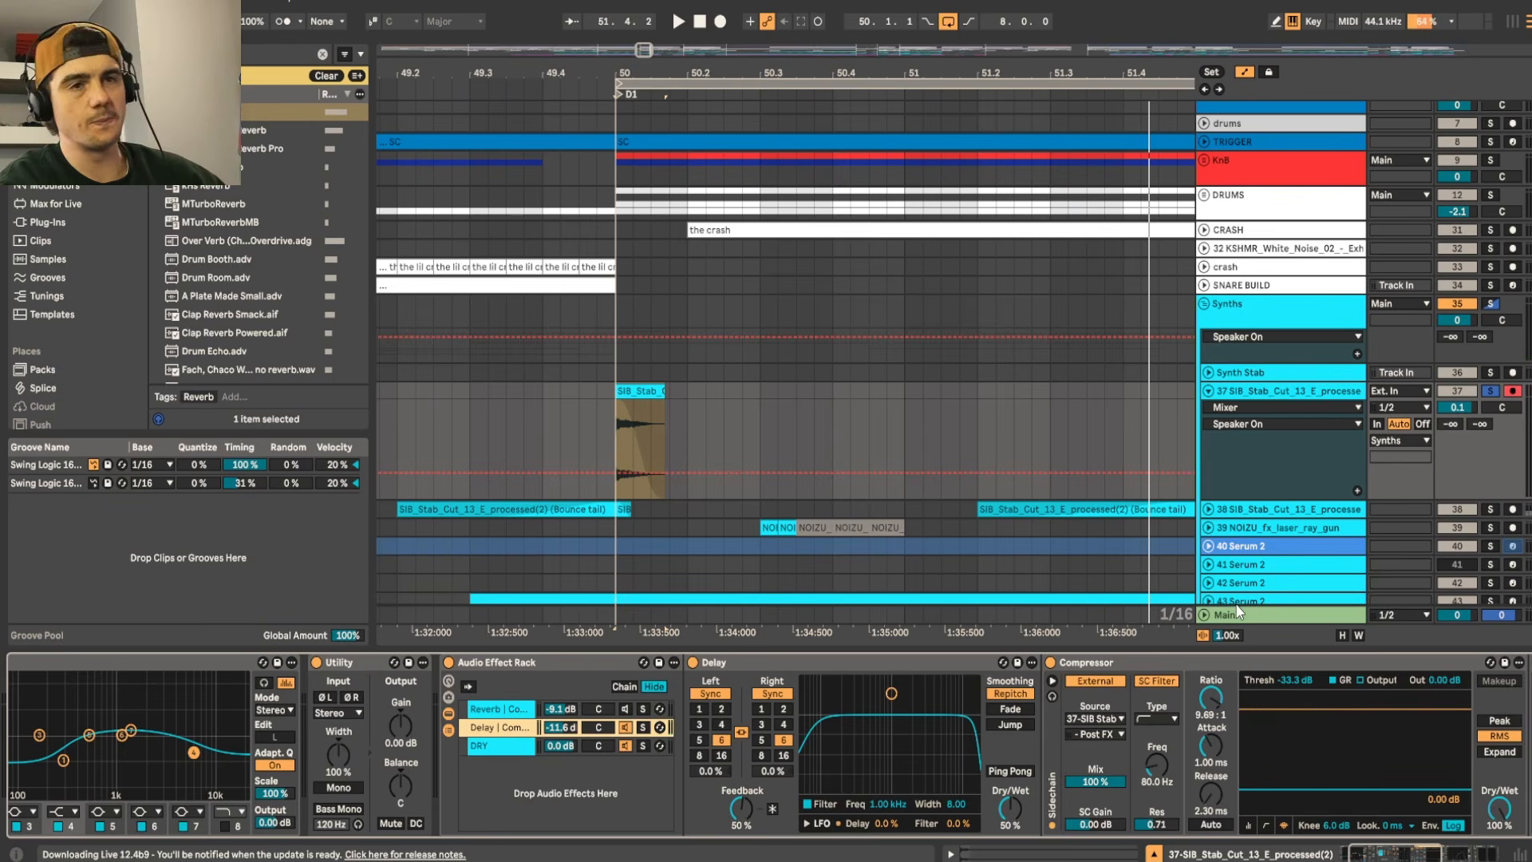
scroll(942, 431, down, 3)
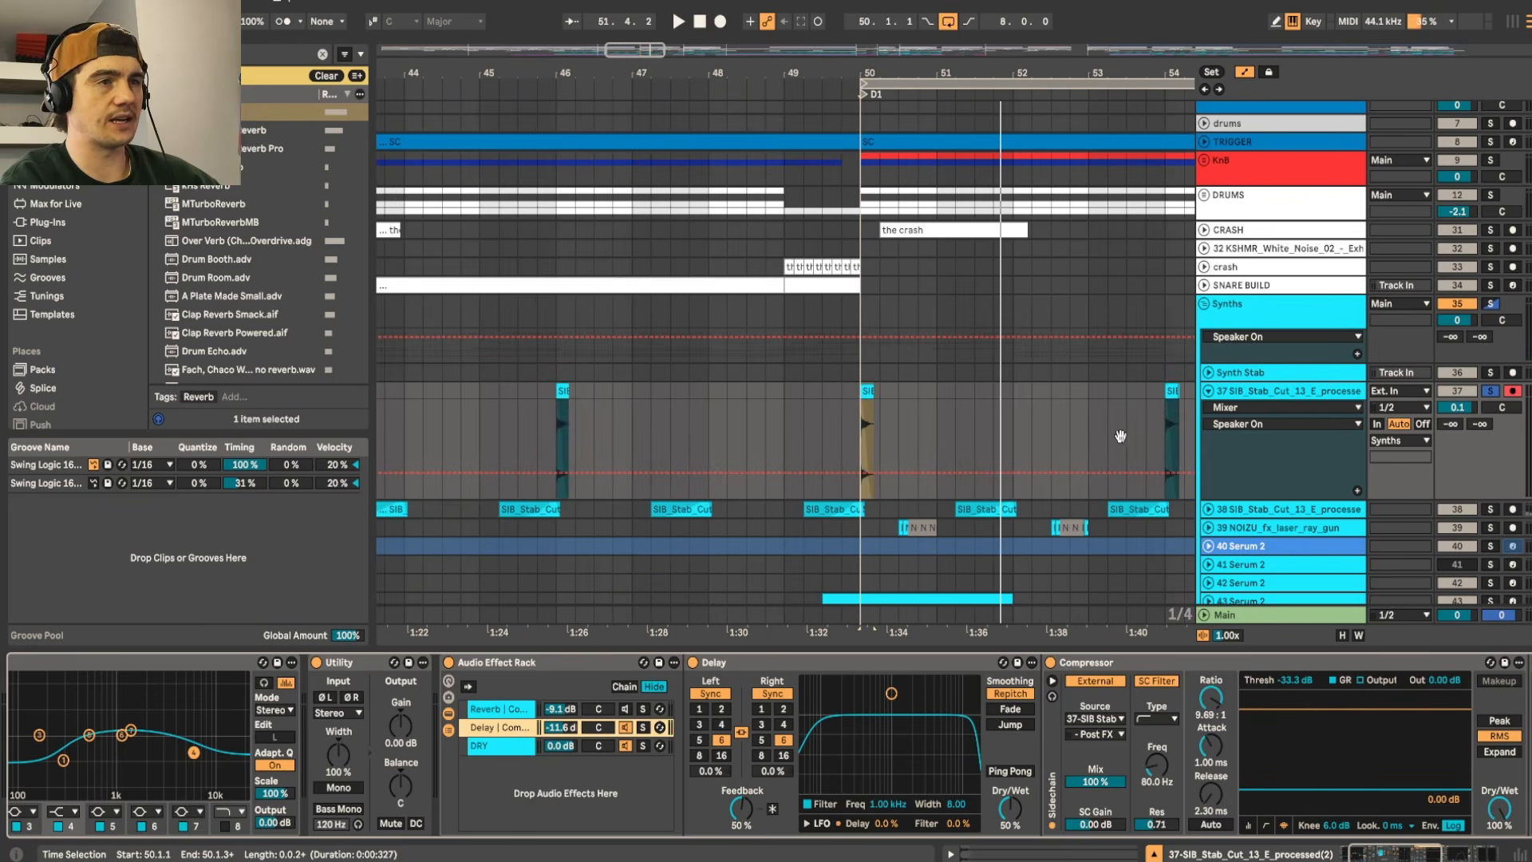
drag(1121, 436, 279, 511)
drag(639, 417, 692, 402)
scroll(603, 407, up, 5)
click(679, 386)
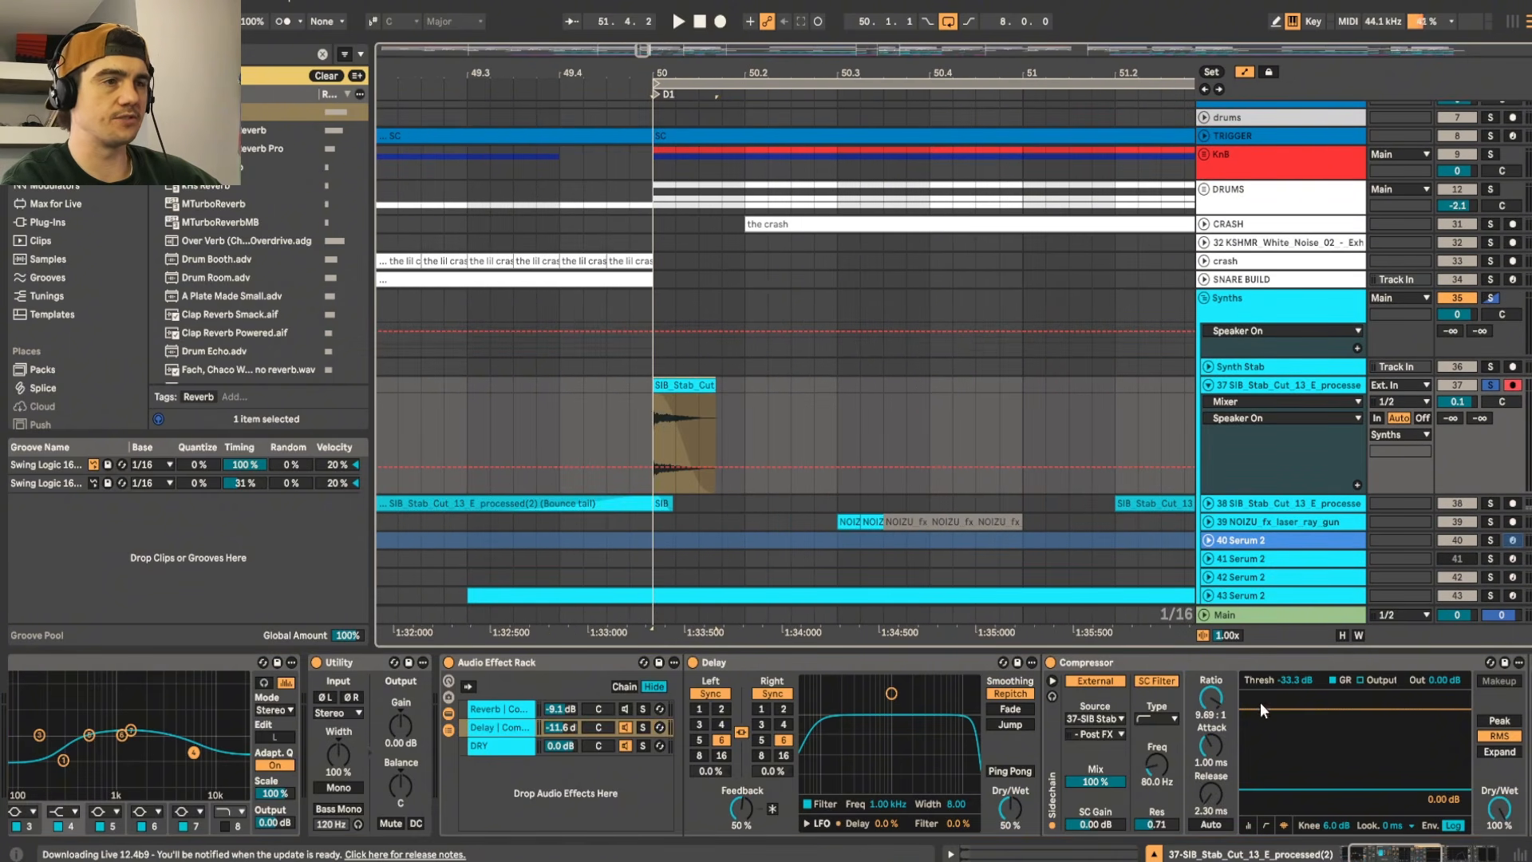
Step: Reactivate the Reverb chain and unfold track 38 to show its Echo Device On automation below the stab track
click(1157, 663)
click(500, 728)
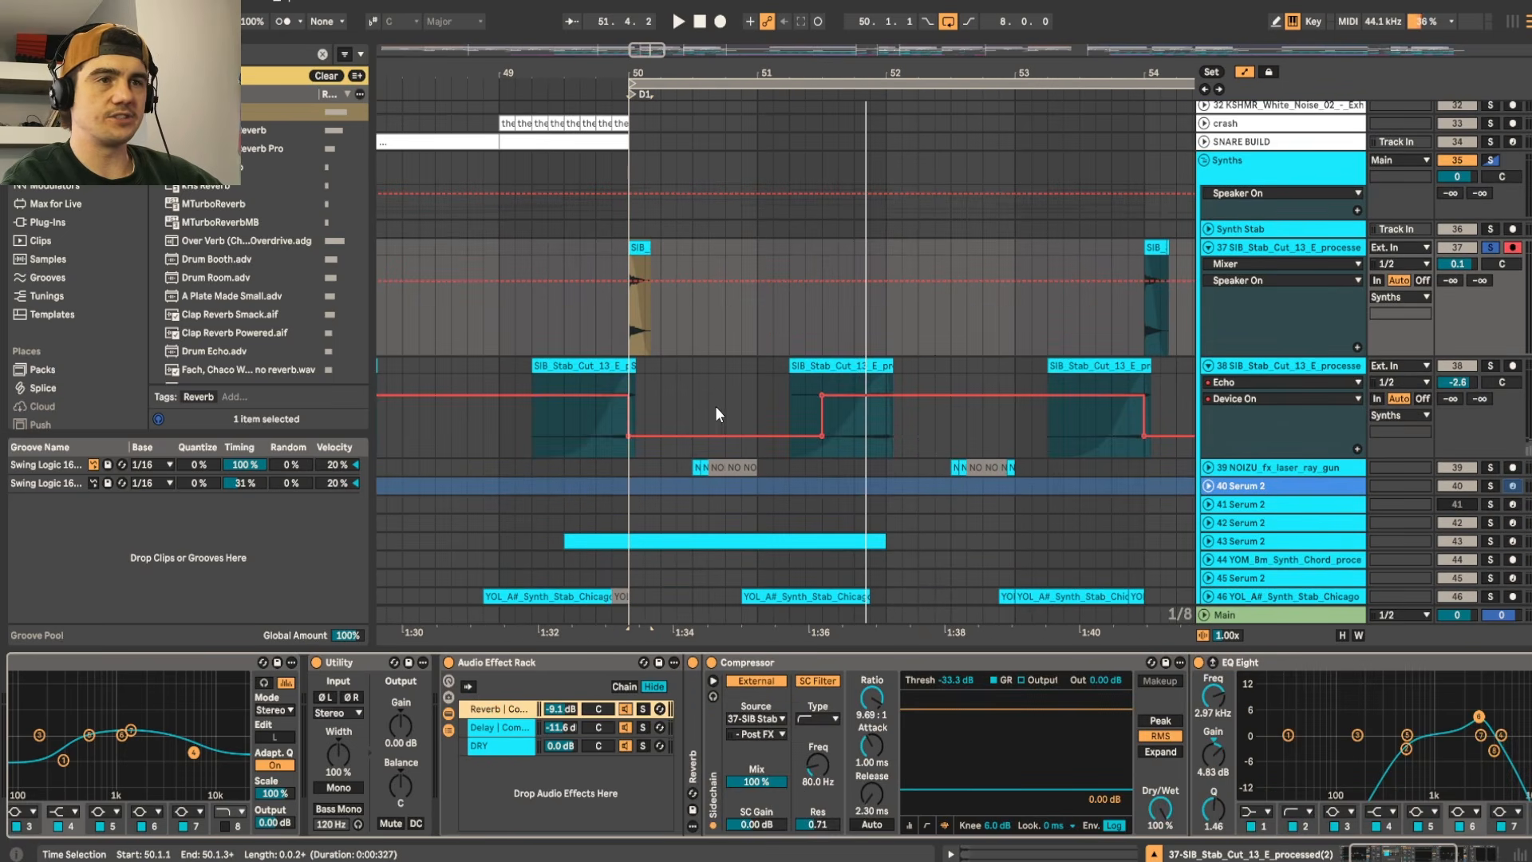
drag(715, 408, 698, 496)
click(615, 472)
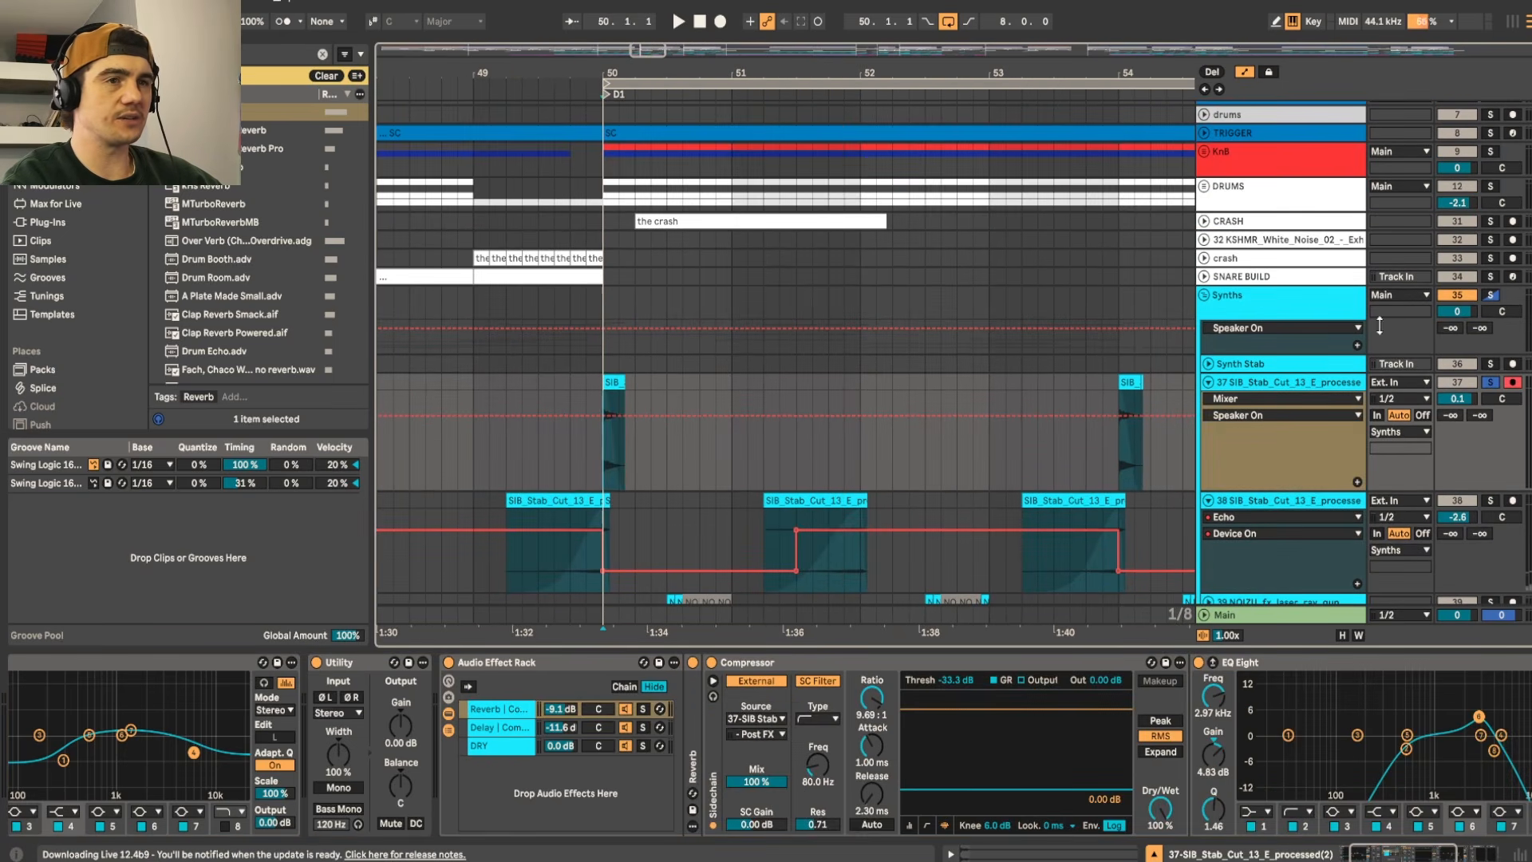
Step: Switch between the rack's Reverb and Delay chains to compare their devices, ending on the Reverb chain
click(517, 728)
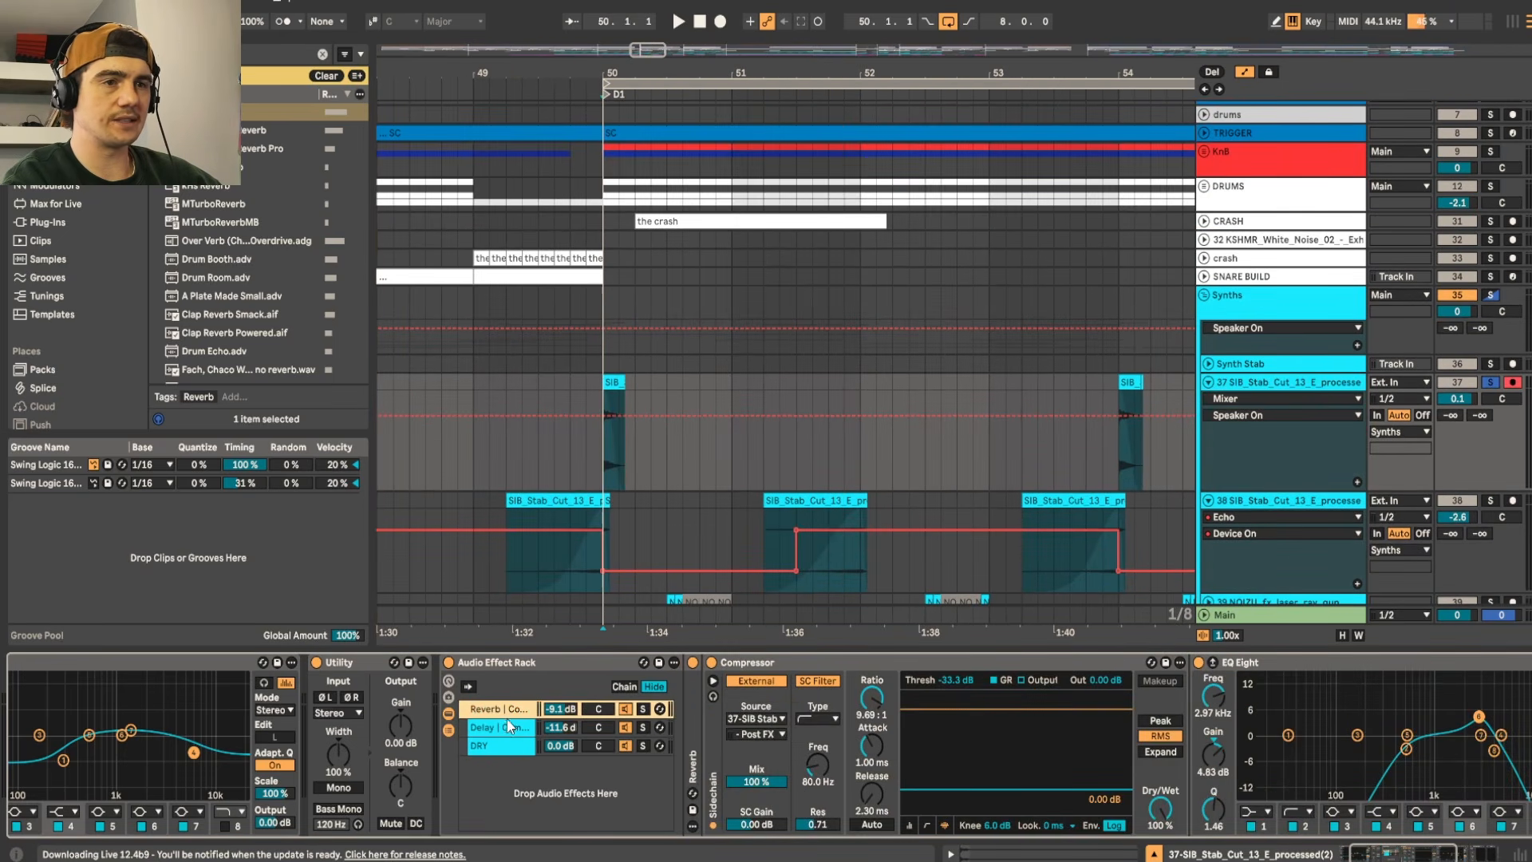
click(493, 710)
click(488, 728)
click(493, 710)
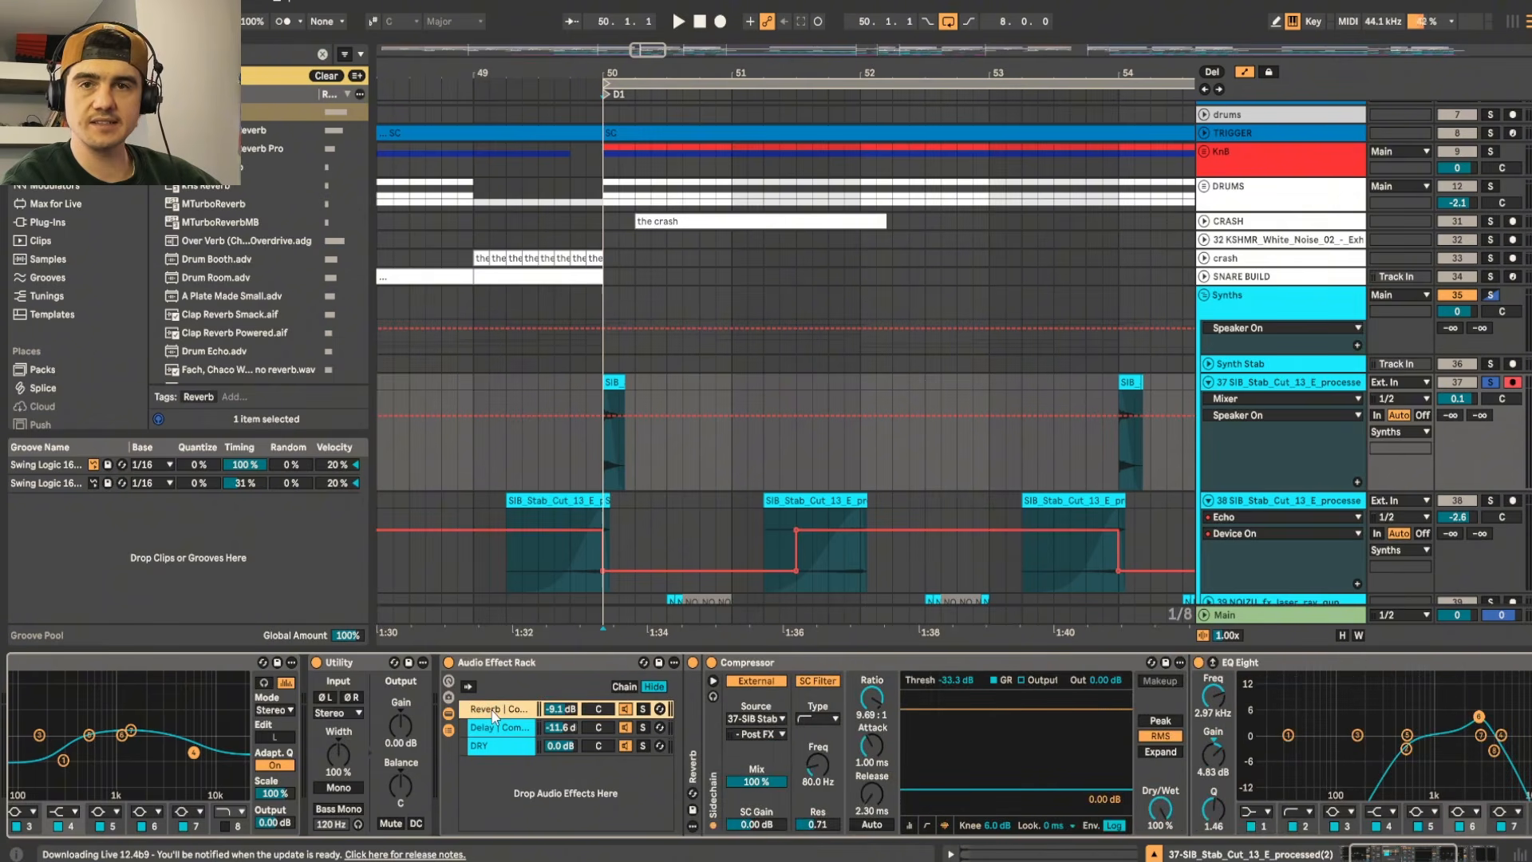
Step: Select the bounced tail clip at 51.2.1 on track 38, solo the track and play it
click(510, 727)
click(511, 706)
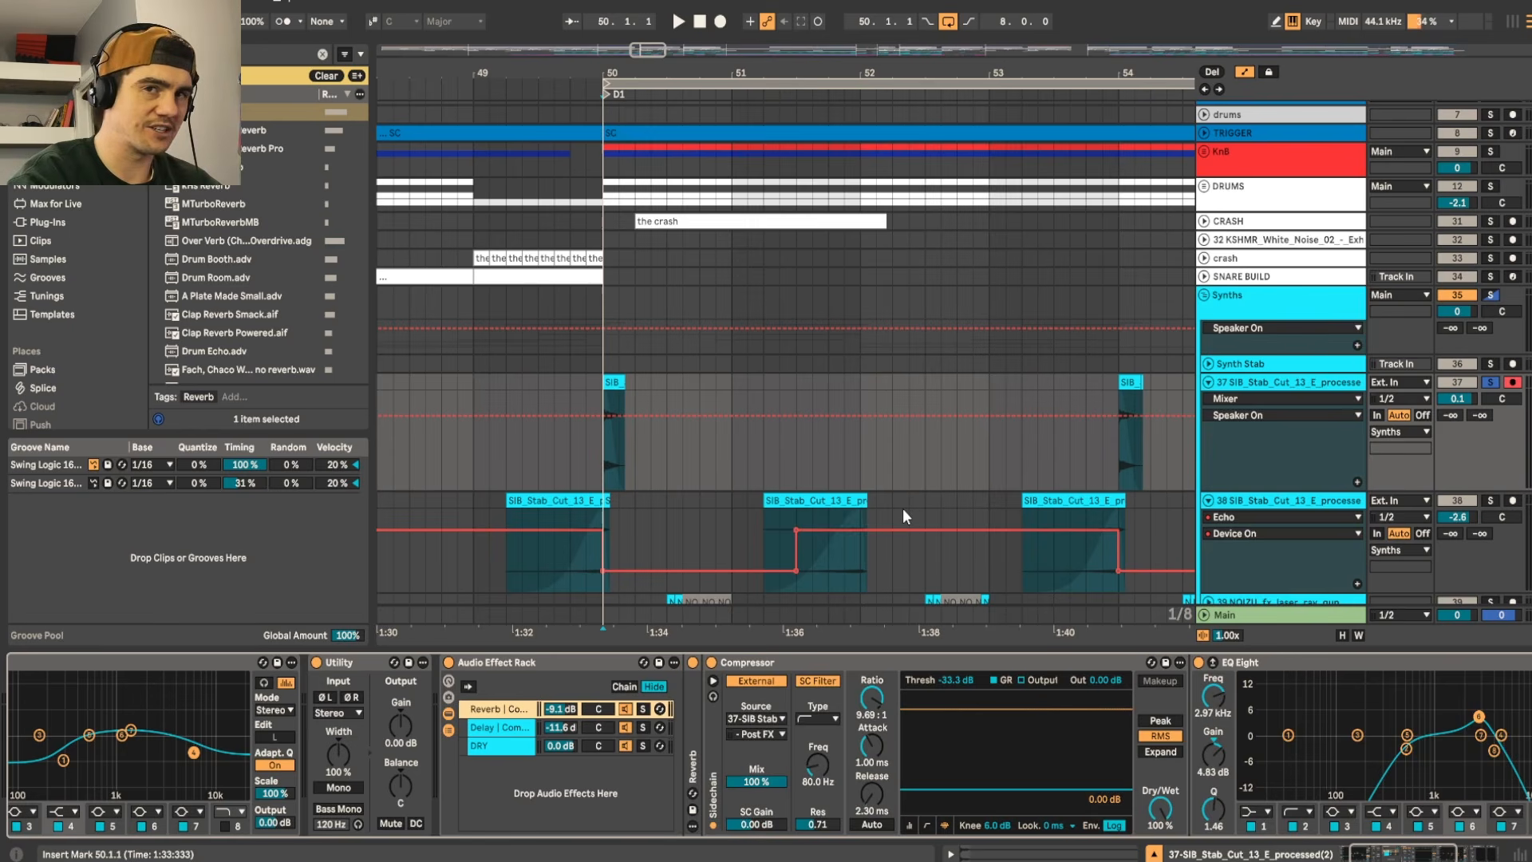
click(848, 502)
drag(921, 432, 889, 318)
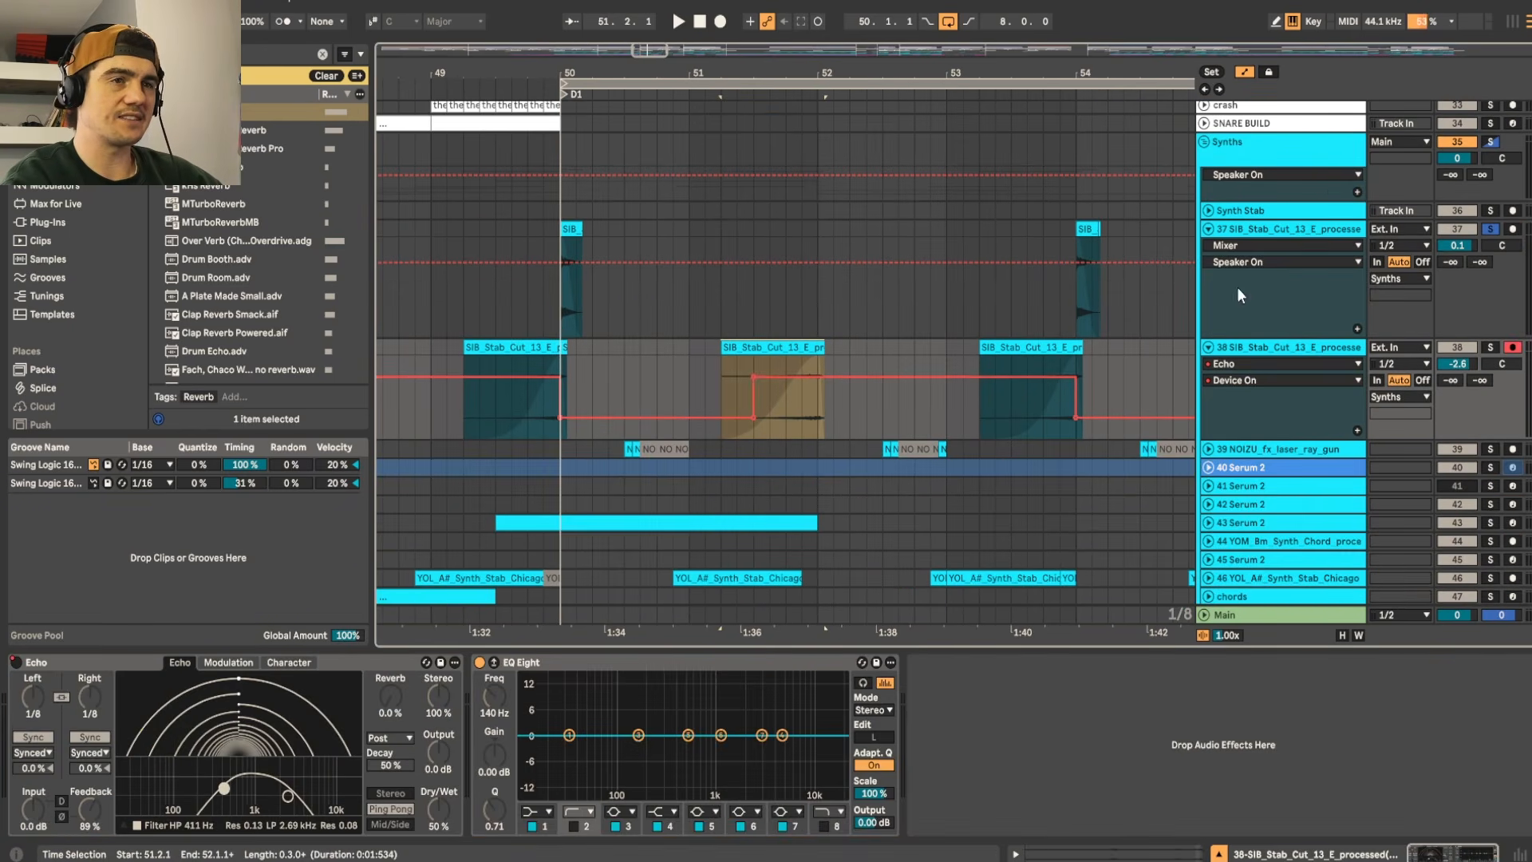
click(1490, 347)
key(space)
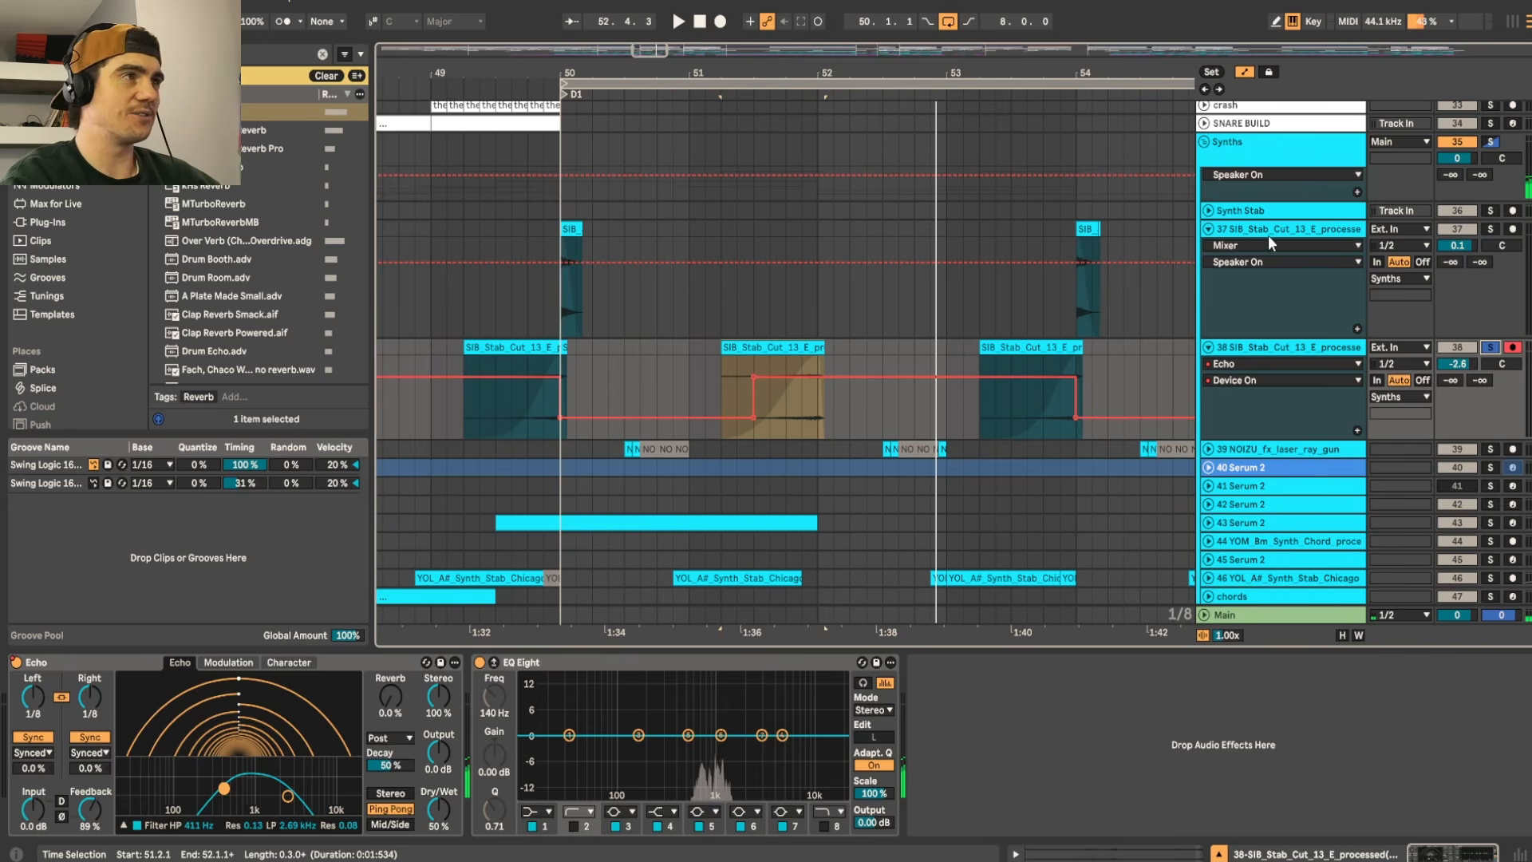
Step: Copy the stab clip at 50.1.1 on track 37 and insert a MIDI track below that track
scroll(601, 240, up, 3)
click(601, 231)
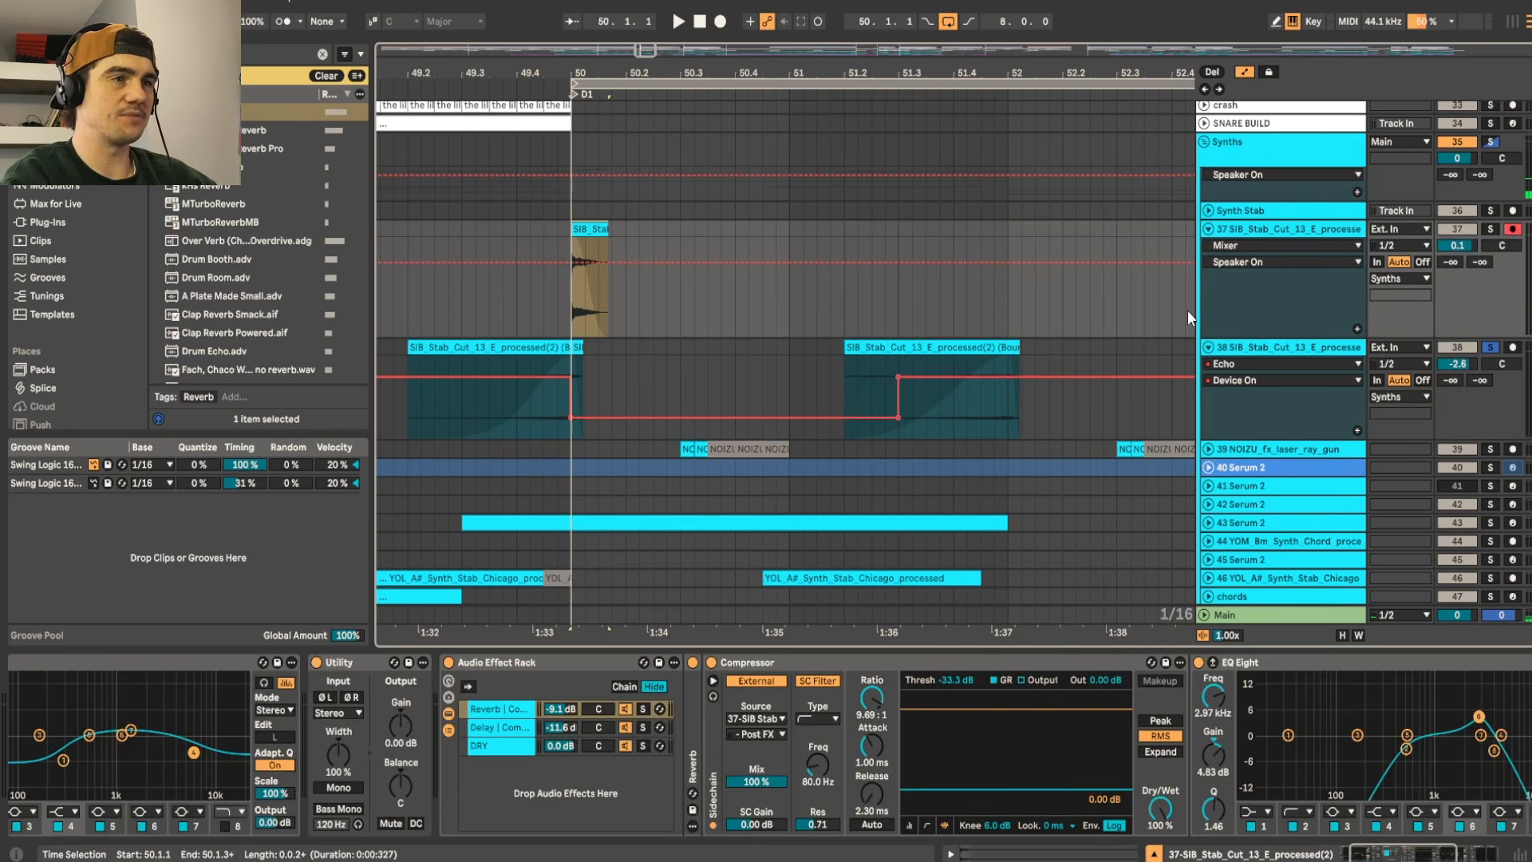
click(1273, 229)
key(ctrl+shift+t)
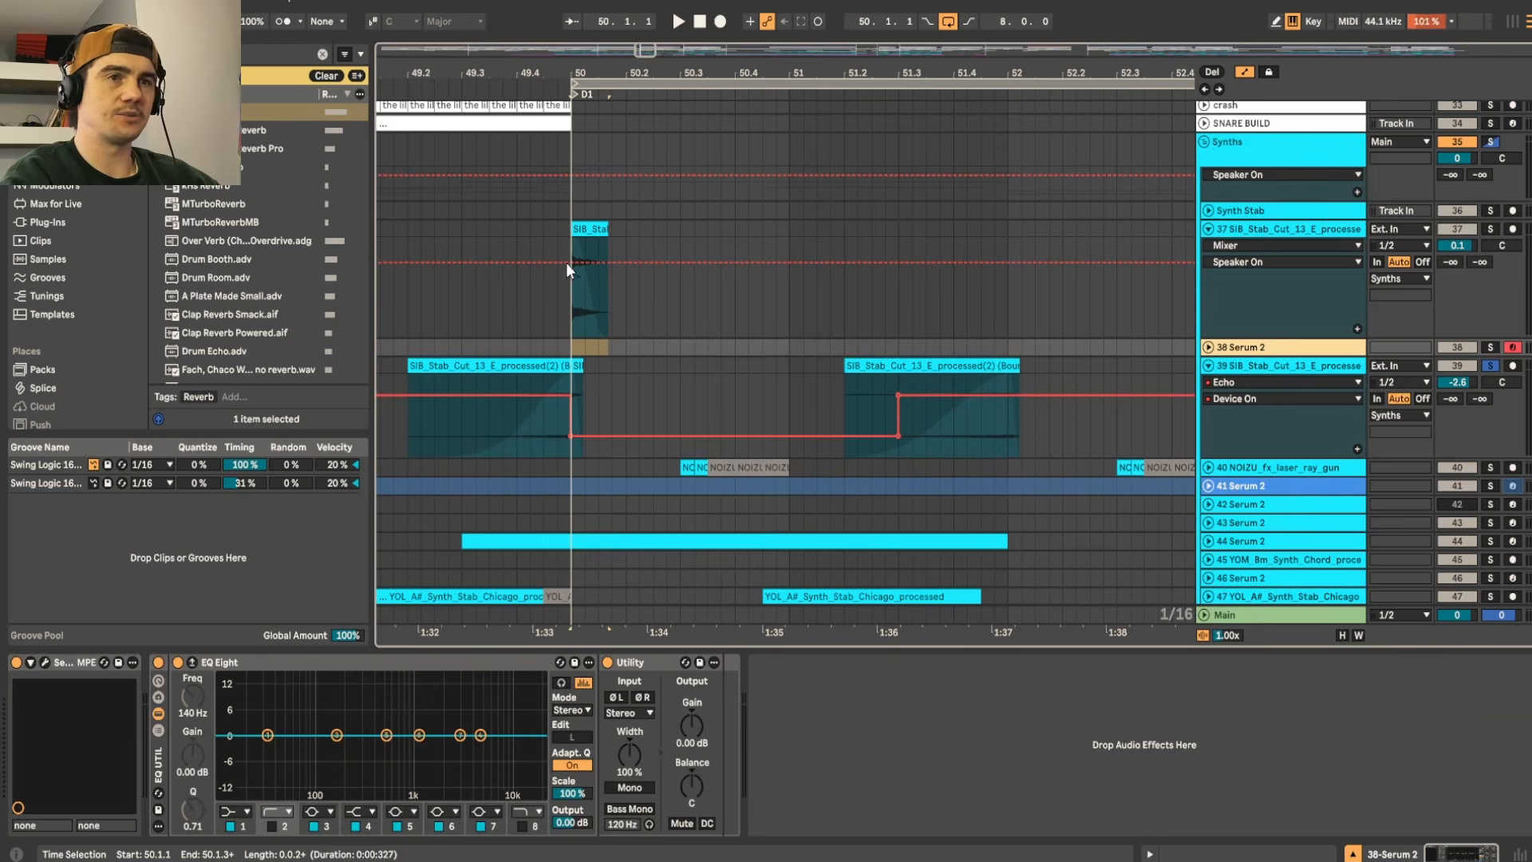
Step: Insert an audio track directly below track 37 and paste the copied stab clip there at 50.4.1
click(1262, 230)
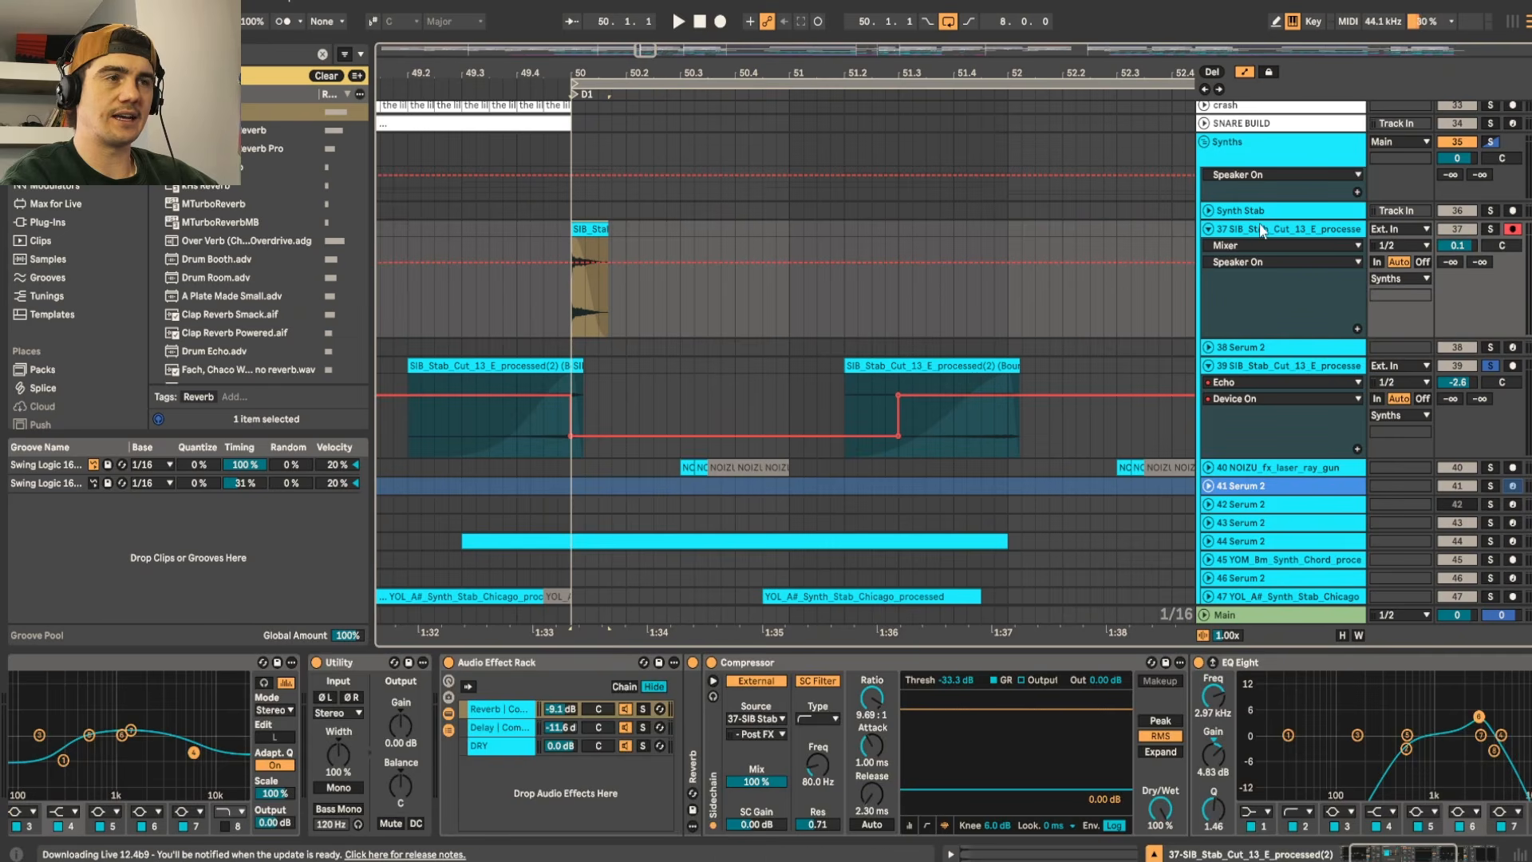
right_click(1278, 232)
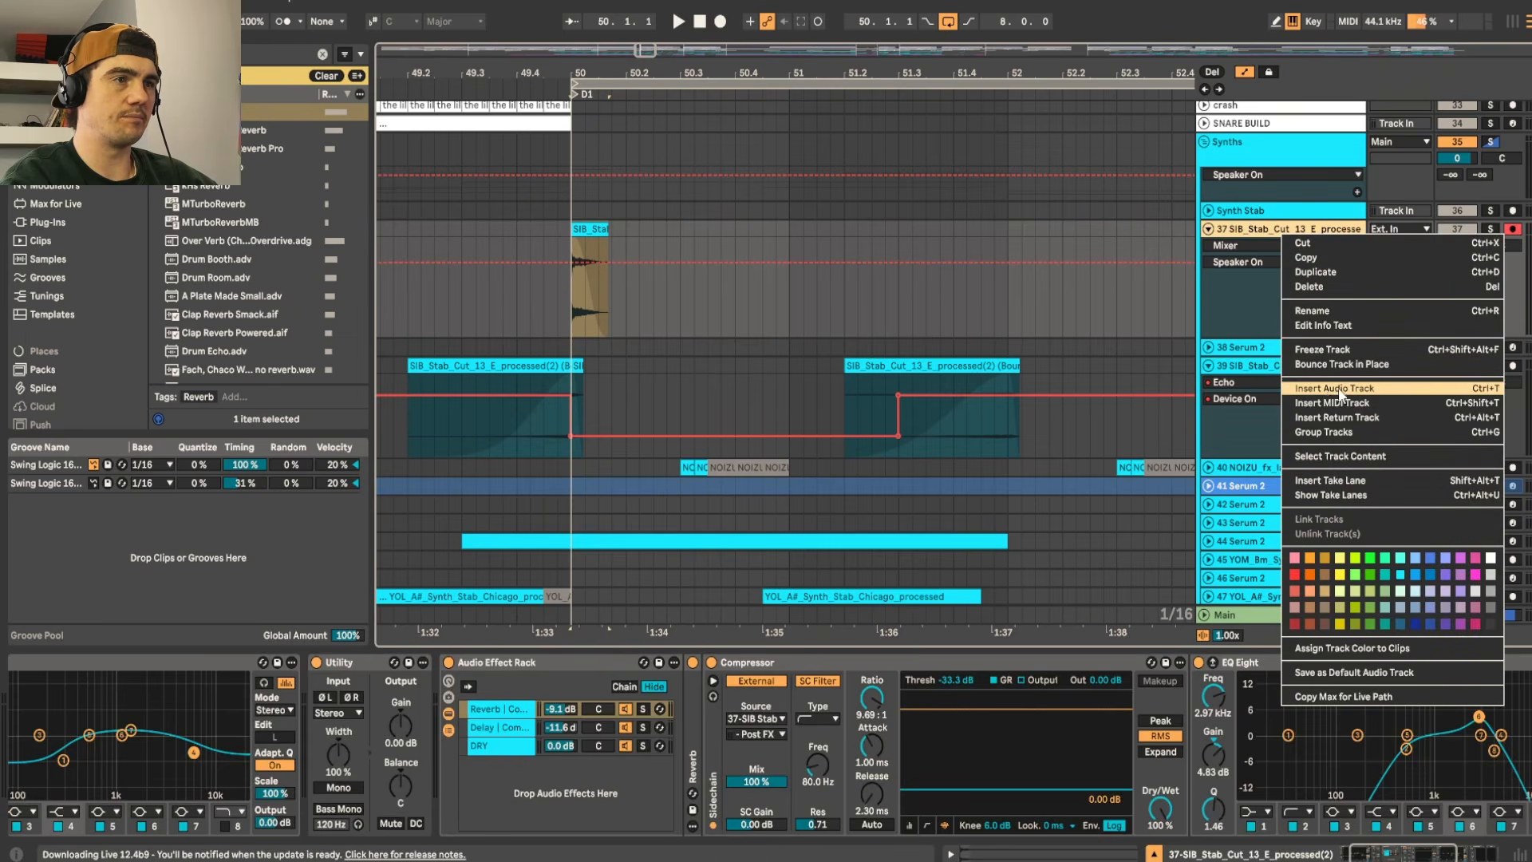
key(Escape)
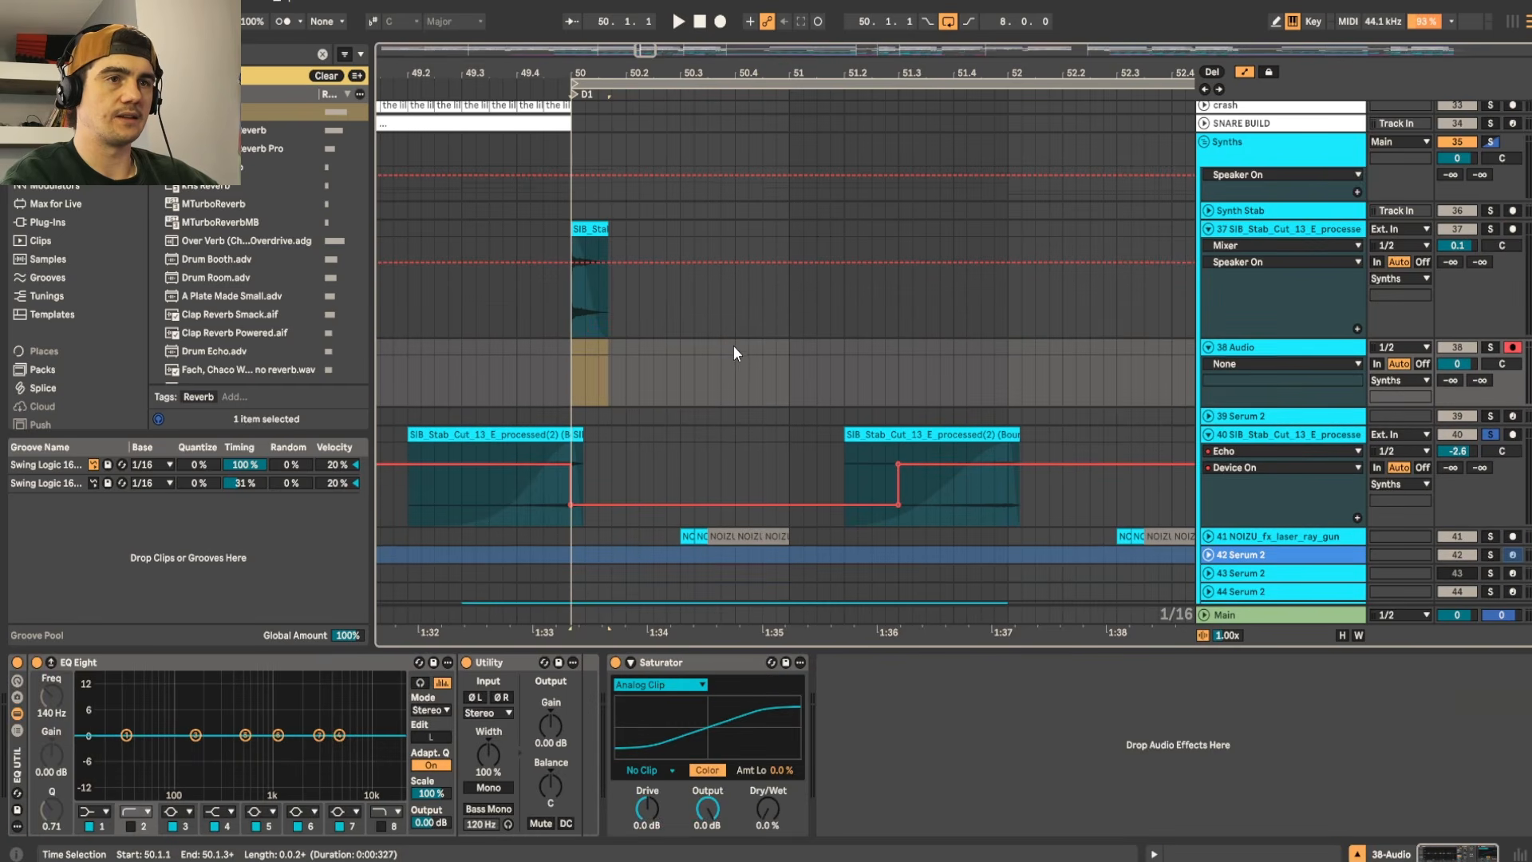
click(735, 348)
key(ctrl+v)
scroll(750, 348, up, 5)
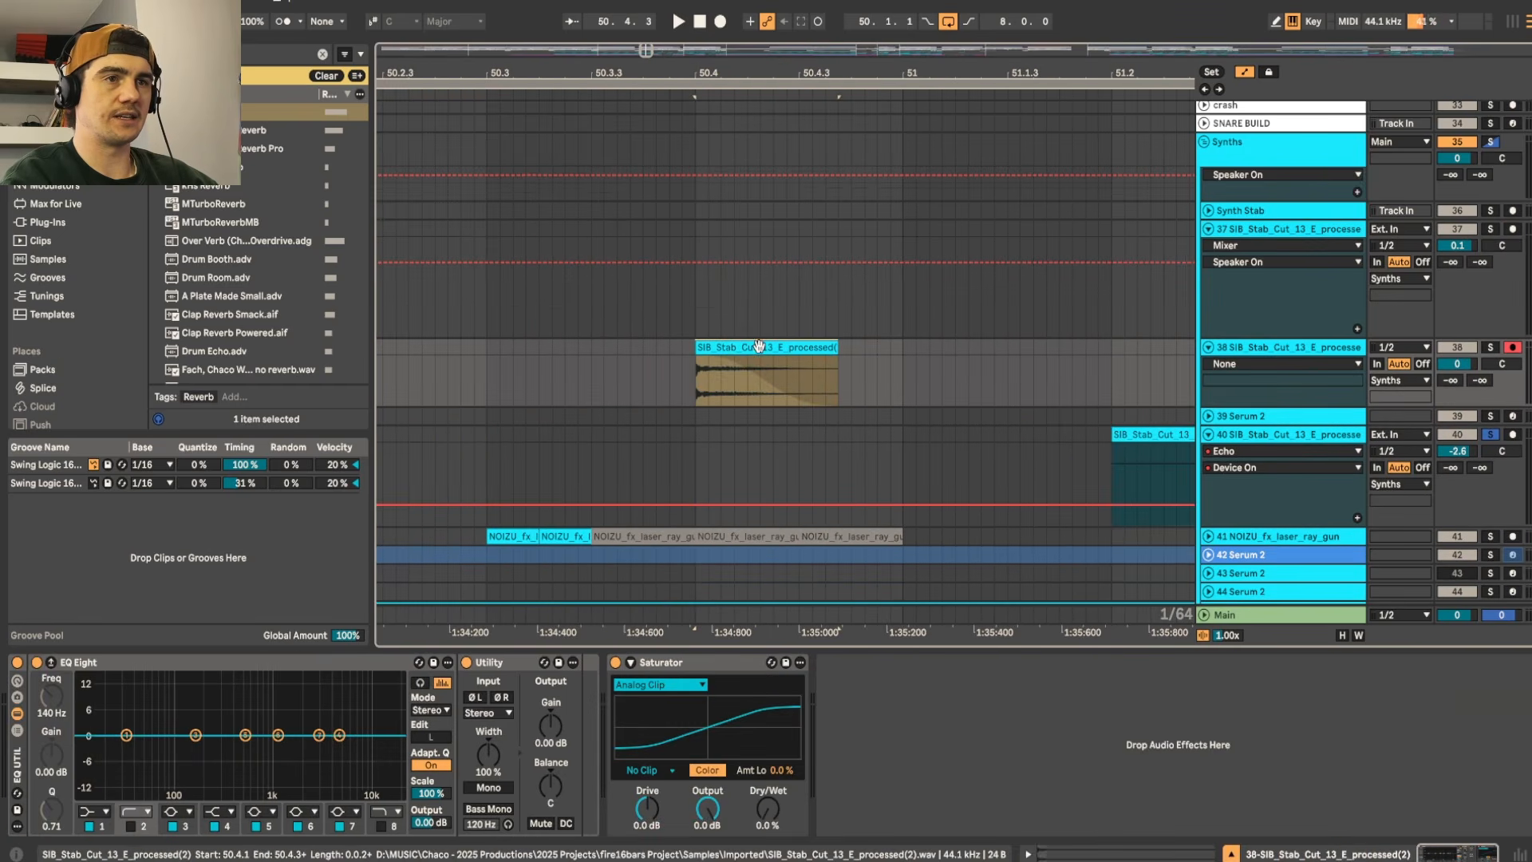
scroll(673, 346, down, 5)
scroll(701, 361, up, 3)
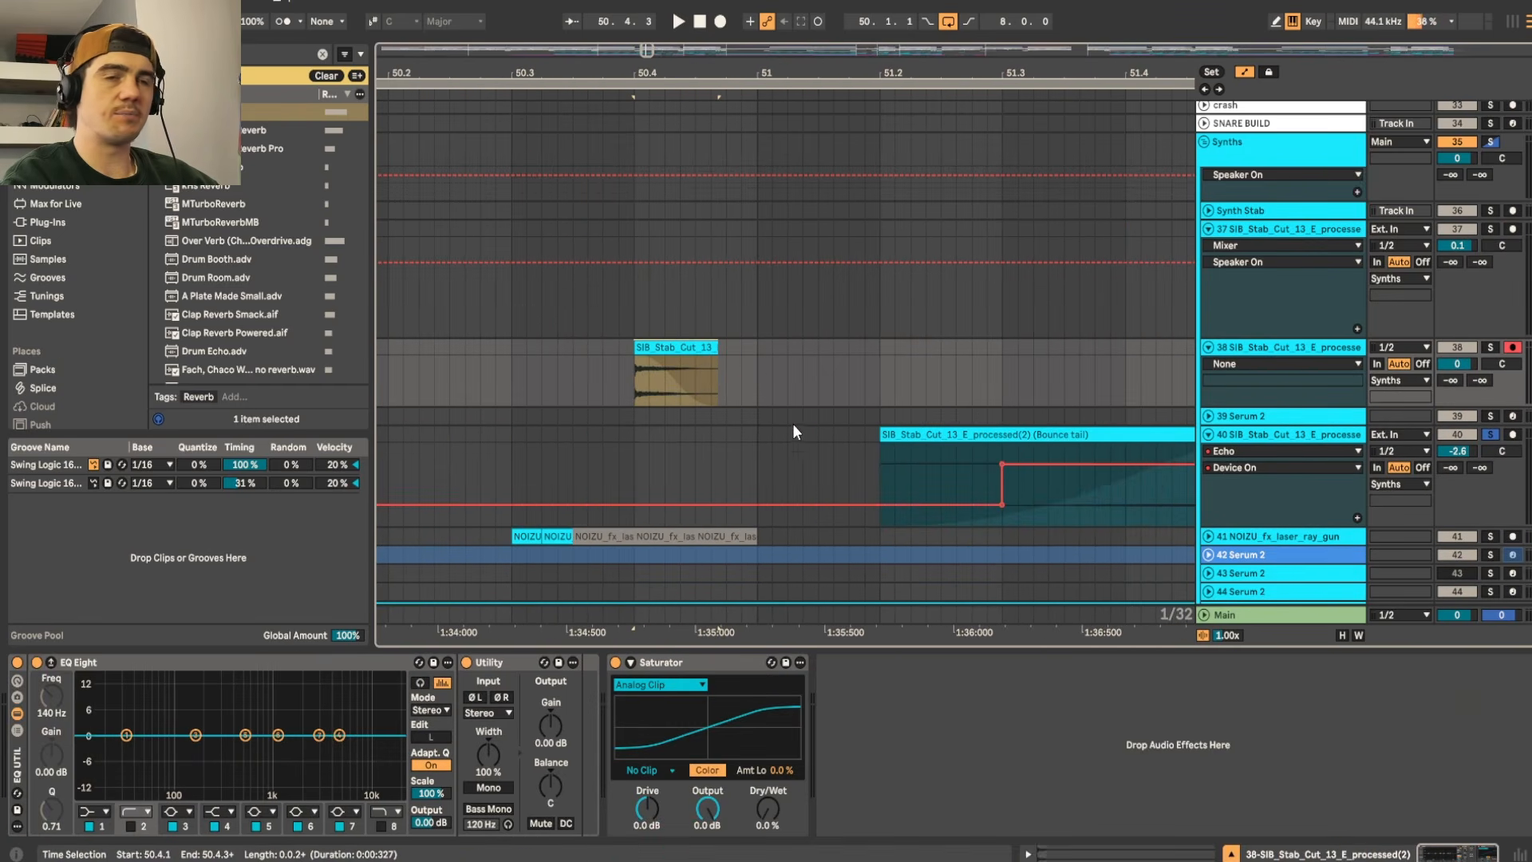
Step: Copy the Reverb device from the Reverb chain of track 37's rack to the end of track 38's devices and unfold it
click(1291, 228)
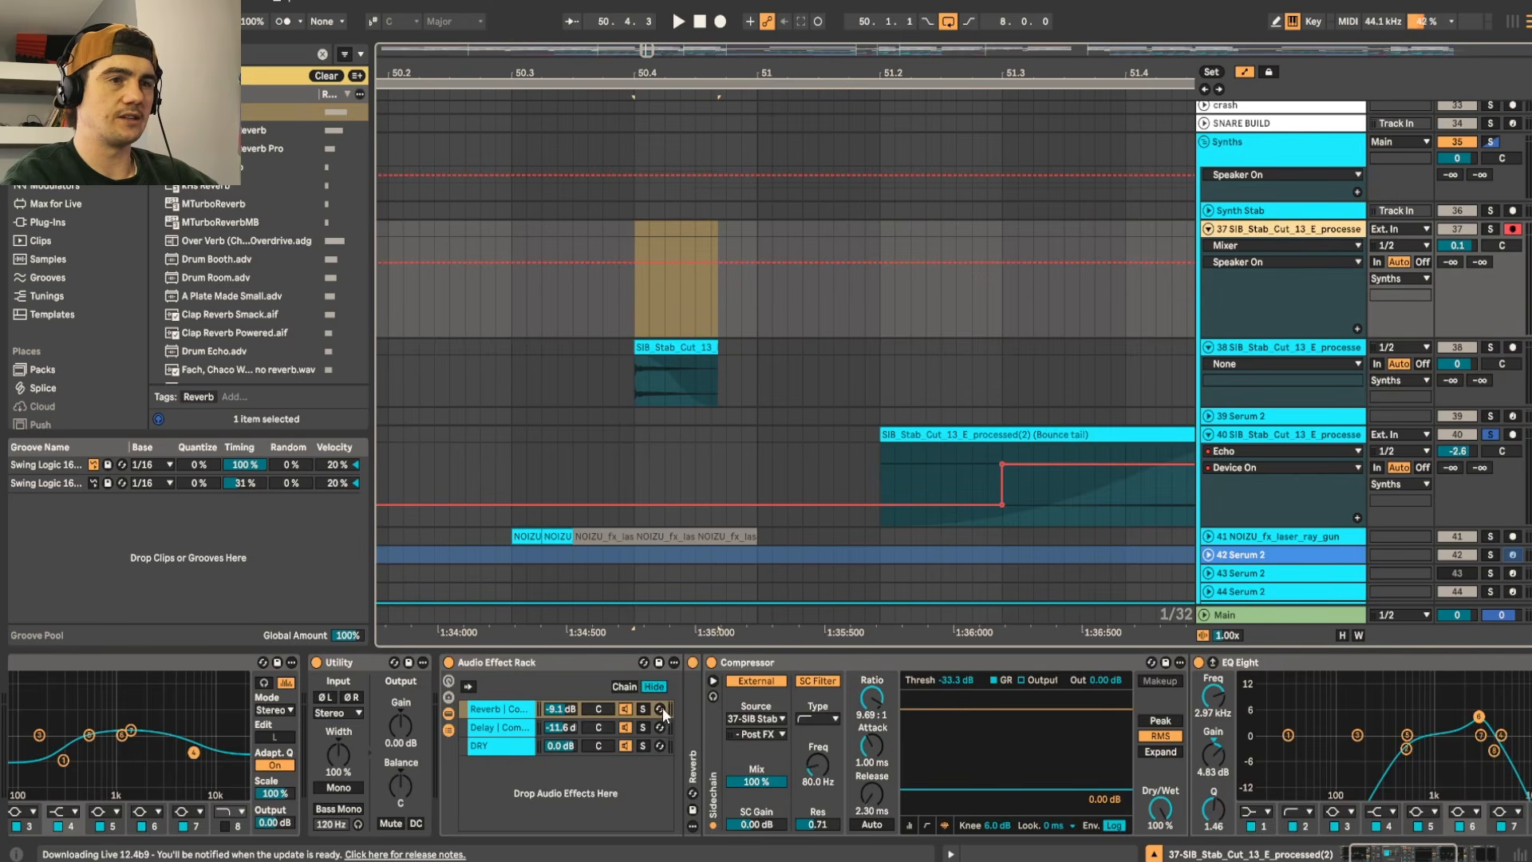
click(519, 727)
click(518, 710)
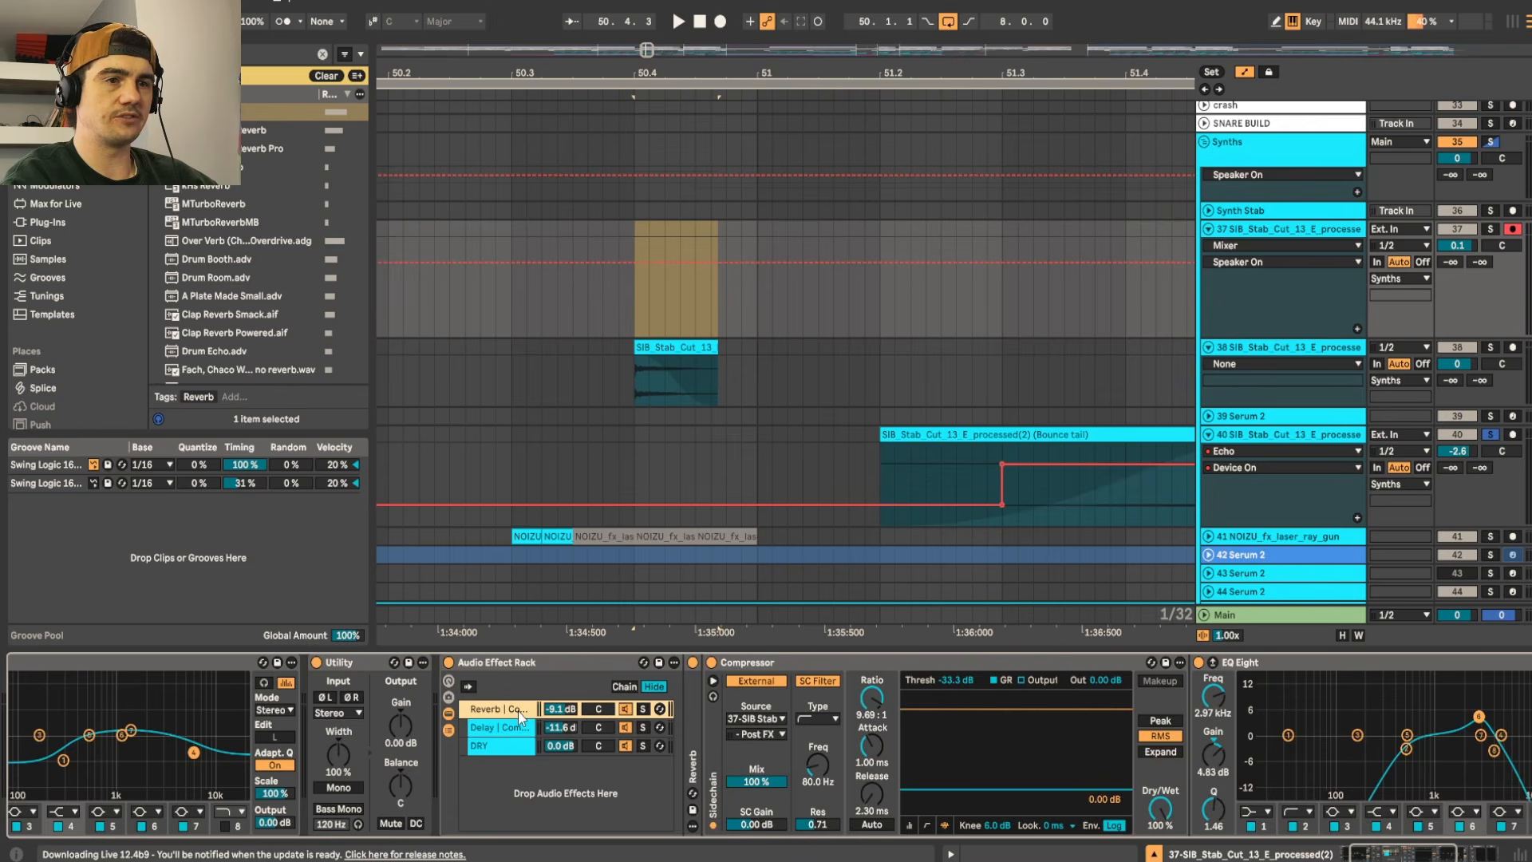
click(696, 761)
click(740, 385)
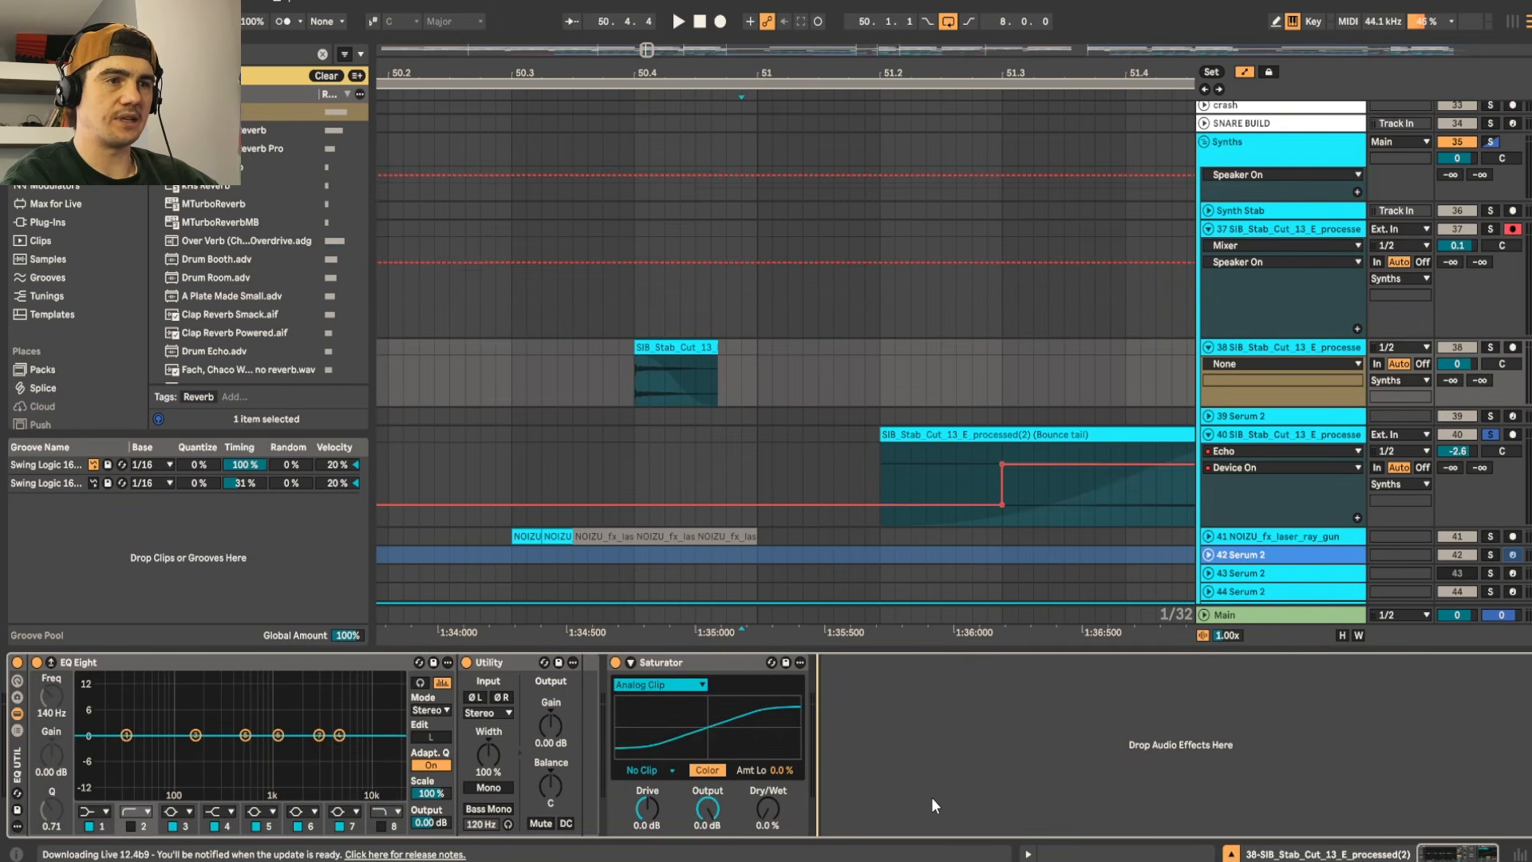
key(ctrl+v)
click(682, 349)
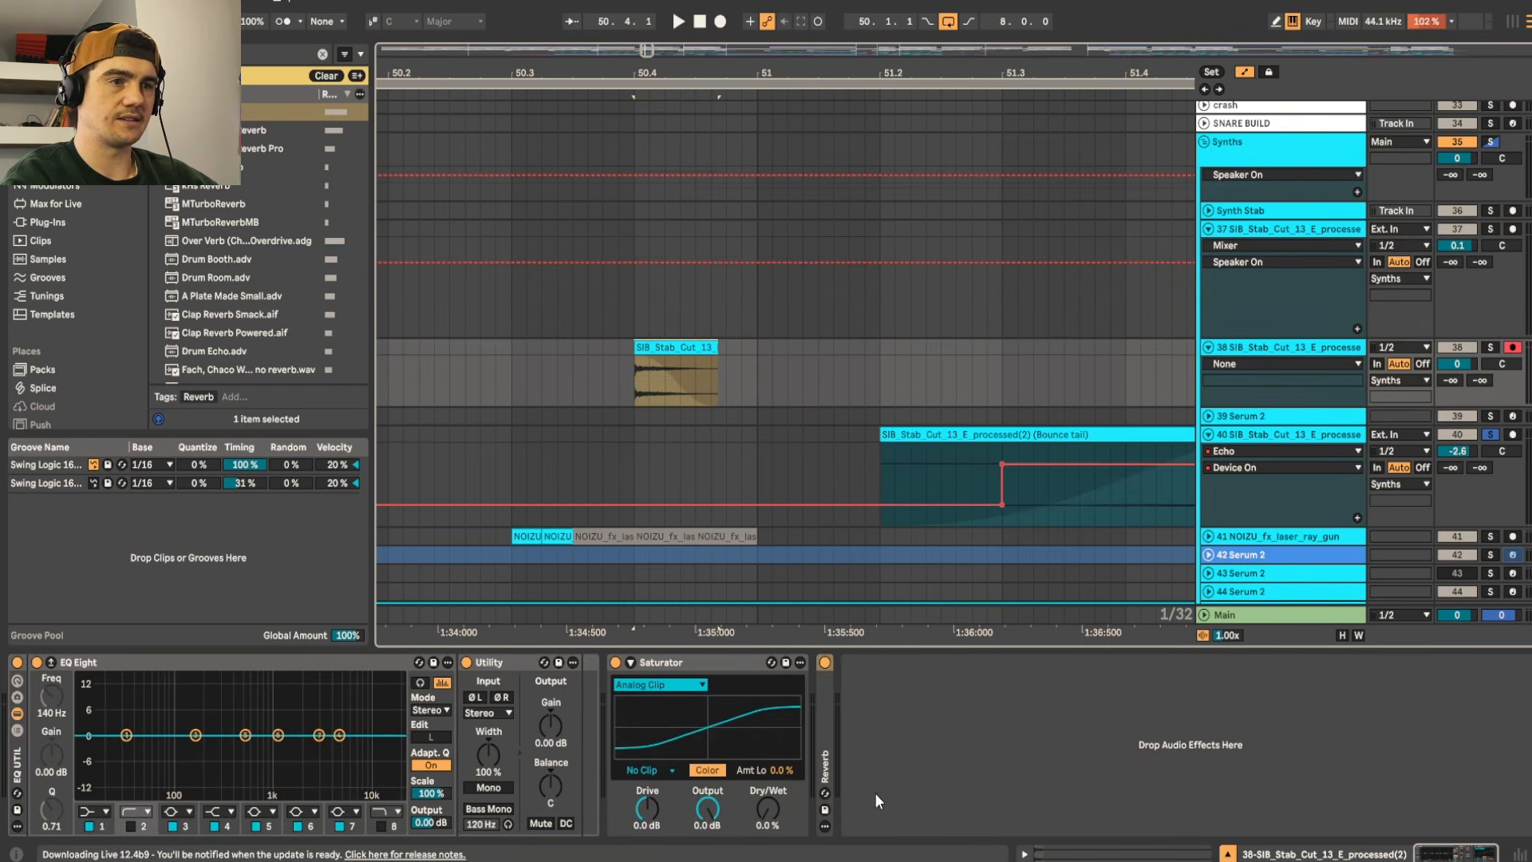
double_click(832, 735)
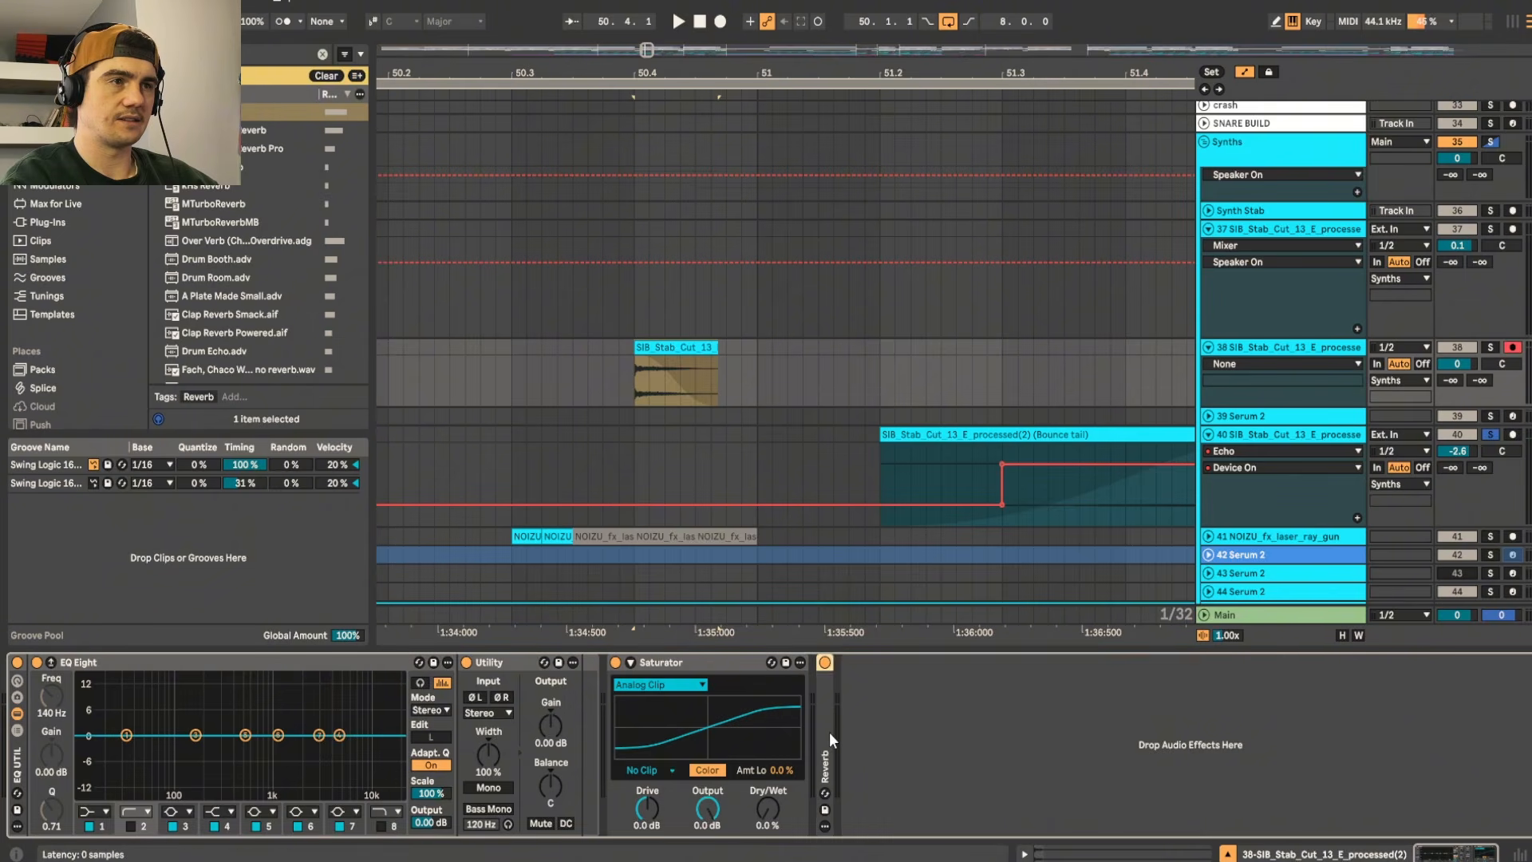
Step: Solo track 38 and set the Reverb's Decay to 11.8 s while auditioning the pasted stab
click(1490, 348)
key(space)
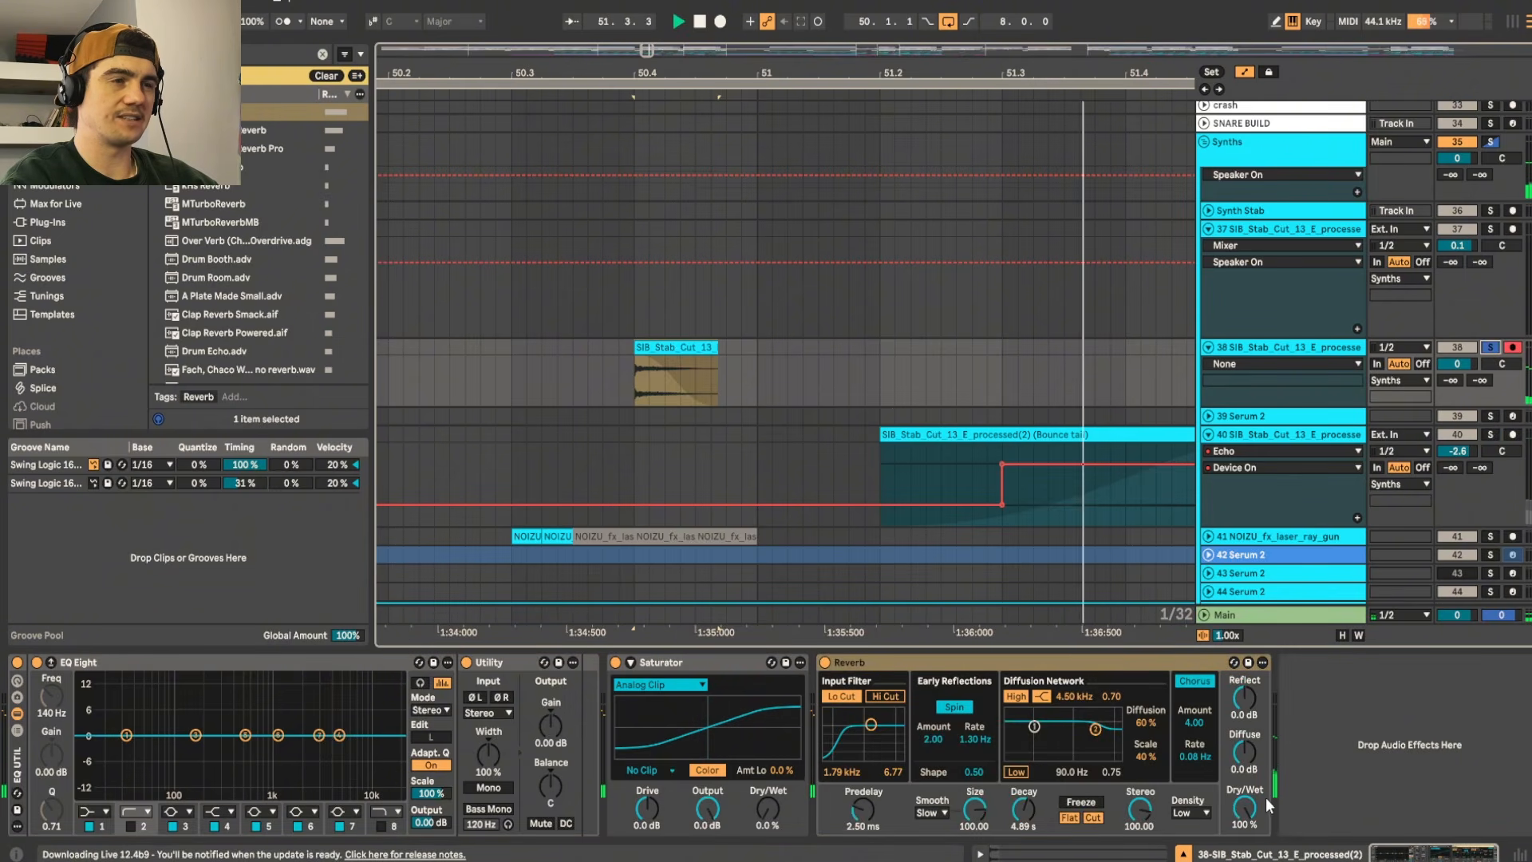
drag(1025, 812, 1025, 794)
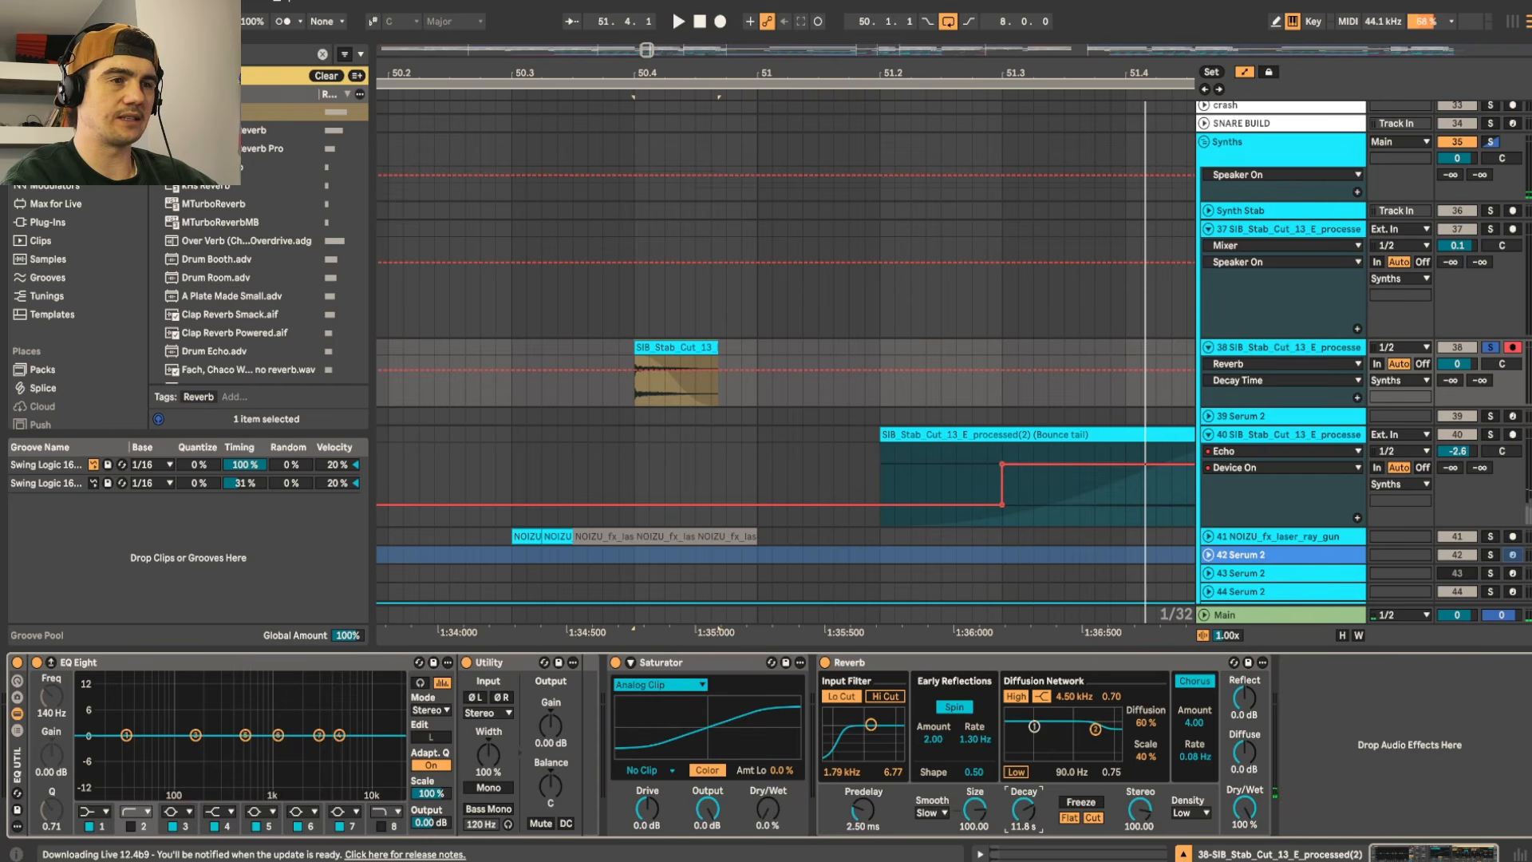
key(space)
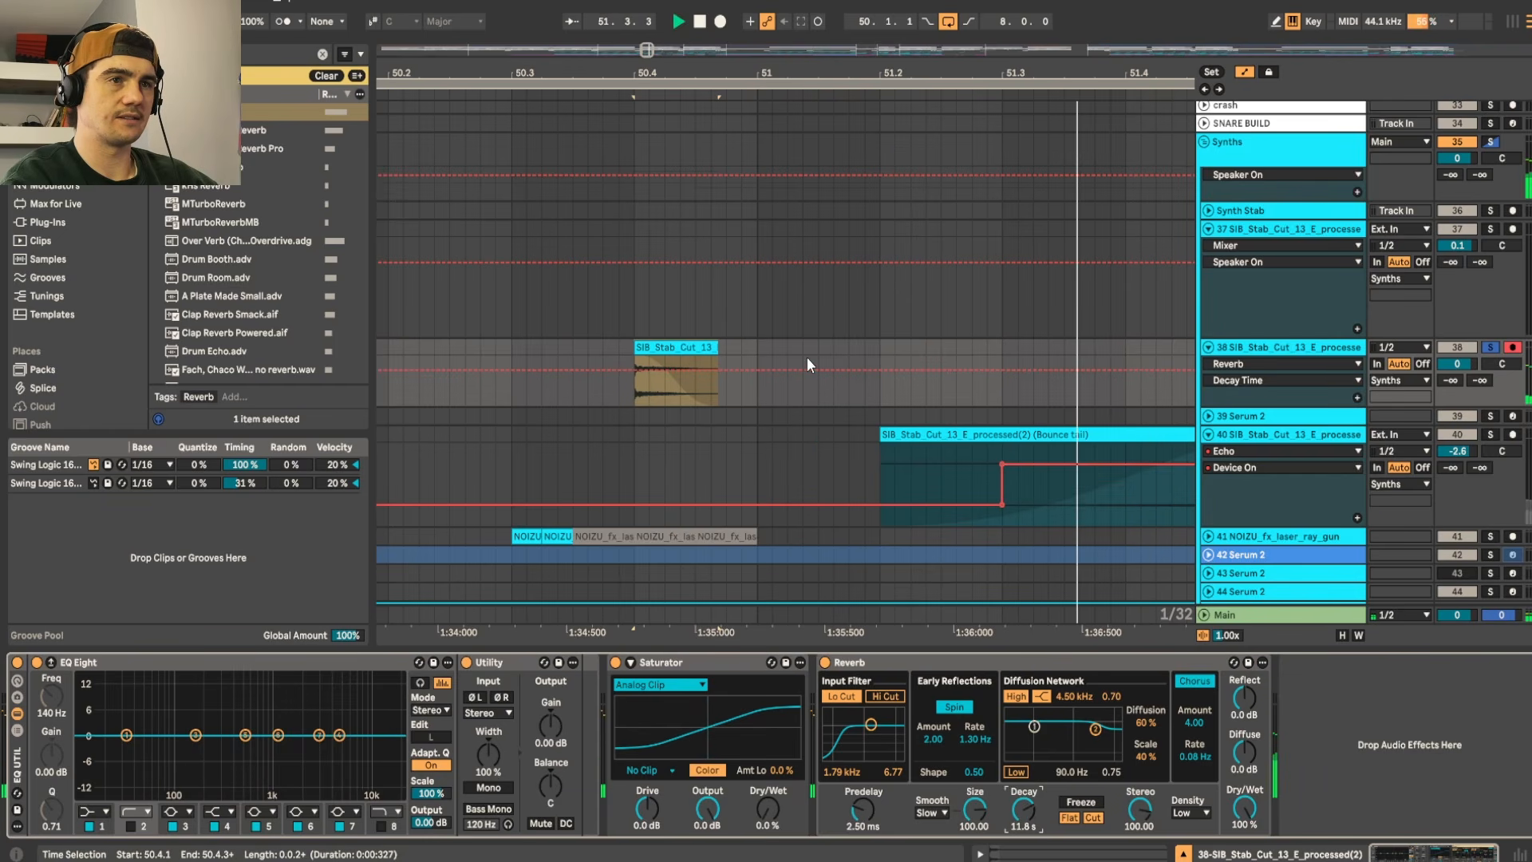
scroll(807, 358, down, 5)
key(space)
Step: Search the browser for delay and add the Delay device after the Reverb on track 38
click(1379, 798)
key(ctrl+f)
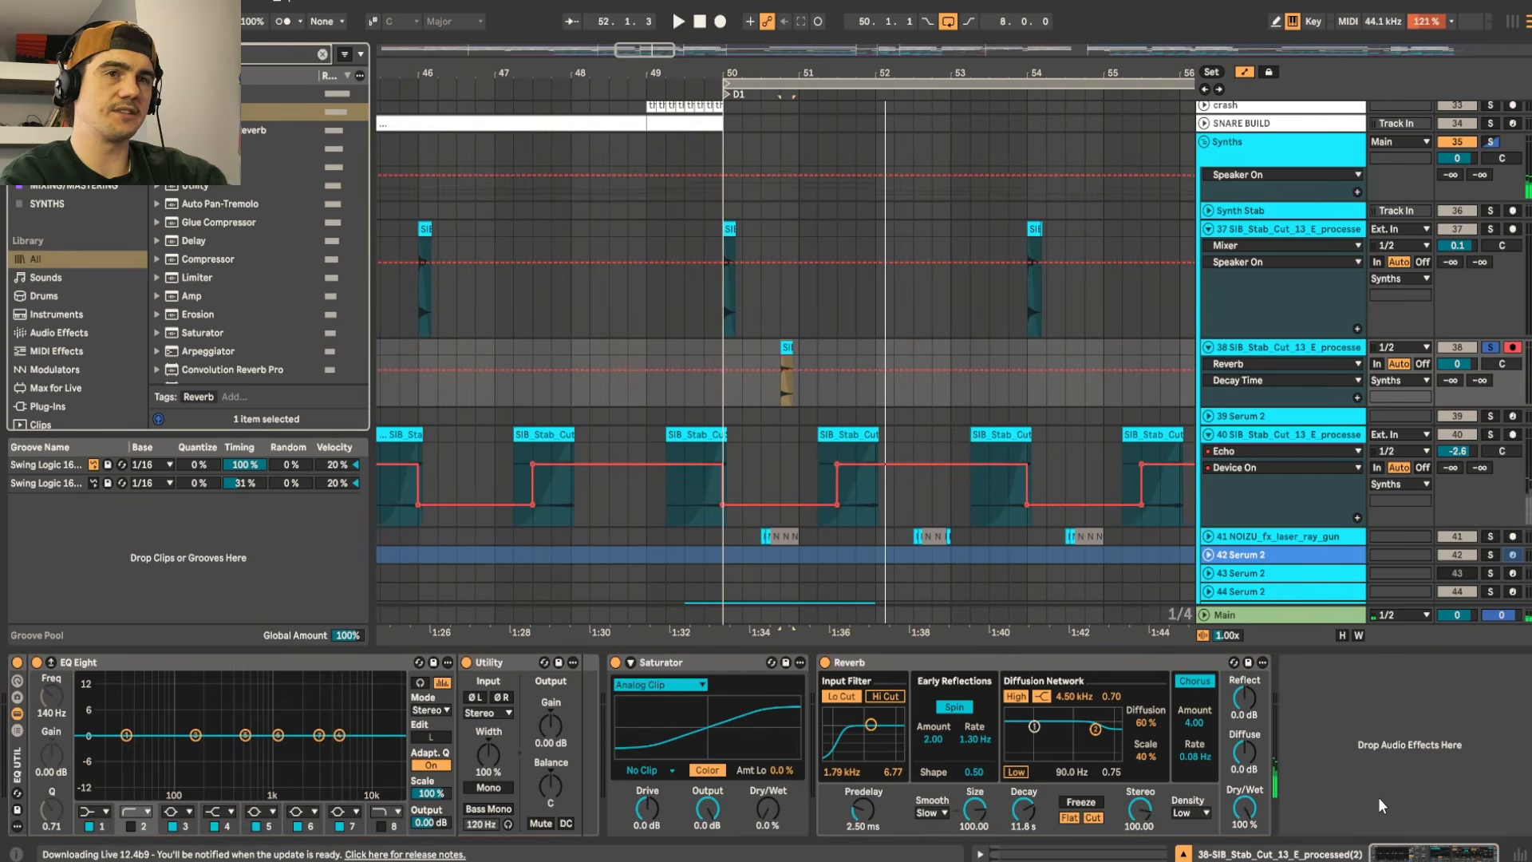
text(delay)
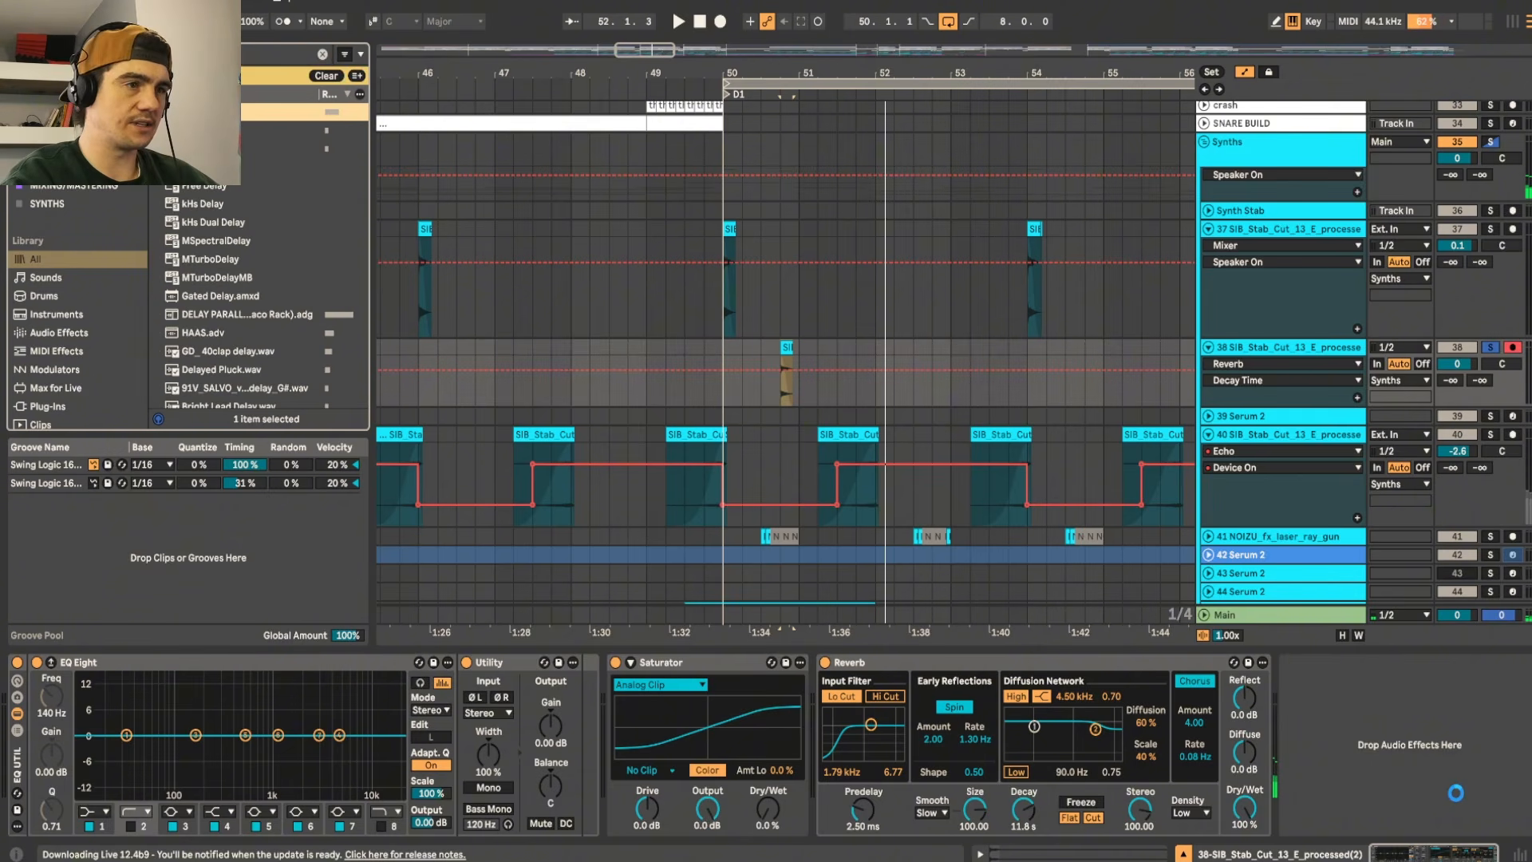
key(Return)
drag(1391, 694, 1412, 722)
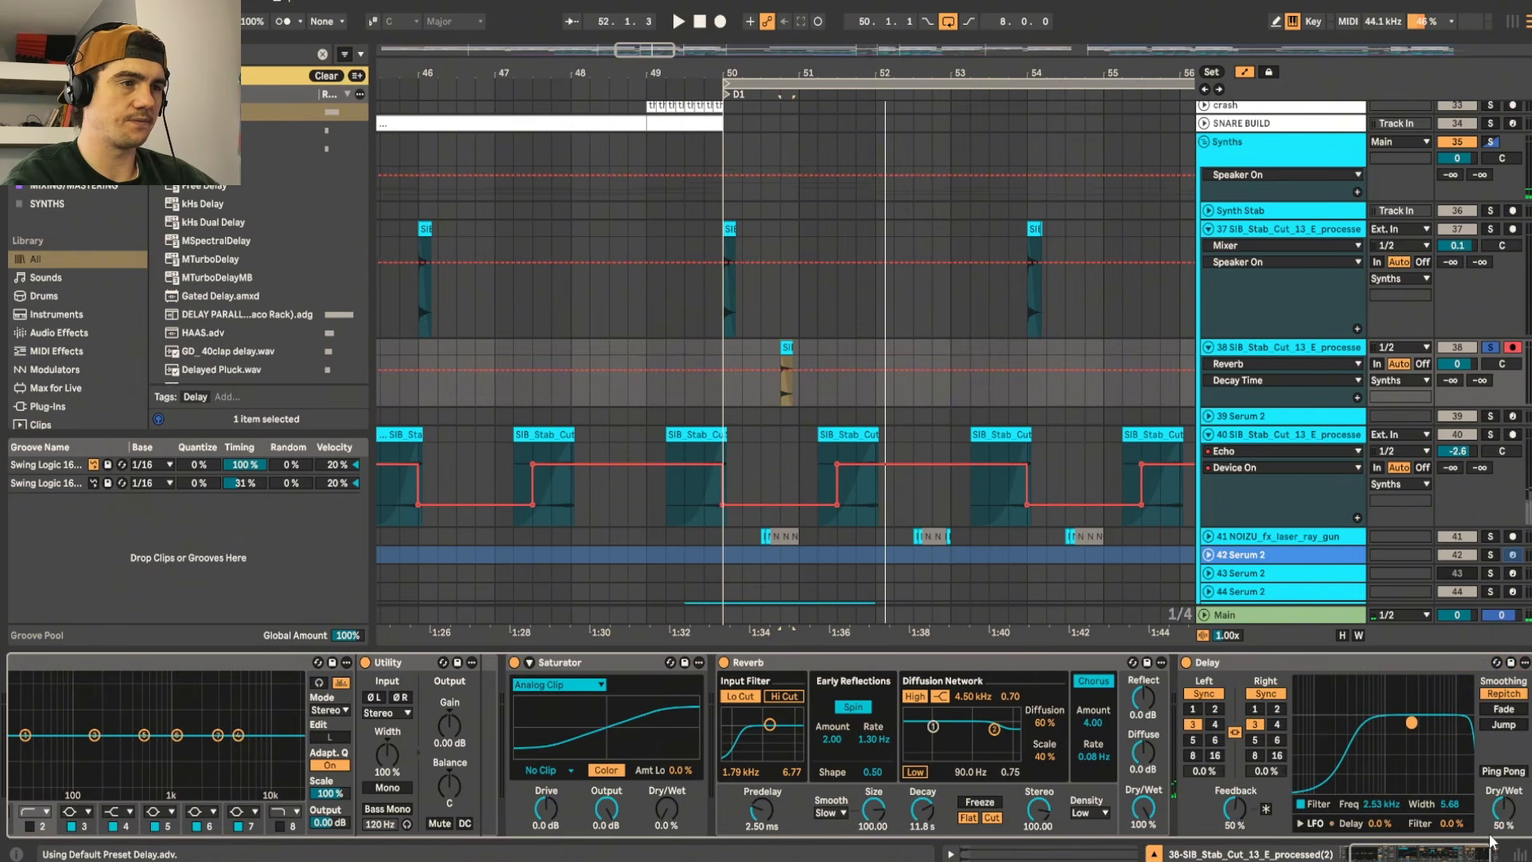
Step: Set the Delay's Dry/Wet to 31%, enable Ping Pong and set its filter to 5.45 kHz with width 2.28 during playback
drag(1504, 809, 1505, 824)
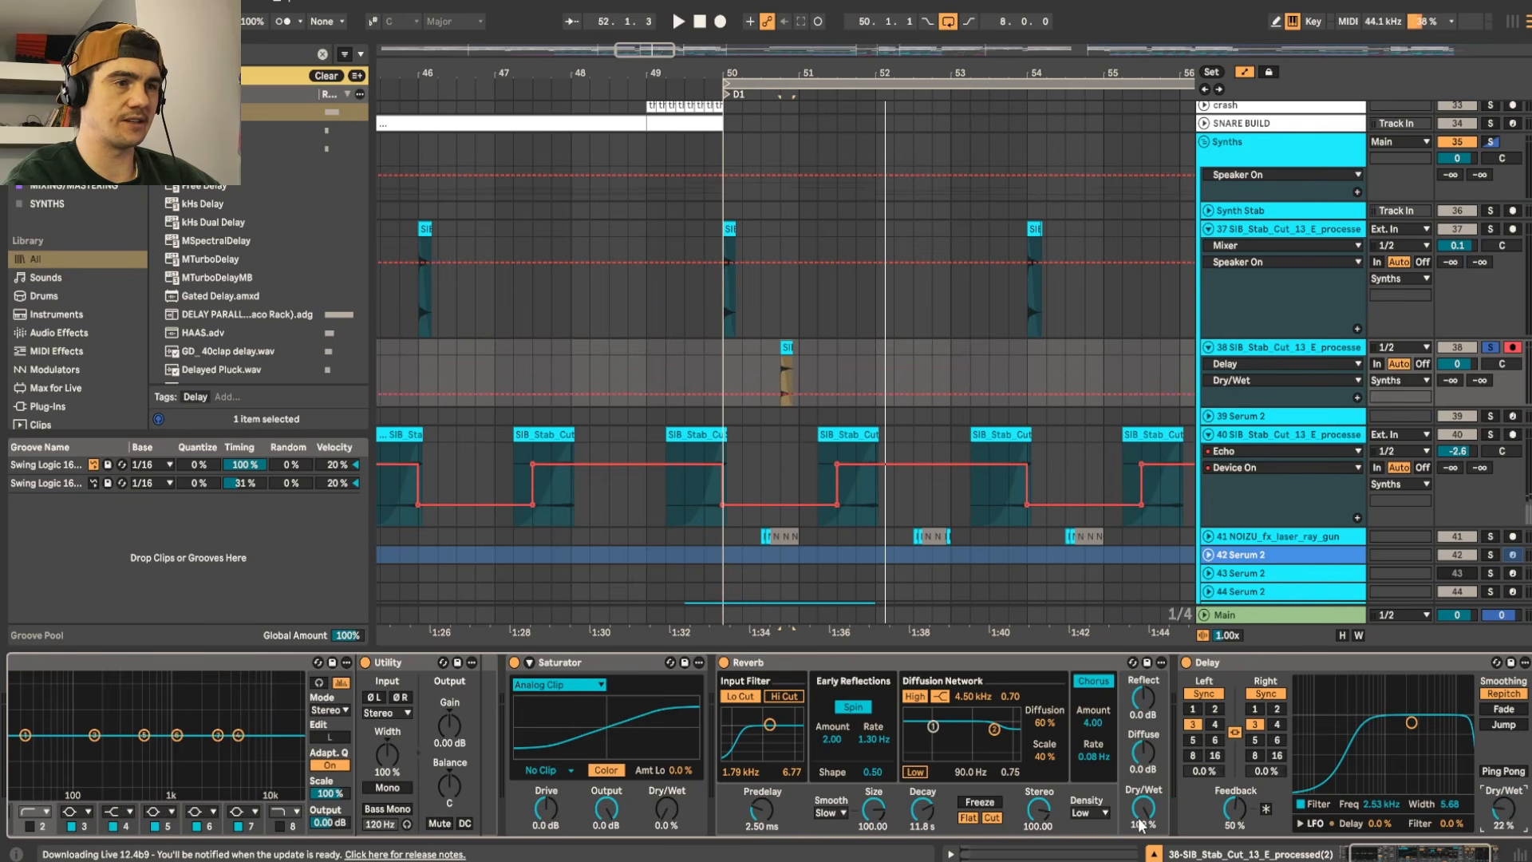
drag(1511, 814, 1511, 807)
key(space)
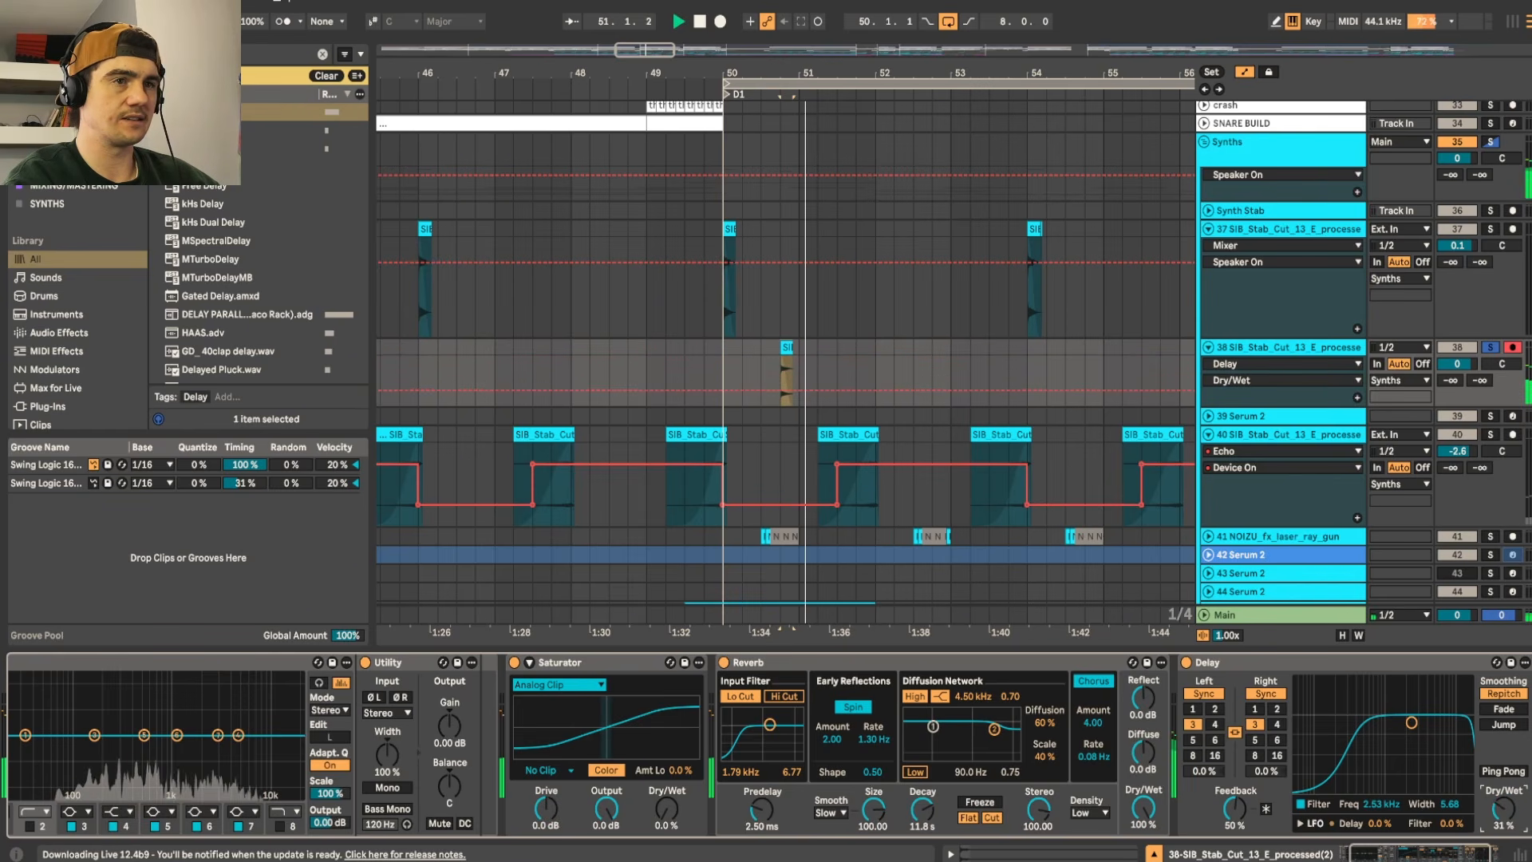
click(1504, 771)
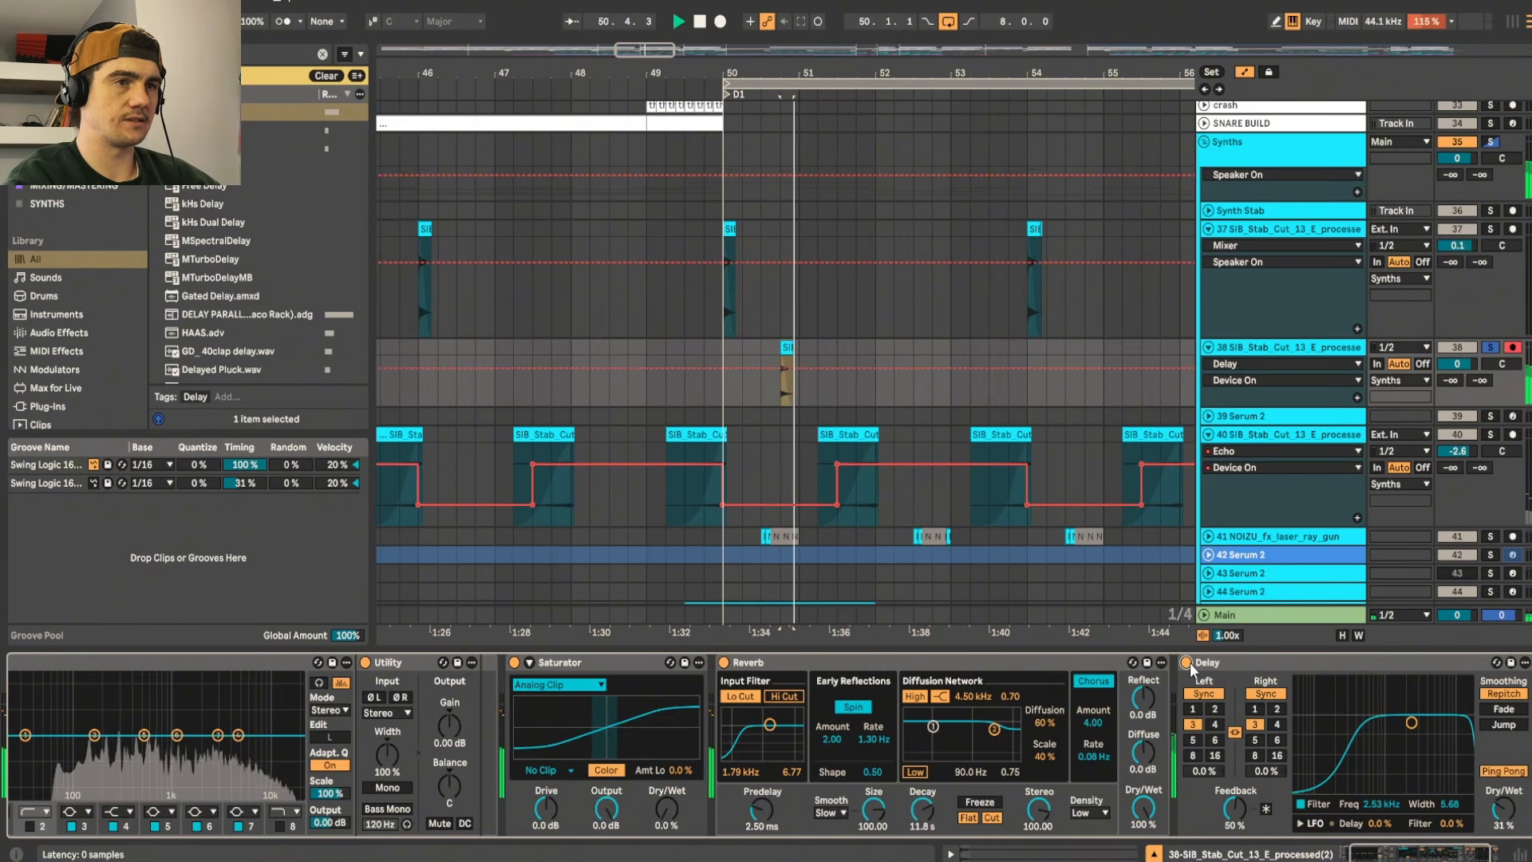
drag(1412, 722, 1434, 765)
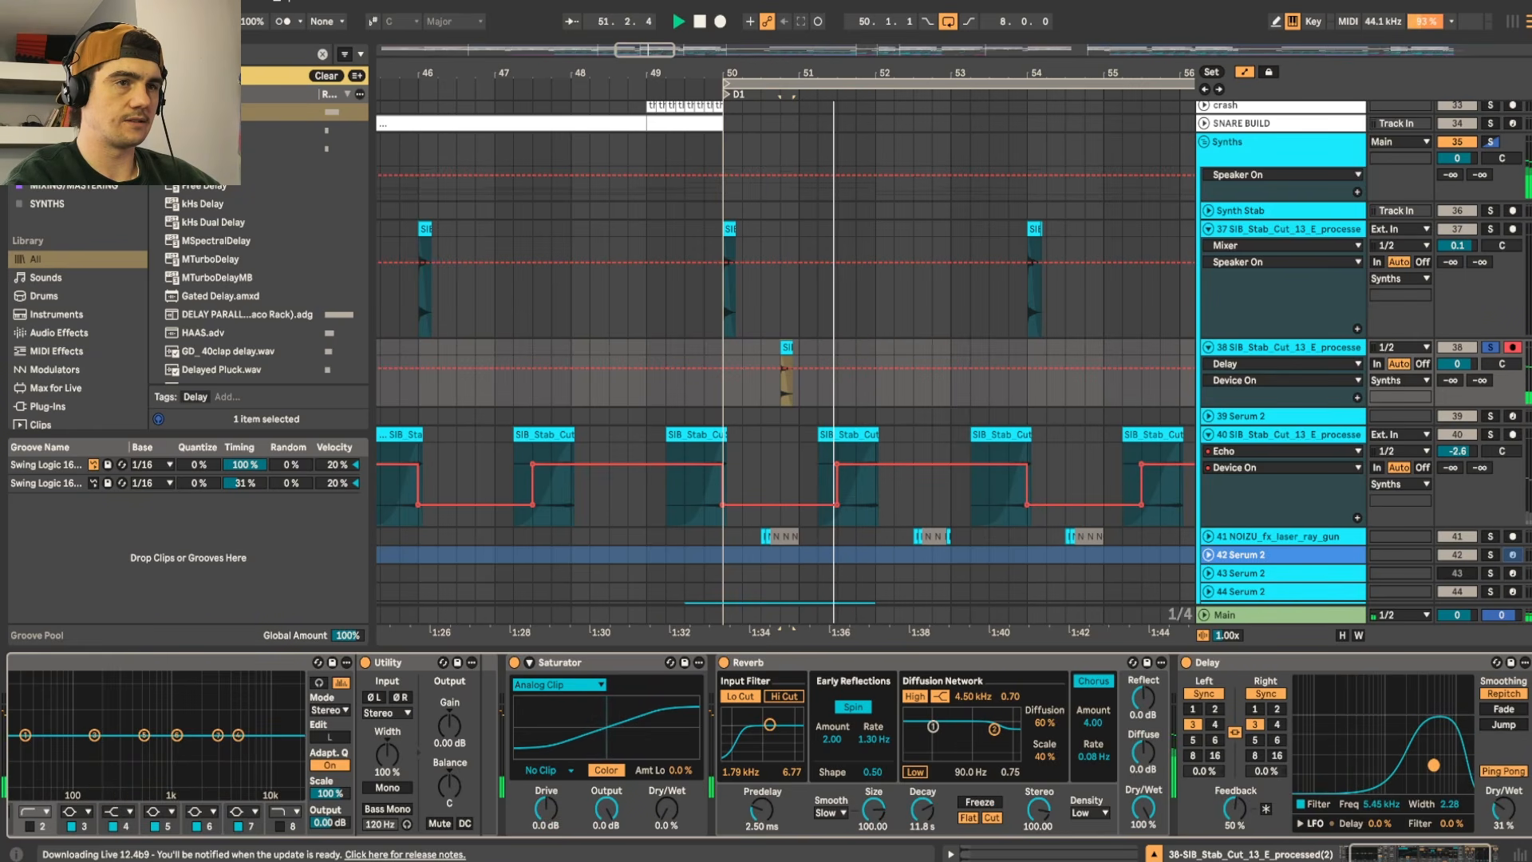
key(space)
Step: Freeze track 38 and bounce it in place with its reverb and delay
drag(763, 384, 876, 384)
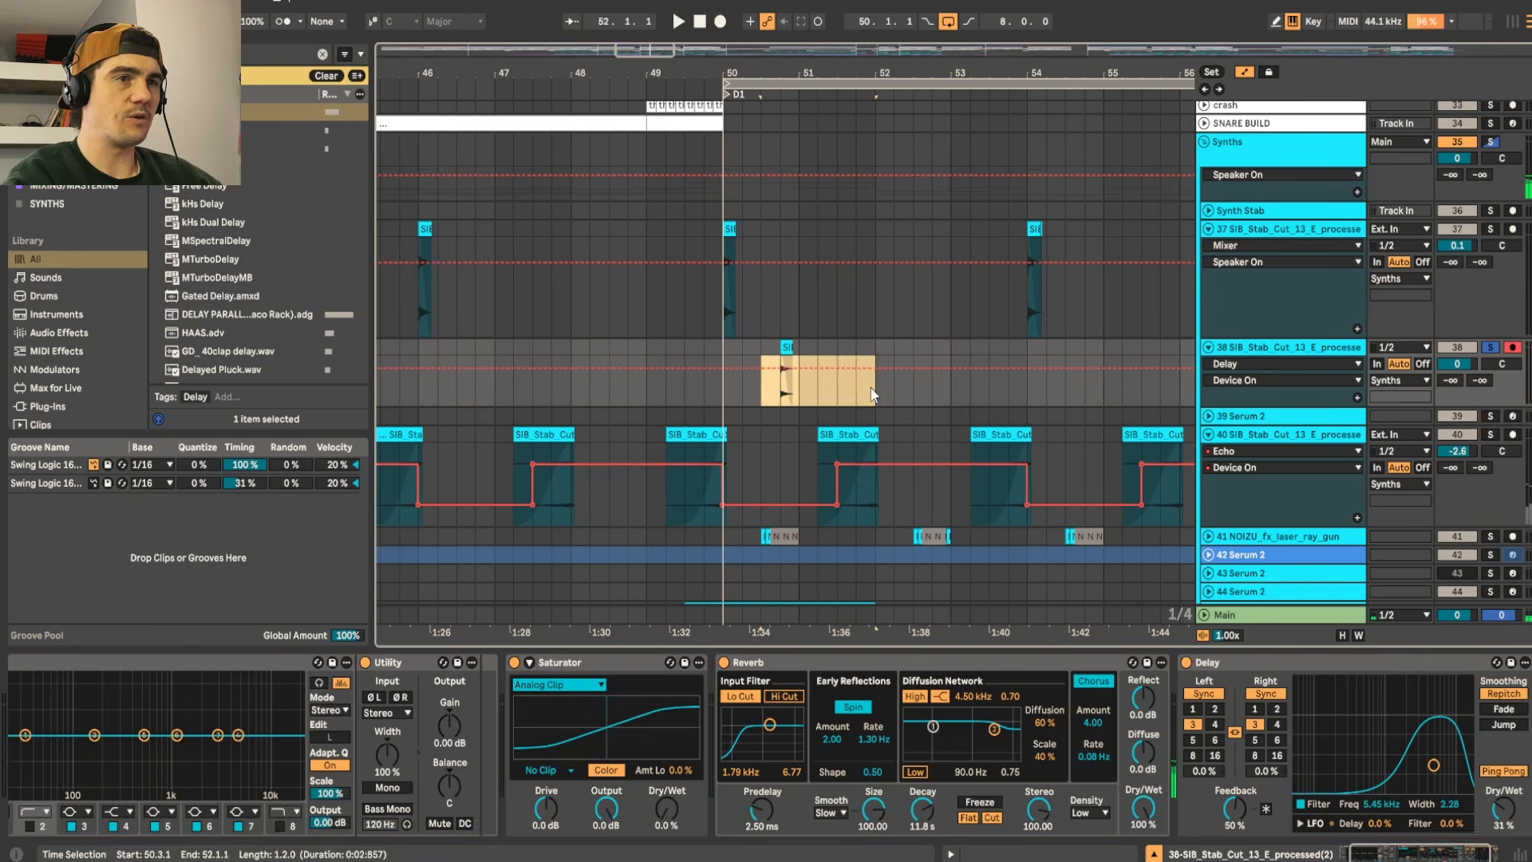
right_click(1247, 351)
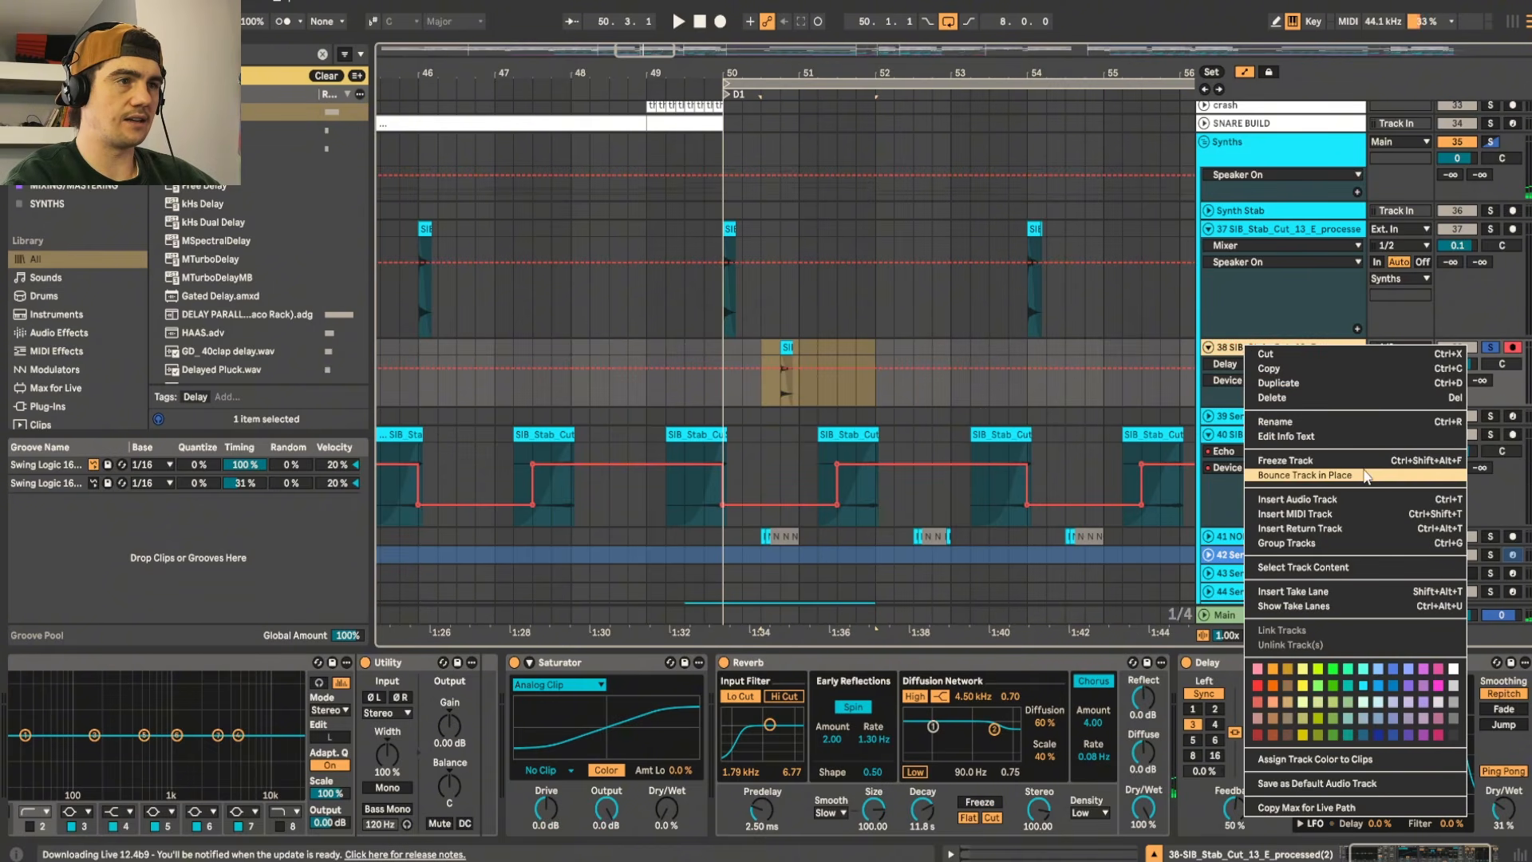
click(1233, 352)
right_click(1233, 351)
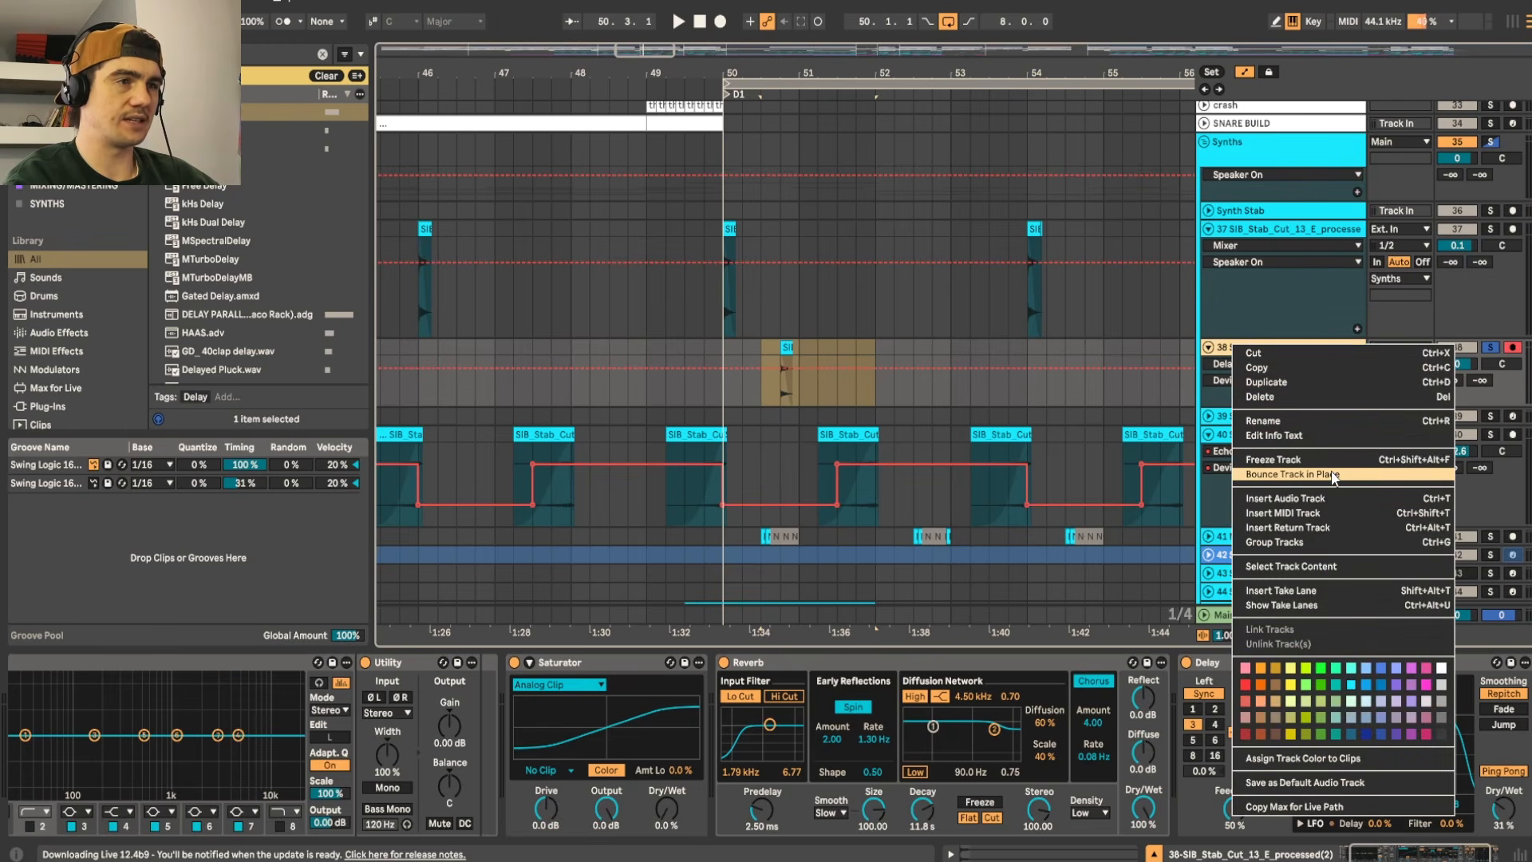
click(1277, 460)
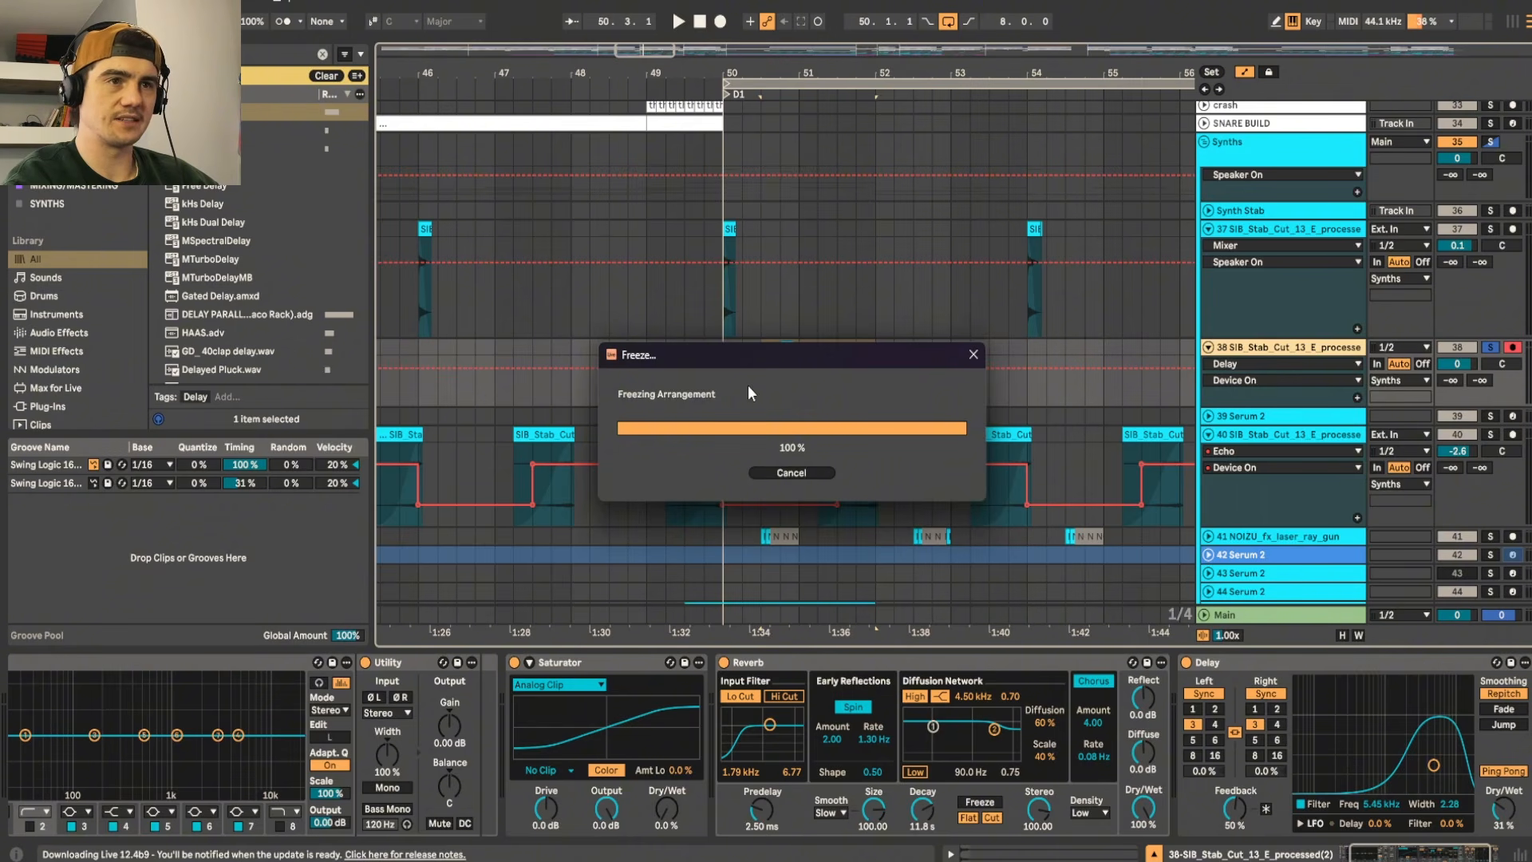
right_click(1270, 349)
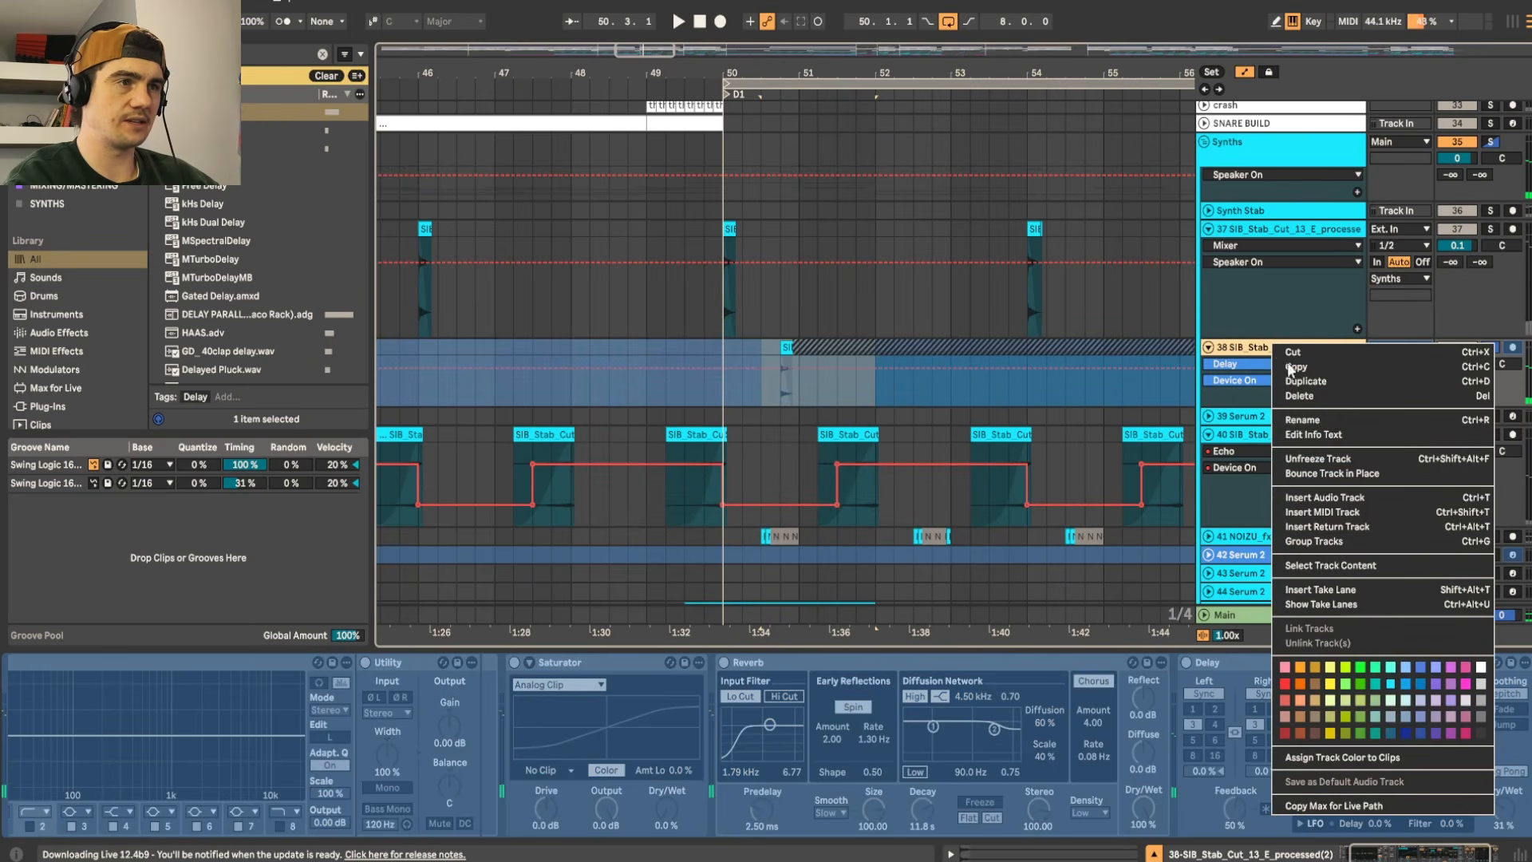
click(1333, 472)
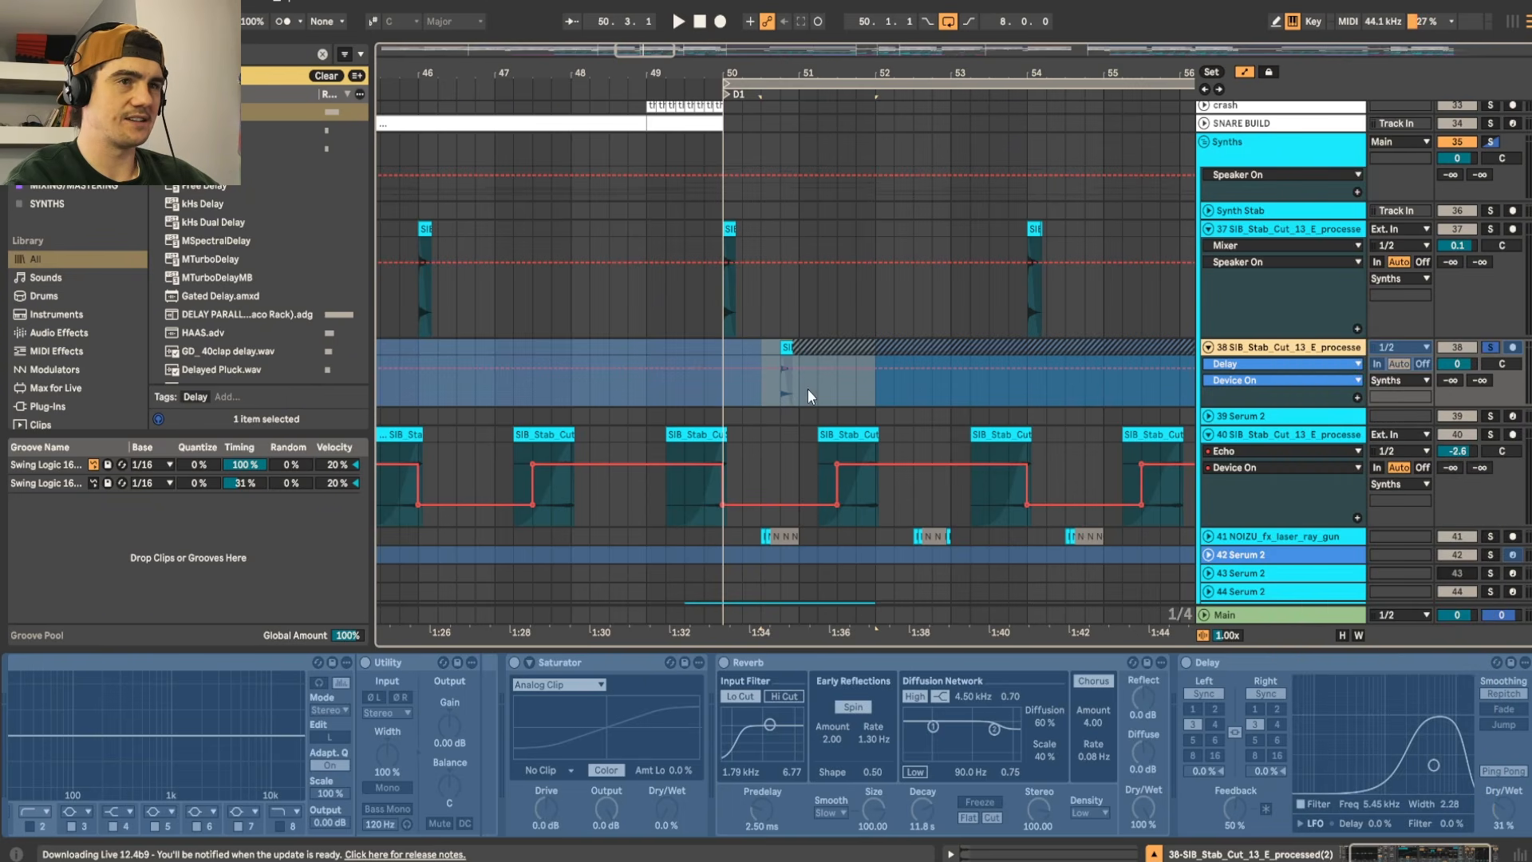
Step: Select the bounced clip on track 38, enlarge the track and play the clip from 50.4.1
scroll(801, 386, up, 4)
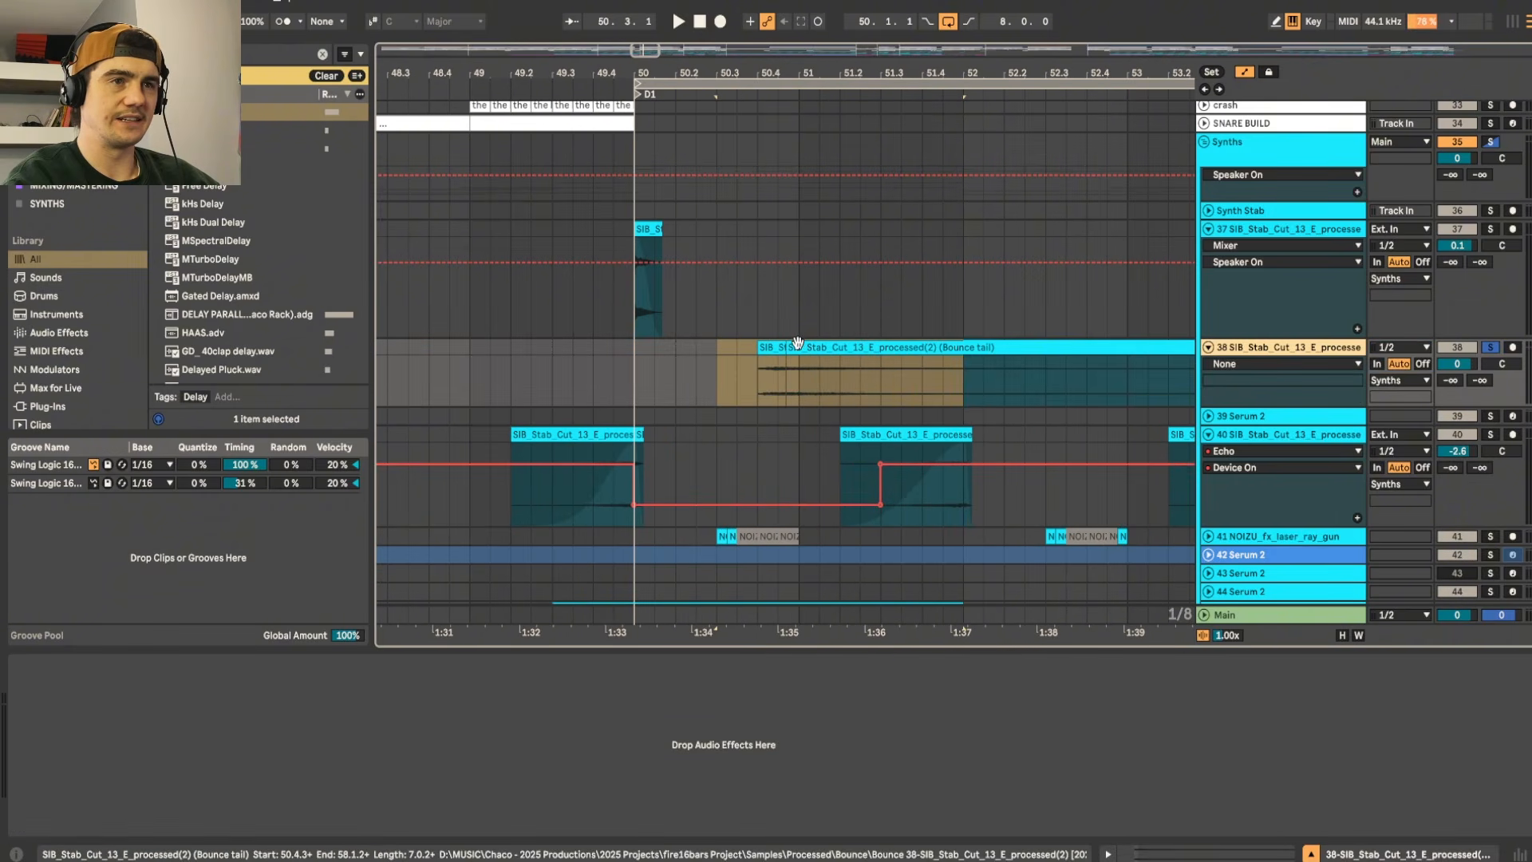
drag(789, 346, 758, 347)
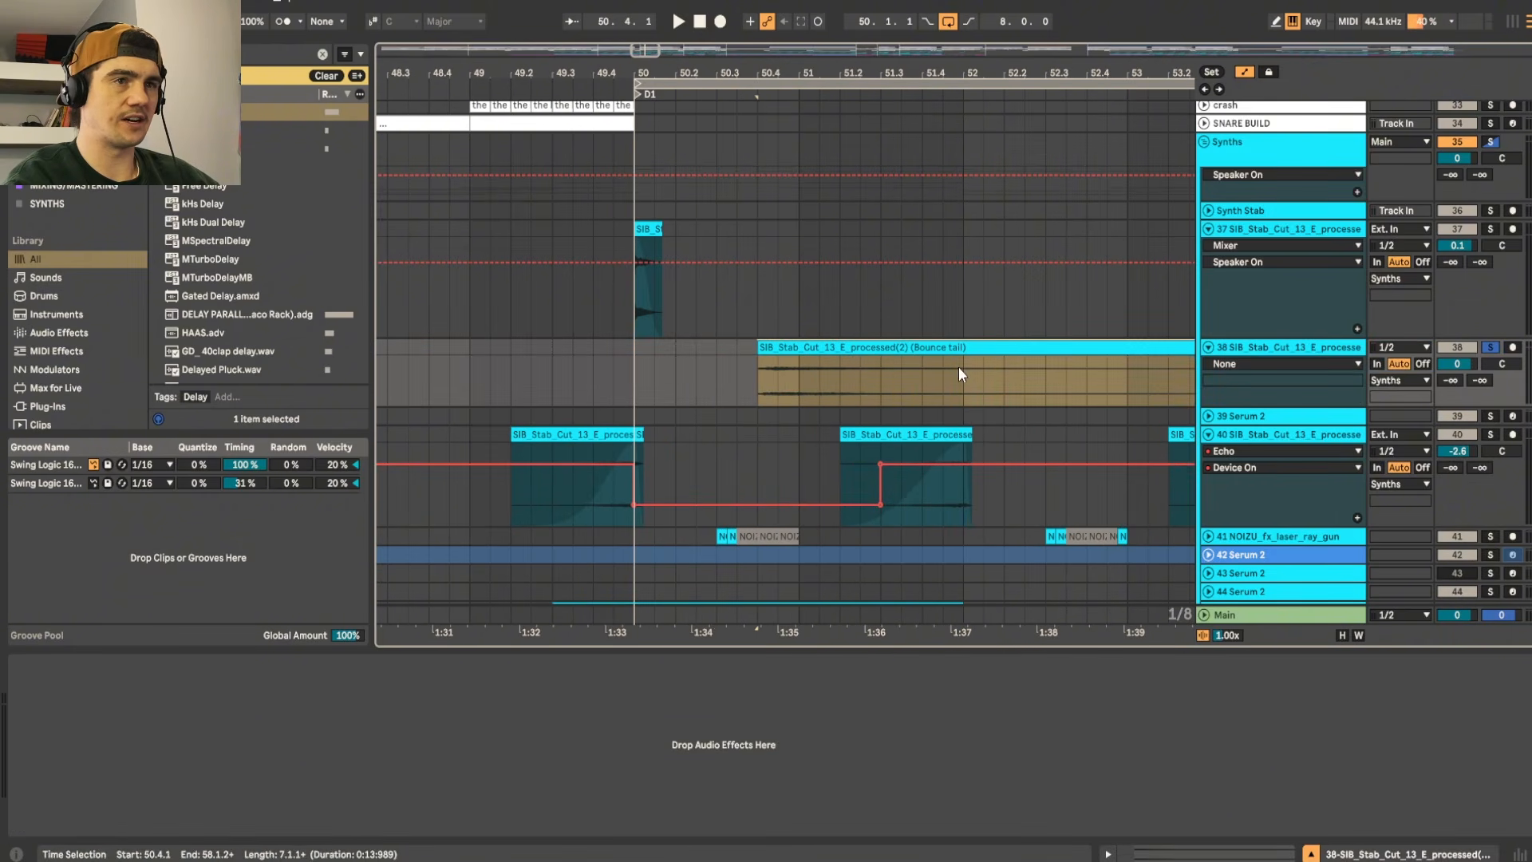
scroll(956, 369, up, 4)
click(769, 409)
key(space)
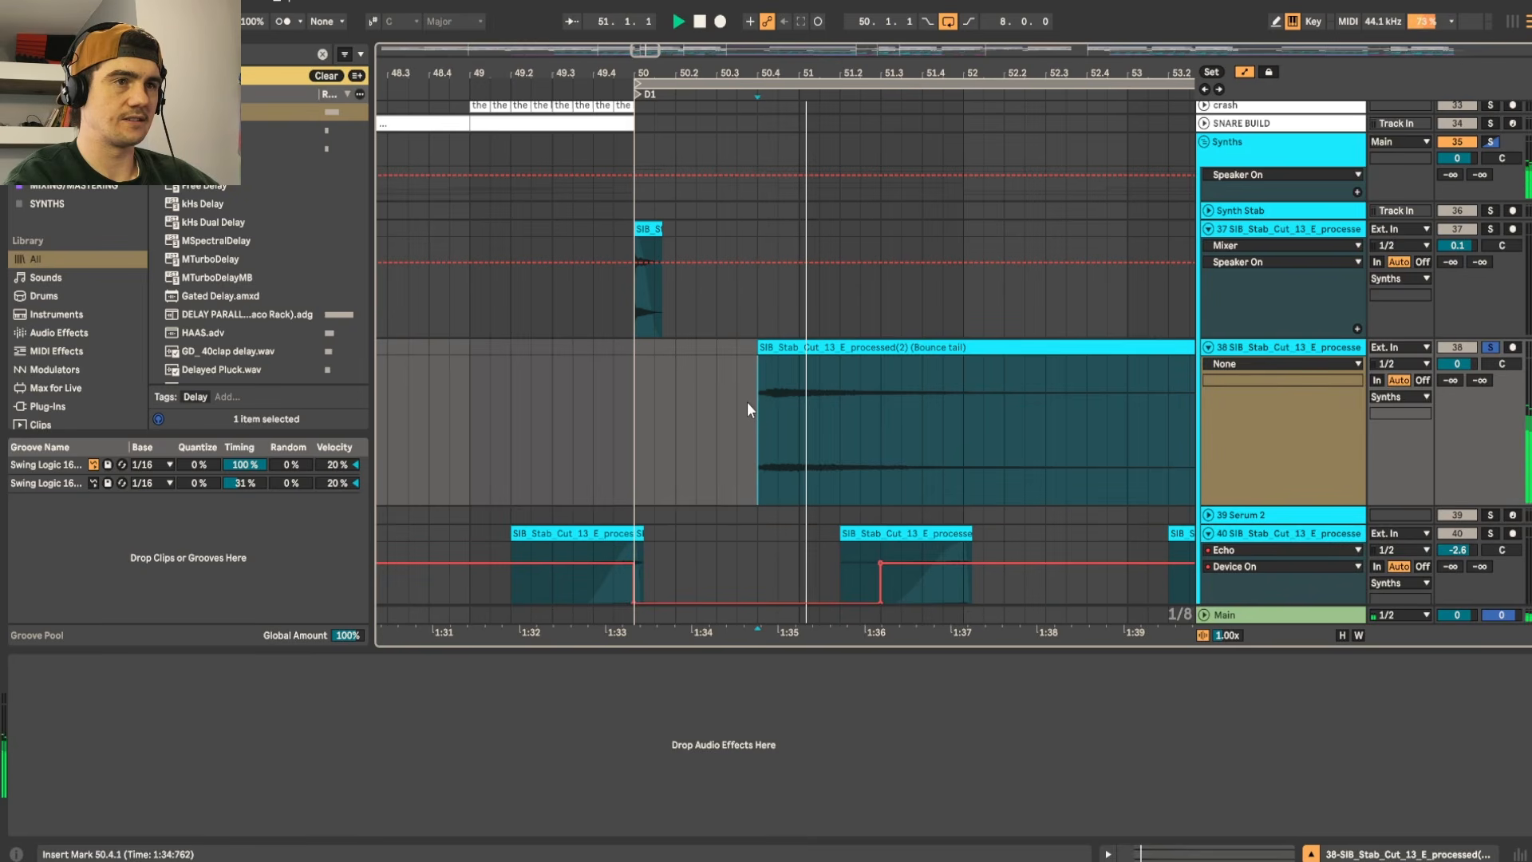
Step: Trim track 38's bounced tail clip to the single bar from 51.1.1 to 52.1.1
key(space)
drag(759, 347, 801, 348)
drag(800, 423, 967, 345)
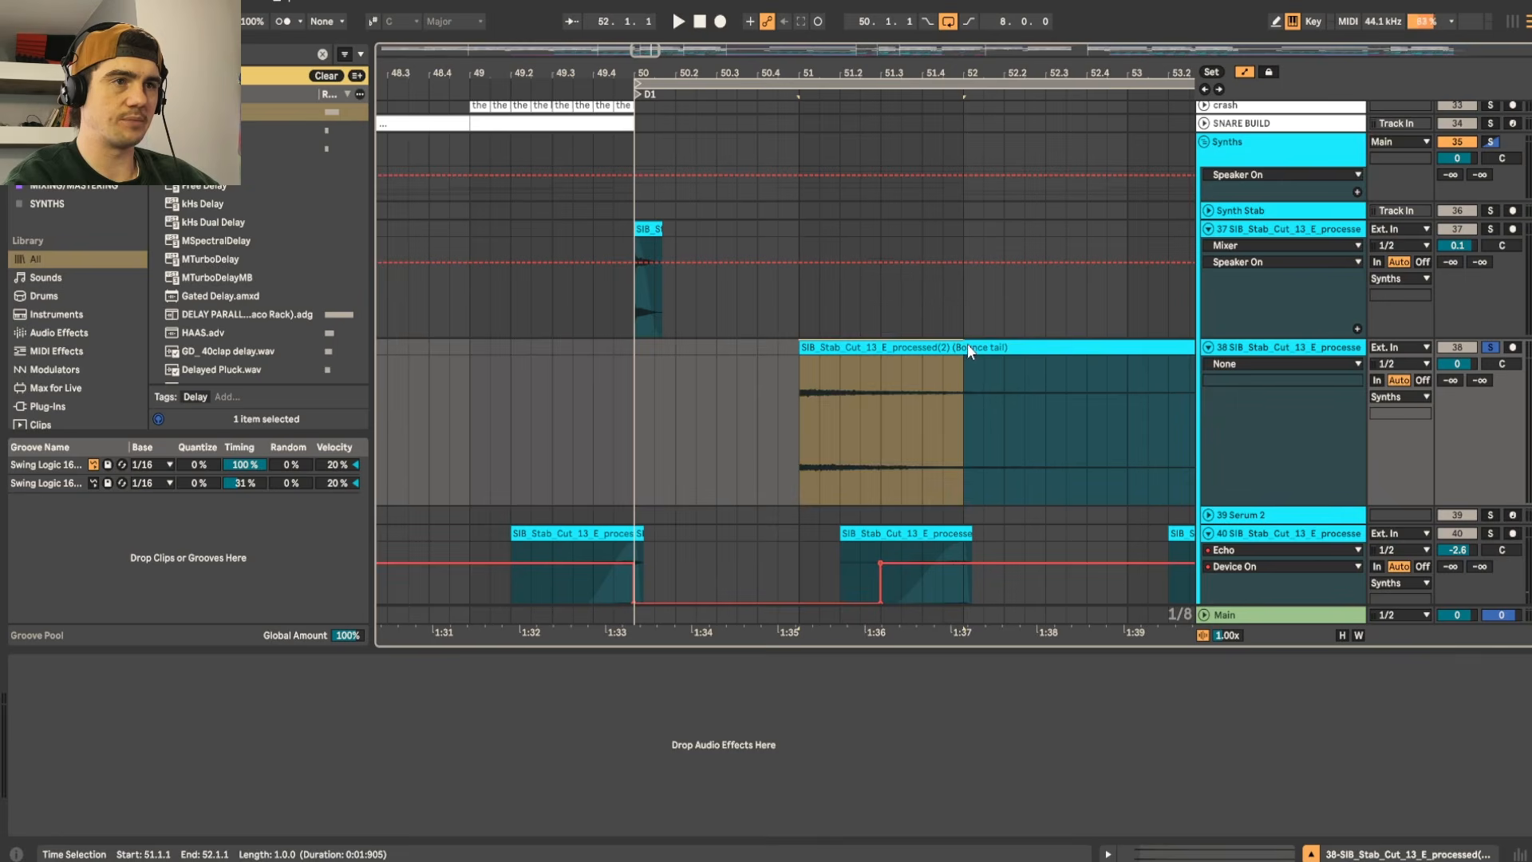
key(ctrl+e)
click(988, 346)
Step: Reverse the trimmed tail clip on track 38 and play it from 51.1.1
right_click(900, 415)
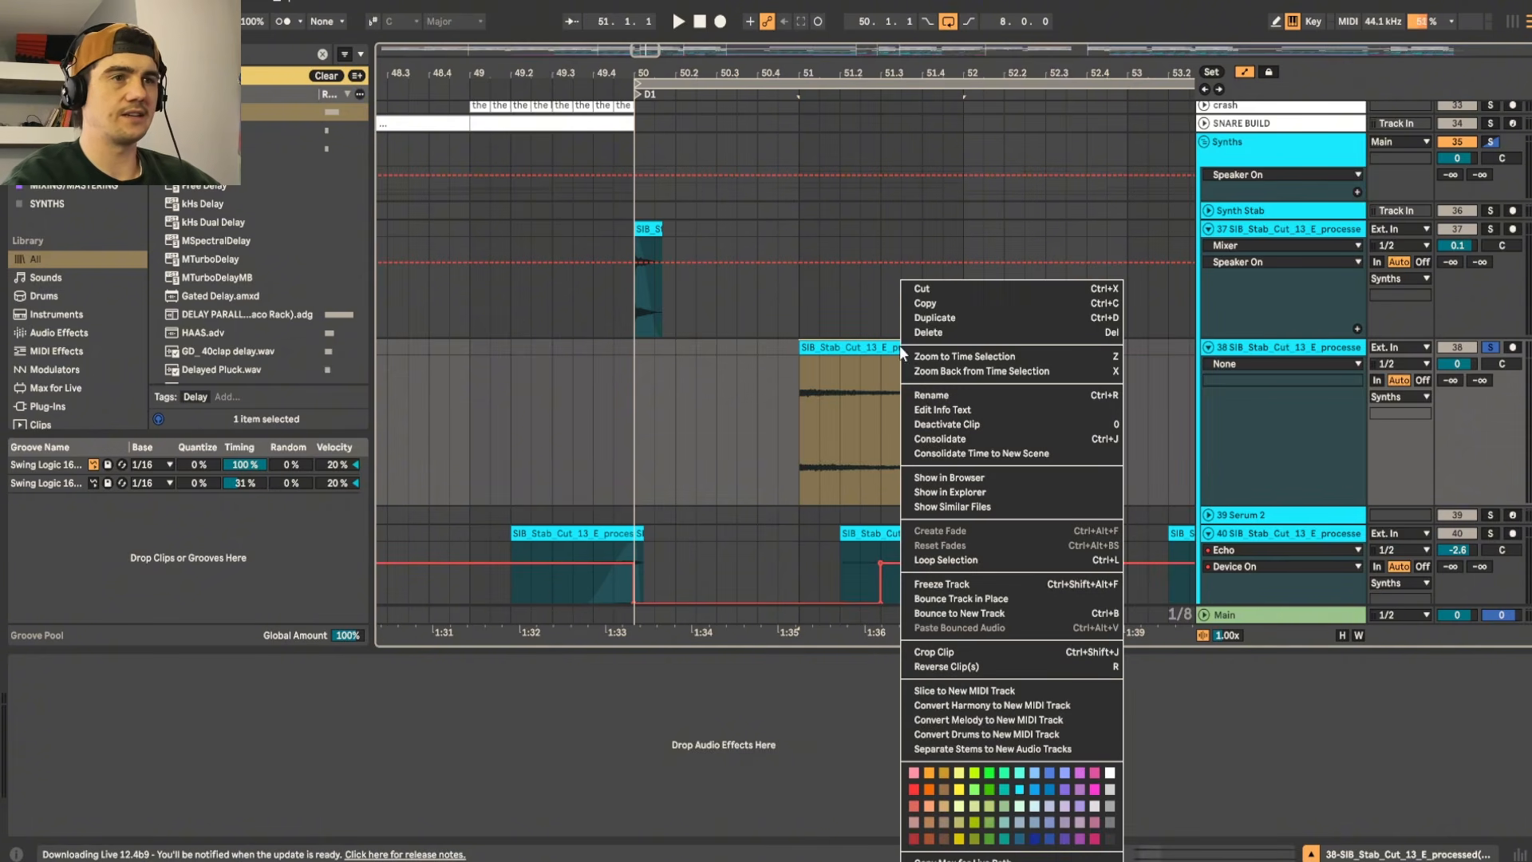
click(971, 666)
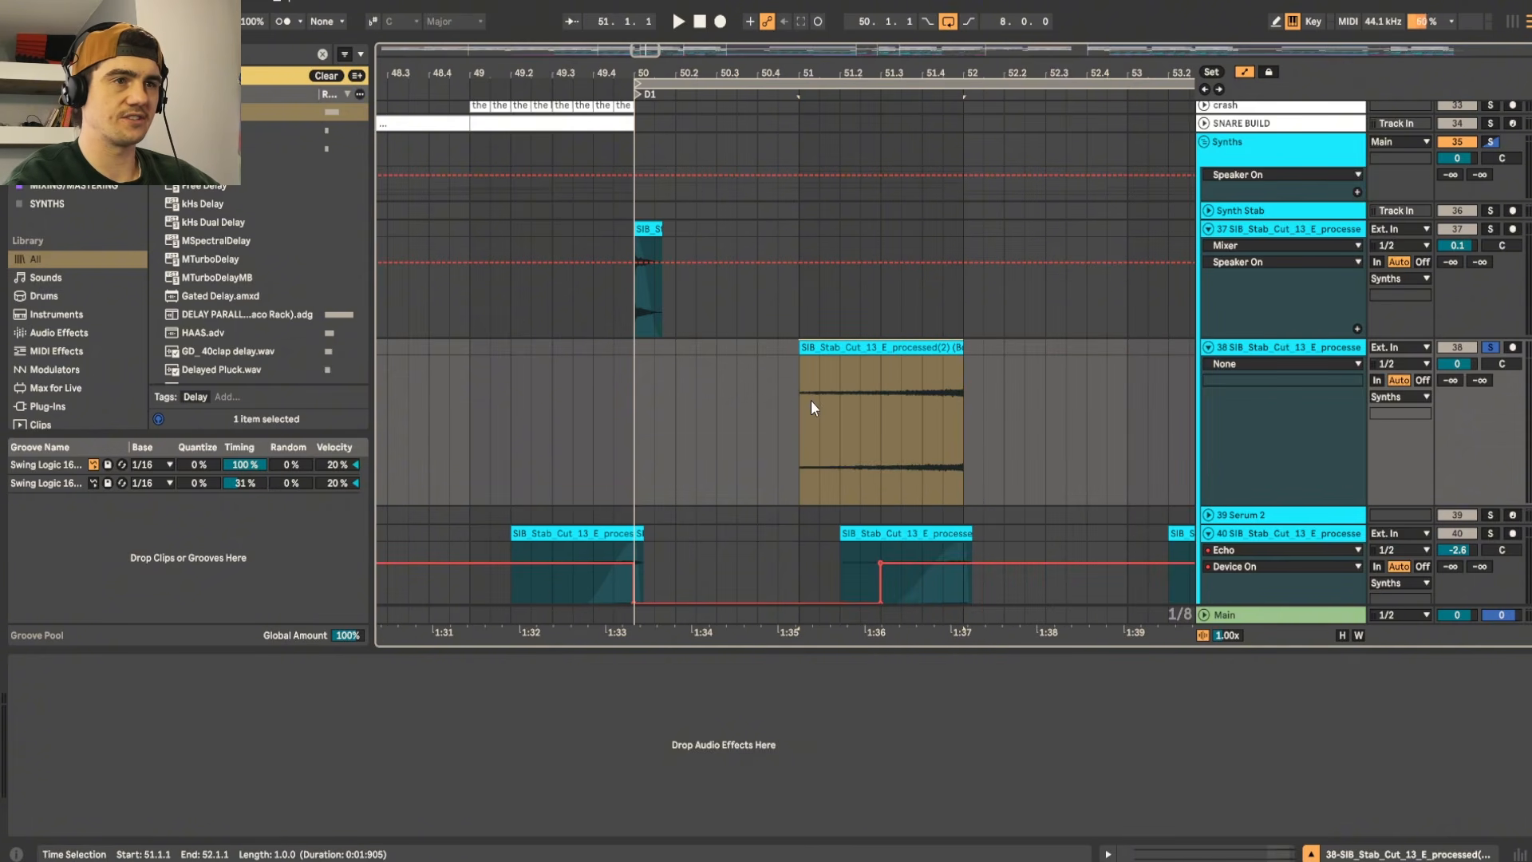
click(1504, 352)
key(space)
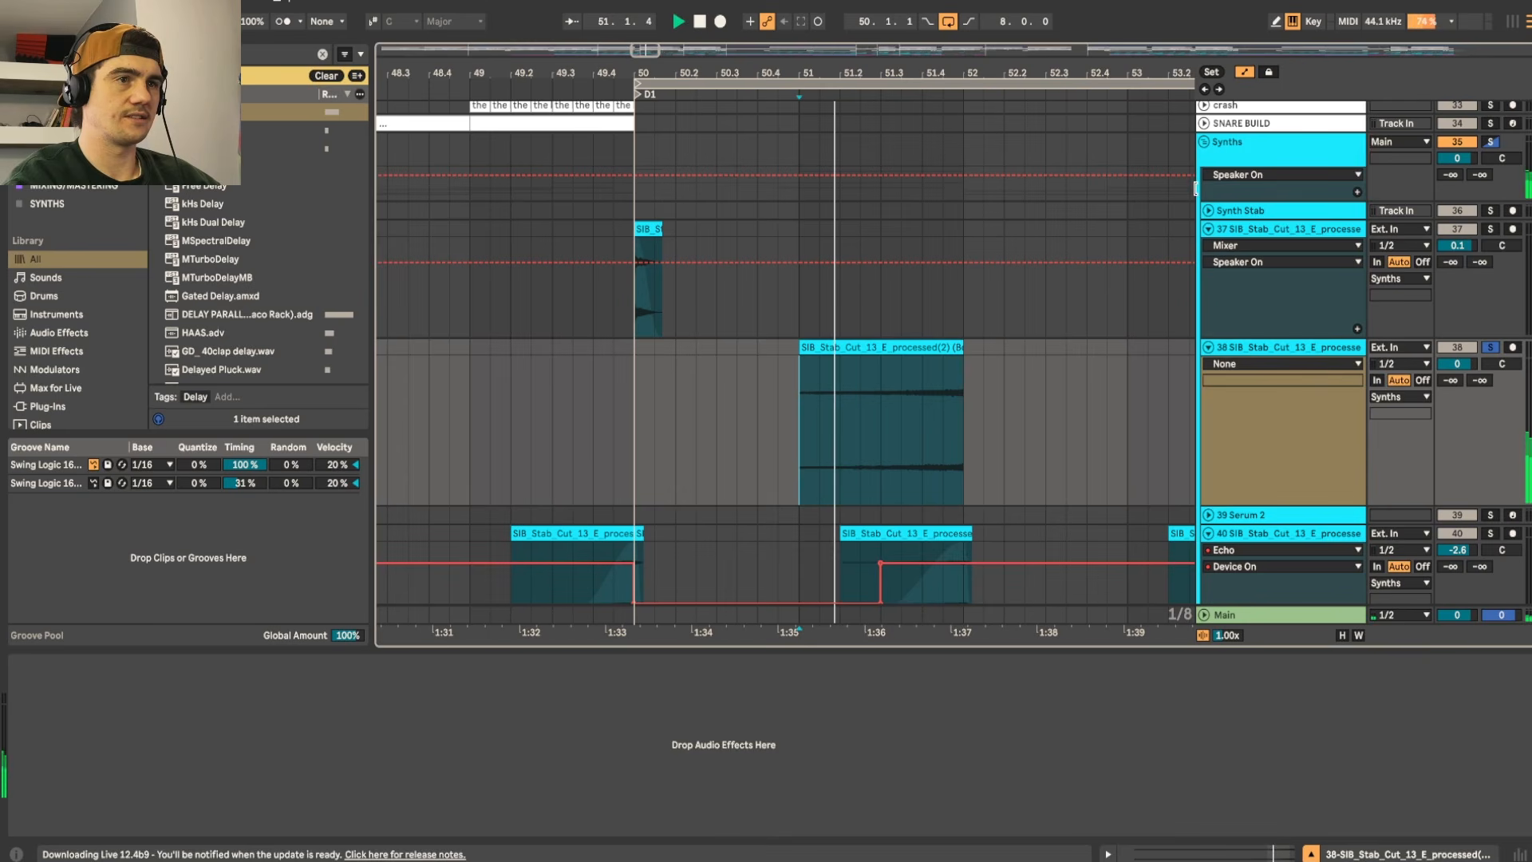
key(space)
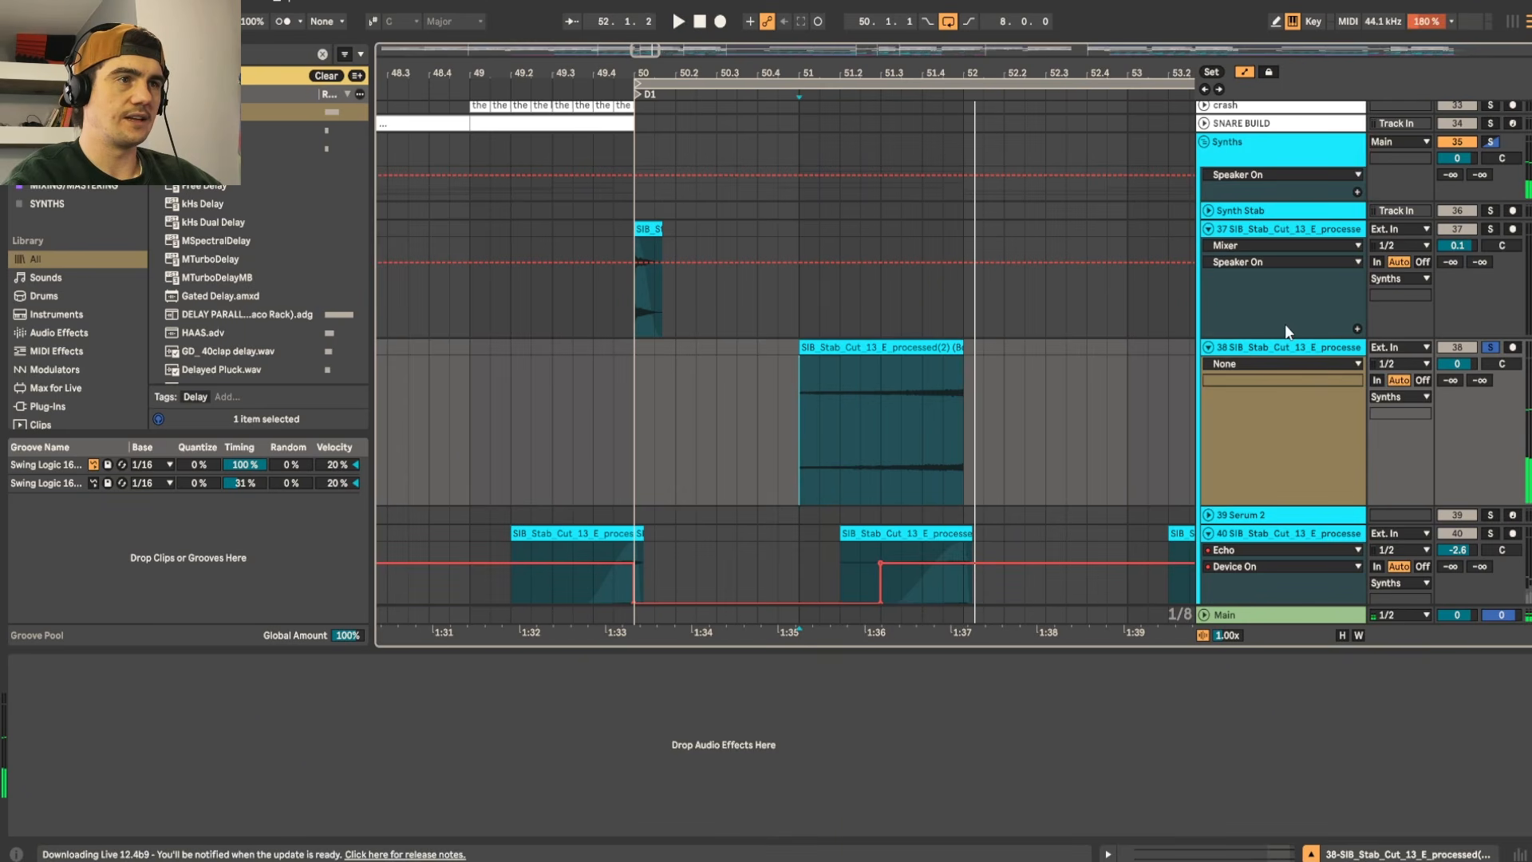
Step: Search the browser for "rev" and add a Reverb to track 38
click(1285, 364)
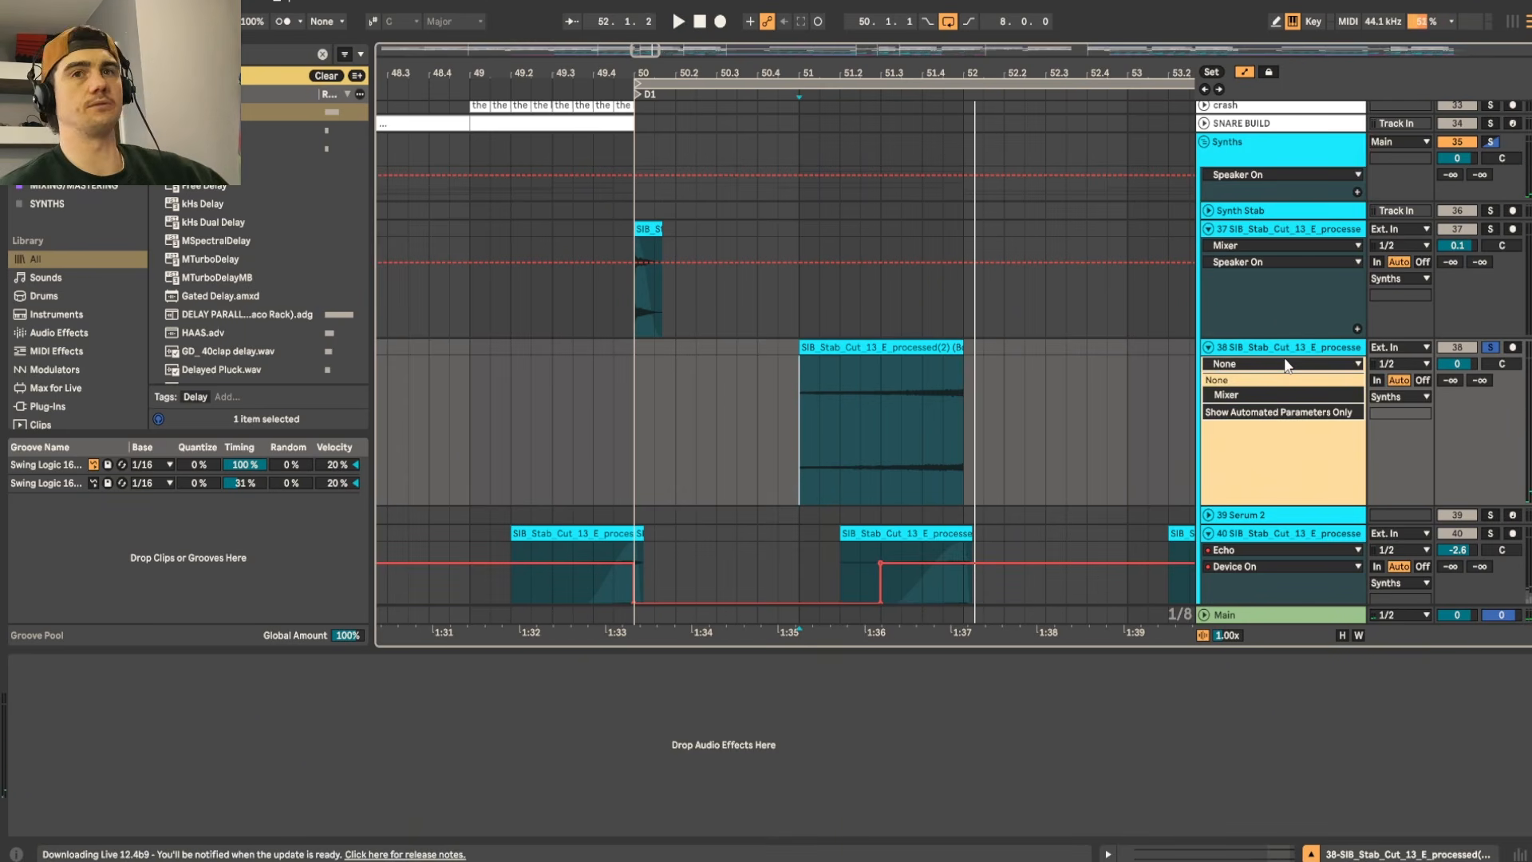
click(1288, 351)
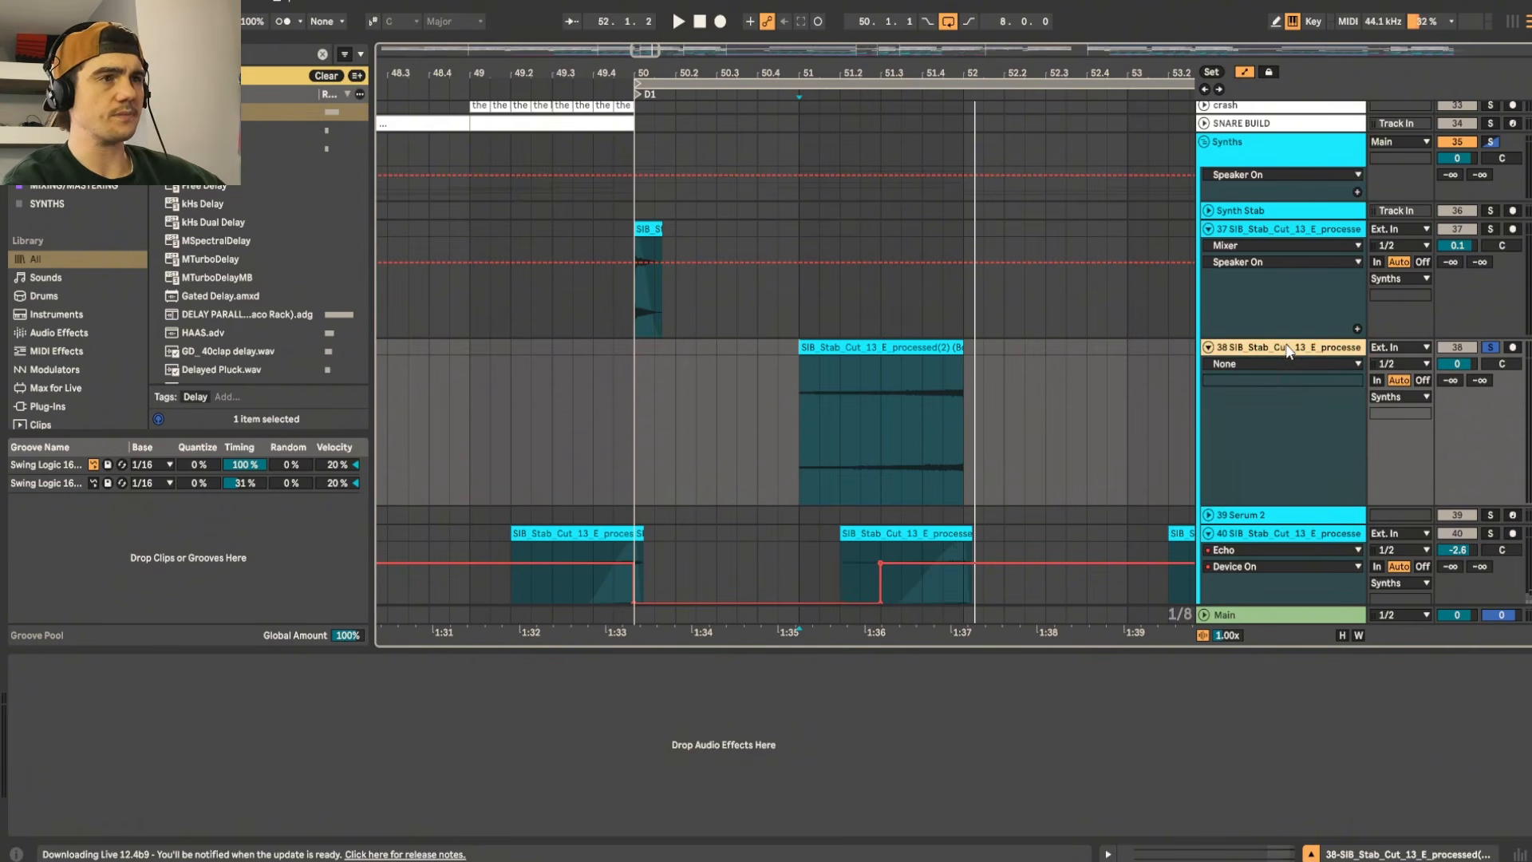
click(826, 747)
key(ctrl+f)
text(rev)
key(Down)
key(Return)
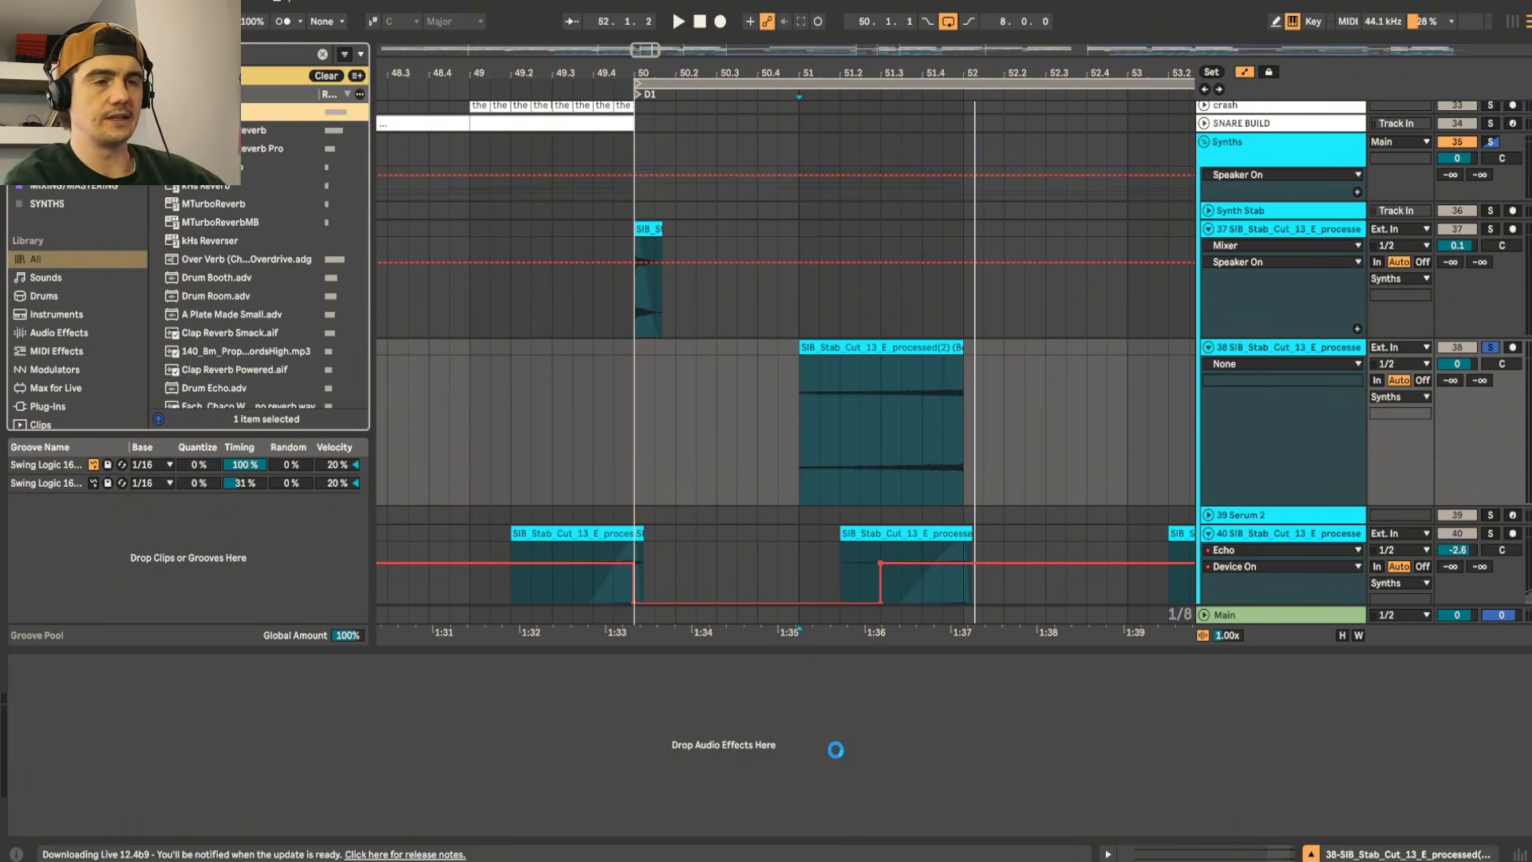
Step: Set the Reverb's input filter to 1.66 kHz with width 7.18 and its decay to 2.41 s during playback
key(space)
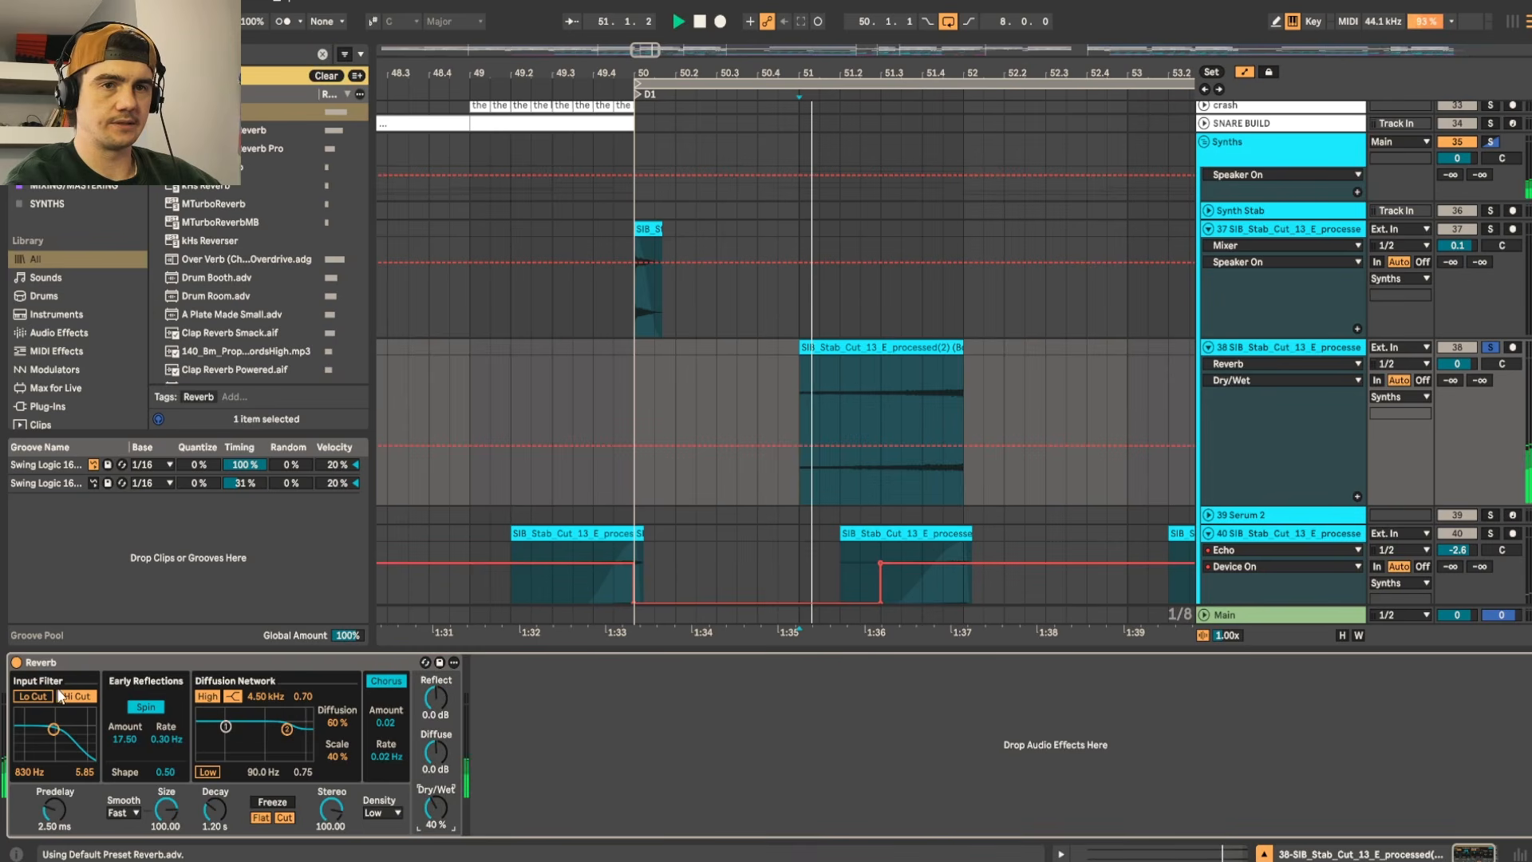
drag(53, 730, 61, 722)
drag(217, 812, 217, 794)
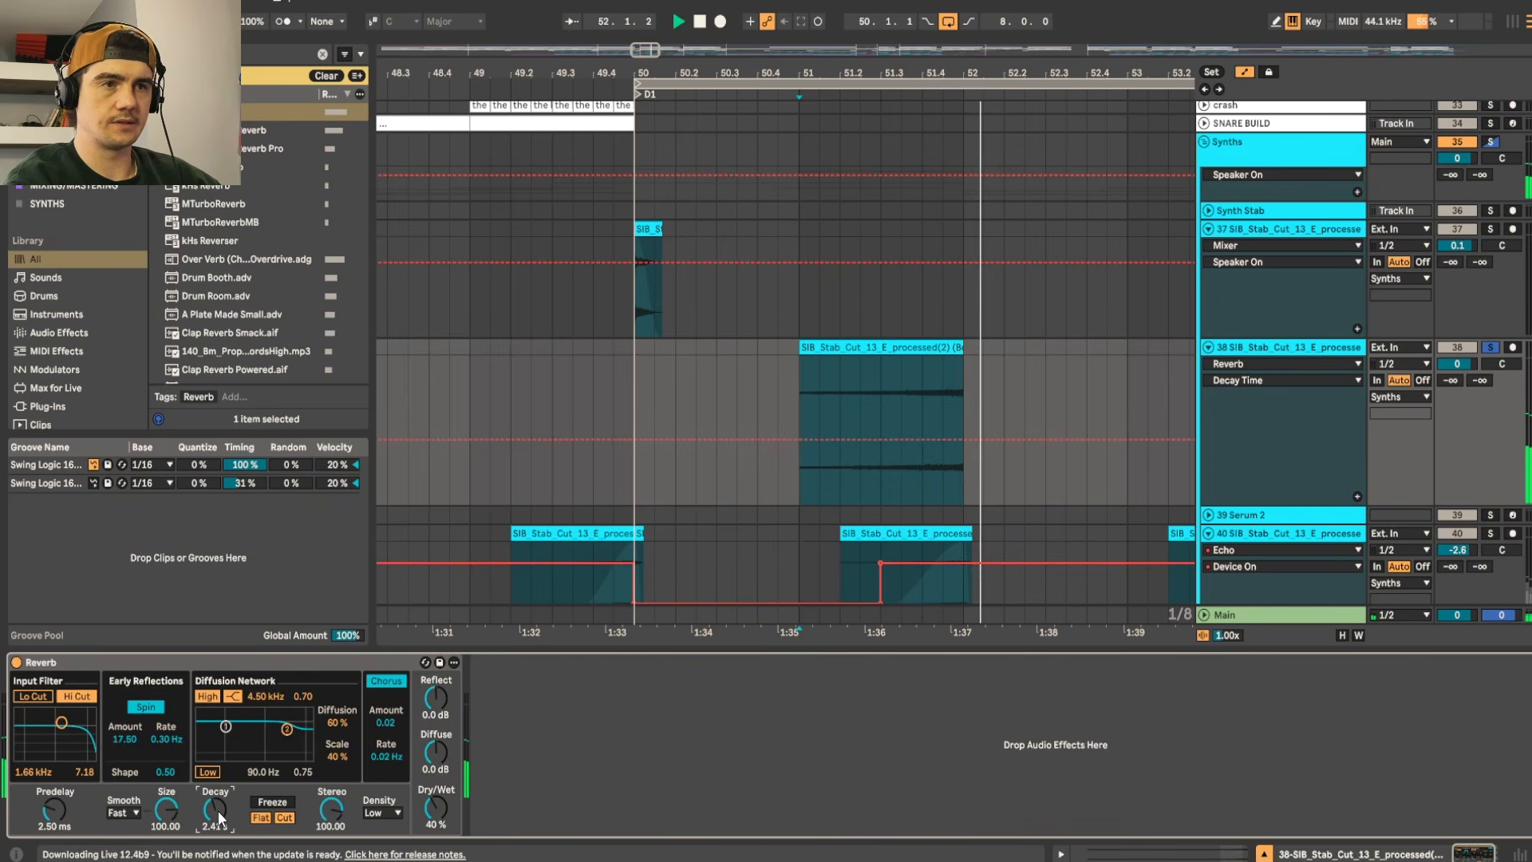
key(space)
Step: Add a fade-in over the whole reversed clip, trim its start to 51.2.3 and play it
click(803, 366)
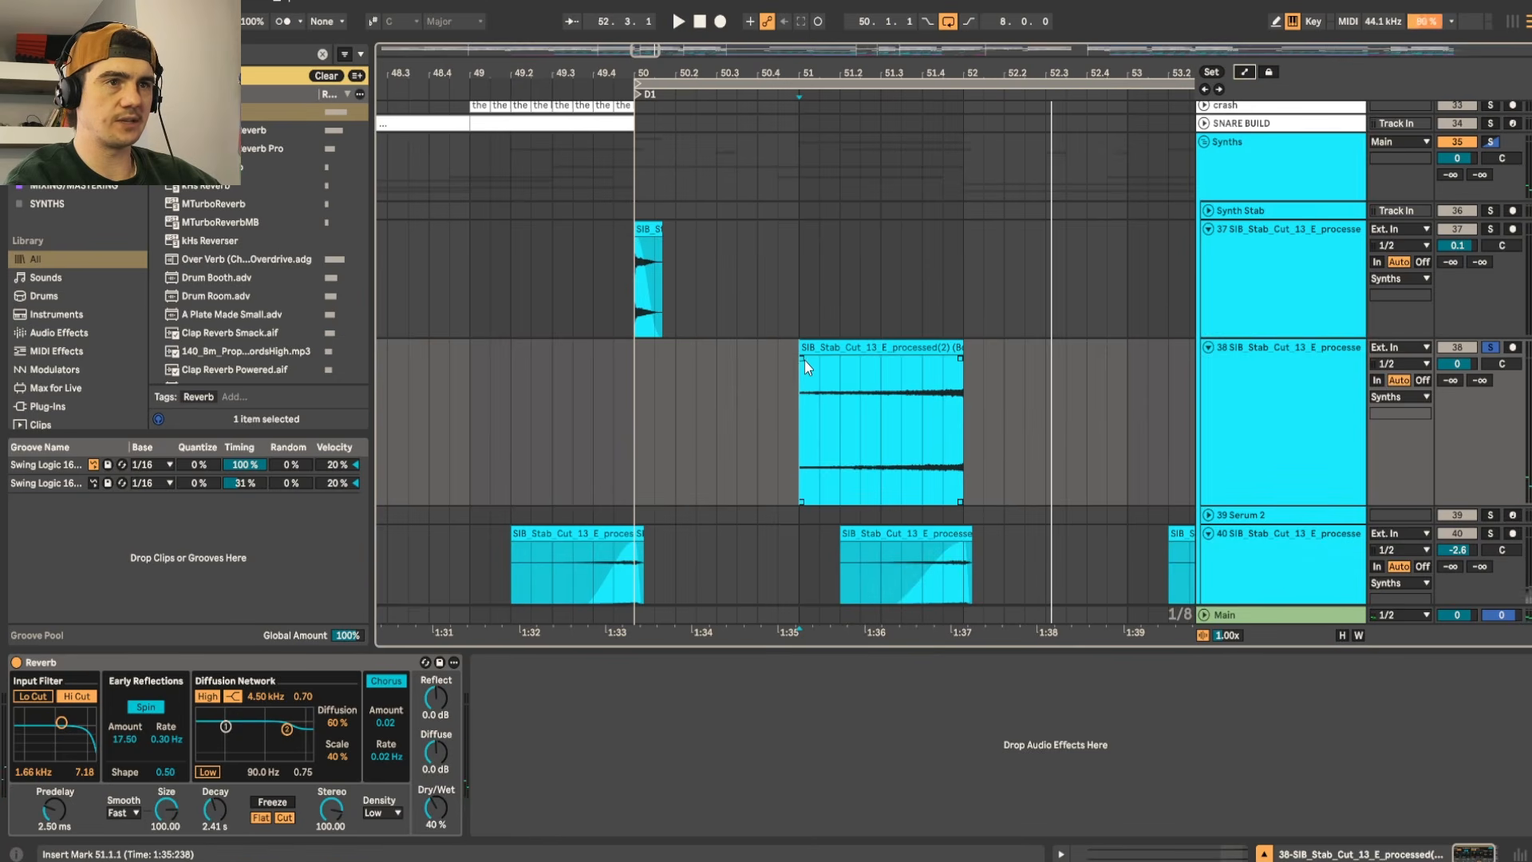
drag(803, 361, 966, 399)
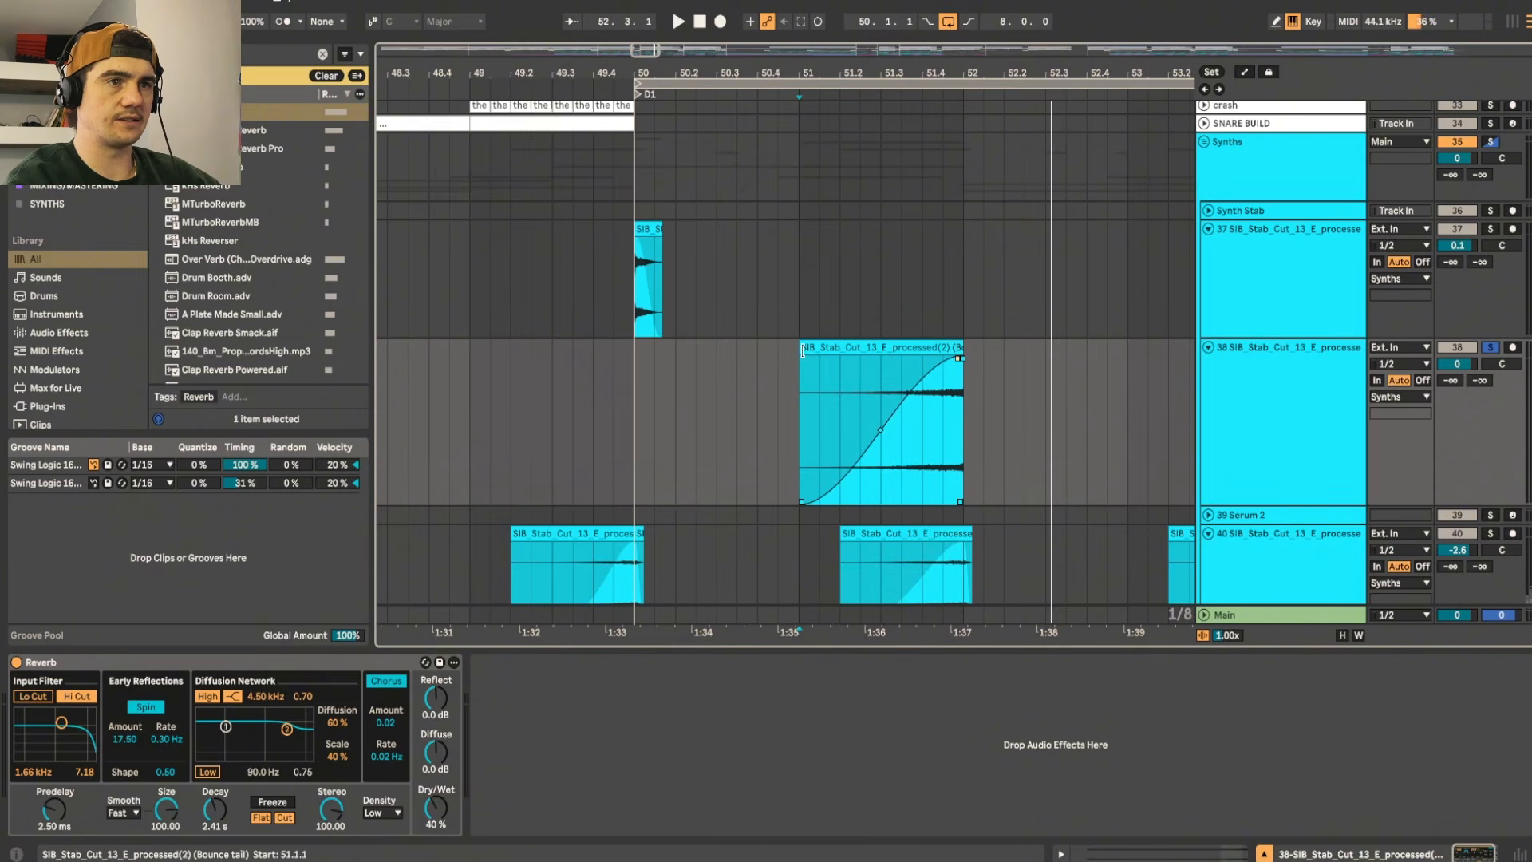
drag(802, 350, 862, 347)
scroll(962, 411, up, 5)
key(space)
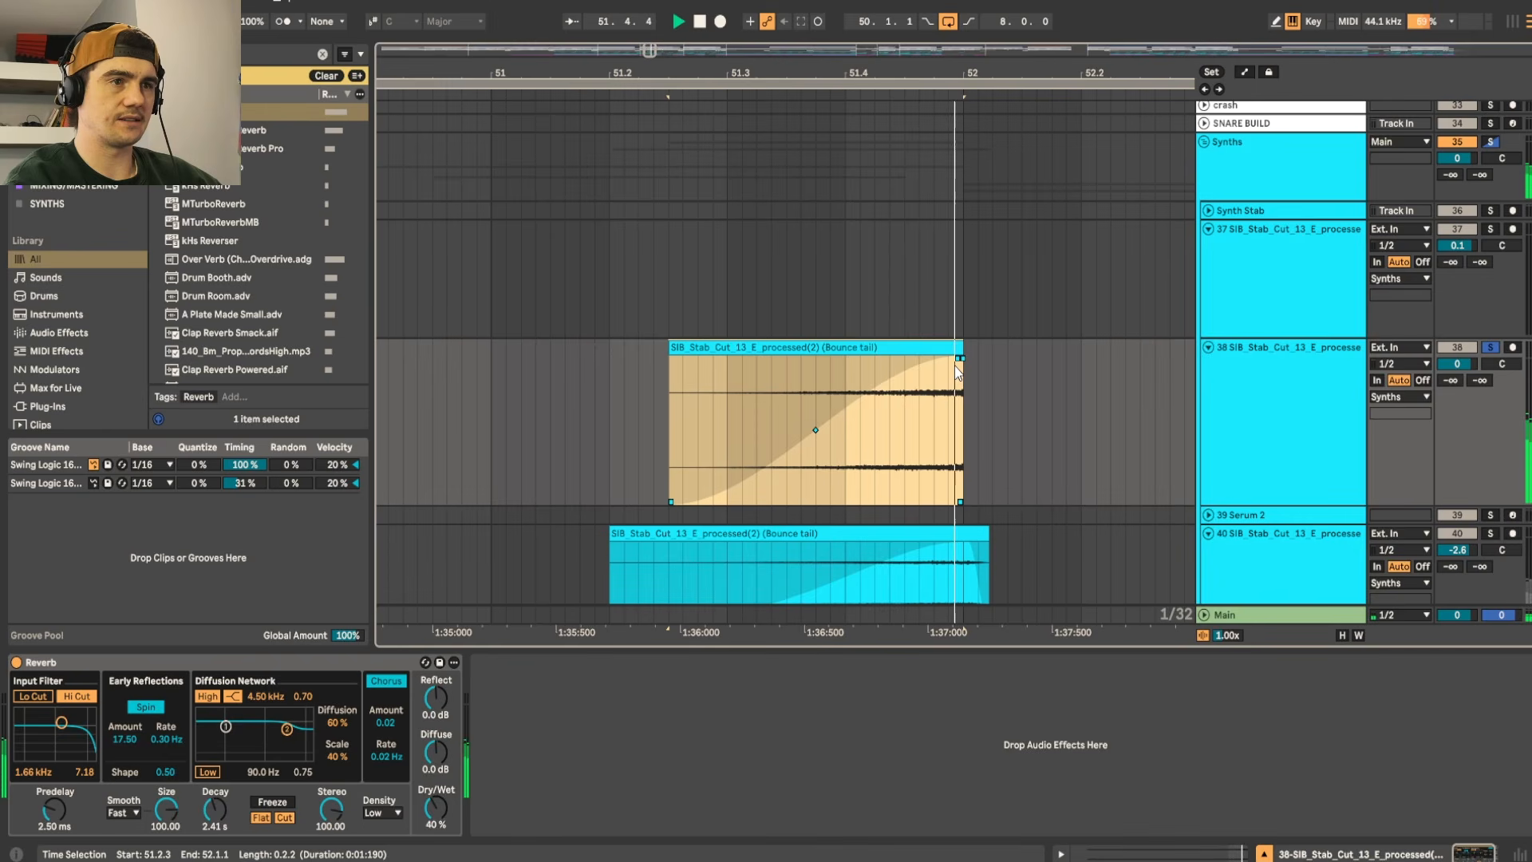
scroll(937, 399, down, 5)
key(space)
Step: Solo track 40 and play its existing reversed tail clip from 51.2.1 for comparison
scroll(988, 478, down, 4)
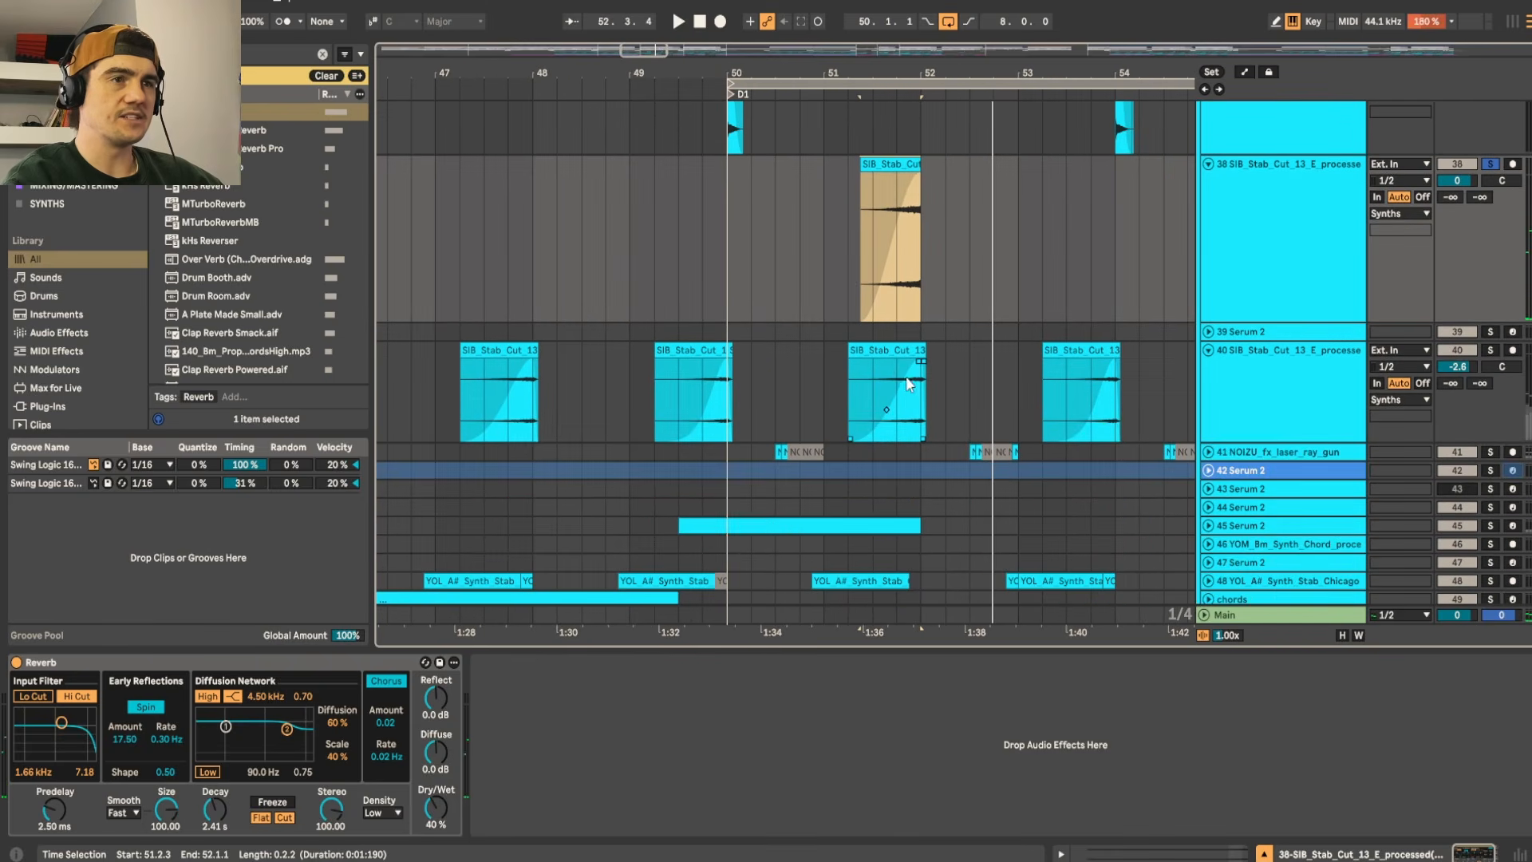
click(910, 384)
click(1490, 349)
key(space)
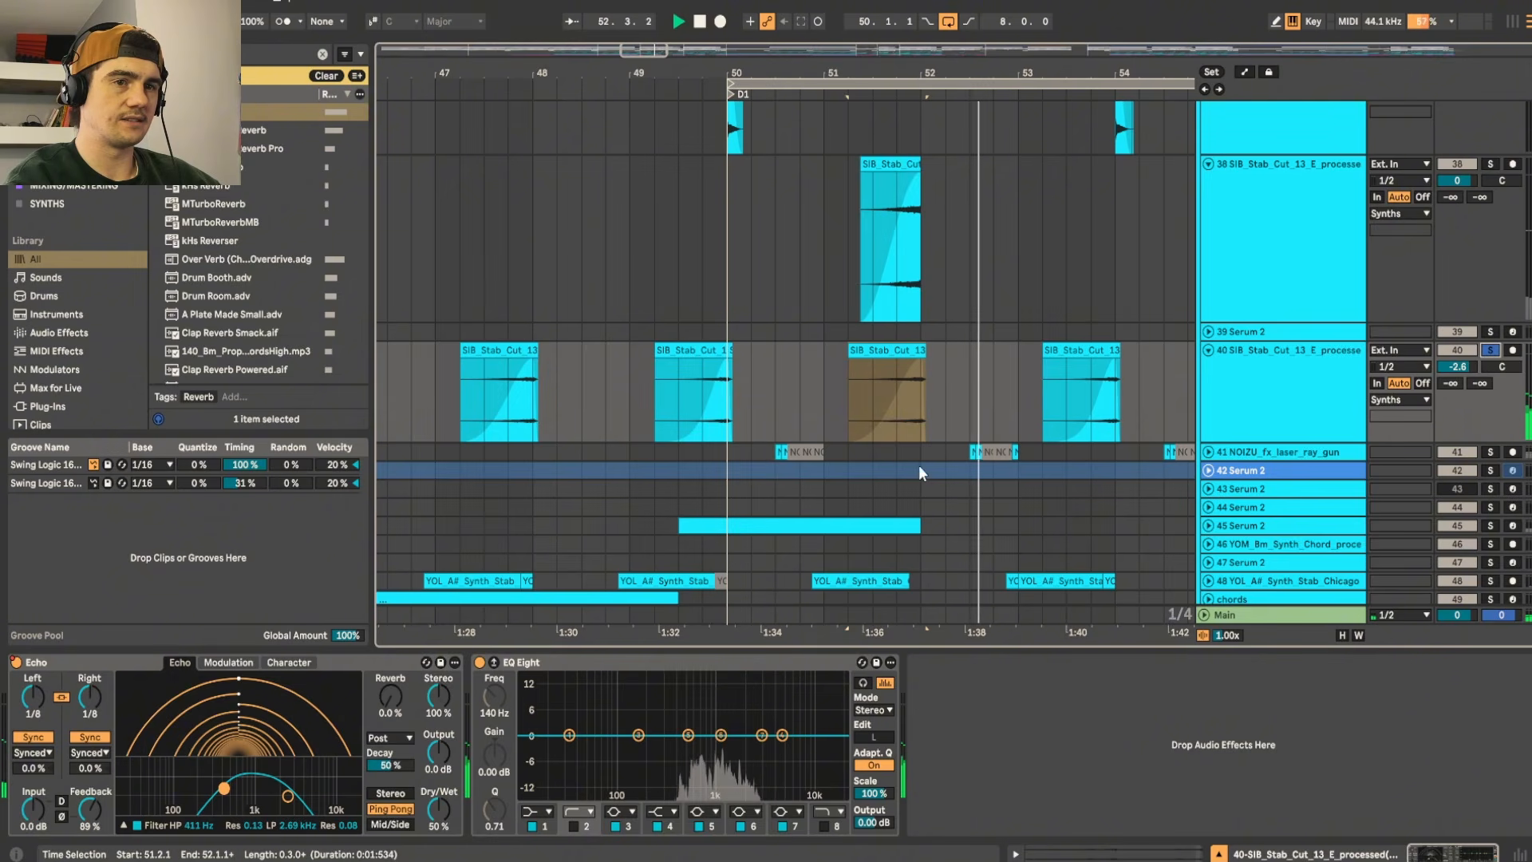
scroll(918, 473, up, 3)
key(space)
Step: Try deleting track 38 and showing the Echo's Device On automation on the existing tail track
click(1279, 373)
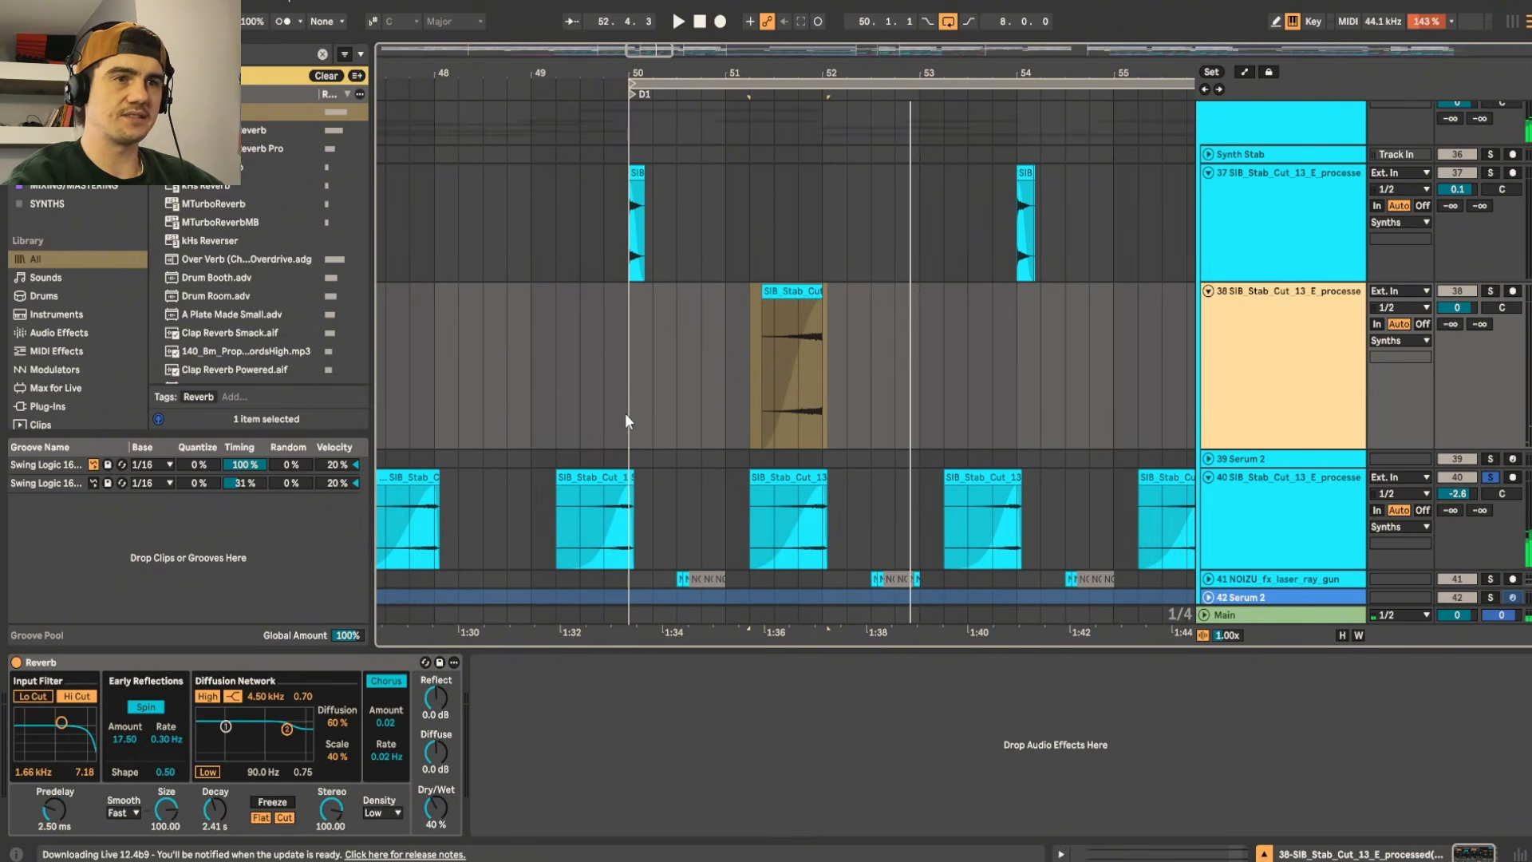
key(Delete)
click(762, 339)
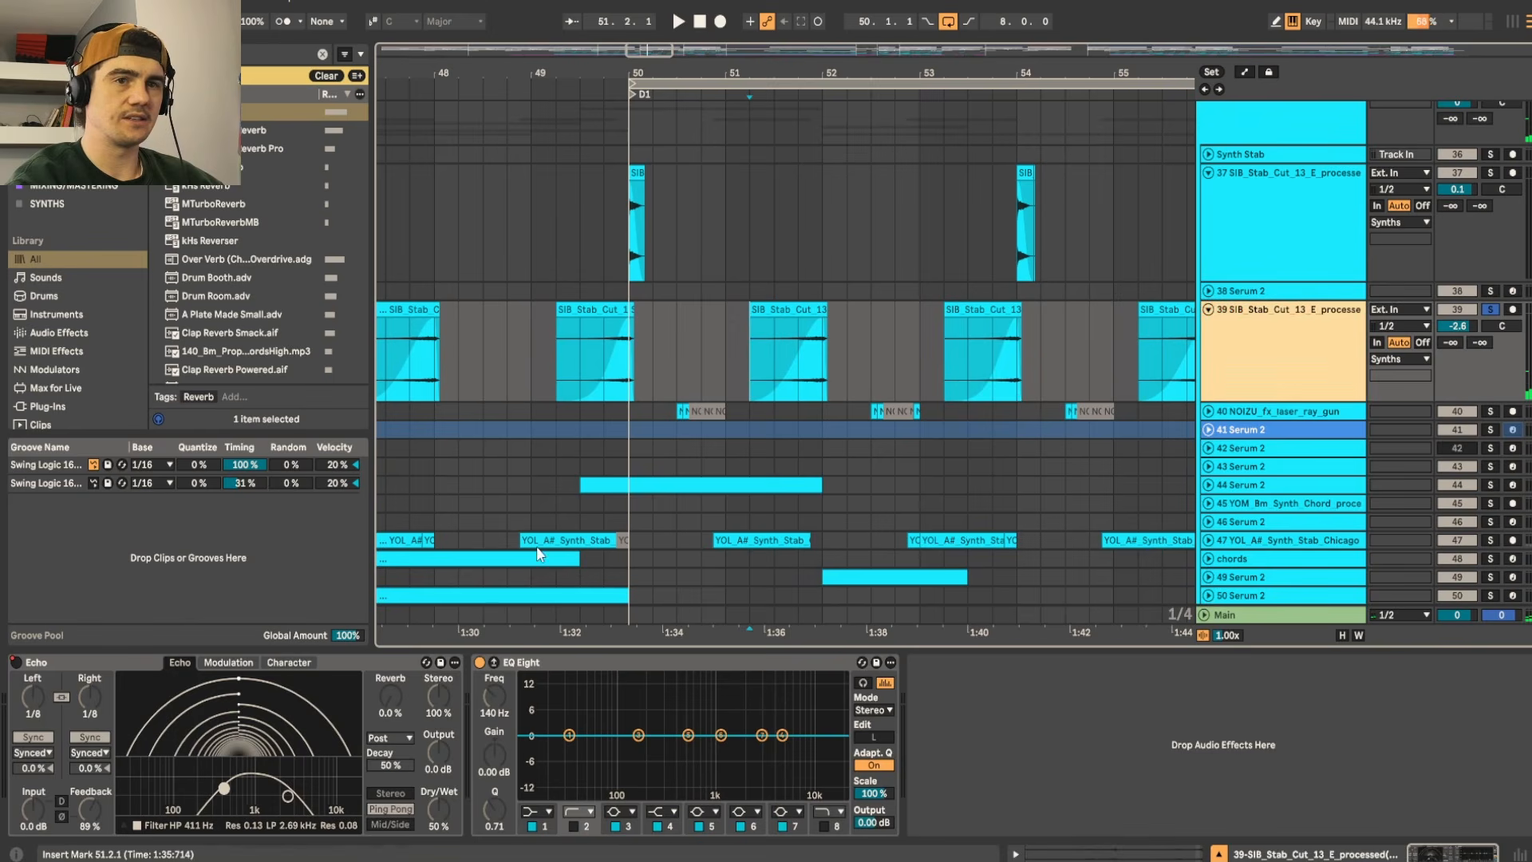
right_click(12, 672)
click(35, 688)
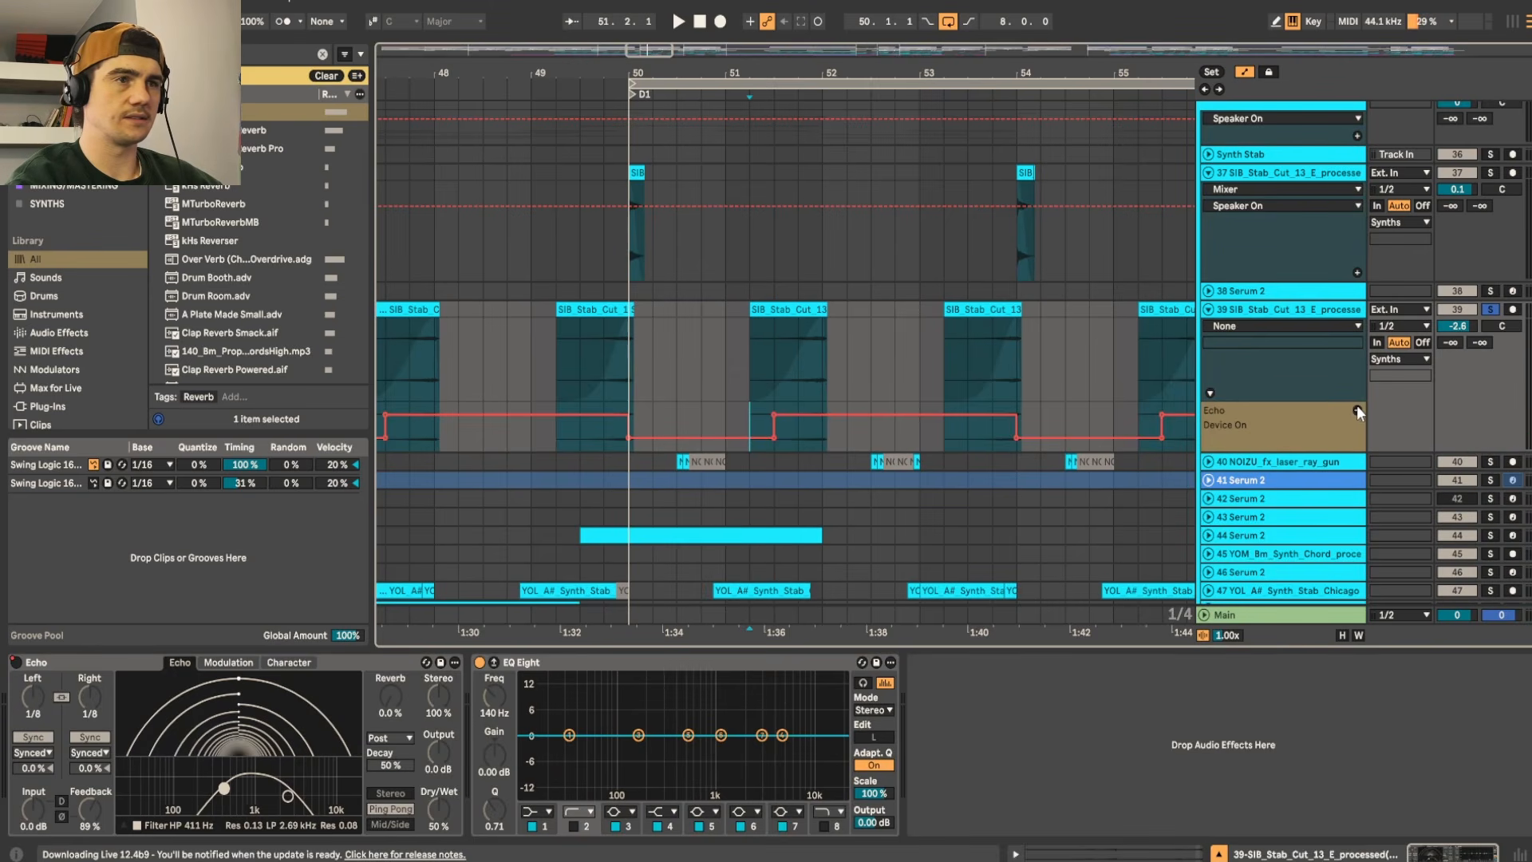
key(ctrl+z)
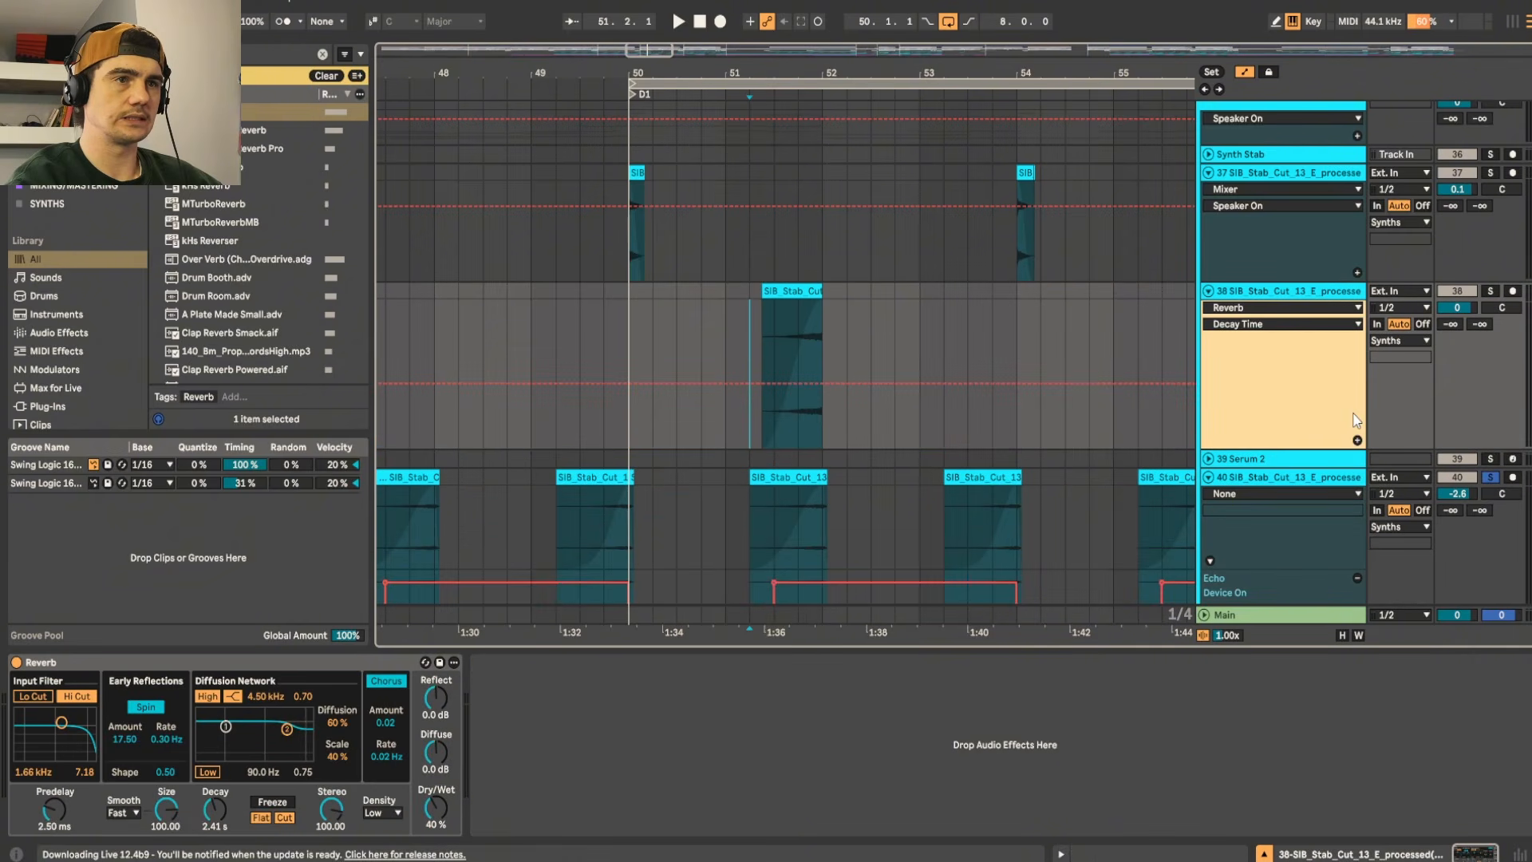
Step: Insert an audio track below track 38 and collapse track 38
key(ctrl+t)
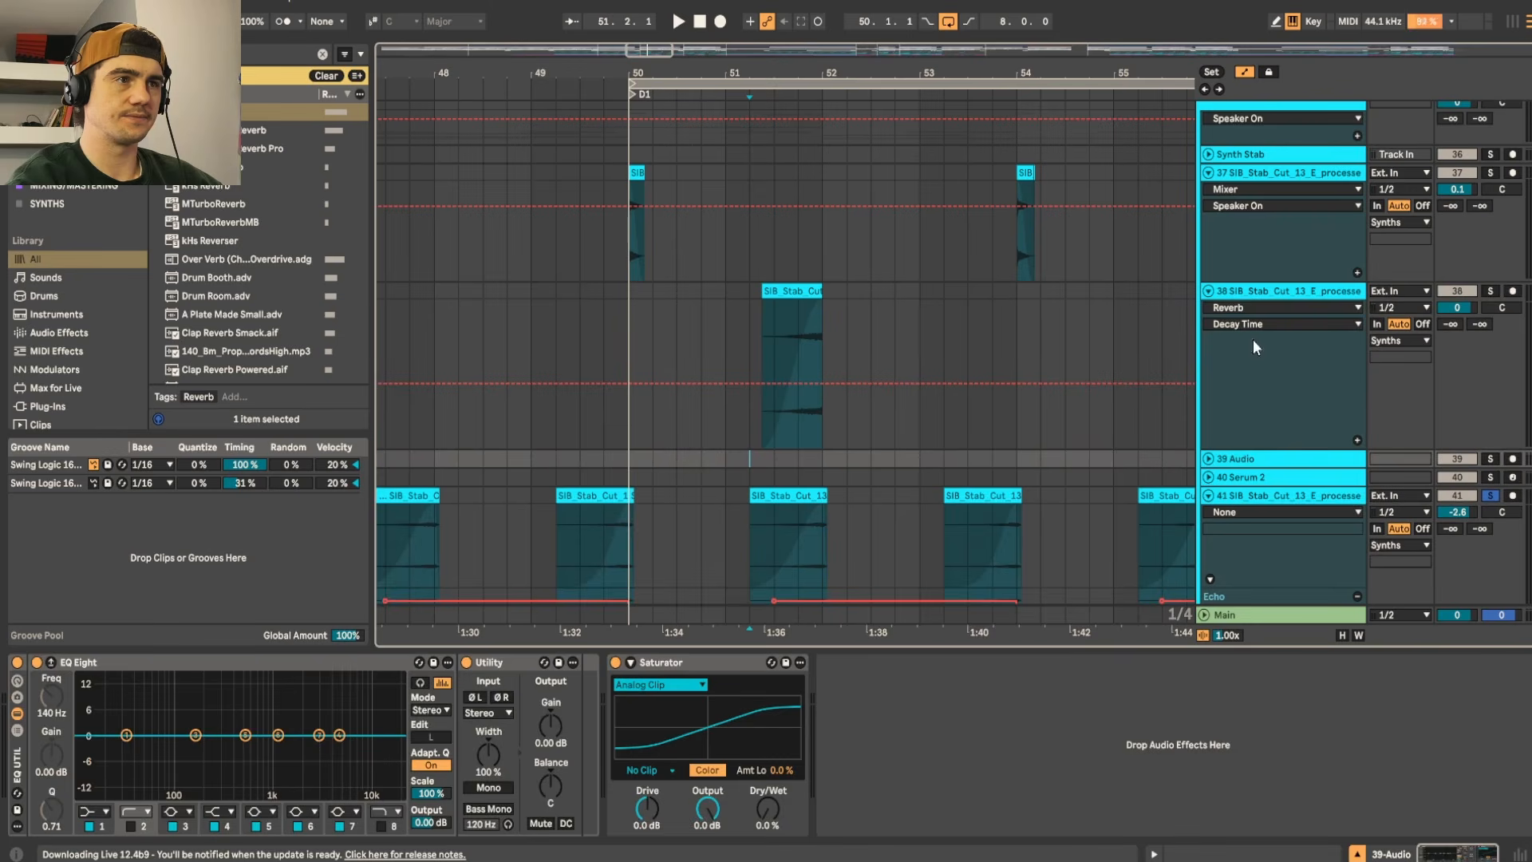
click(1209, 291)
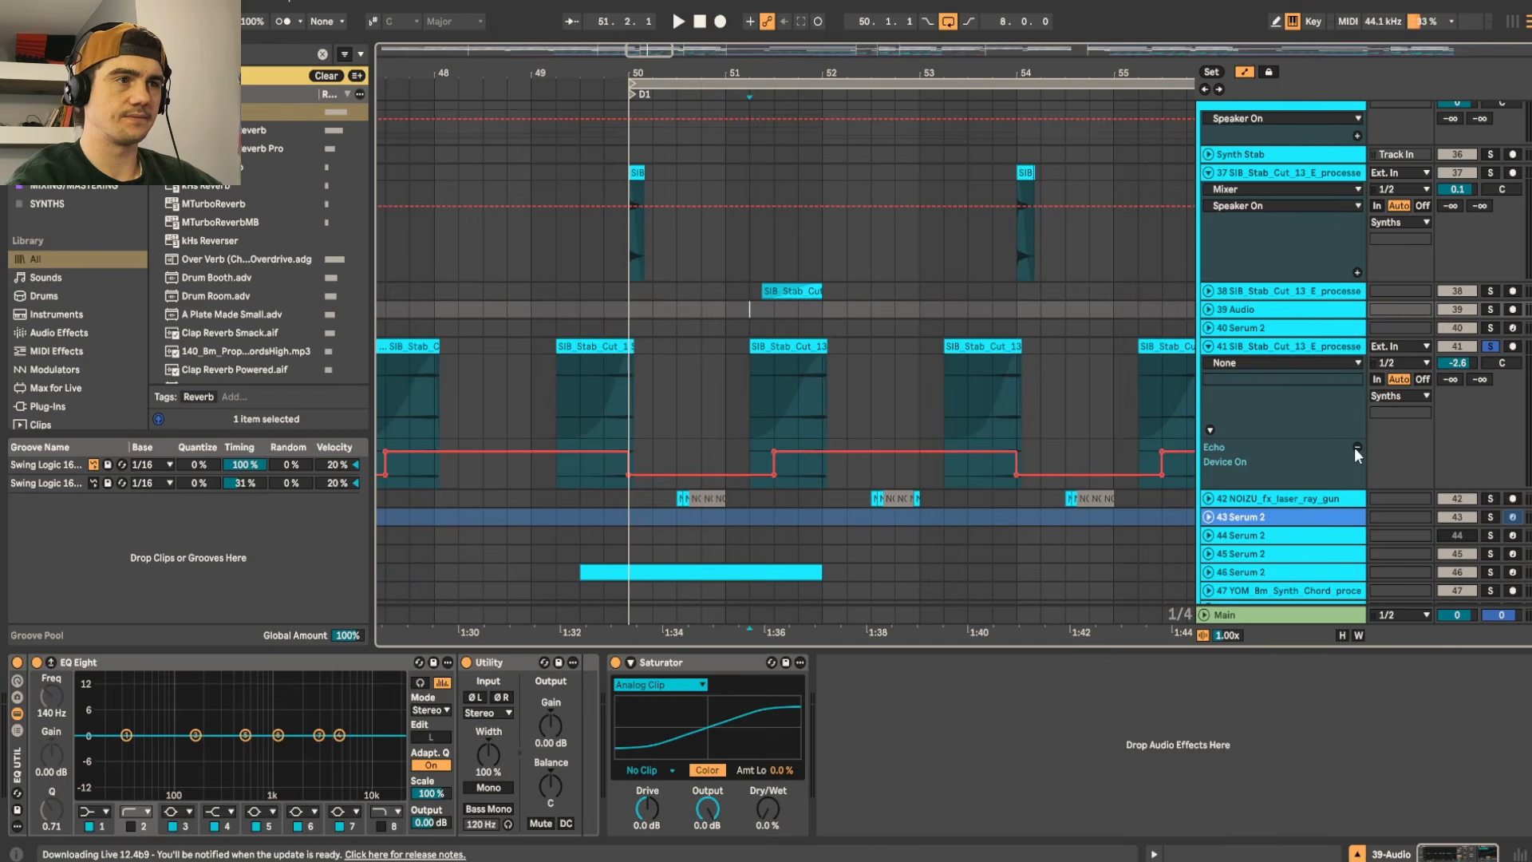
Step: Show the Echo's Device On automation on track 41 around the clip at 51.2.1
click(1269, 351)
click(16, 663)
right_click(15, 661)
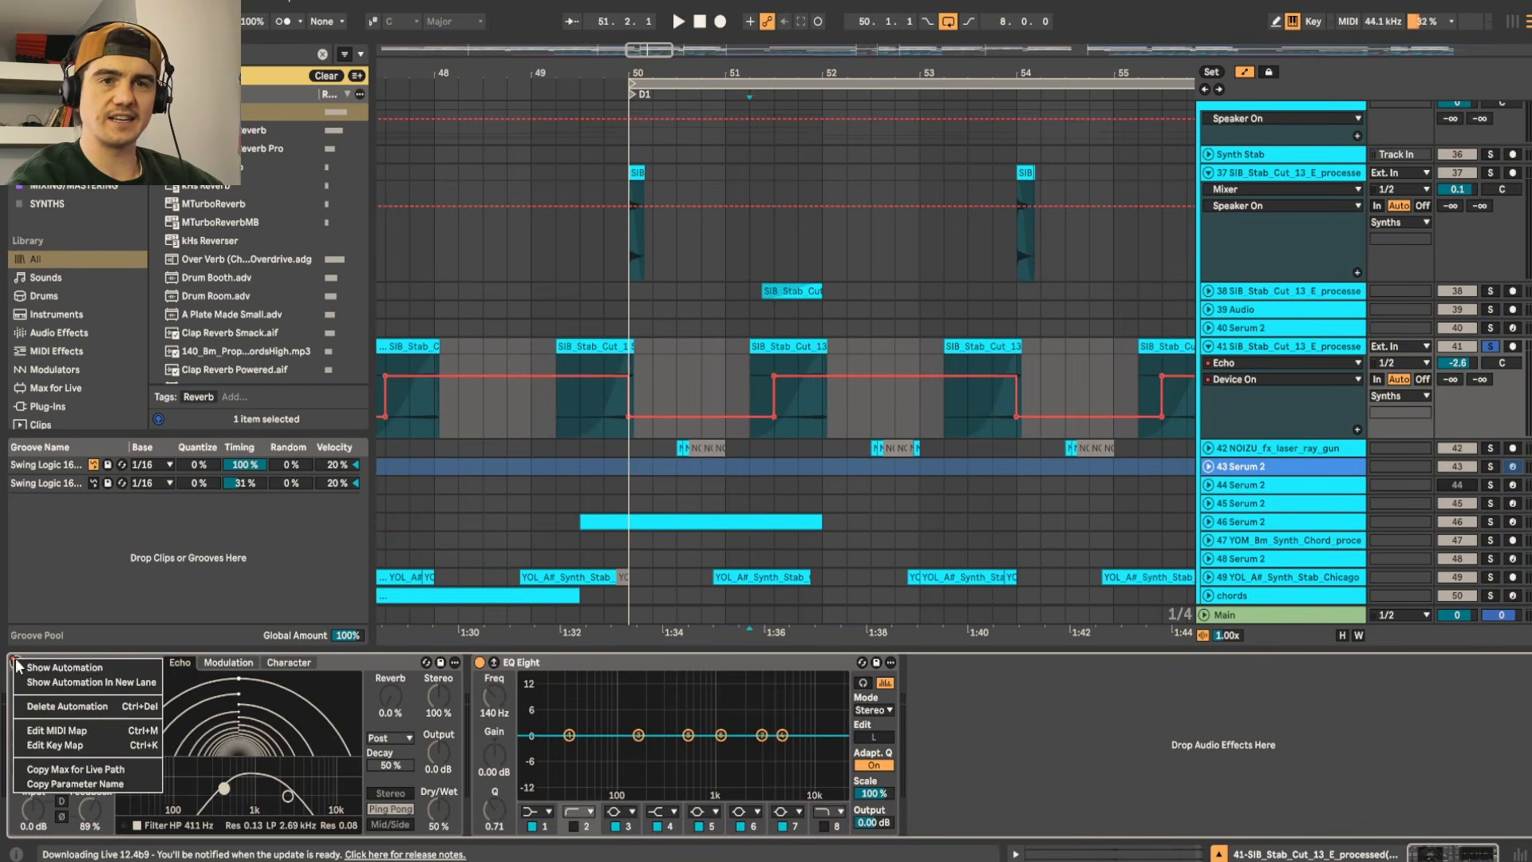
click(56, 668)
scroll(836, 383, up, 5)
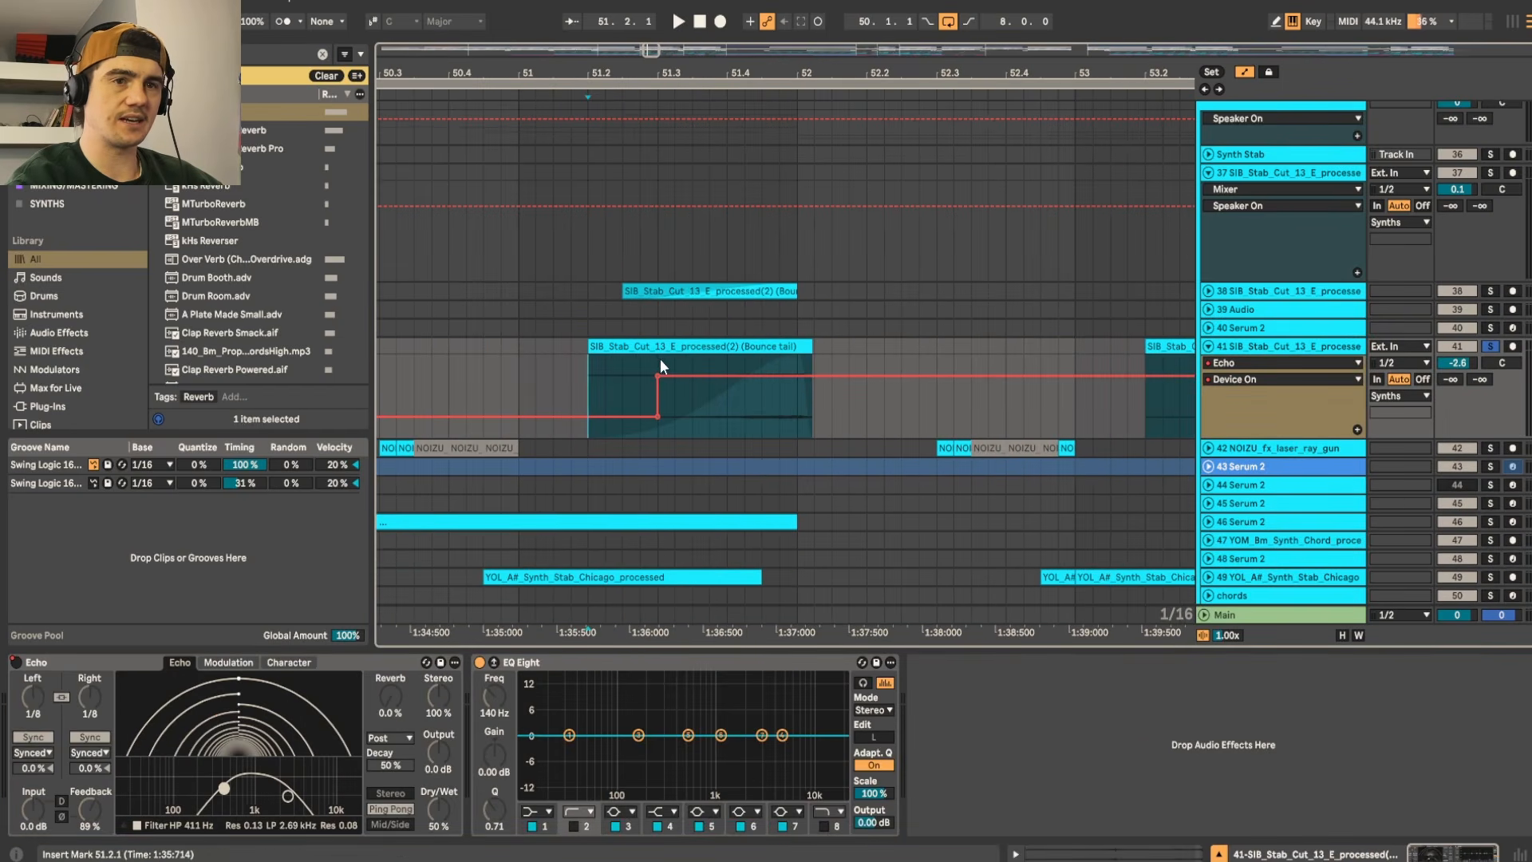
Step: Show the Echo's Dry/Wet automation on track 41 and play the track from 51.3.1
click(440, 826)
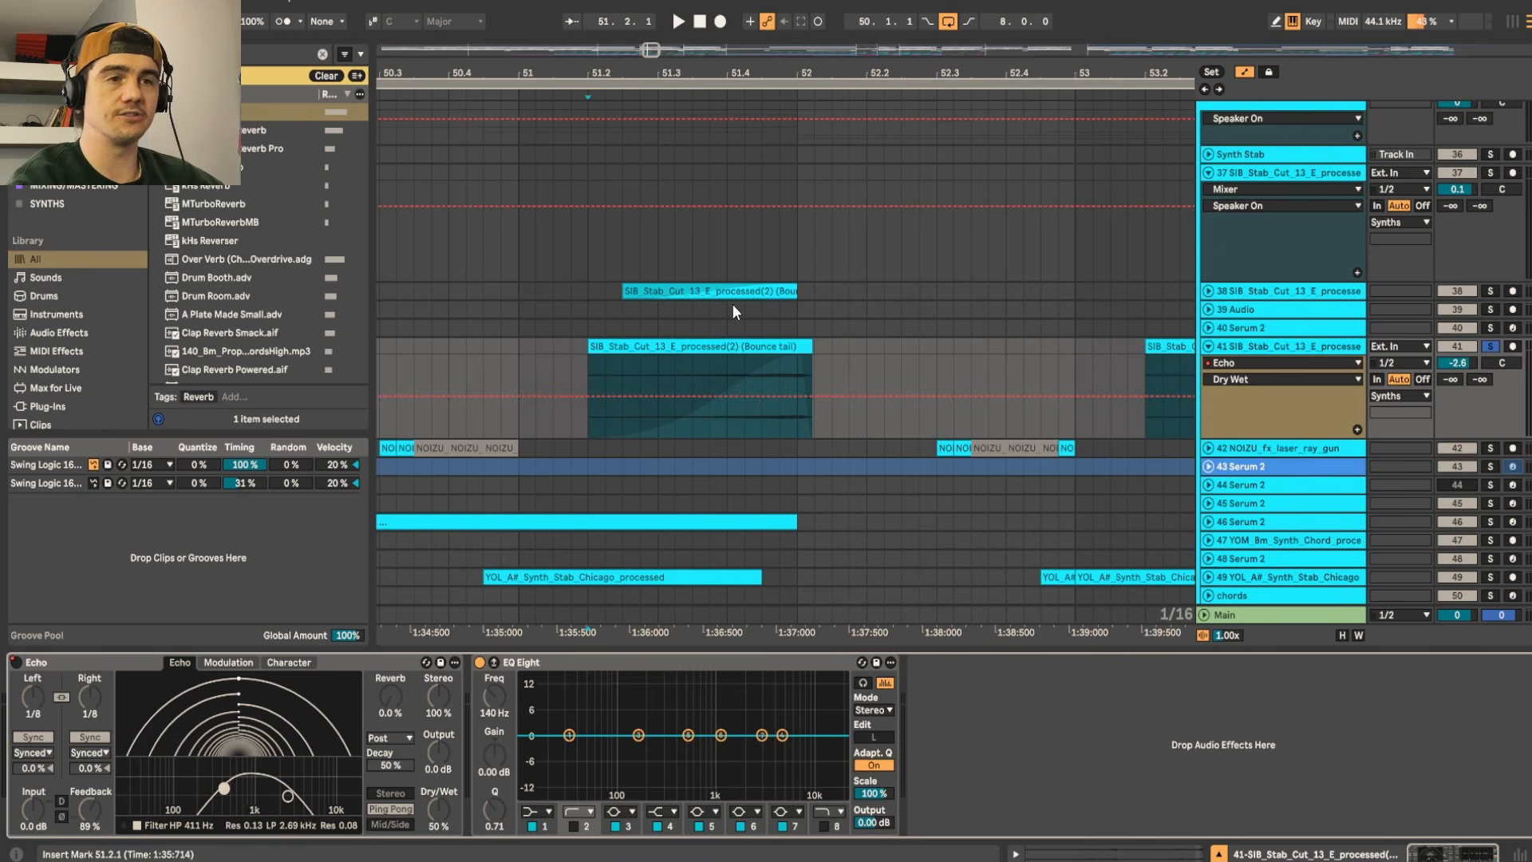
click(657, 382)
key(space)
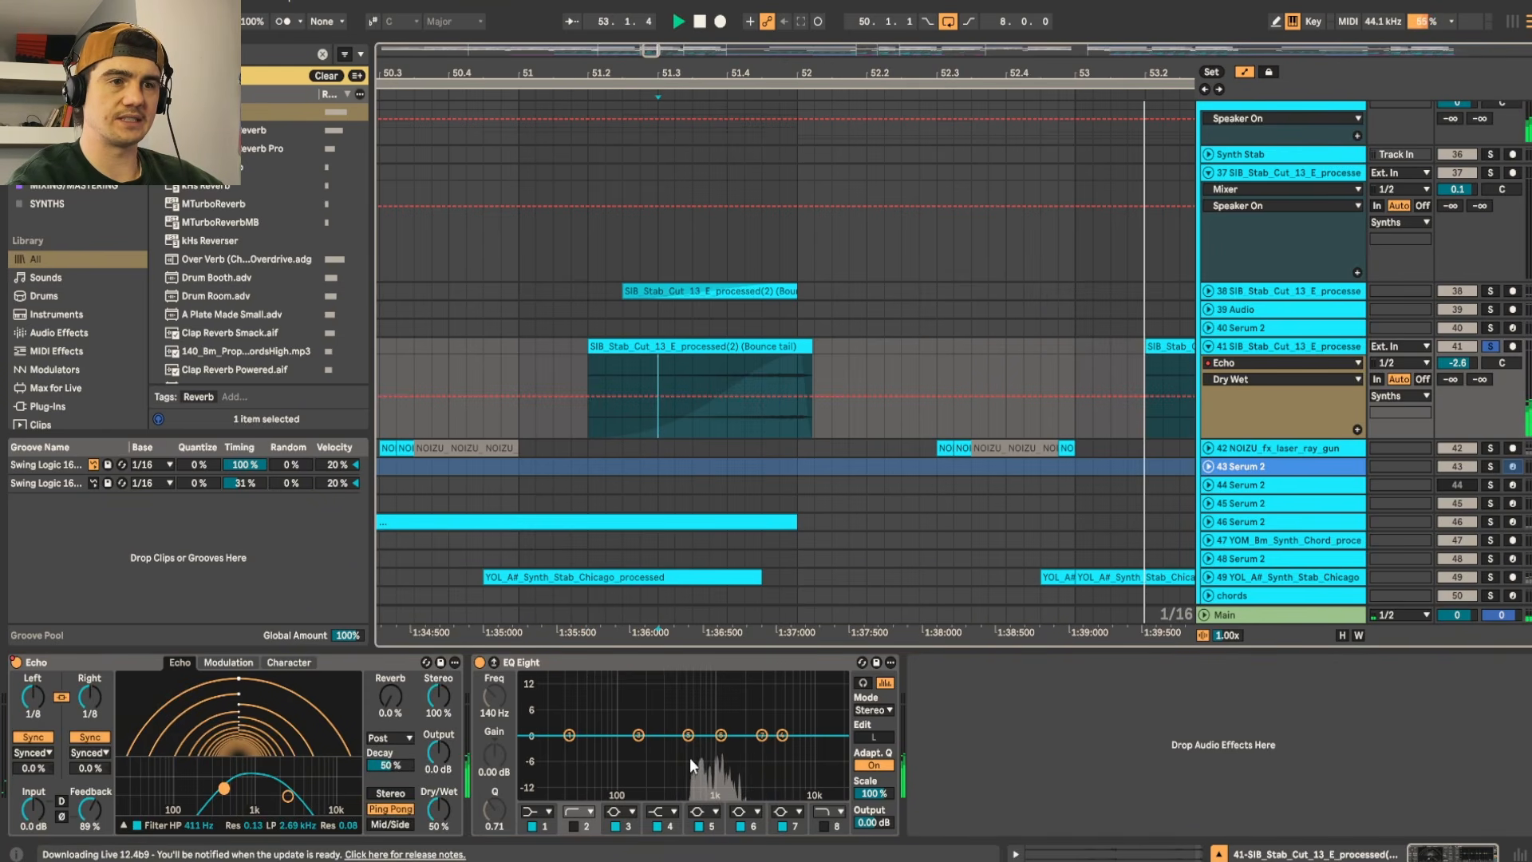
key(space)
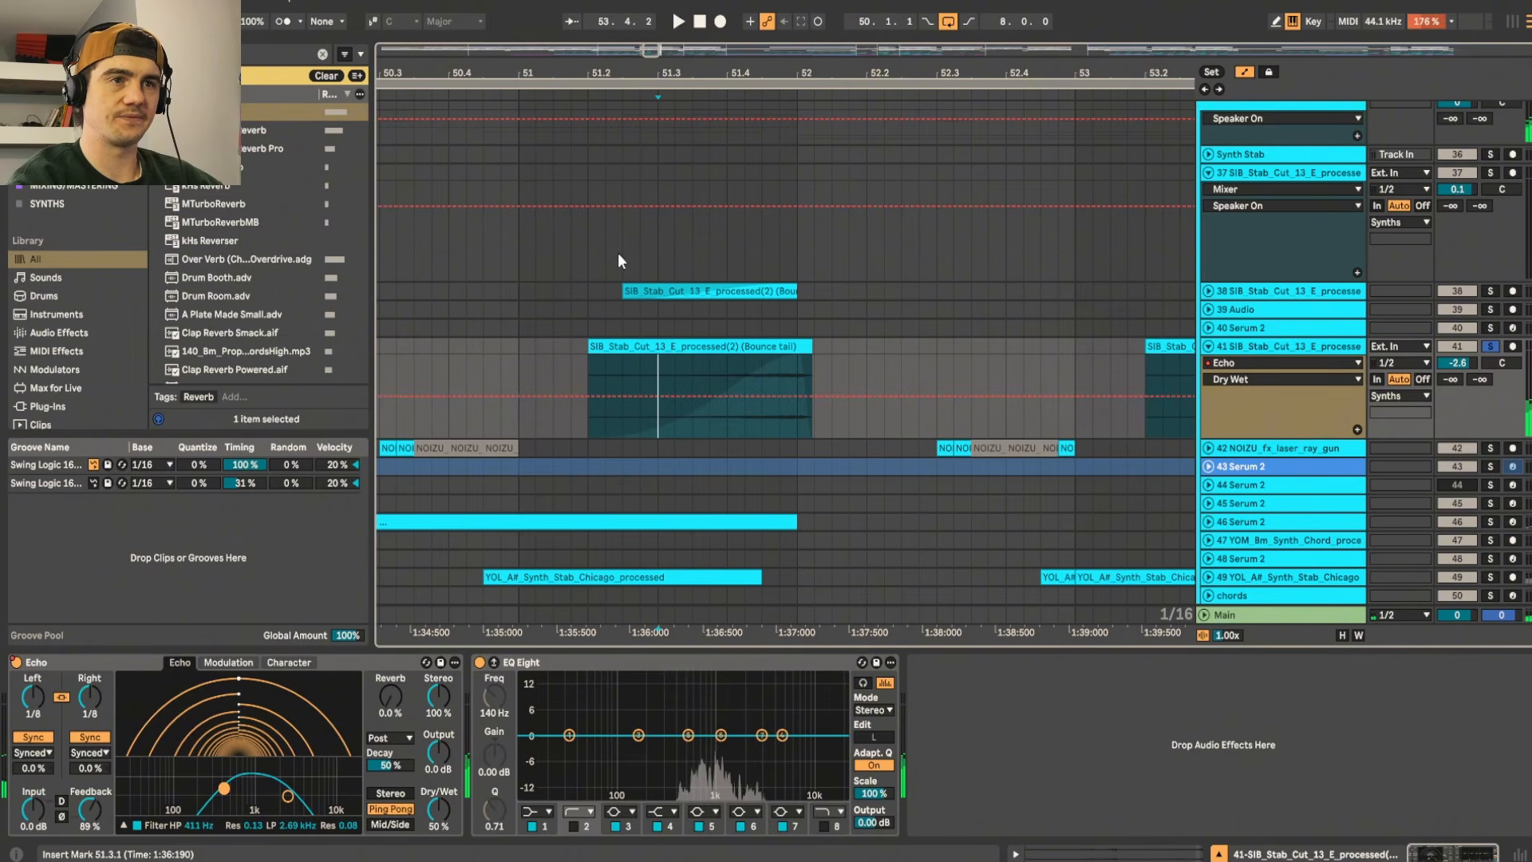
Step: Select track 41's clip at 51.2.1 and play it with the Echo settings in view
click(631, 346)
click(88, 803)
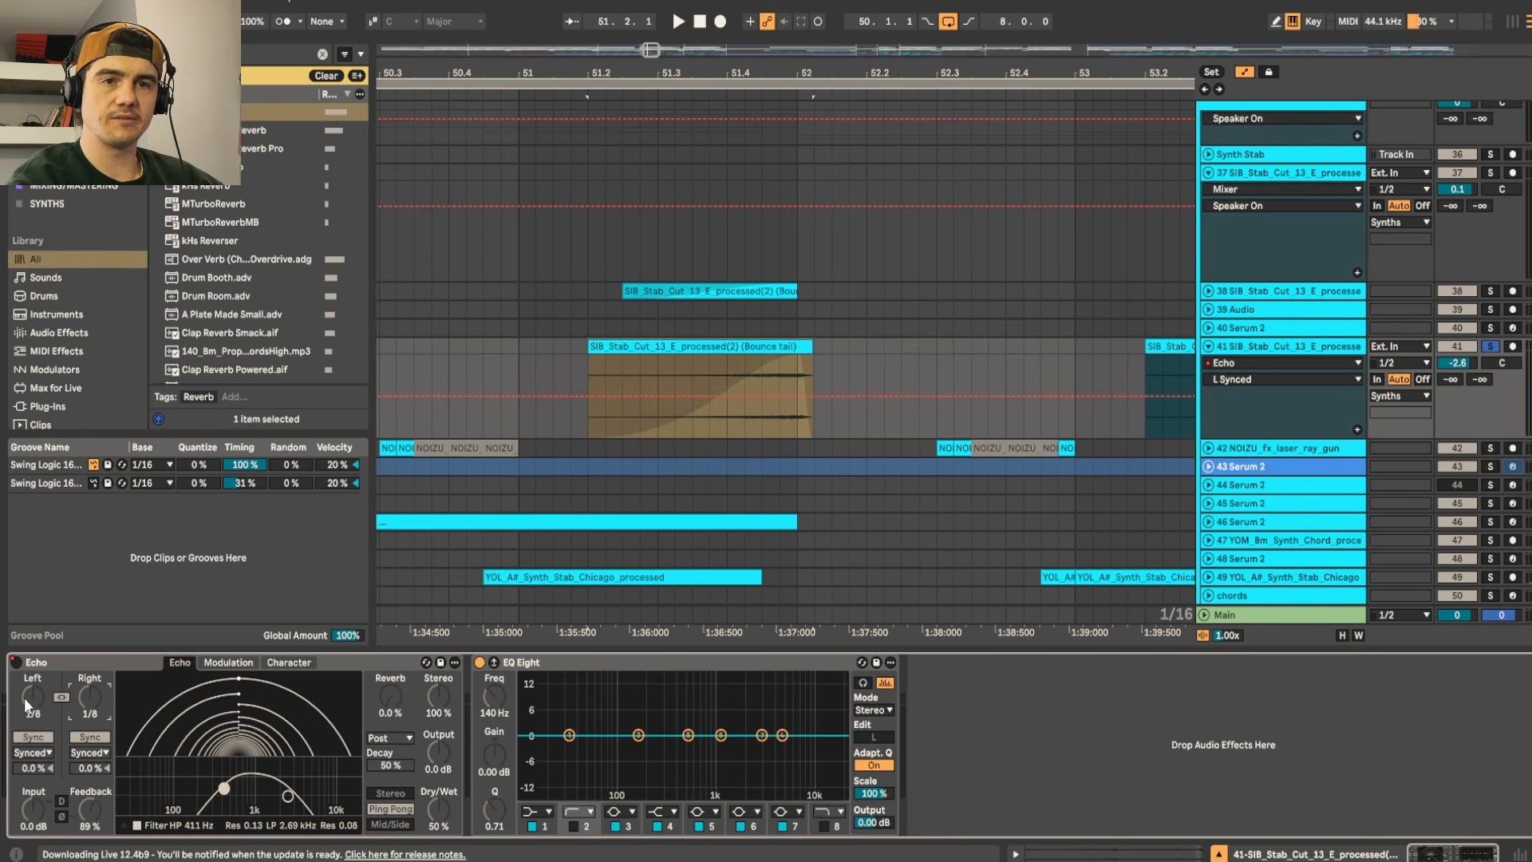
key(space)
scroll(773, 369, down, 3)
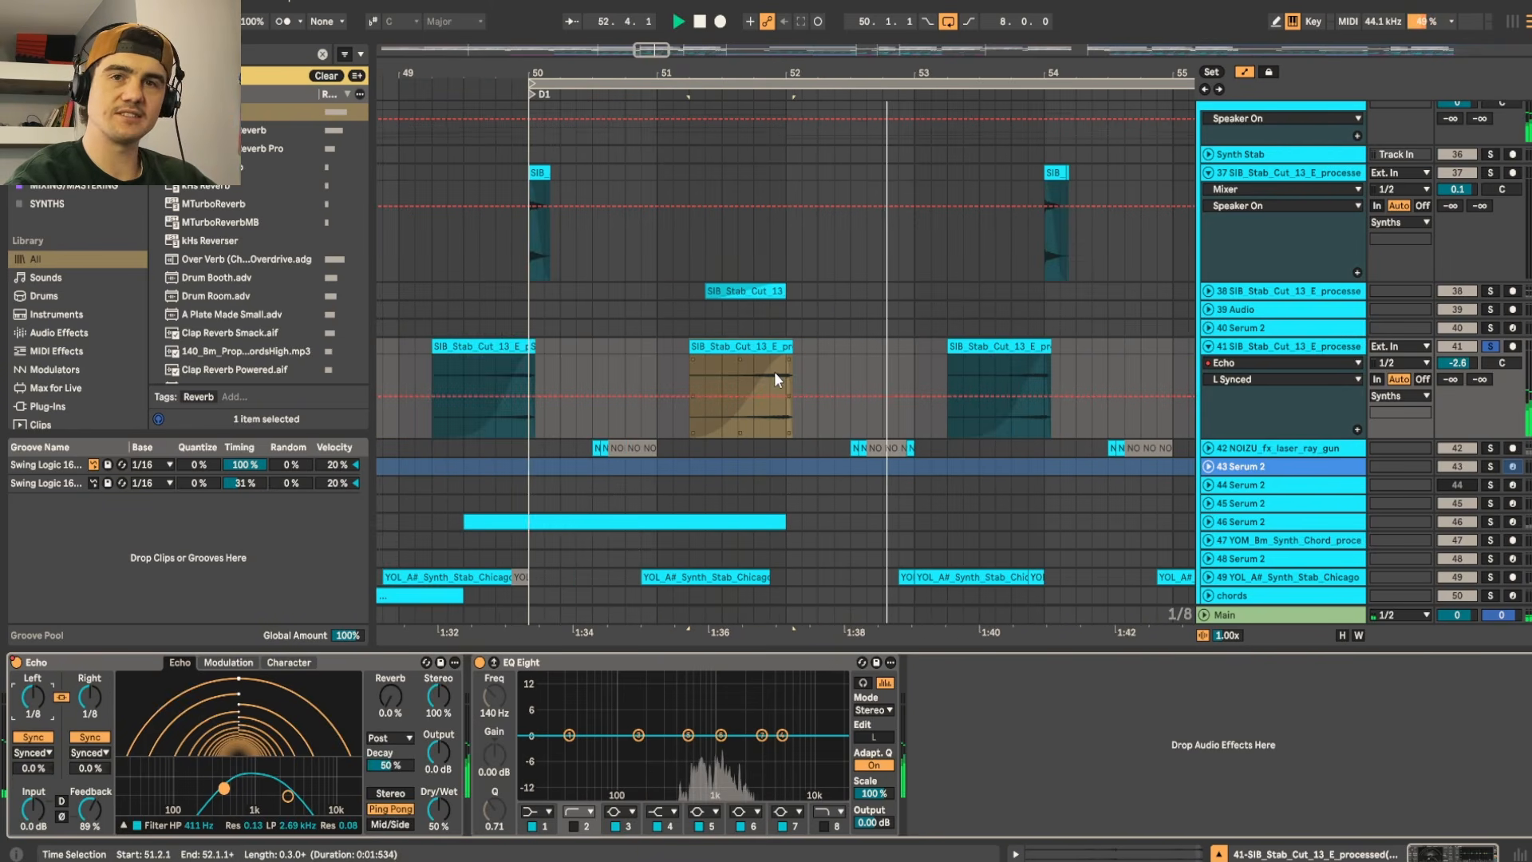
scroll(597, 324, down, 3)
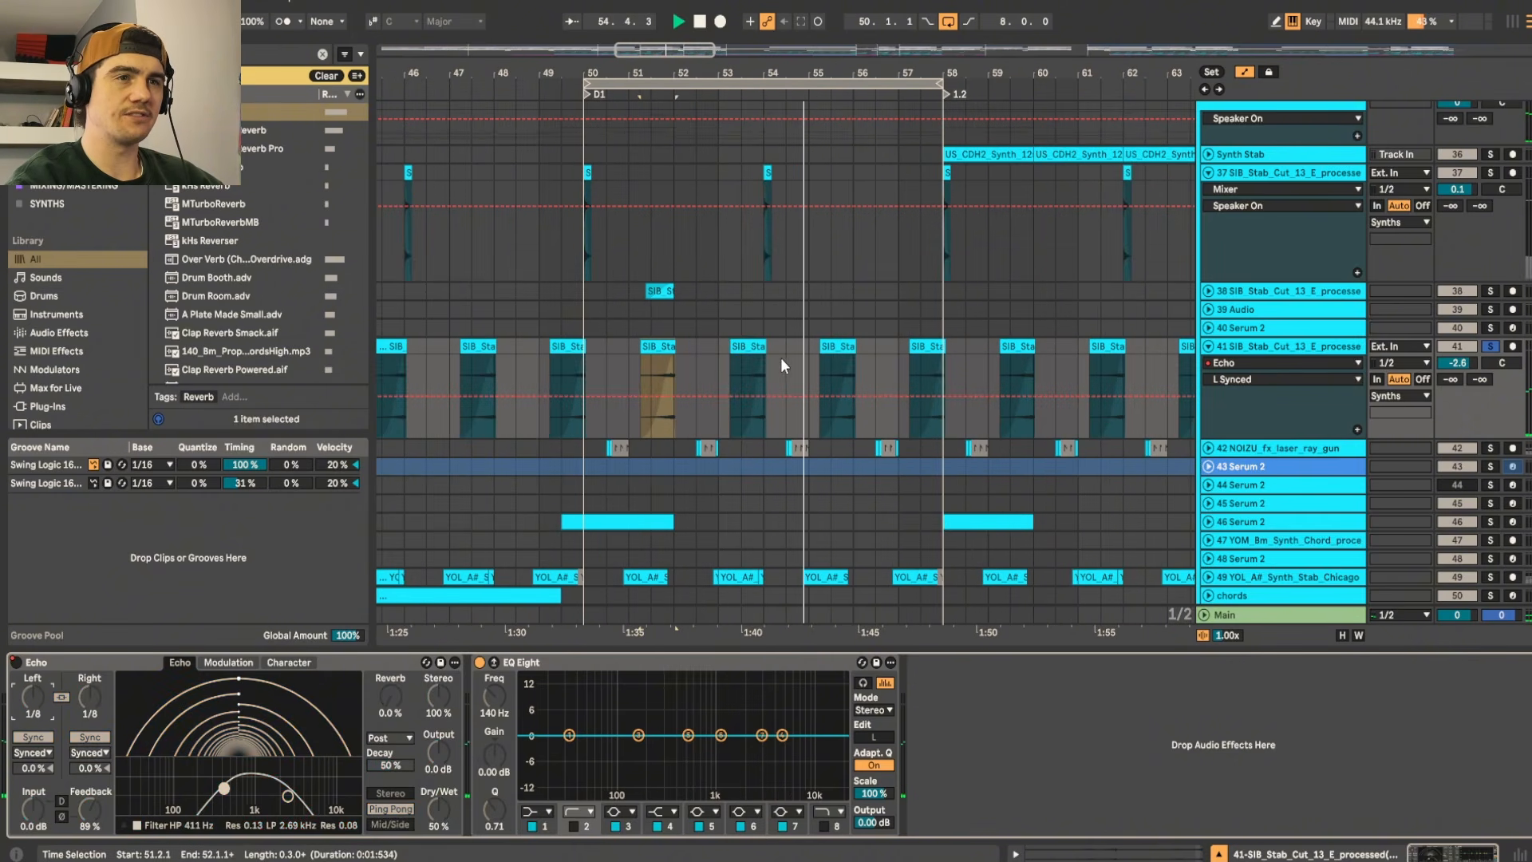
Step: Select the range from 50.1.1 to 52.1.1 on tracks 40 and 41 and stop playback
drag(780, 357, 846, 350)
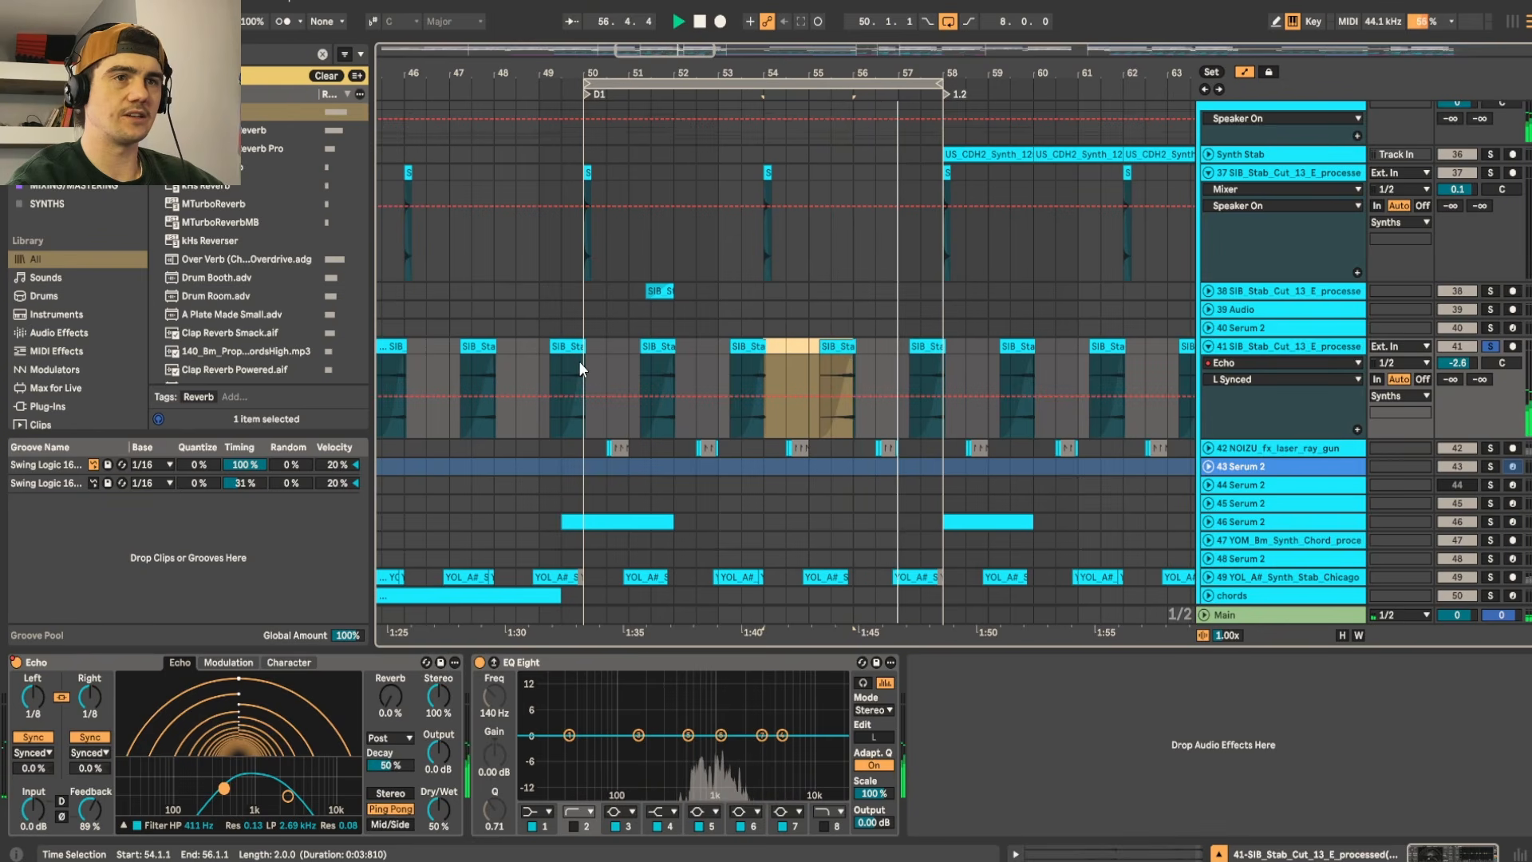
drag(583, 361, 672, 332)
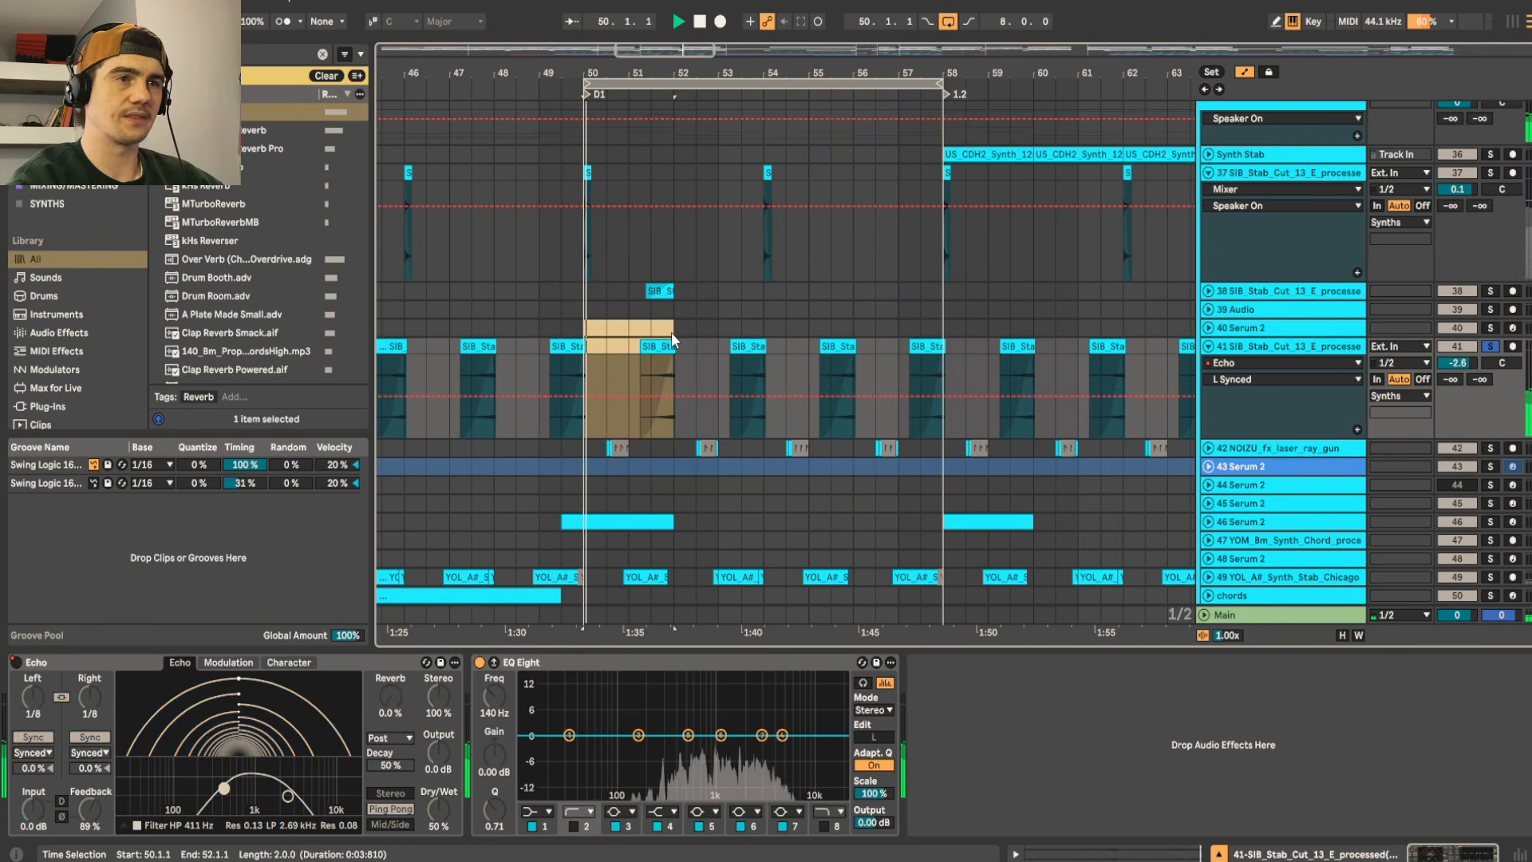
key(space)
Step: Solo tracks 37 and 41 together and play the stab with its reversed tails from 50.1.1
click(1489, 174)
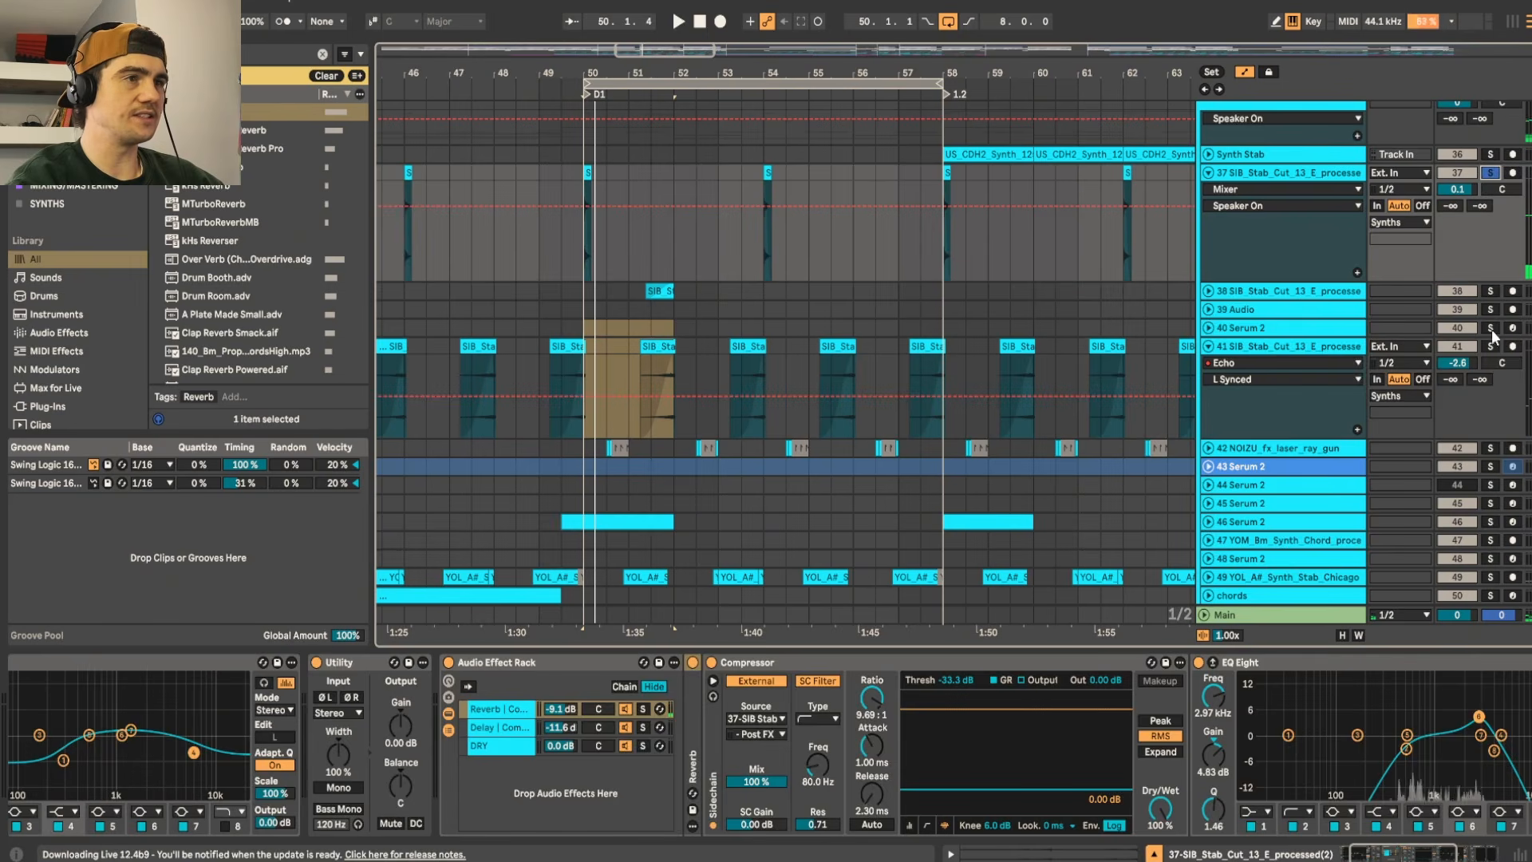
ctrl+click(1492, 348)
key(space)
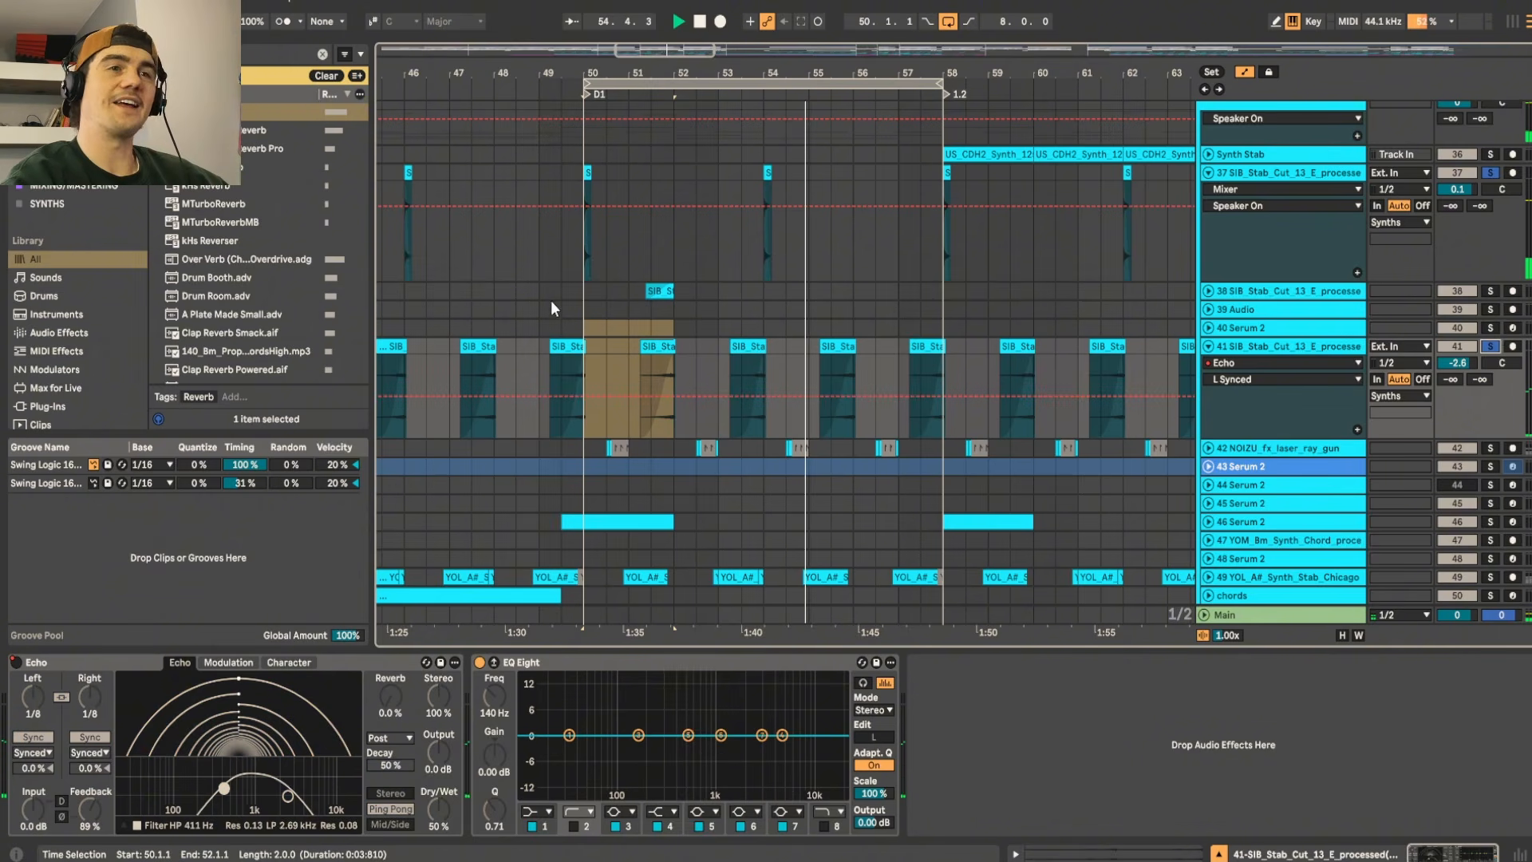
click(583, 307)
key(space)
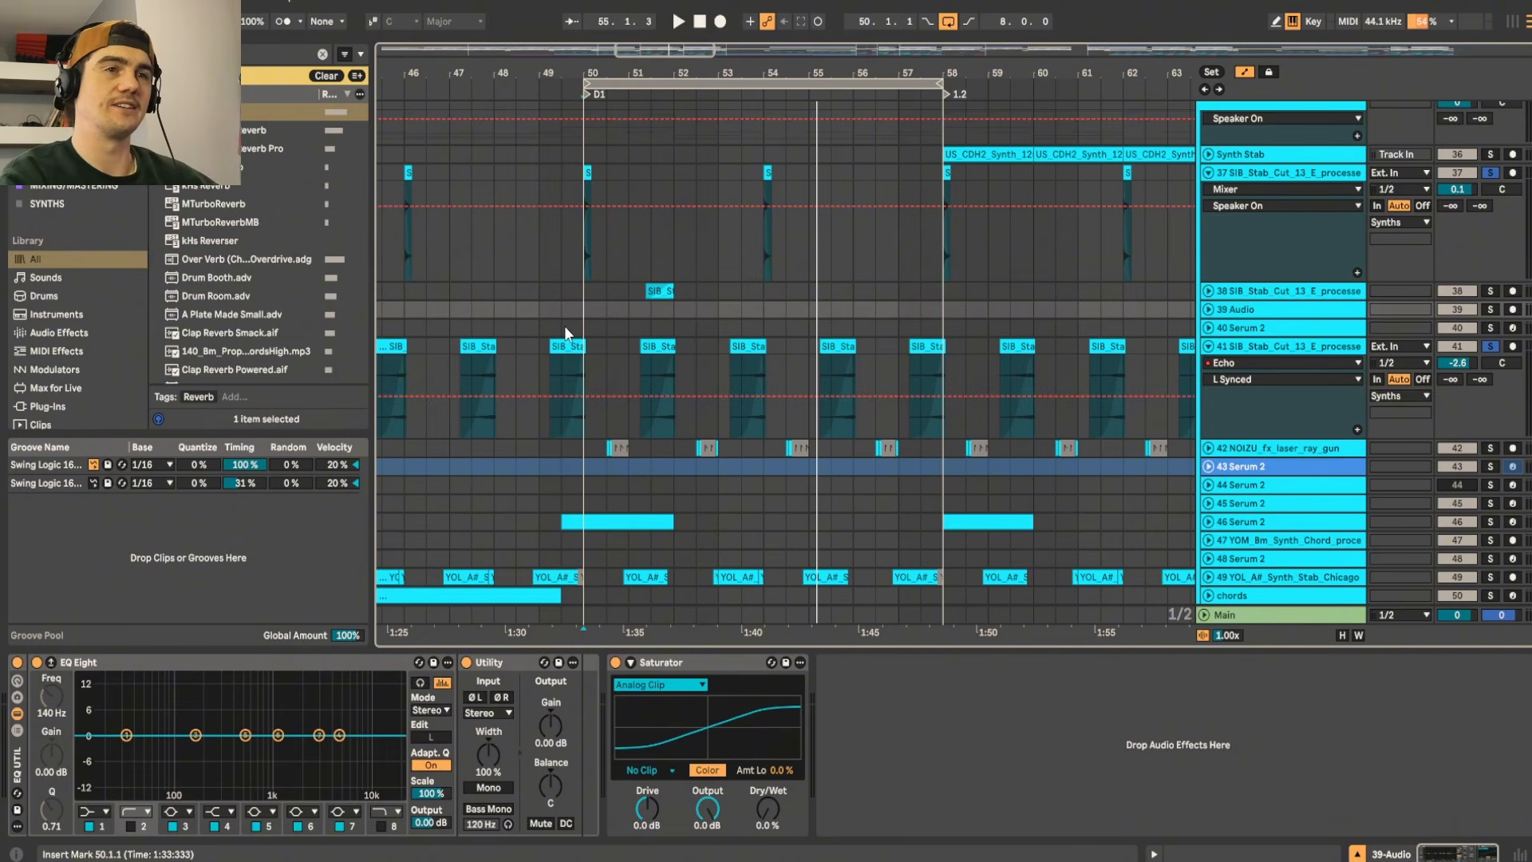
scroll(582, 300, up, 3)
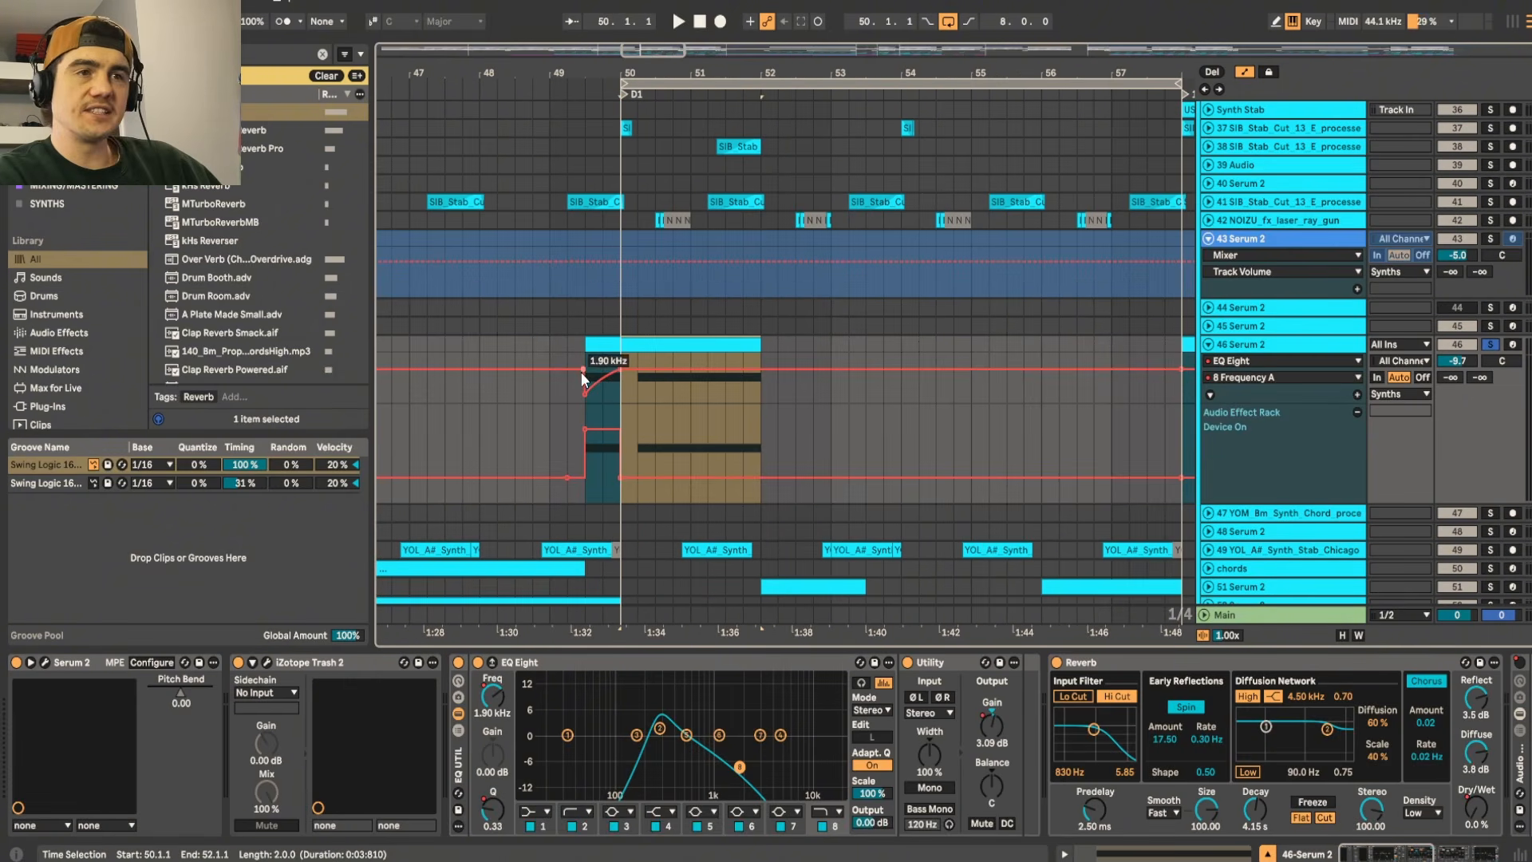
Step: Open the Serum 2 editor on track 46, view its oscillators and FX page, and close it
click(638, 385)
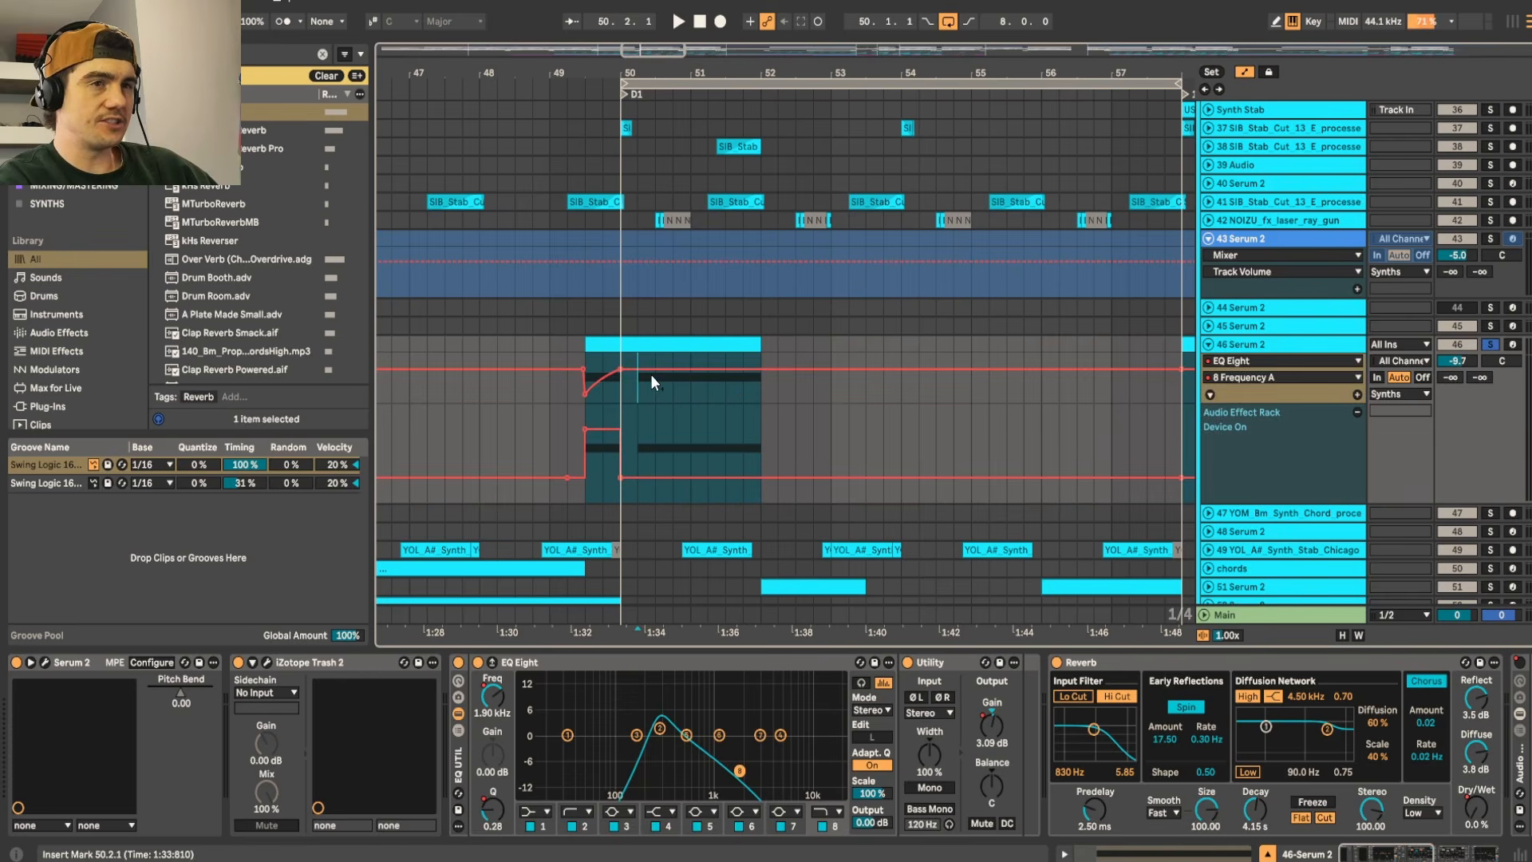
click(653, 345)
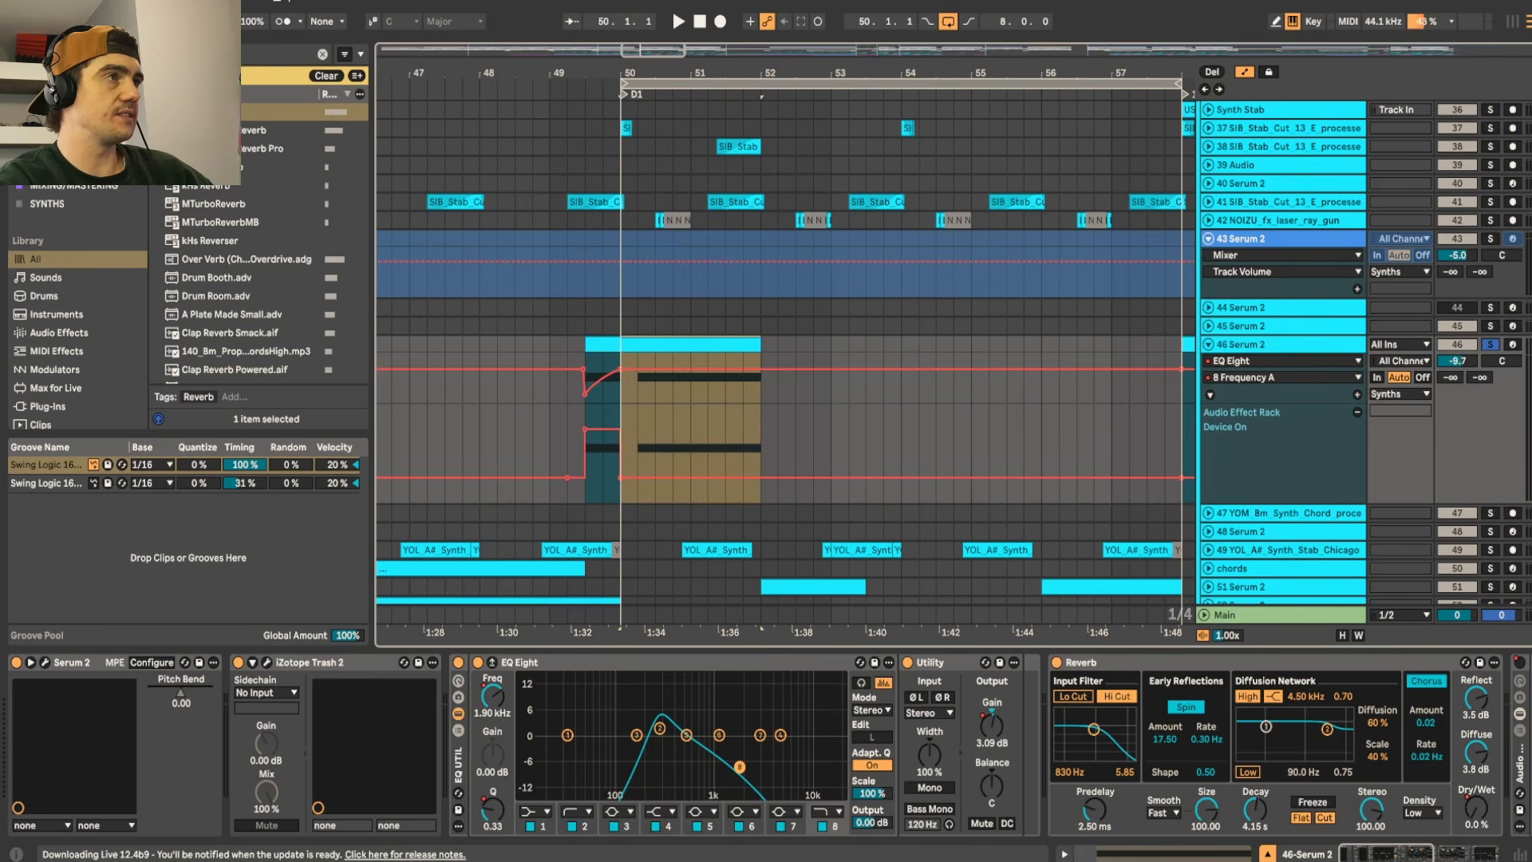
click(30, 662)
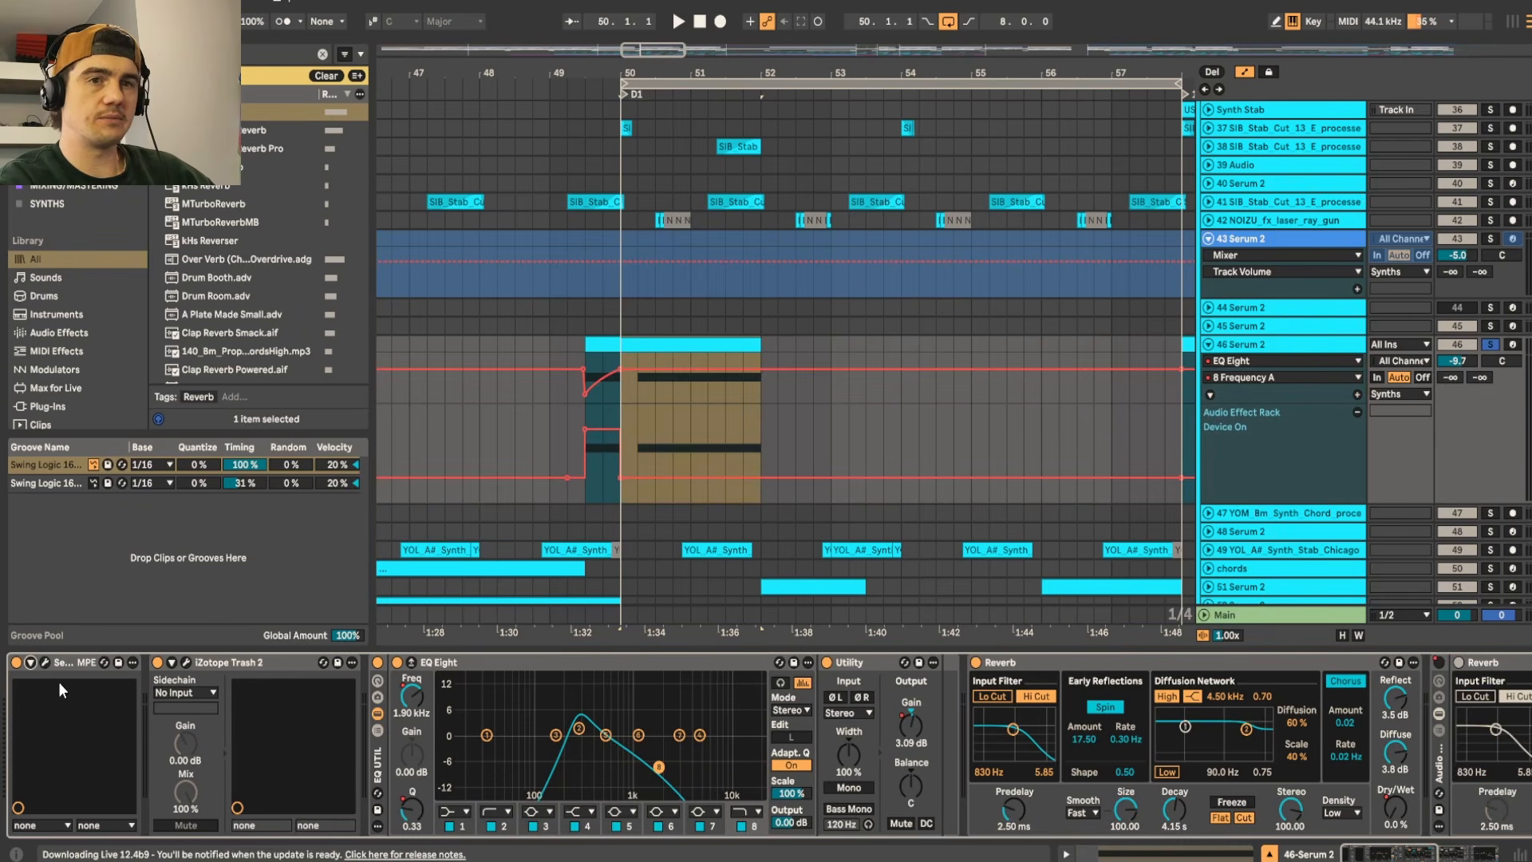
click(42, 665)
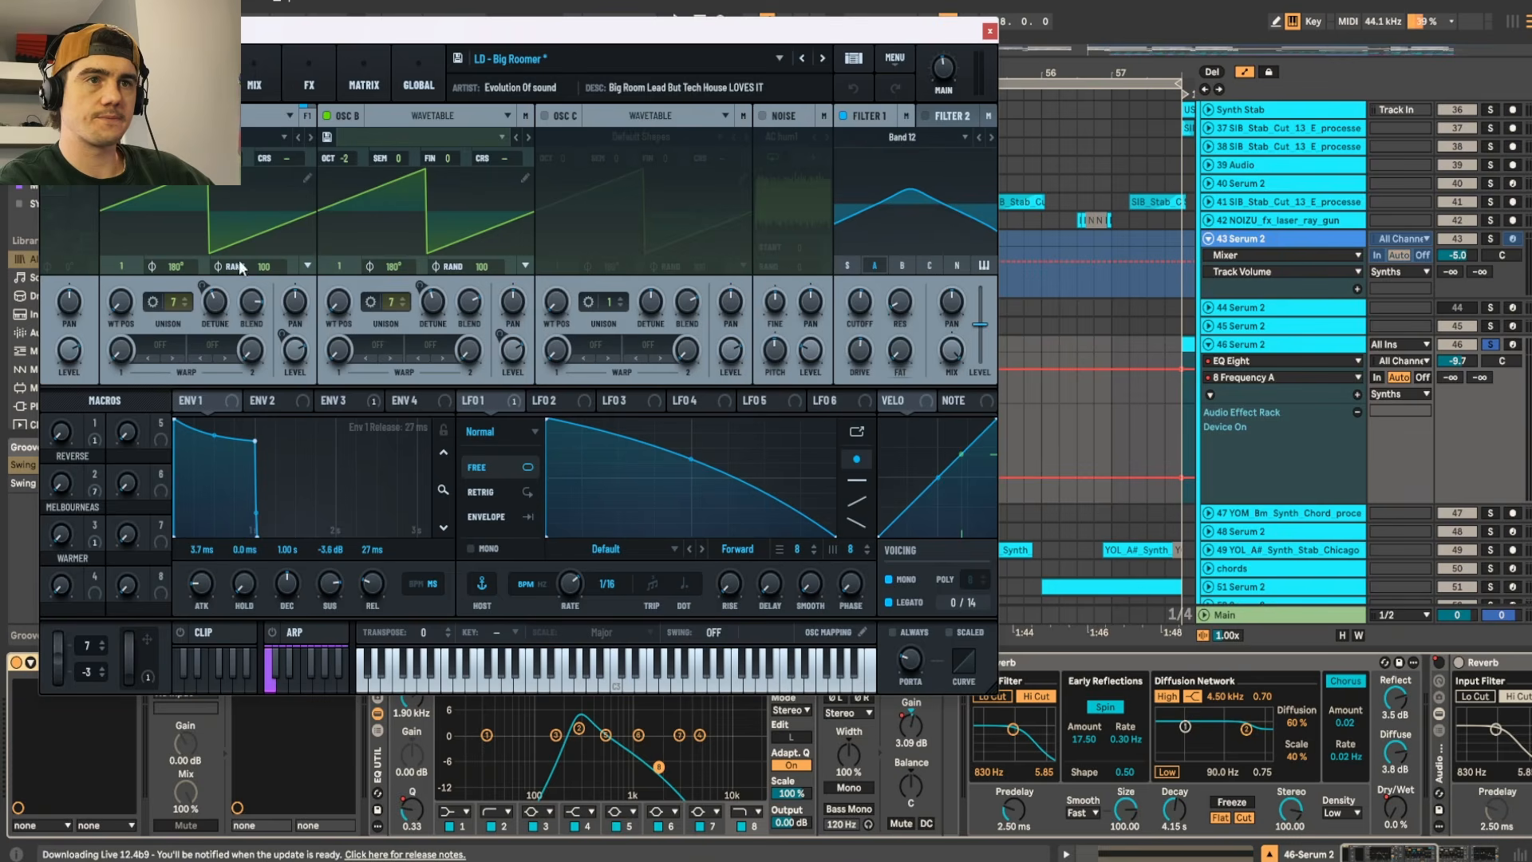
drag(517, 46, 704, 122)
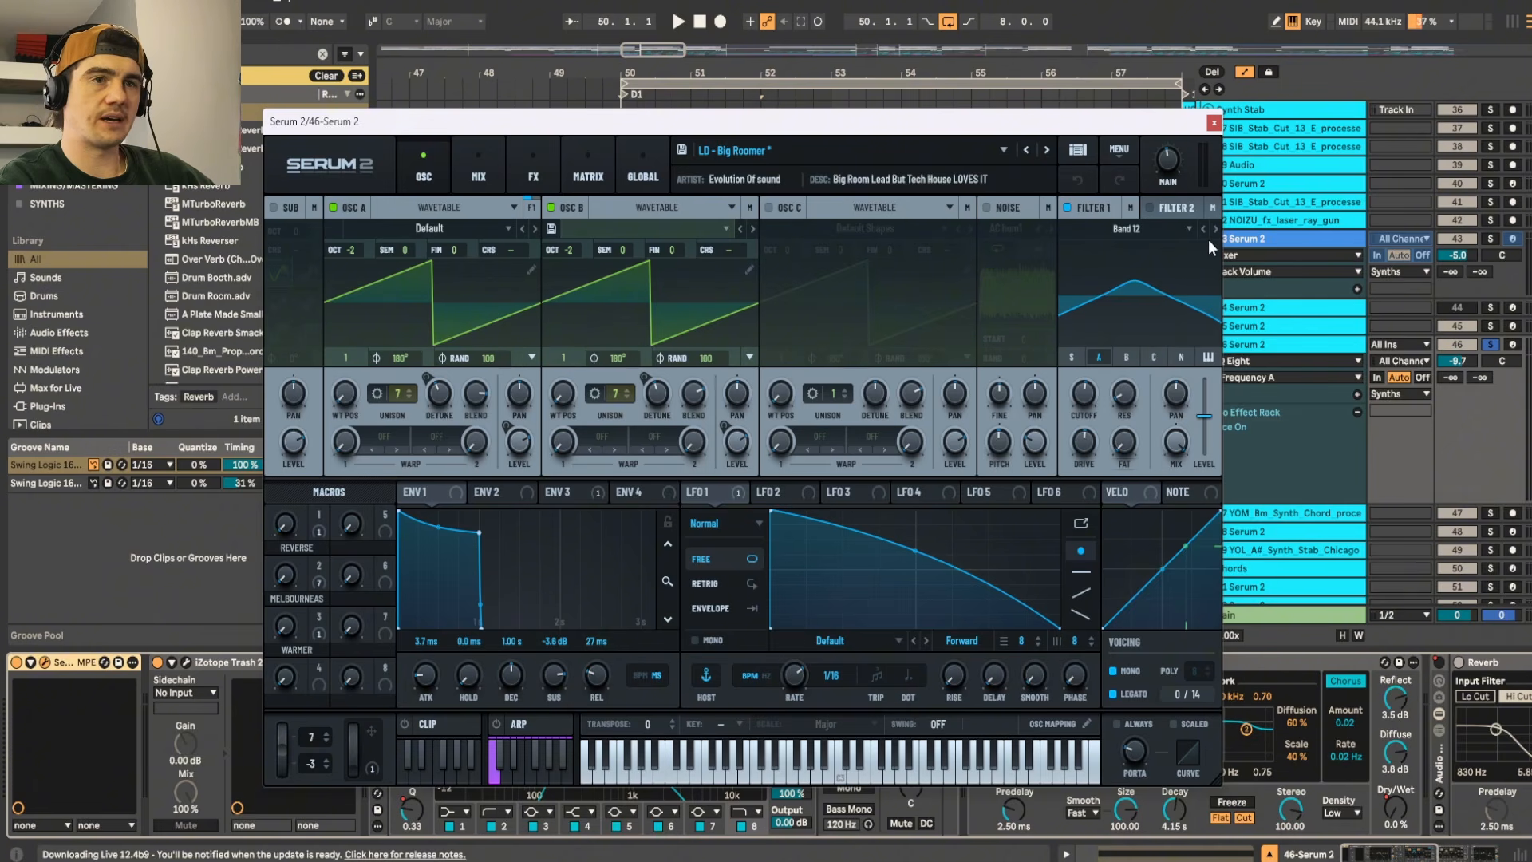
click(527, 174)
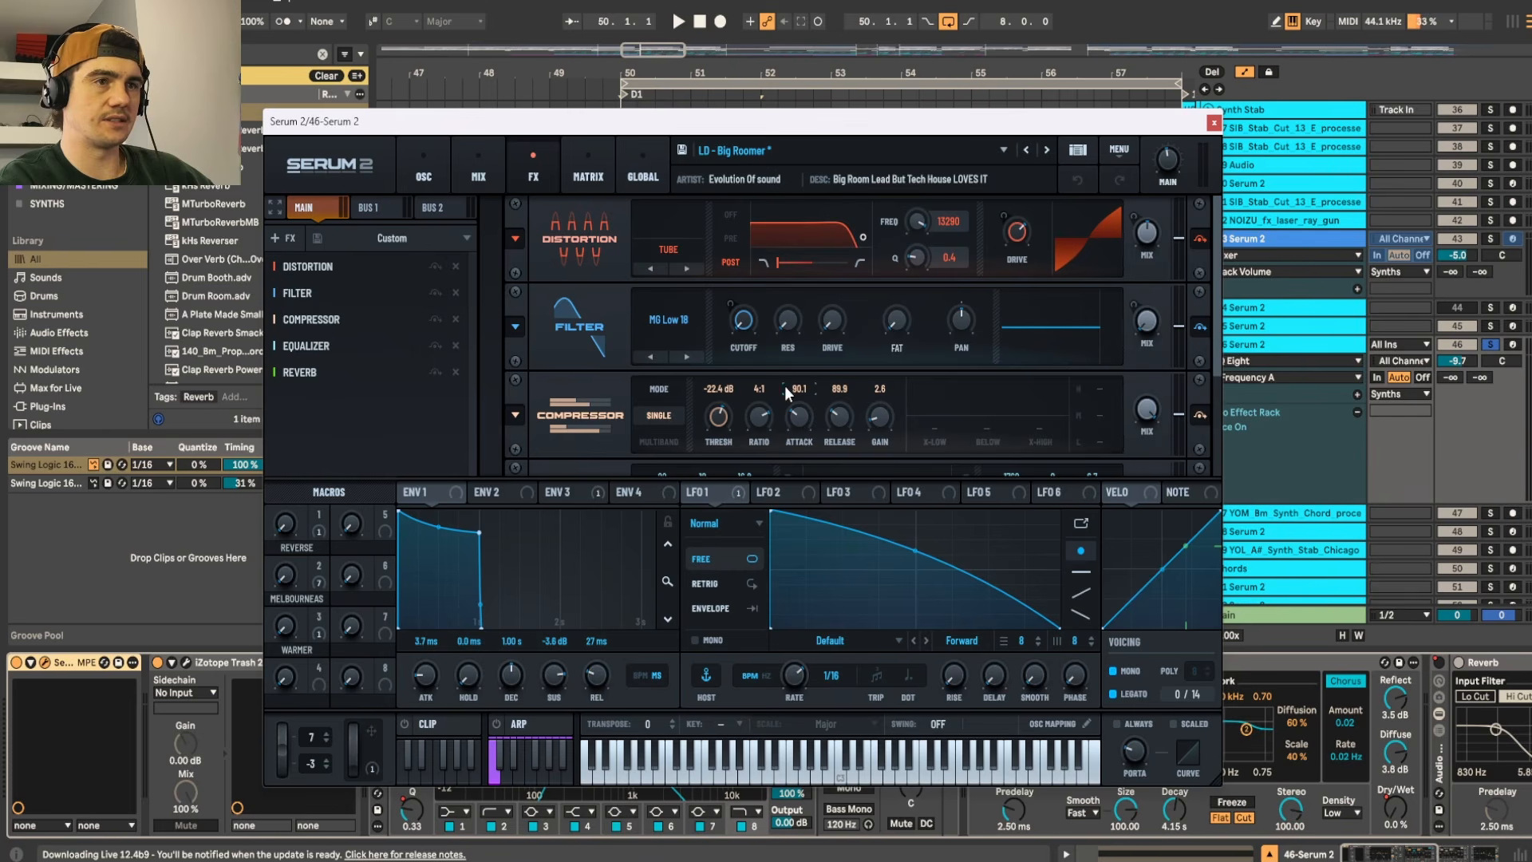
click(1214, 122)
Step: Play track 46 from 50.2.1 with EQ Eight's band 8 frequency raised to 22.0 kHz, and restore the overridden automation
click(636, 418)
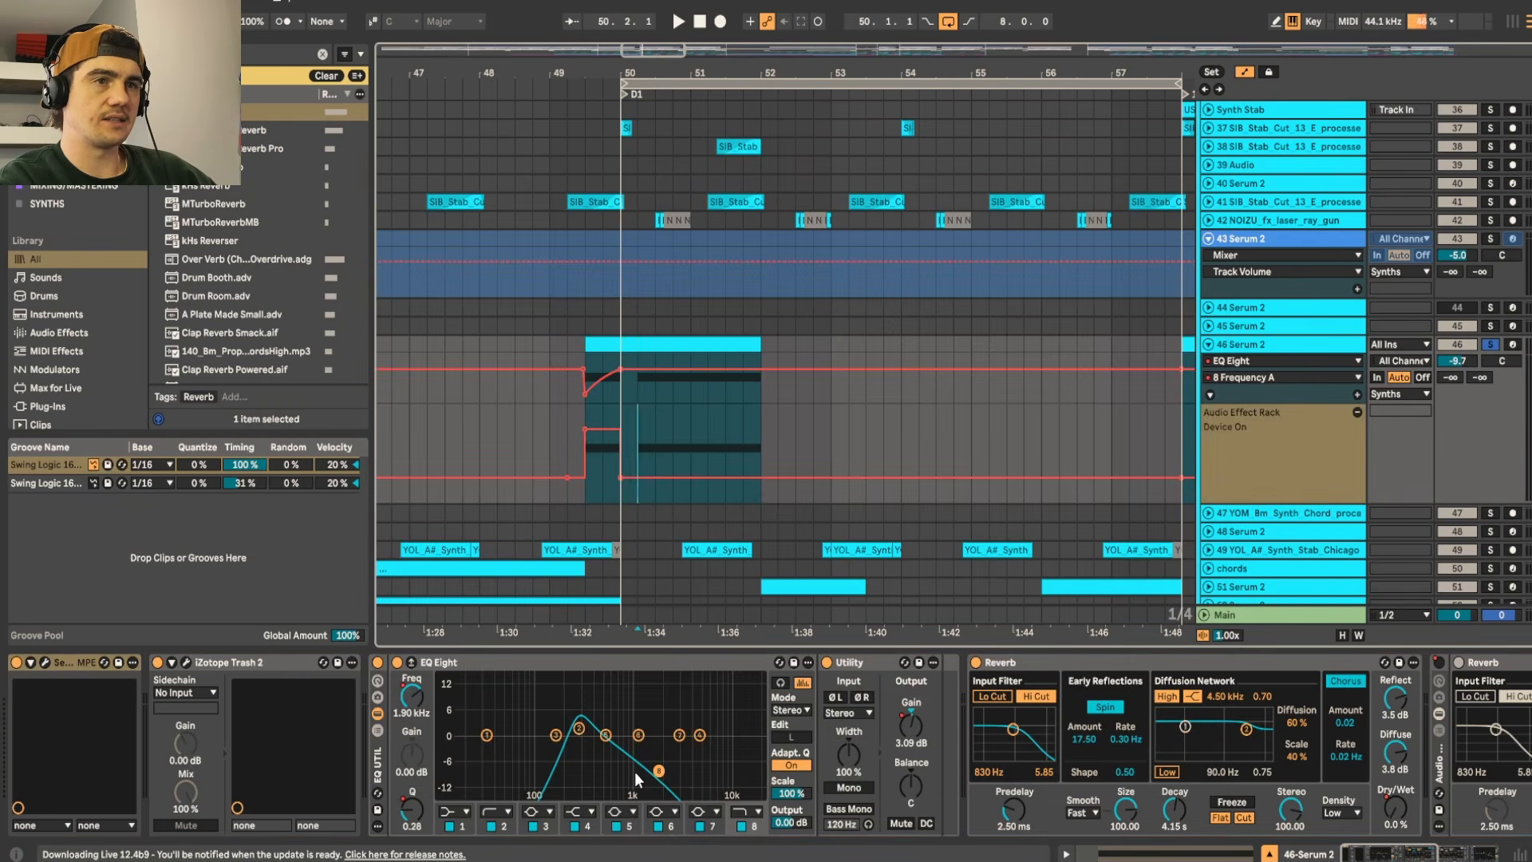
key(space)
drag(659, 768, 761, 730)
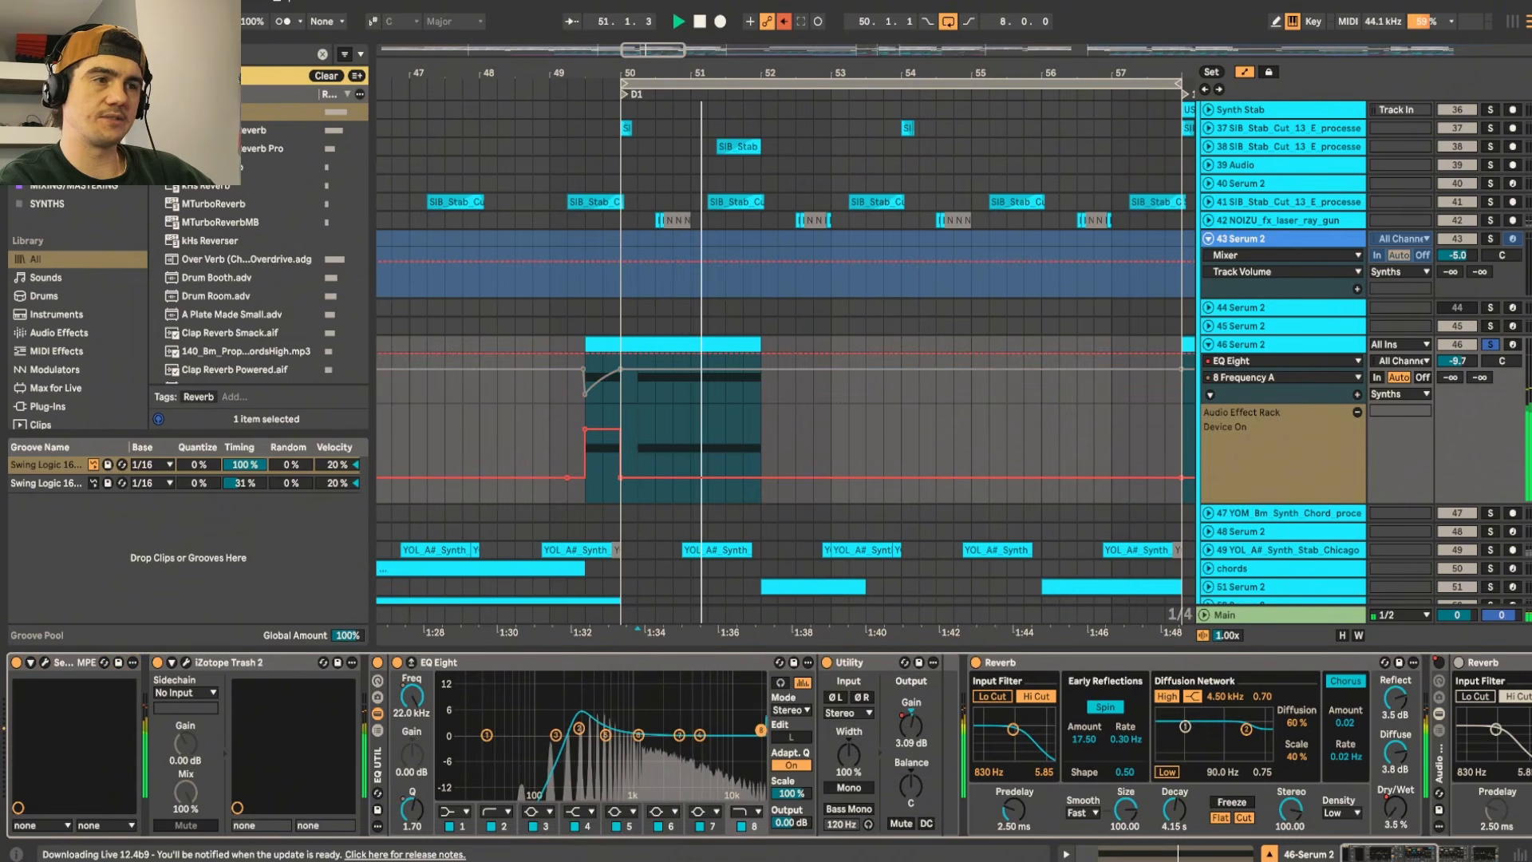
key(space)
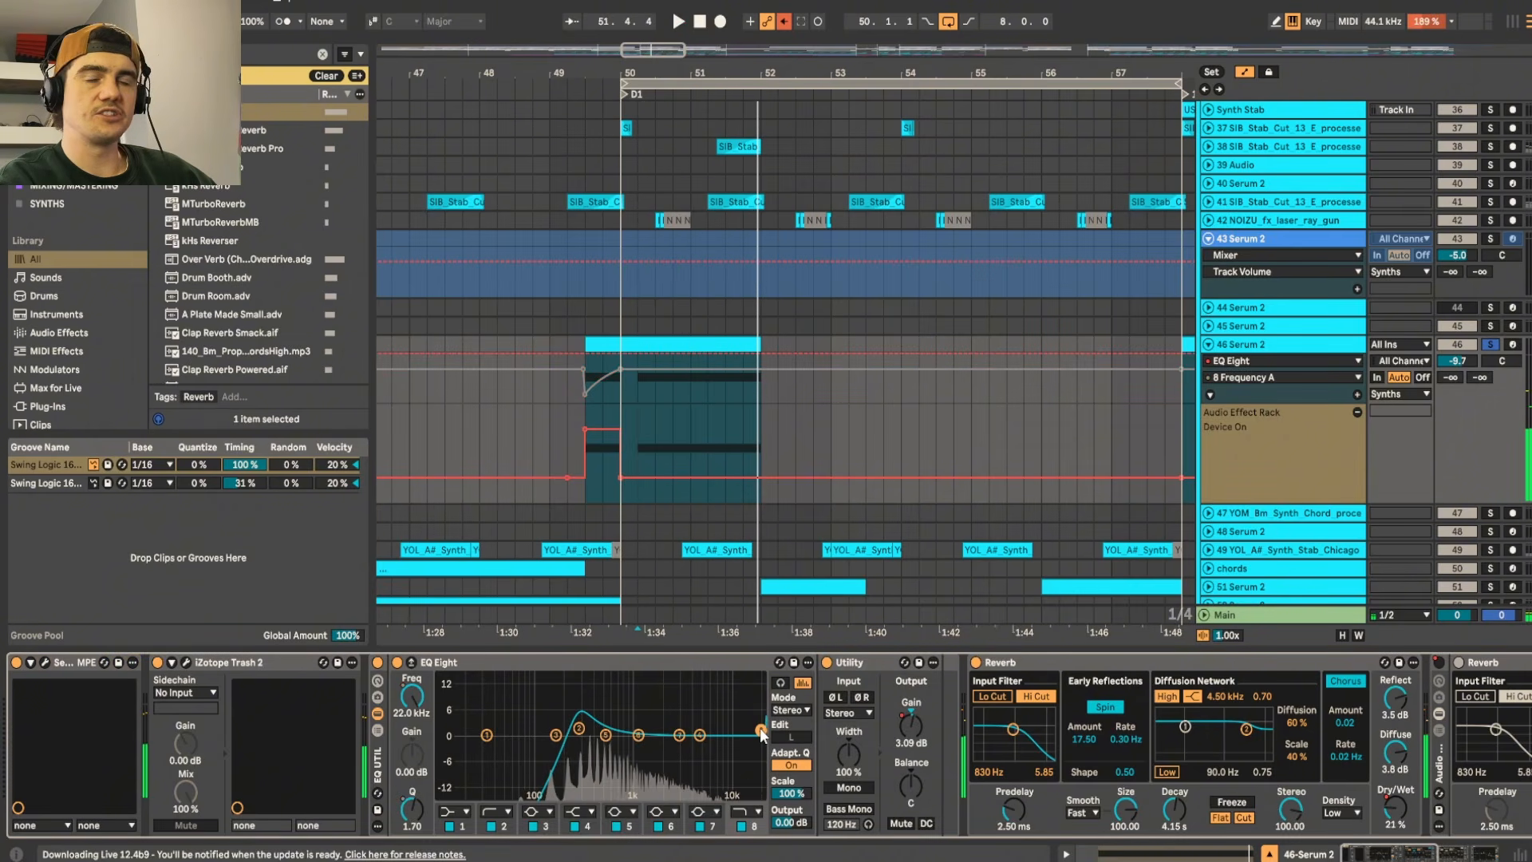
click(785, 21)
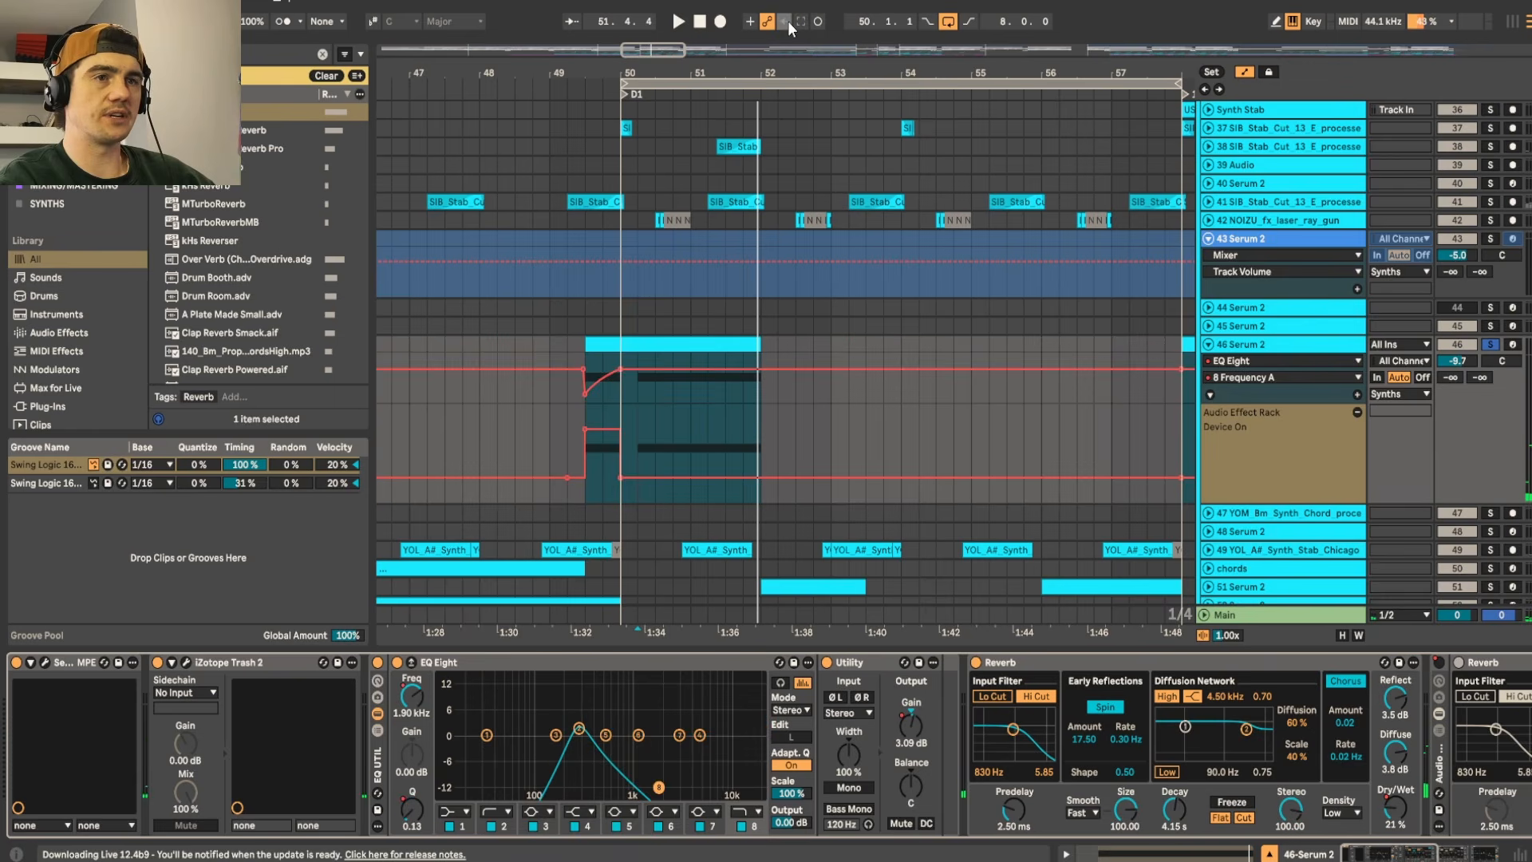
Step: Select 49.3.1 to 50.1.1 on track 46 and play the band 8 filter sweep several times
click(598, 344)
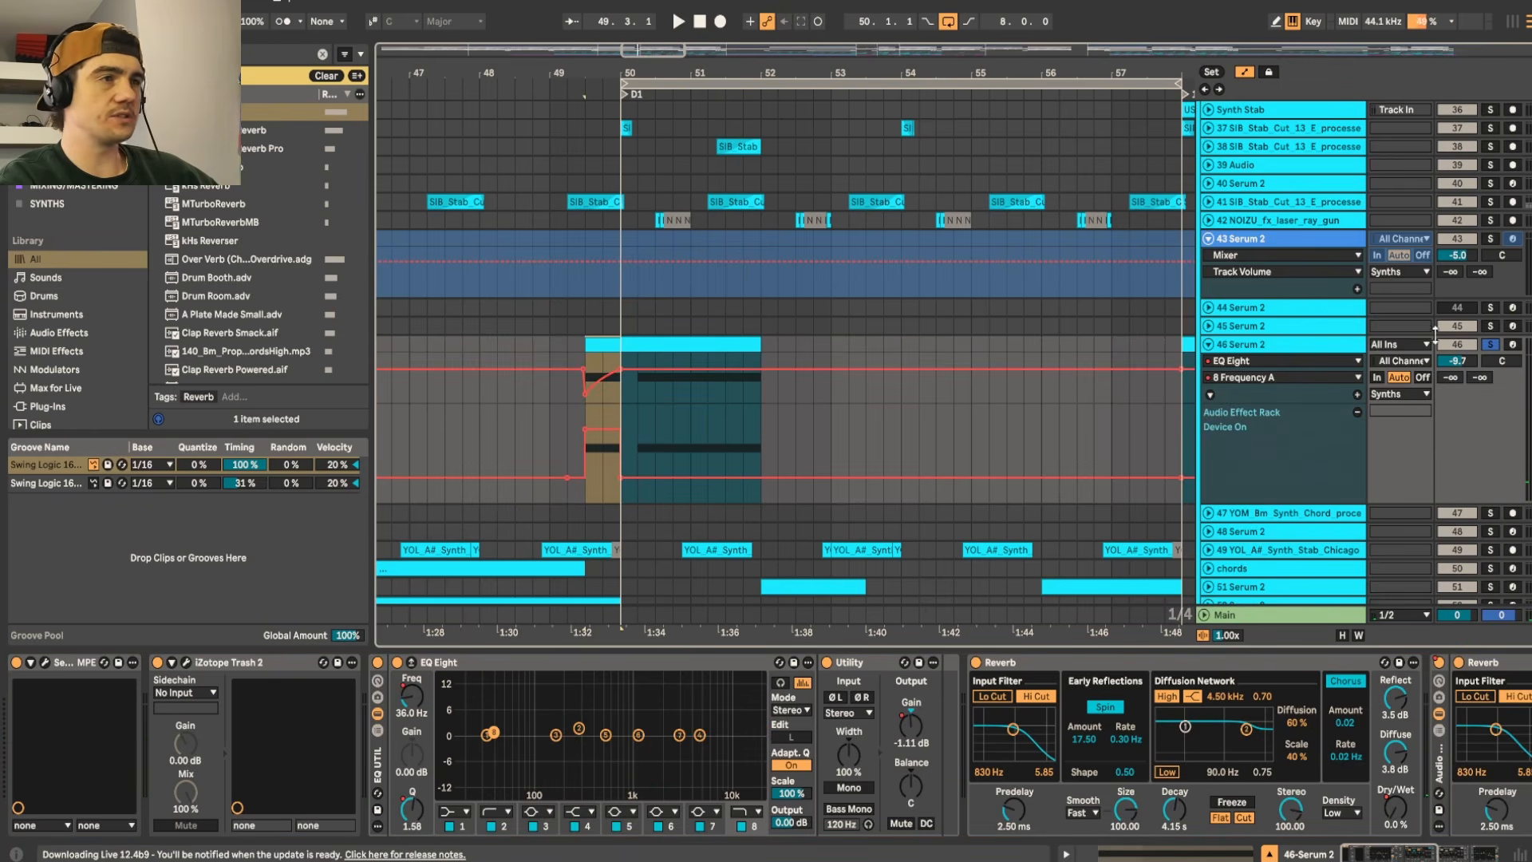
click(1489, 345)
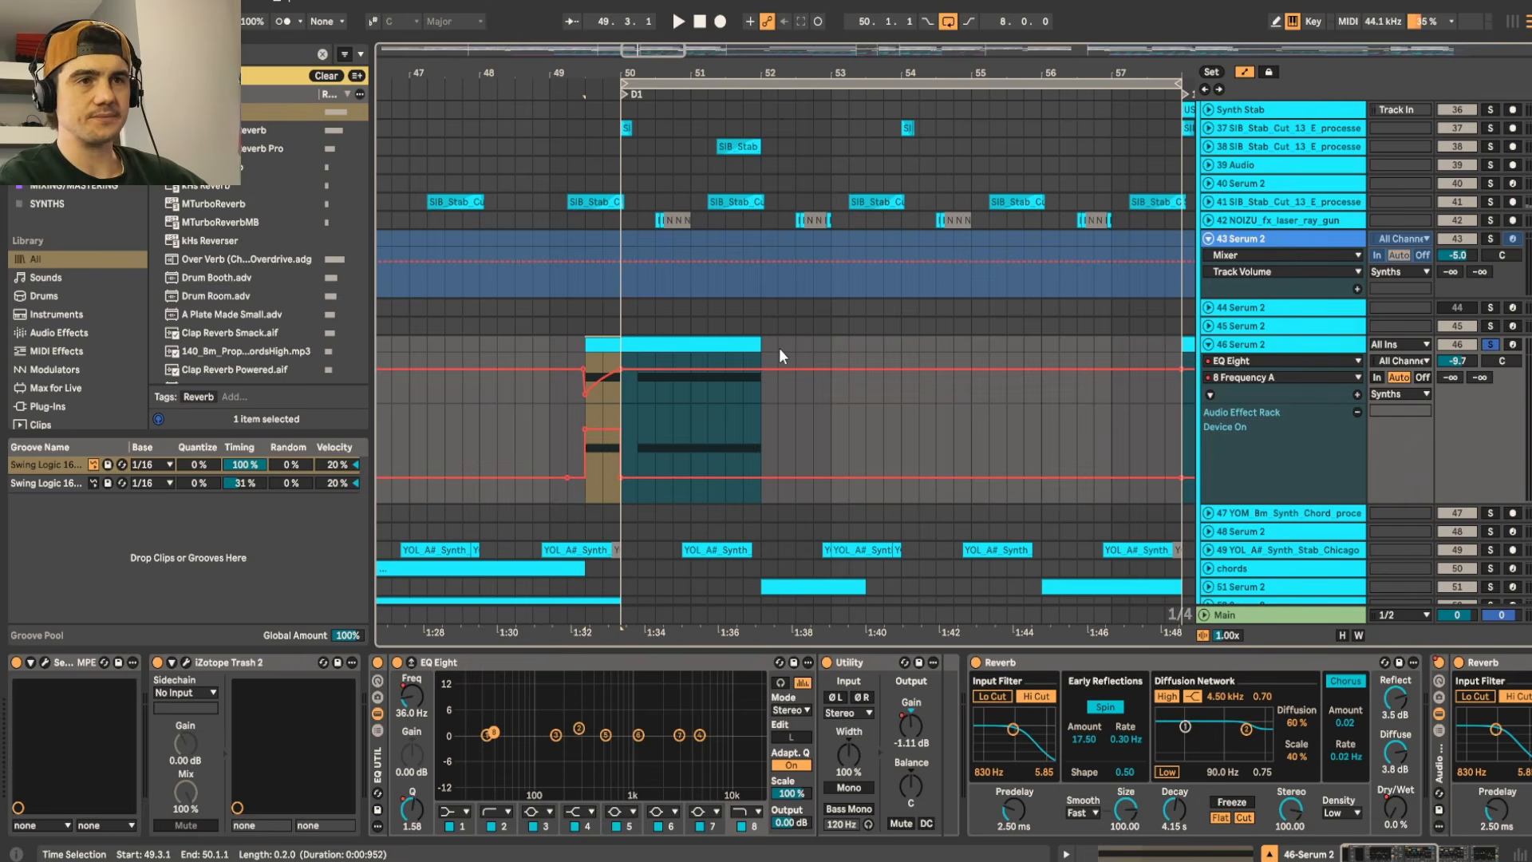
key(space)
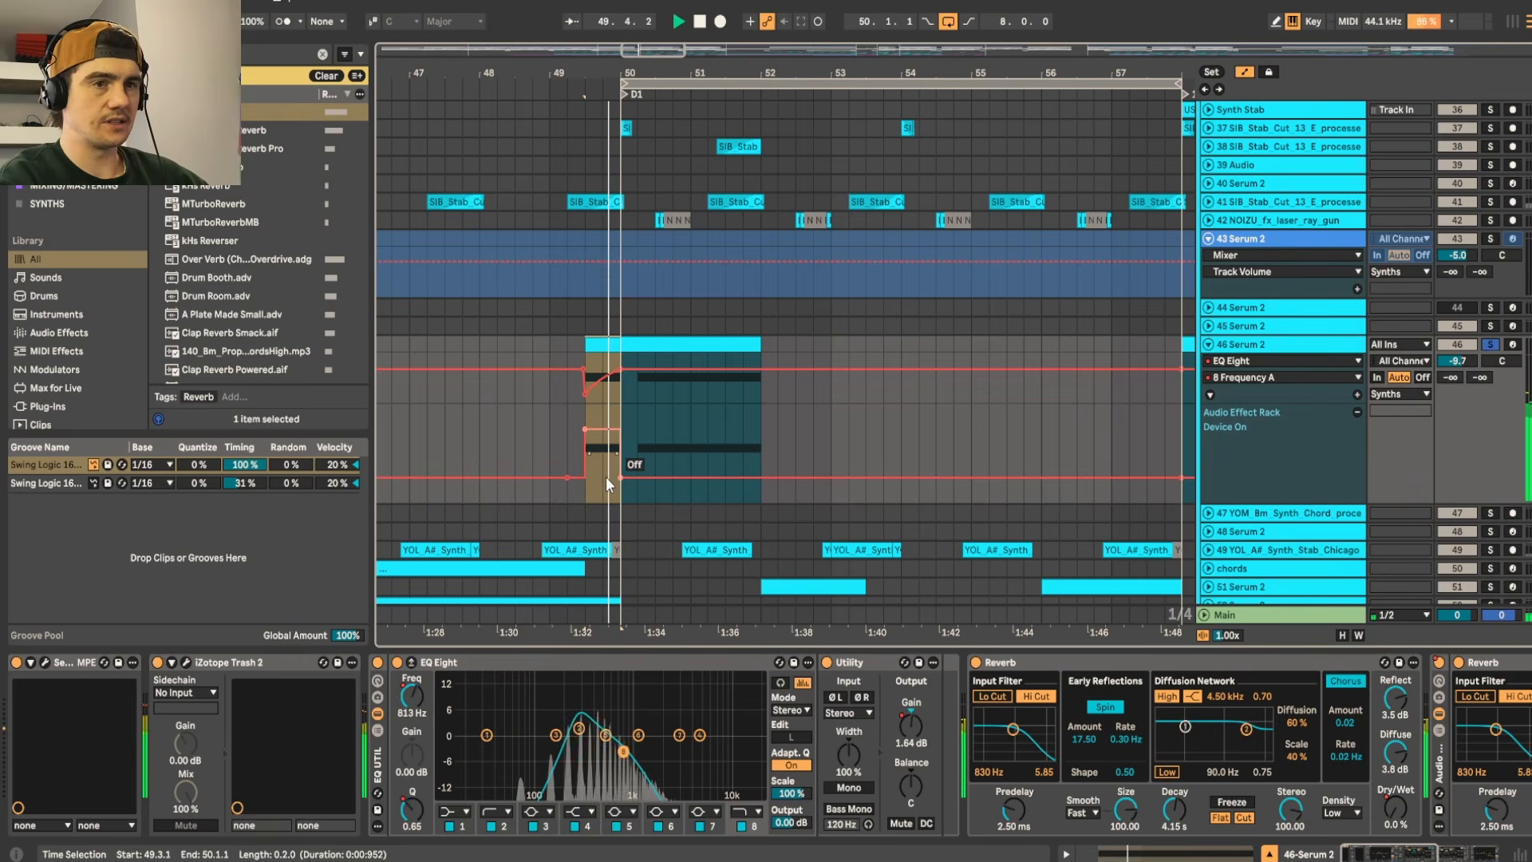
key(space)
key(space)
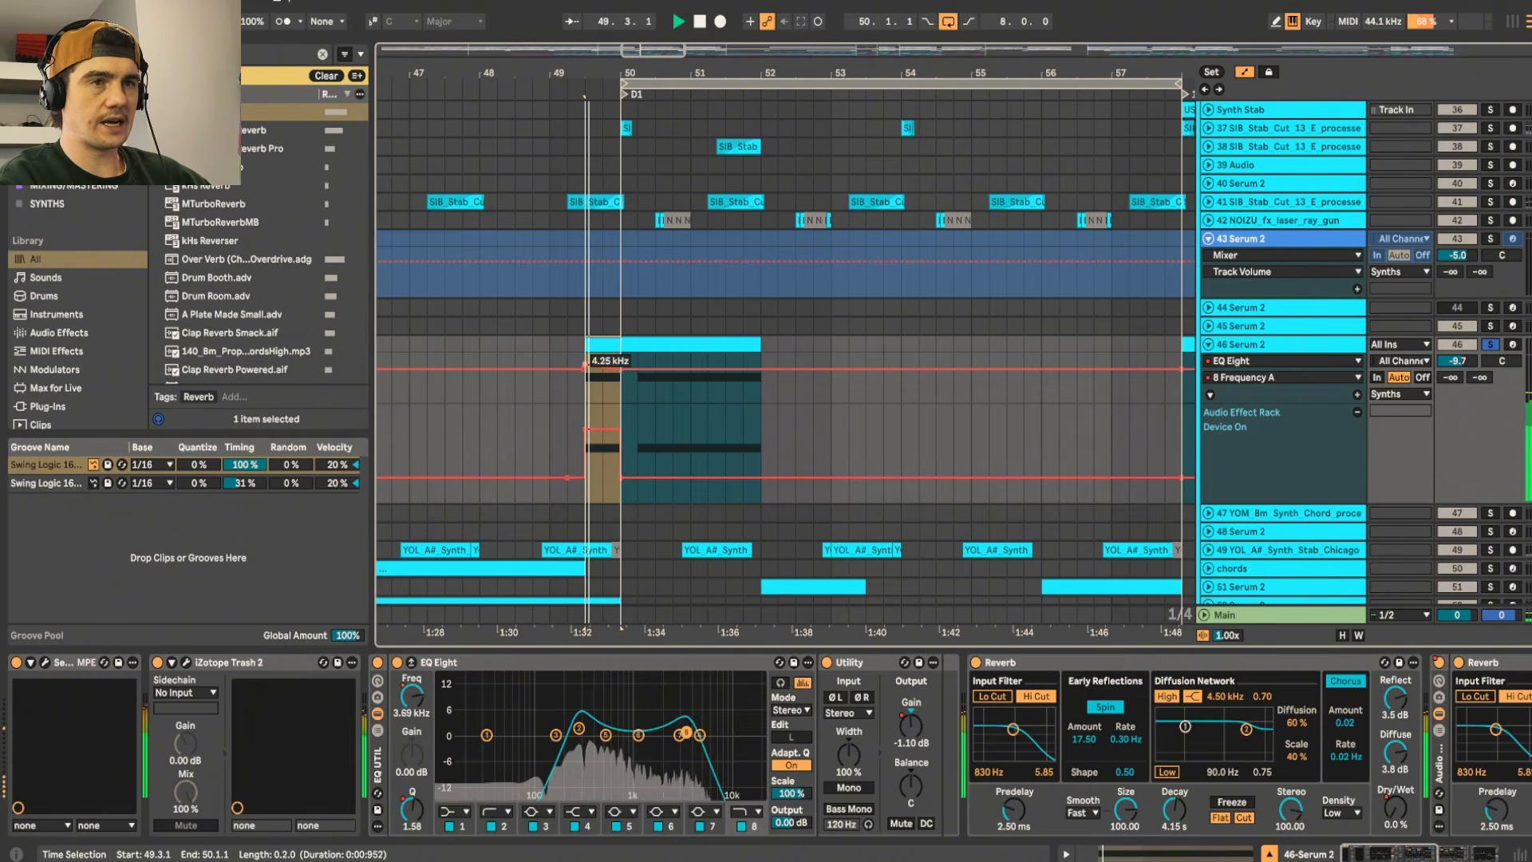
key(space)
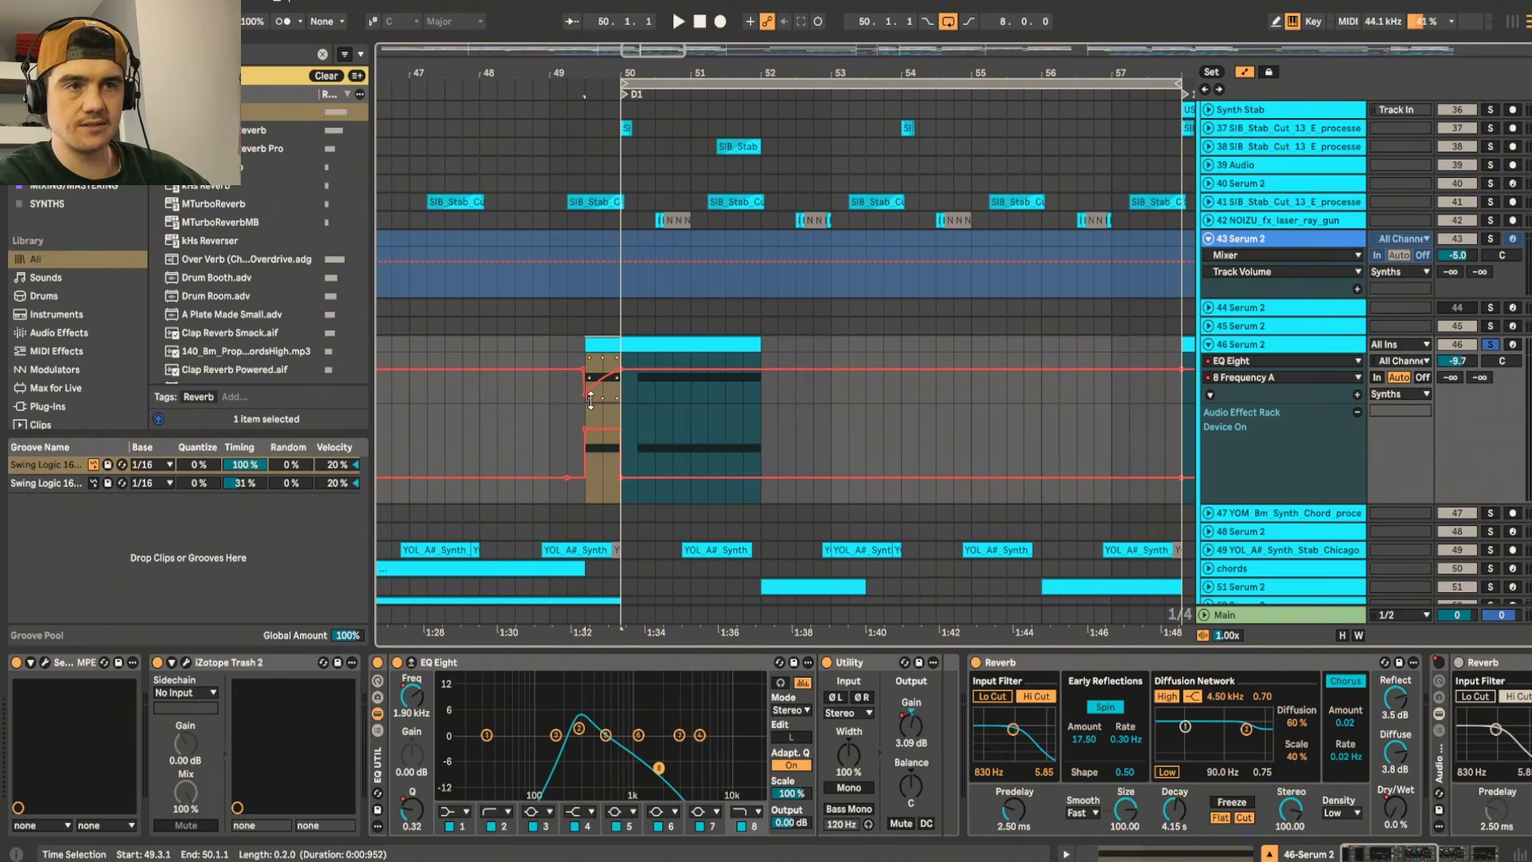
key(space)
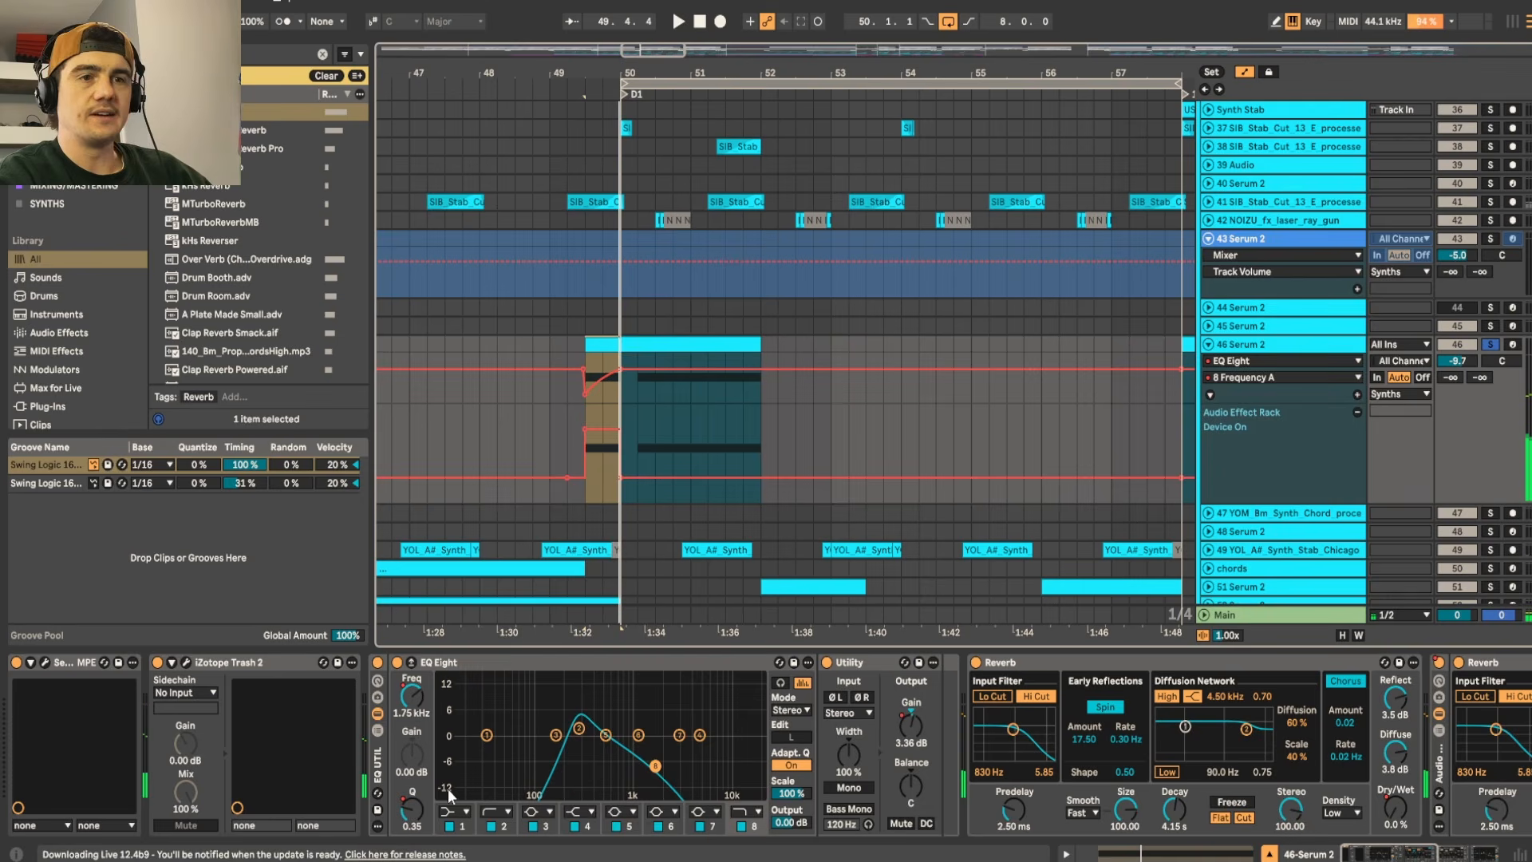
Step: Show the automation for EQ Eight's band 8 Q on track 46 and examine its sections between 49.3.3 and 51.3.3
right_click(419, 808)
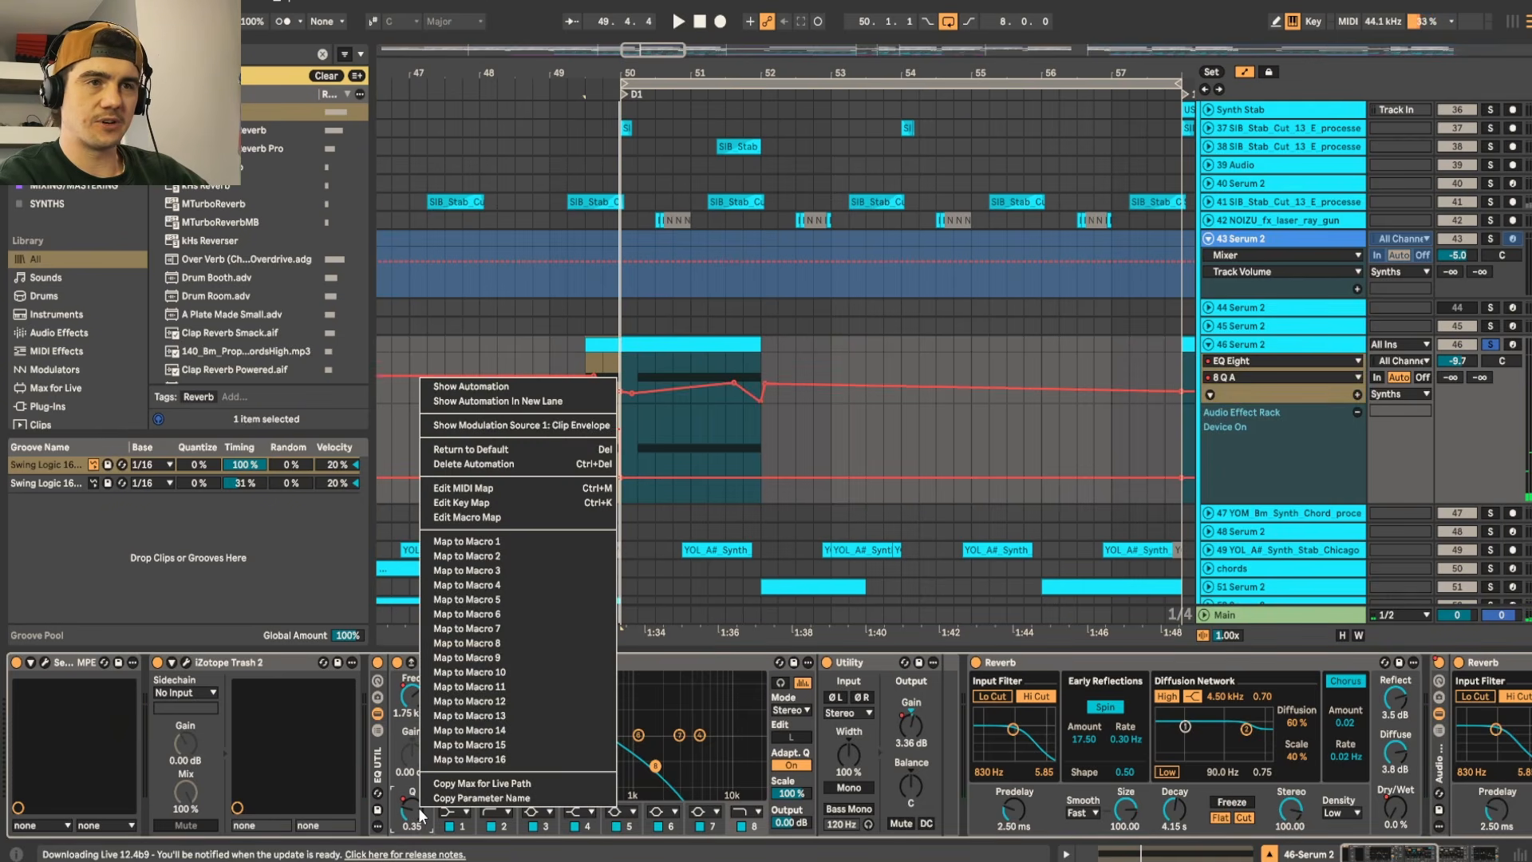
click(487, 386)
scroll(638, 398, up, 5)
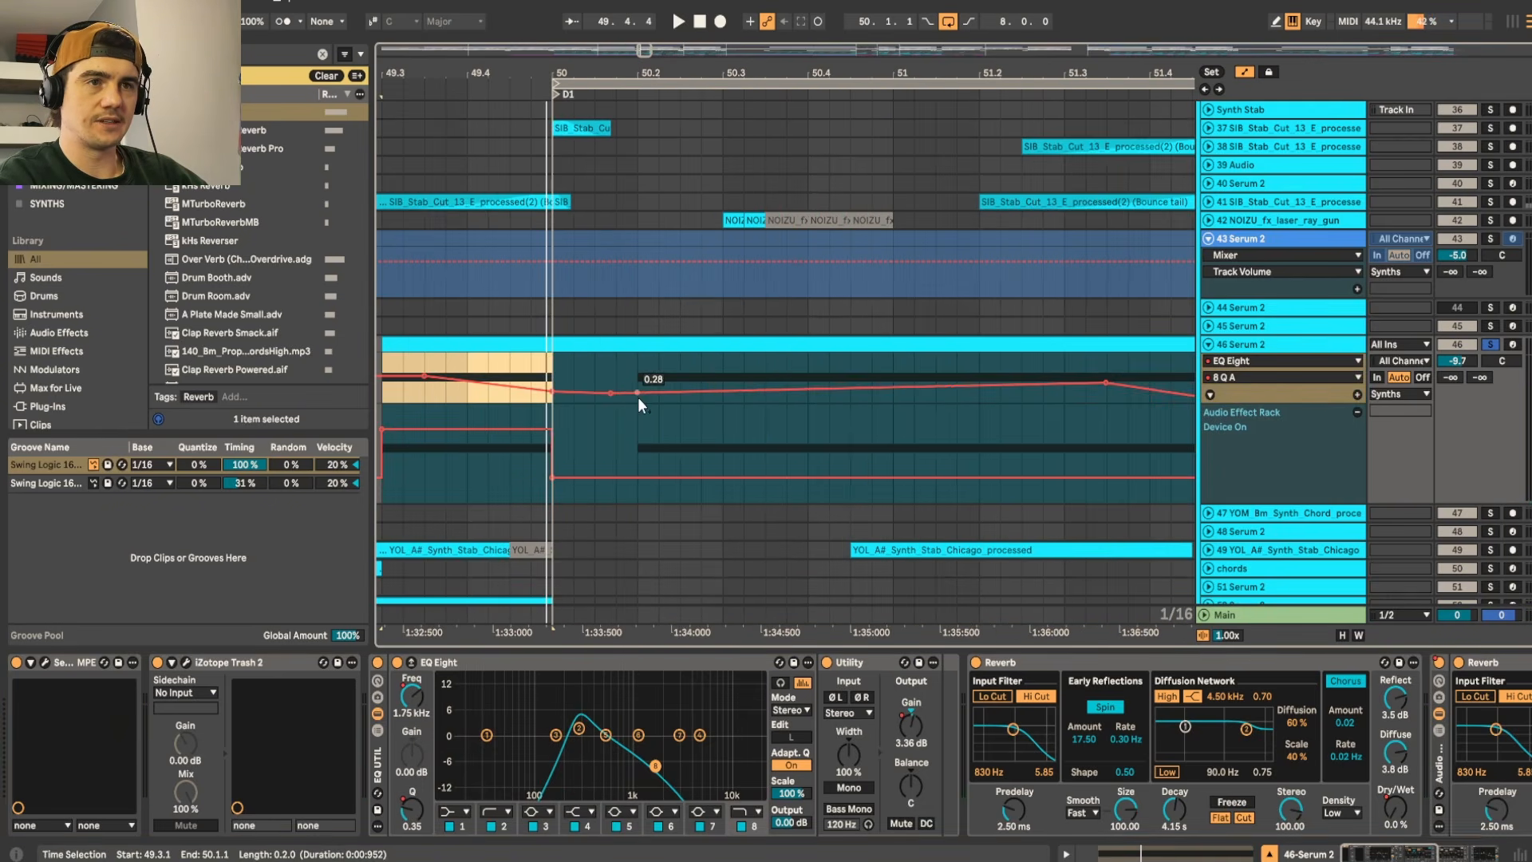
scroll(603, 379, up, 3)
scroll(786, 371, down, 3)
drag(591, 363, 1037, 395)
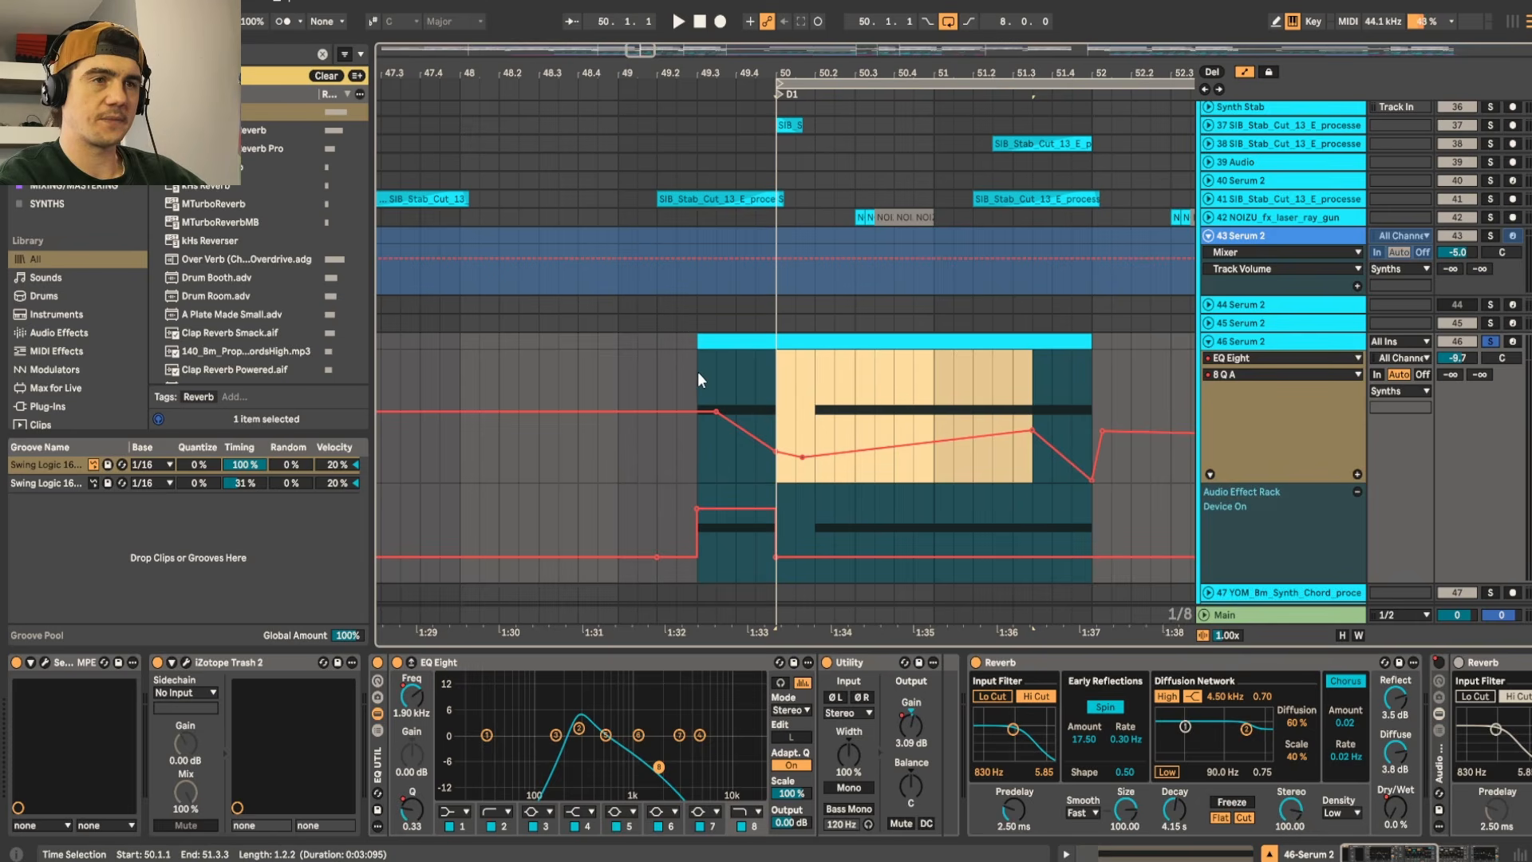
drag(697, 371, 768, 381)
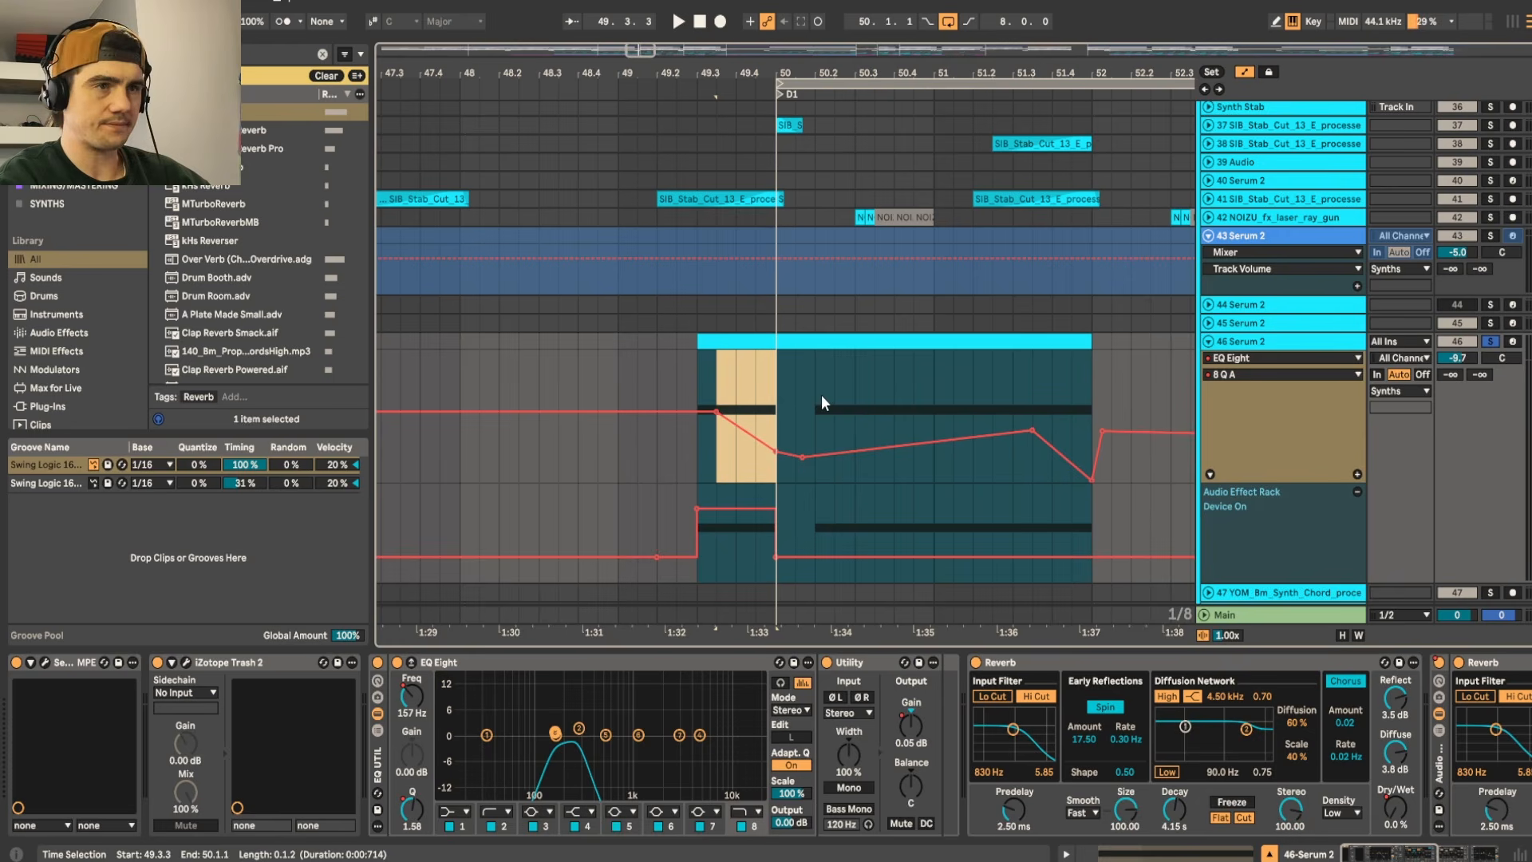
drag(817, 395, 954, 399)
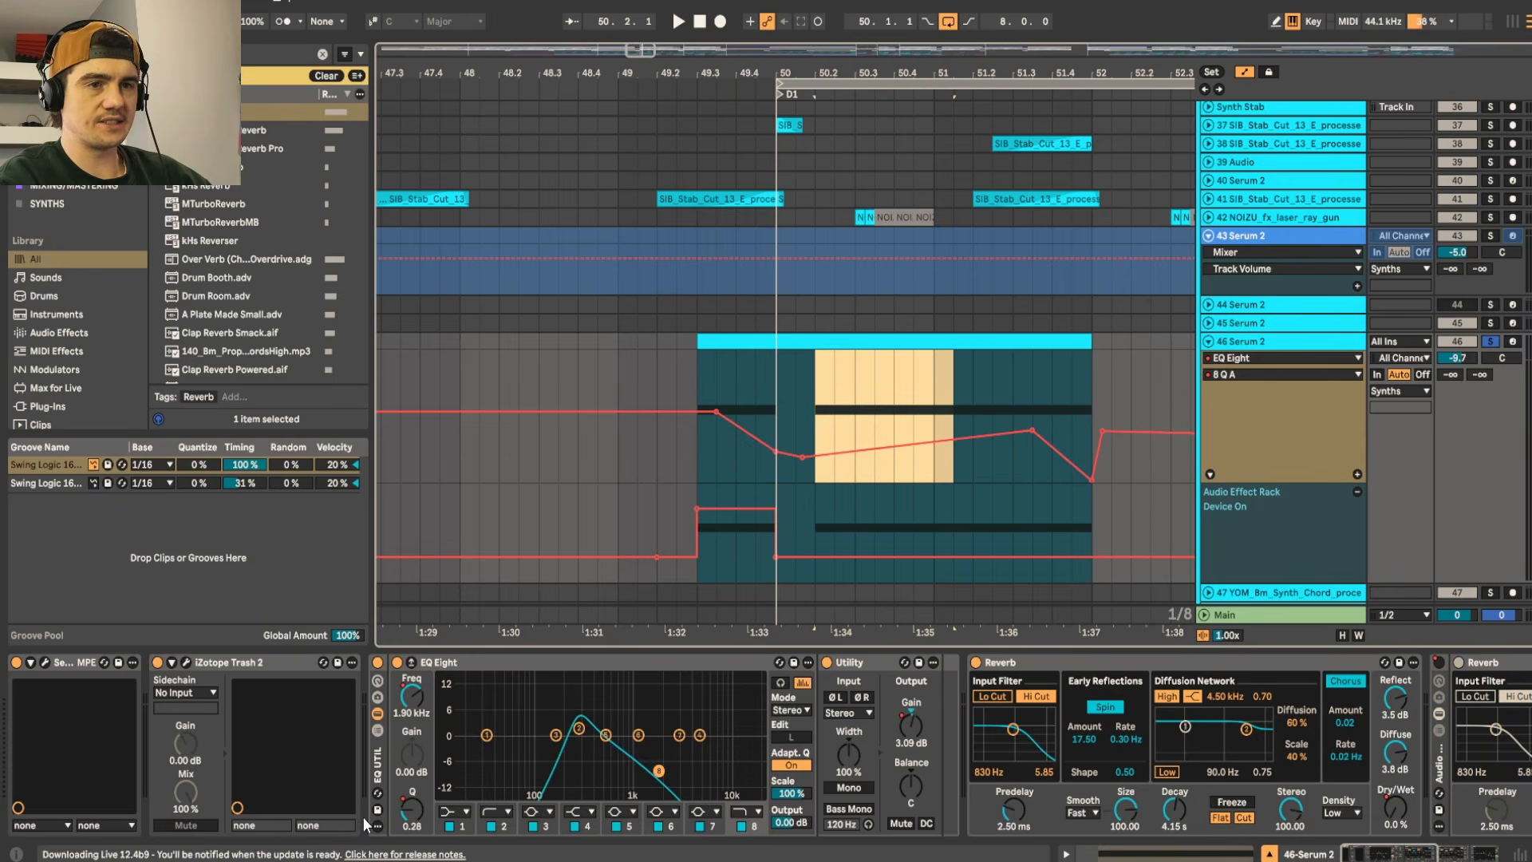
Step: Try EQ Eight's band 8 Q at 0.78 and 0.13 on track 46, and re-enable its automation
mouse_move(411, 810)
mouse_down()
mouse_move(412, 778)
mouse_move(411, 810)
mouse_up()
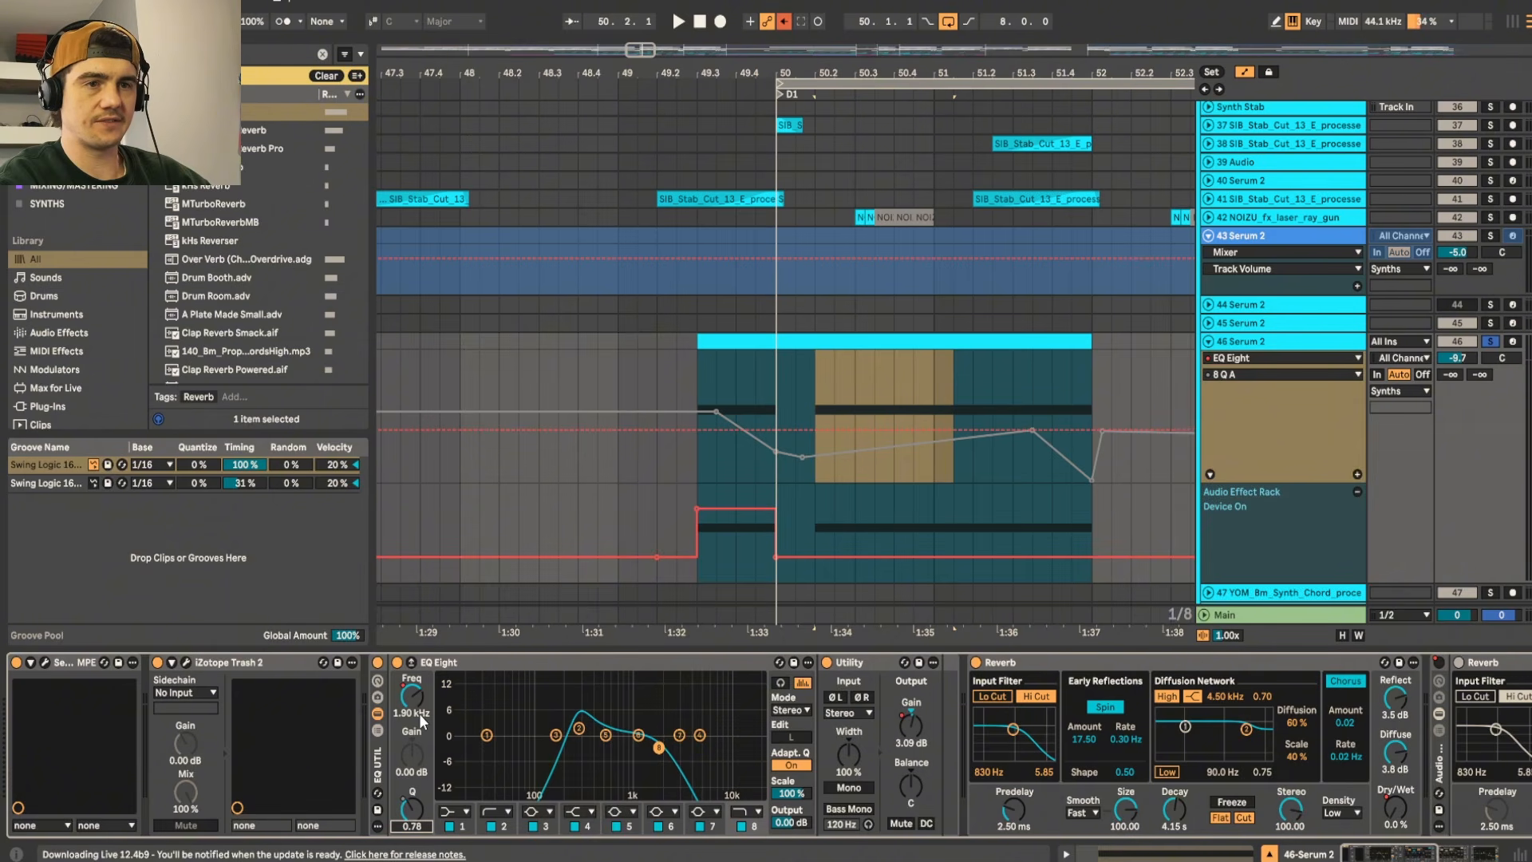
drag(418, 709, 419, 680)
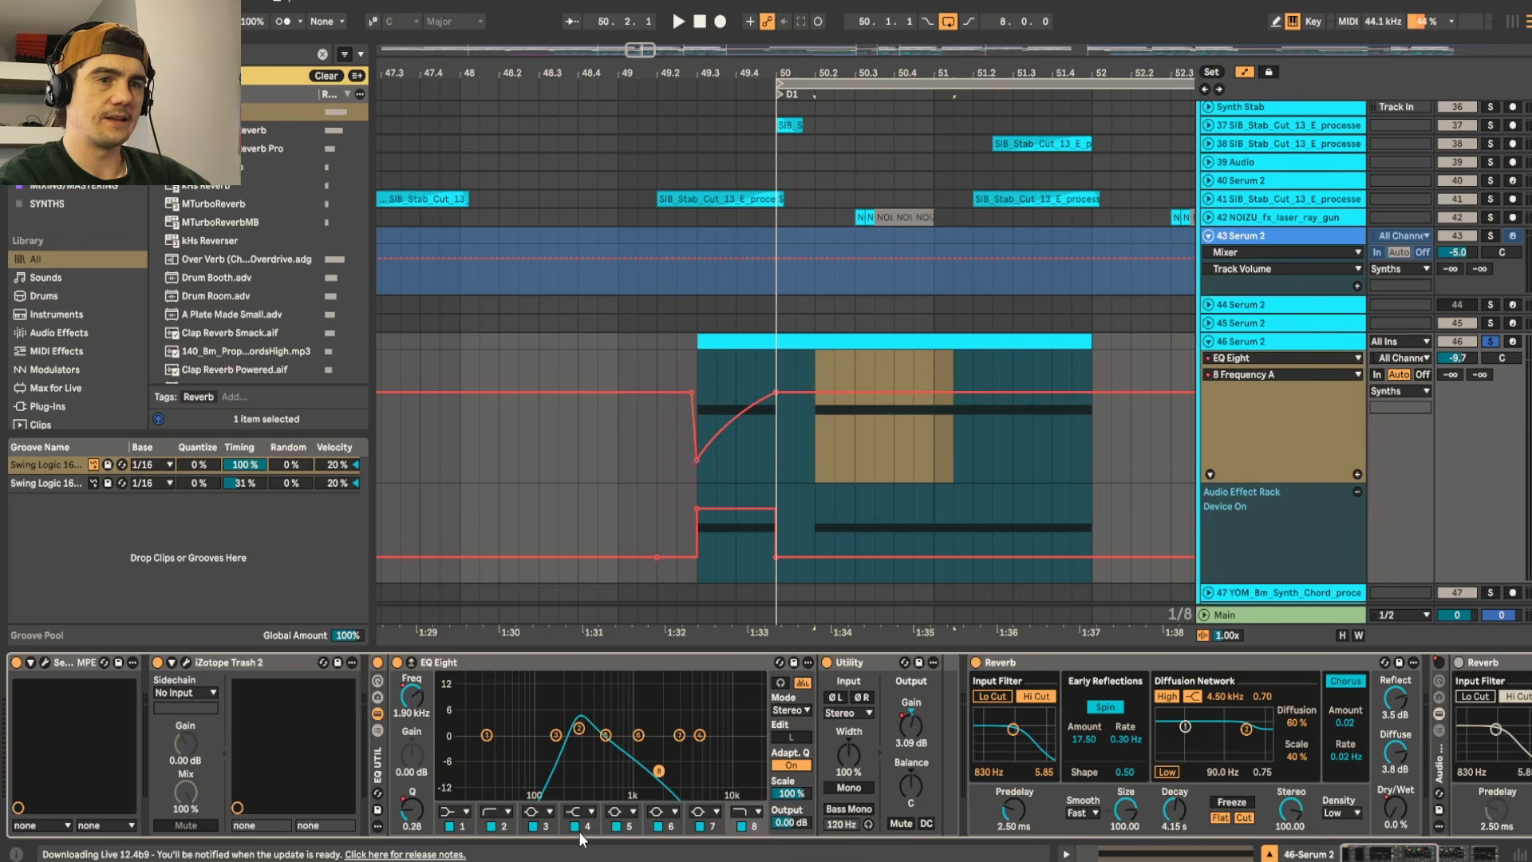
mouse_move(412, 810)
mouse_down()
mouse_move(412, 757)
mouse_move(412, 830)
mouse_up()
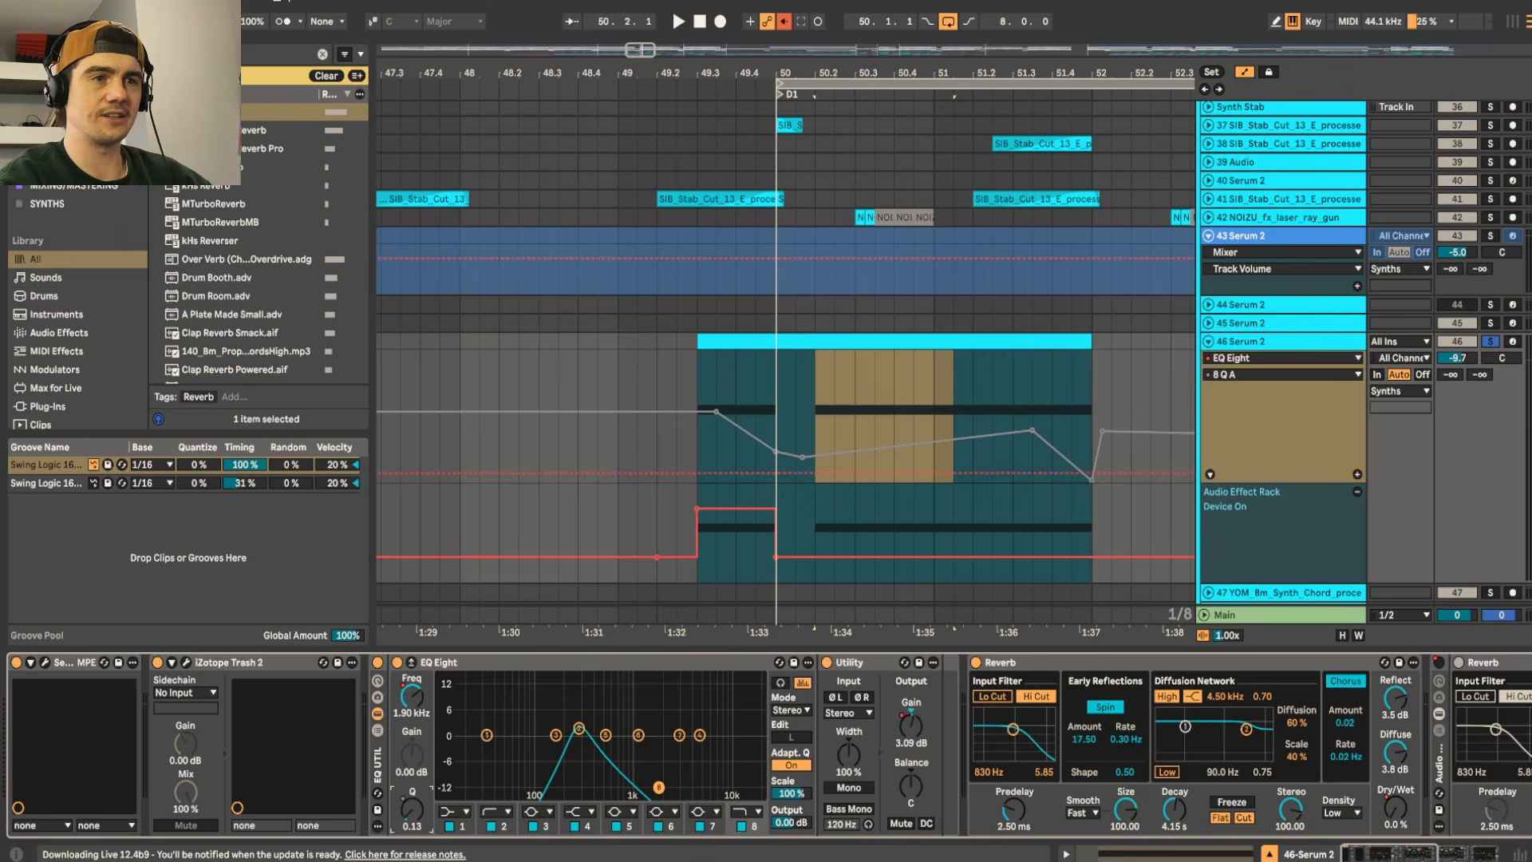
click(785, 21)
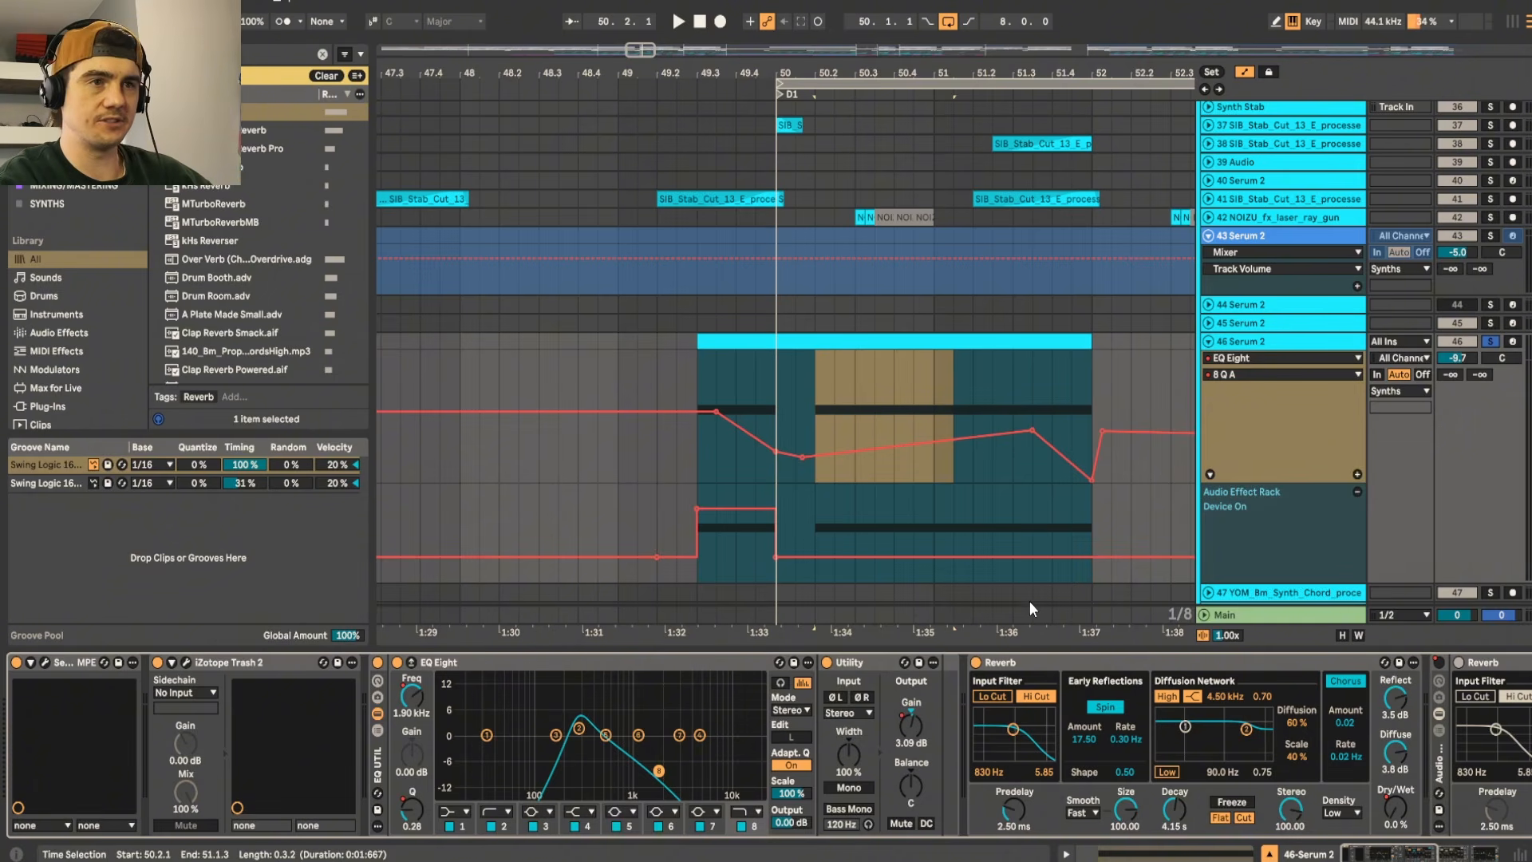
Step: Select 49.3.1 to 50.1.1 on track 46 and play it with the band 8 Q automation in view
drag(704, 366, 779, 376)
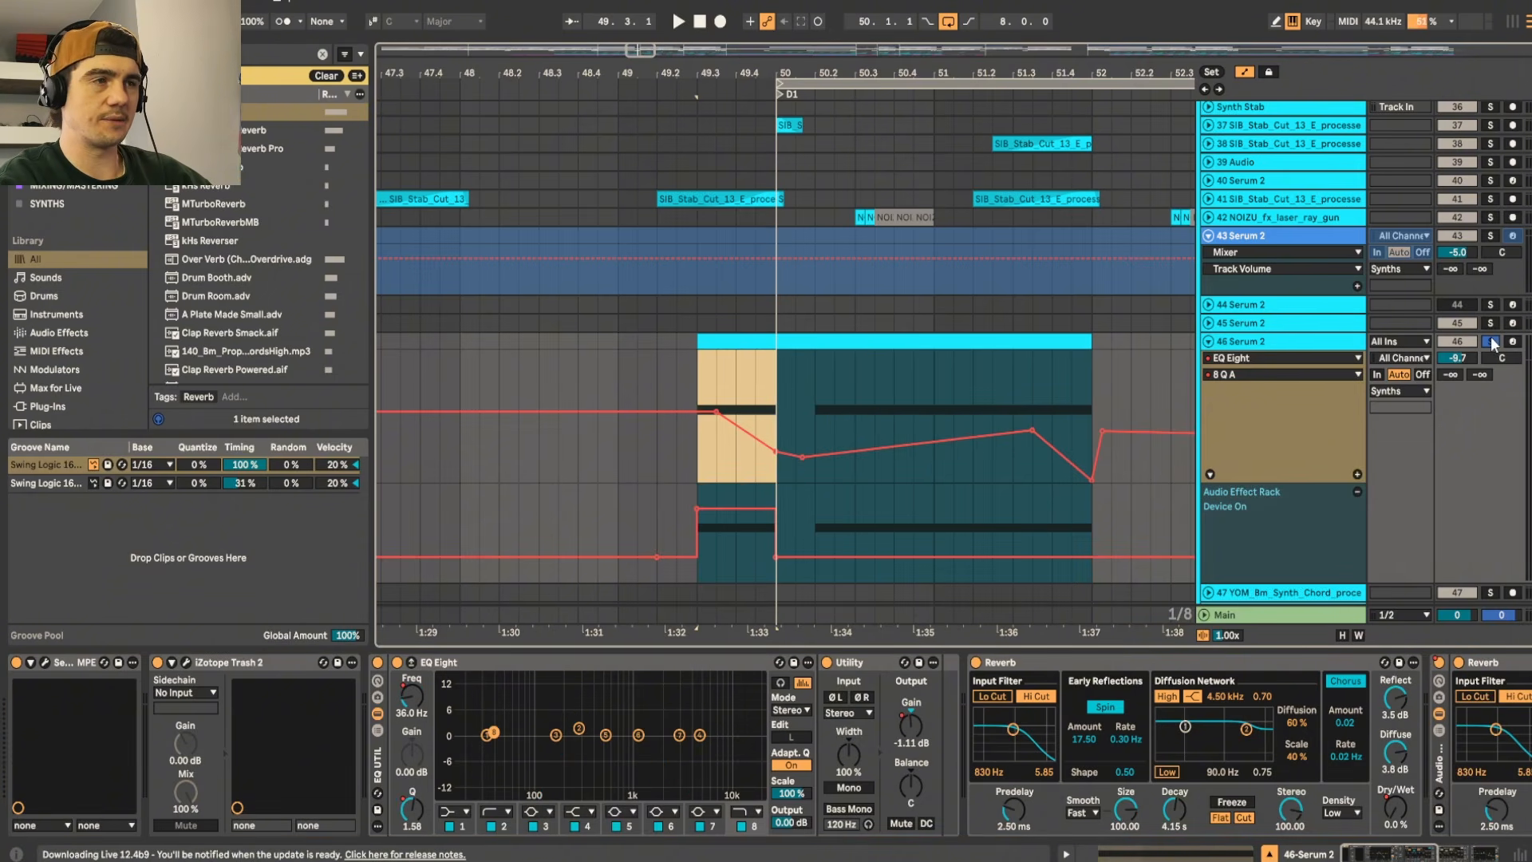
key(space)
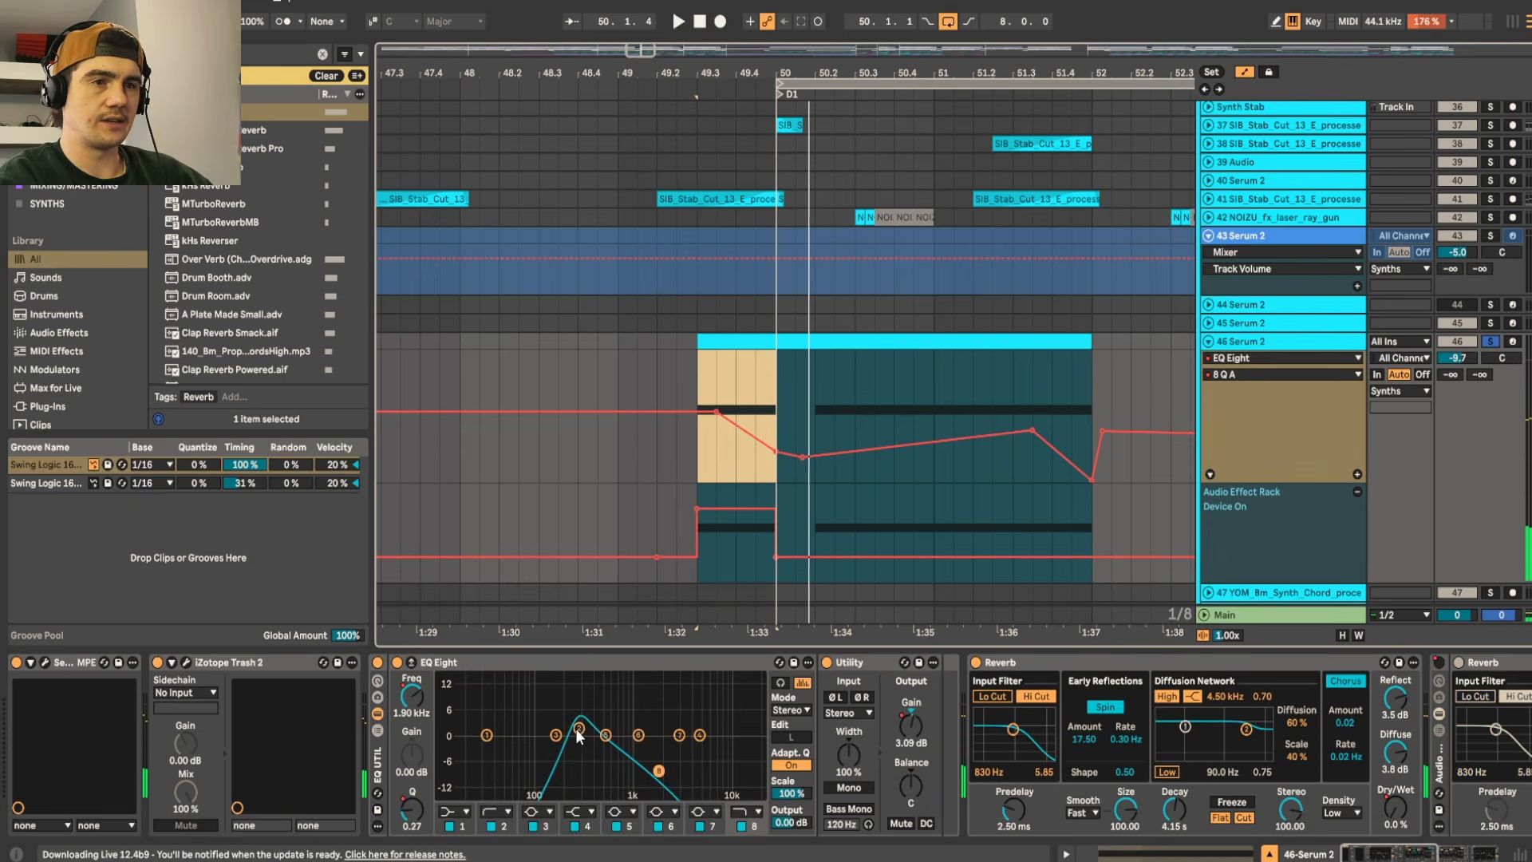
key(space)
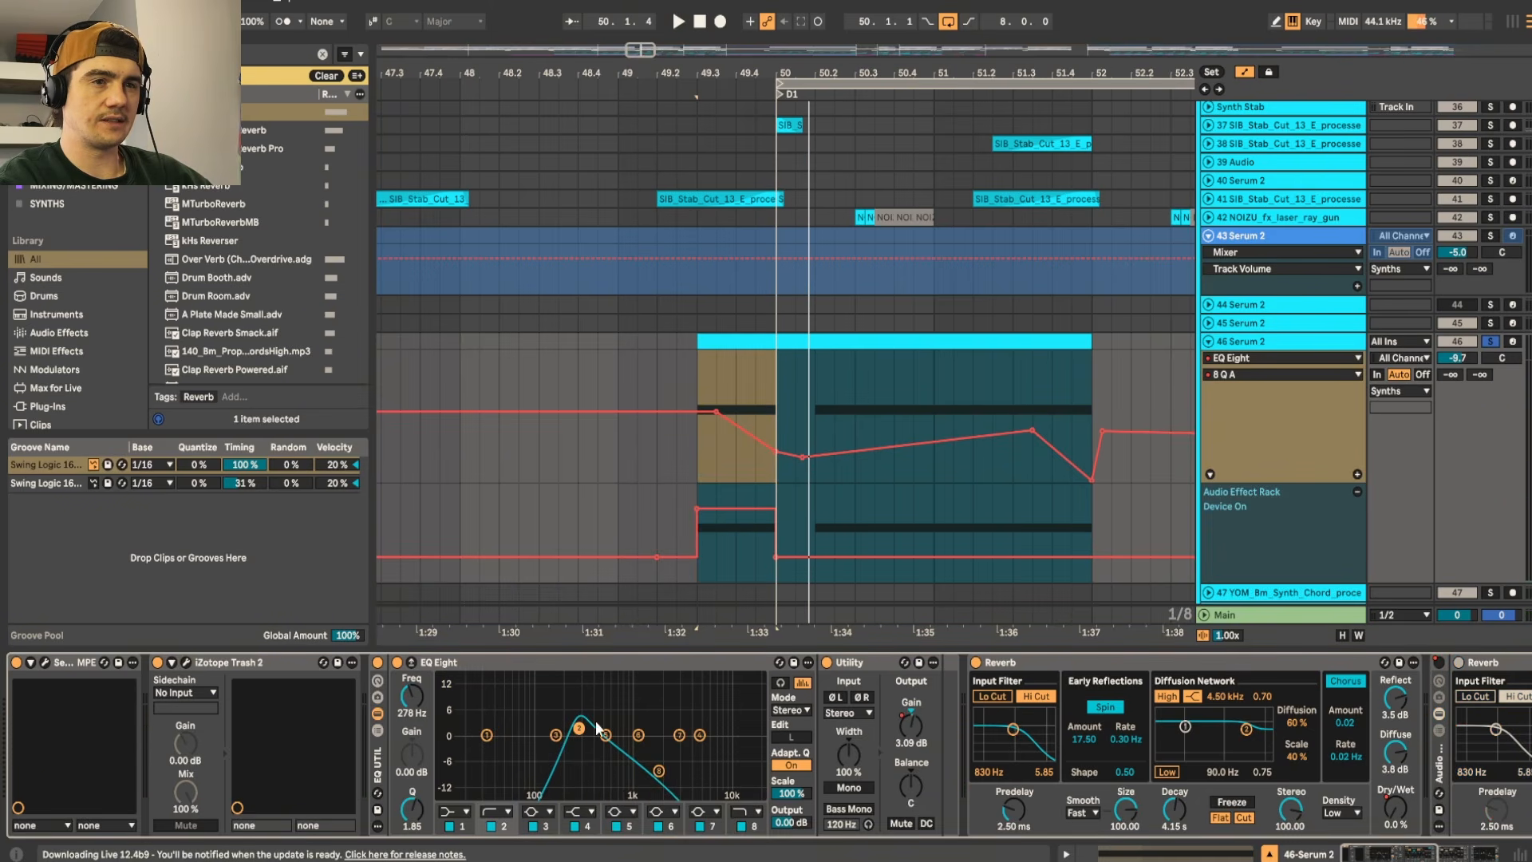
Step: Play track 46 from 49.3.1 with EQ Eight's band 8 frequency automation shown, and again with its Q automation shown
click(657, 772)
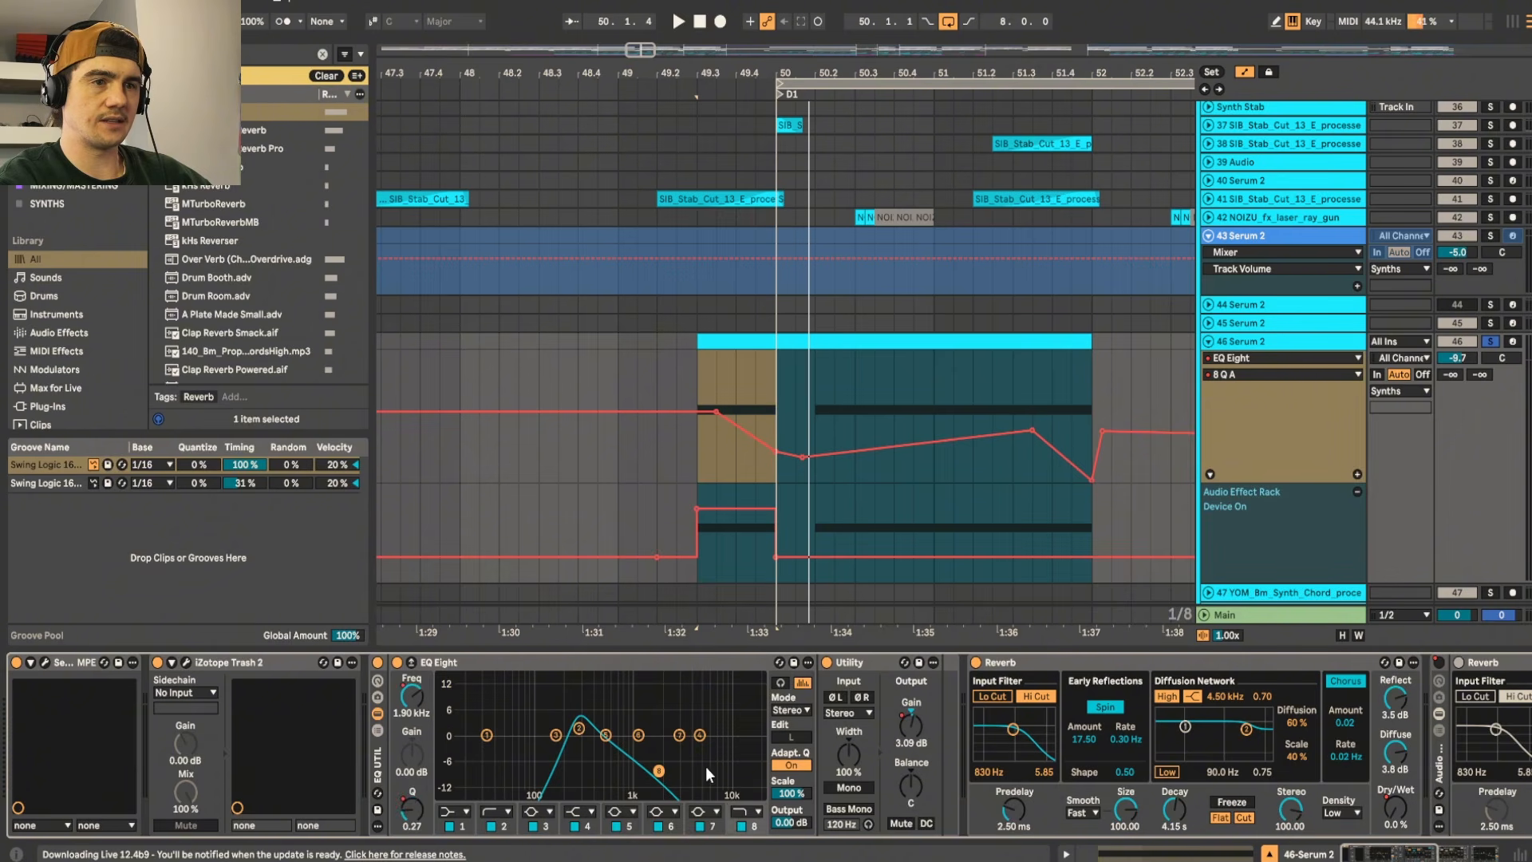
click(411, 697)
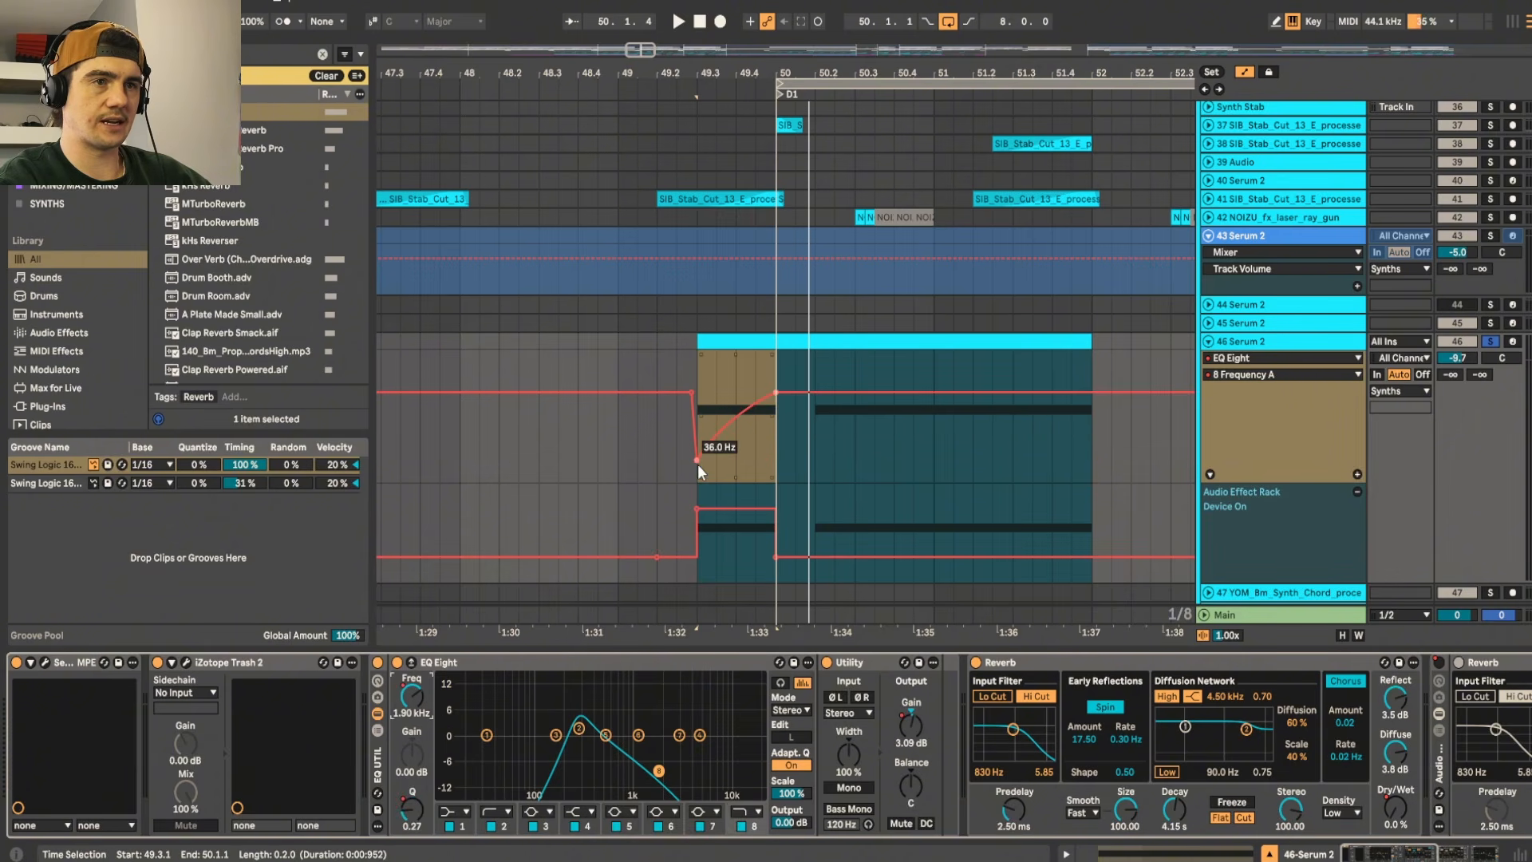
click(698, 431)
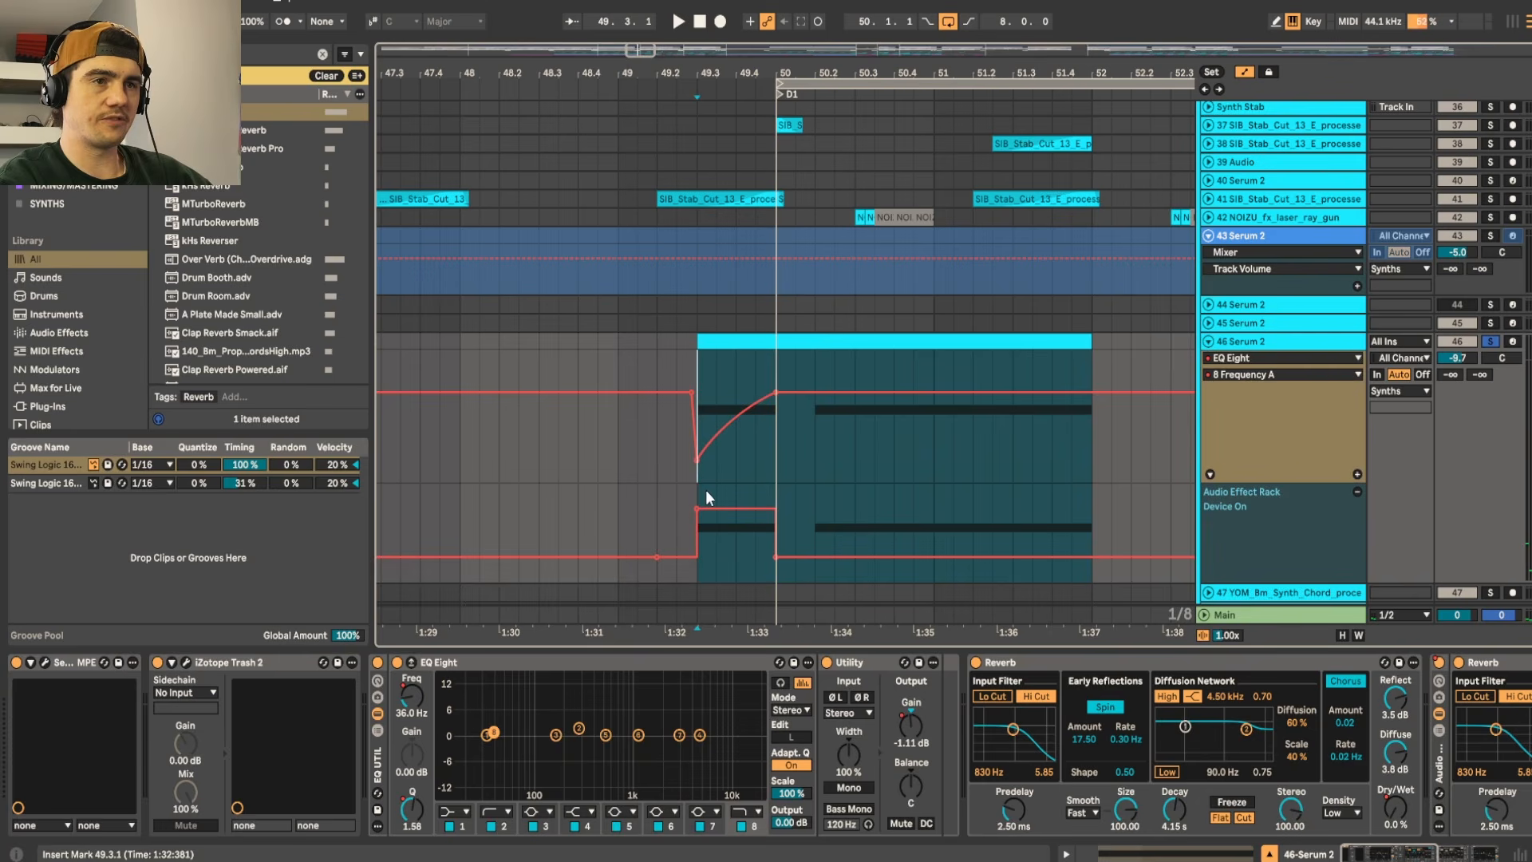
key(space)
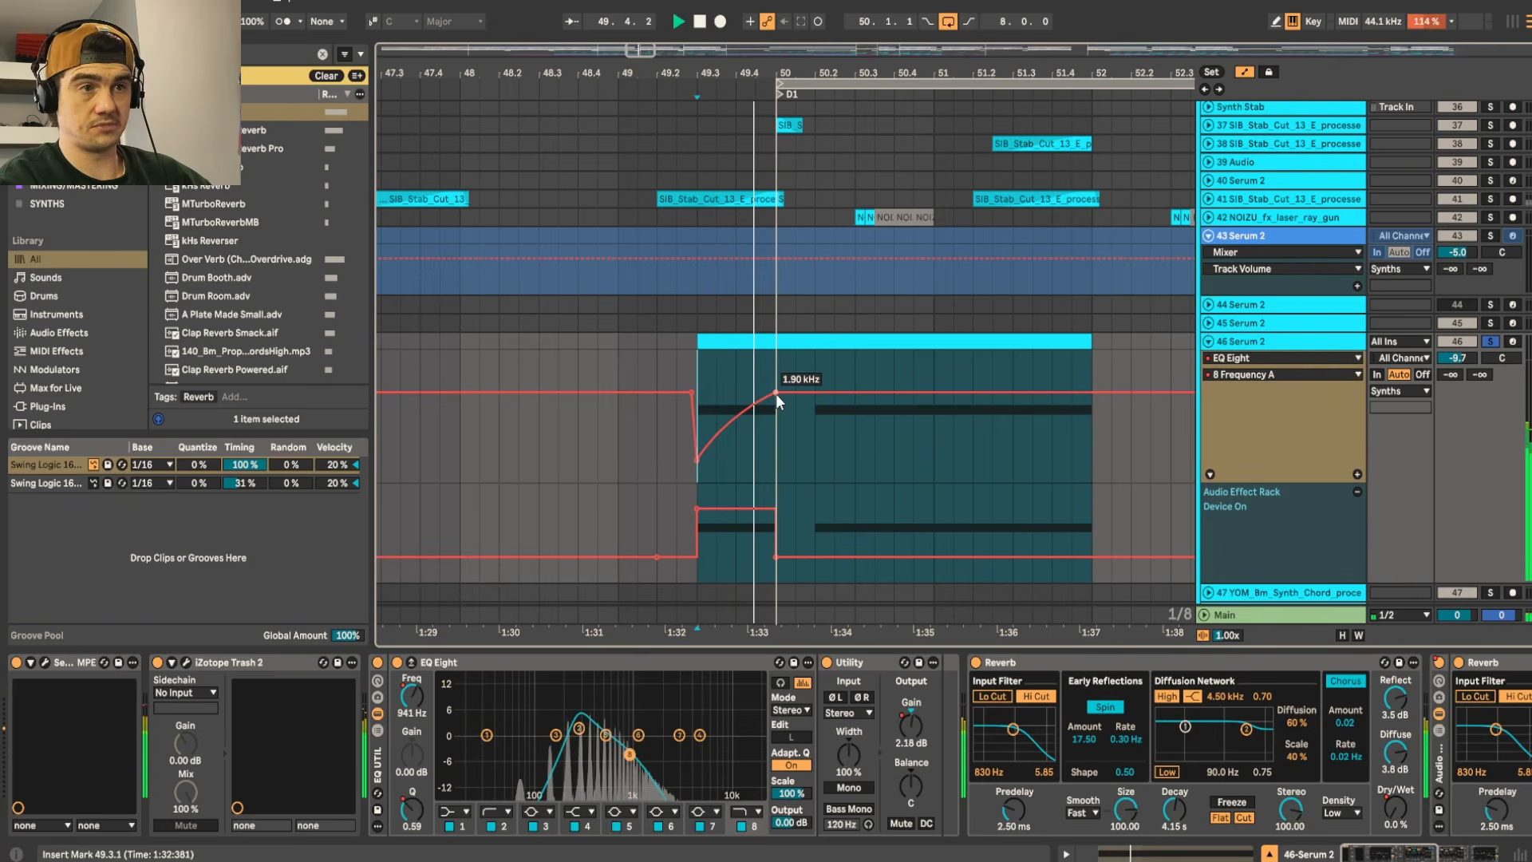
key(space)
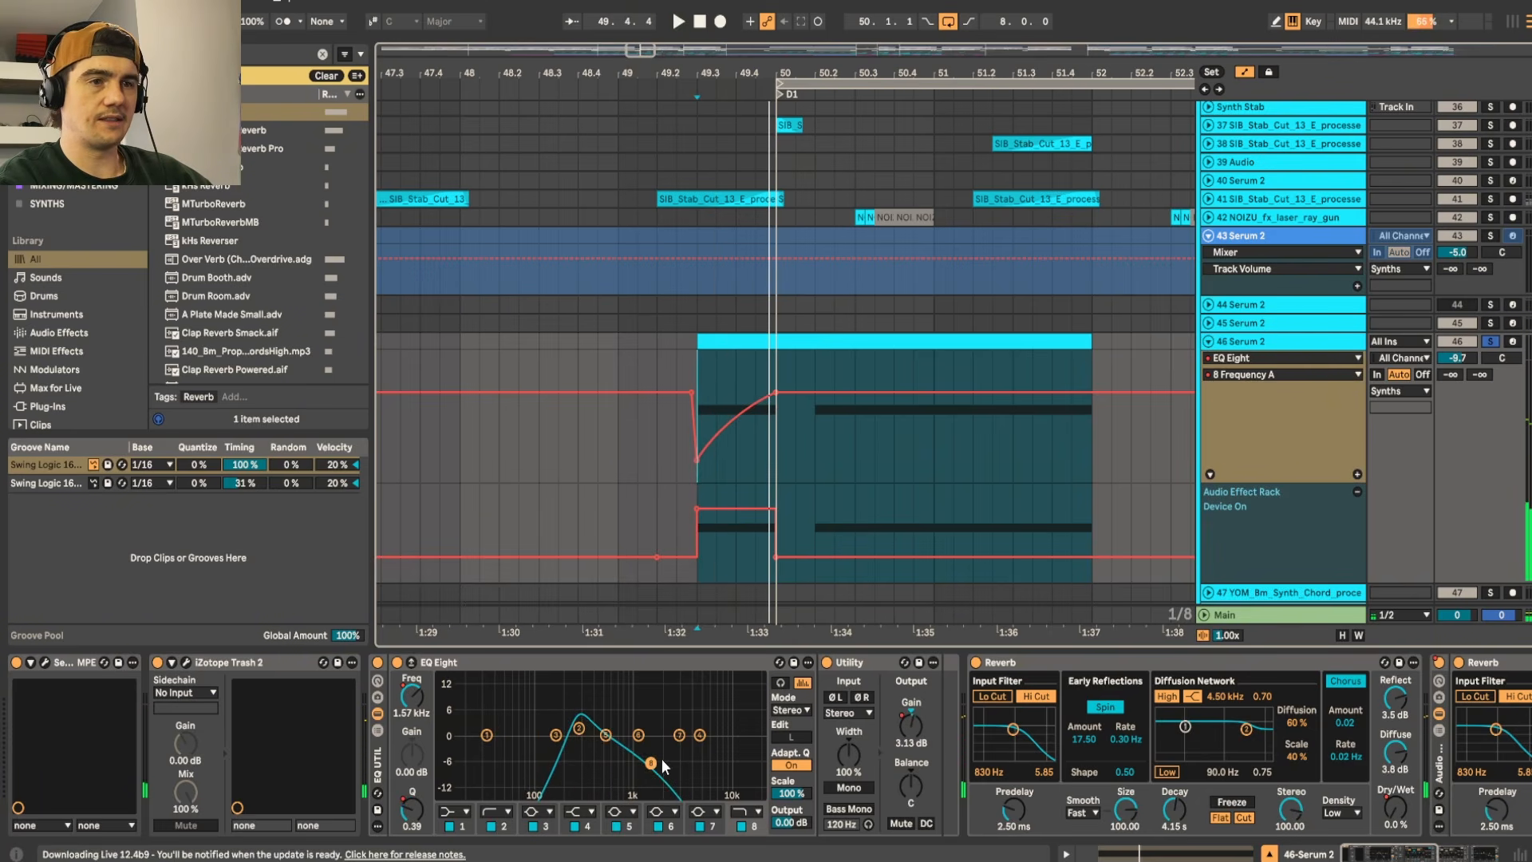
click(411, 809)
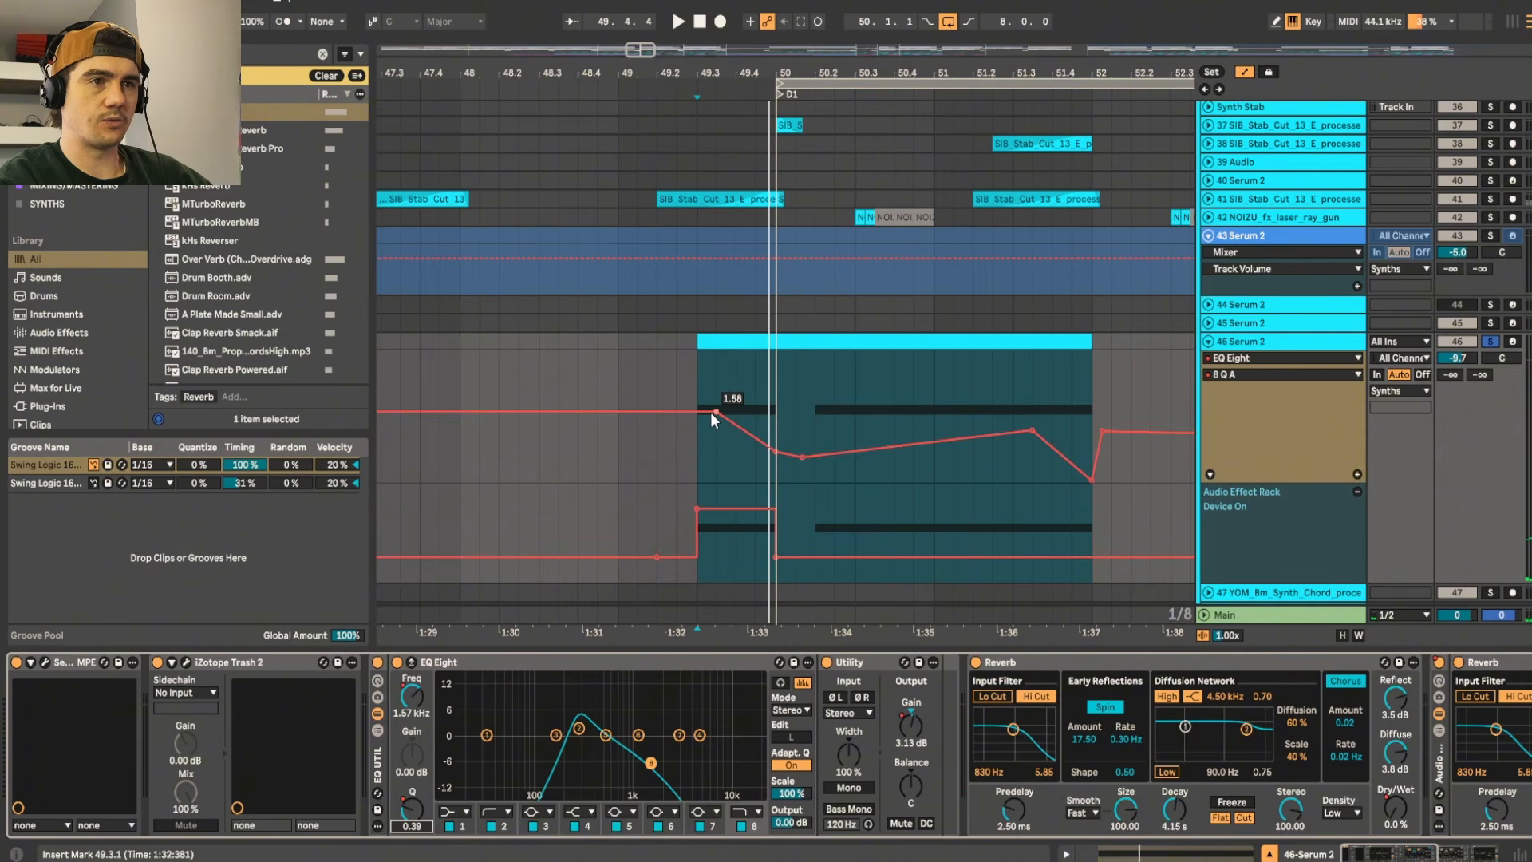
key(space)
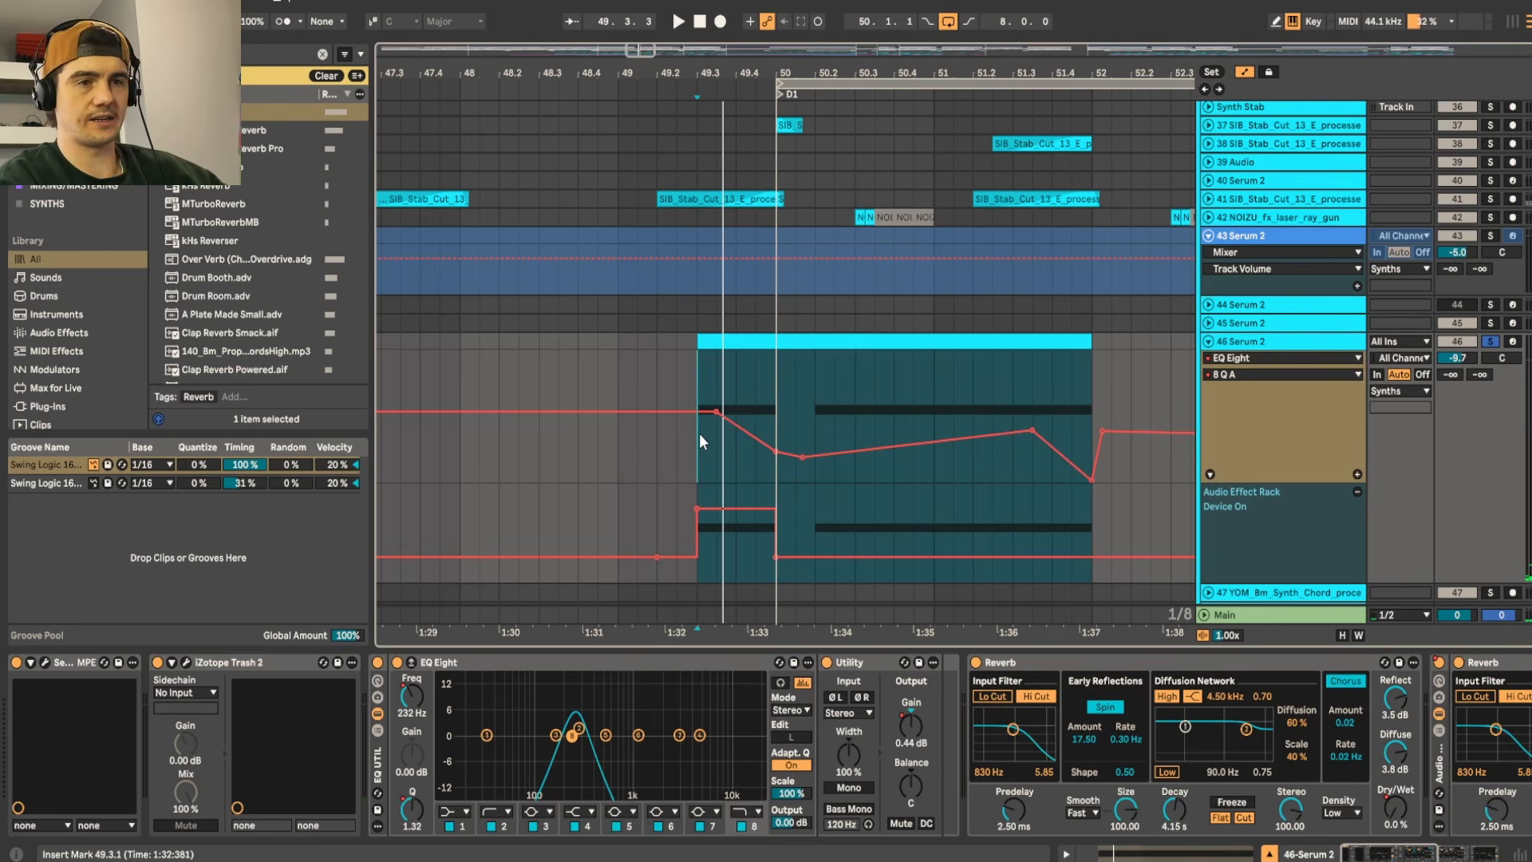
Step: Replay the lead on track 46 from 49.3.1 using the existing EQ Eight band 8 Q curve
key(space)
key(space)
key(space)
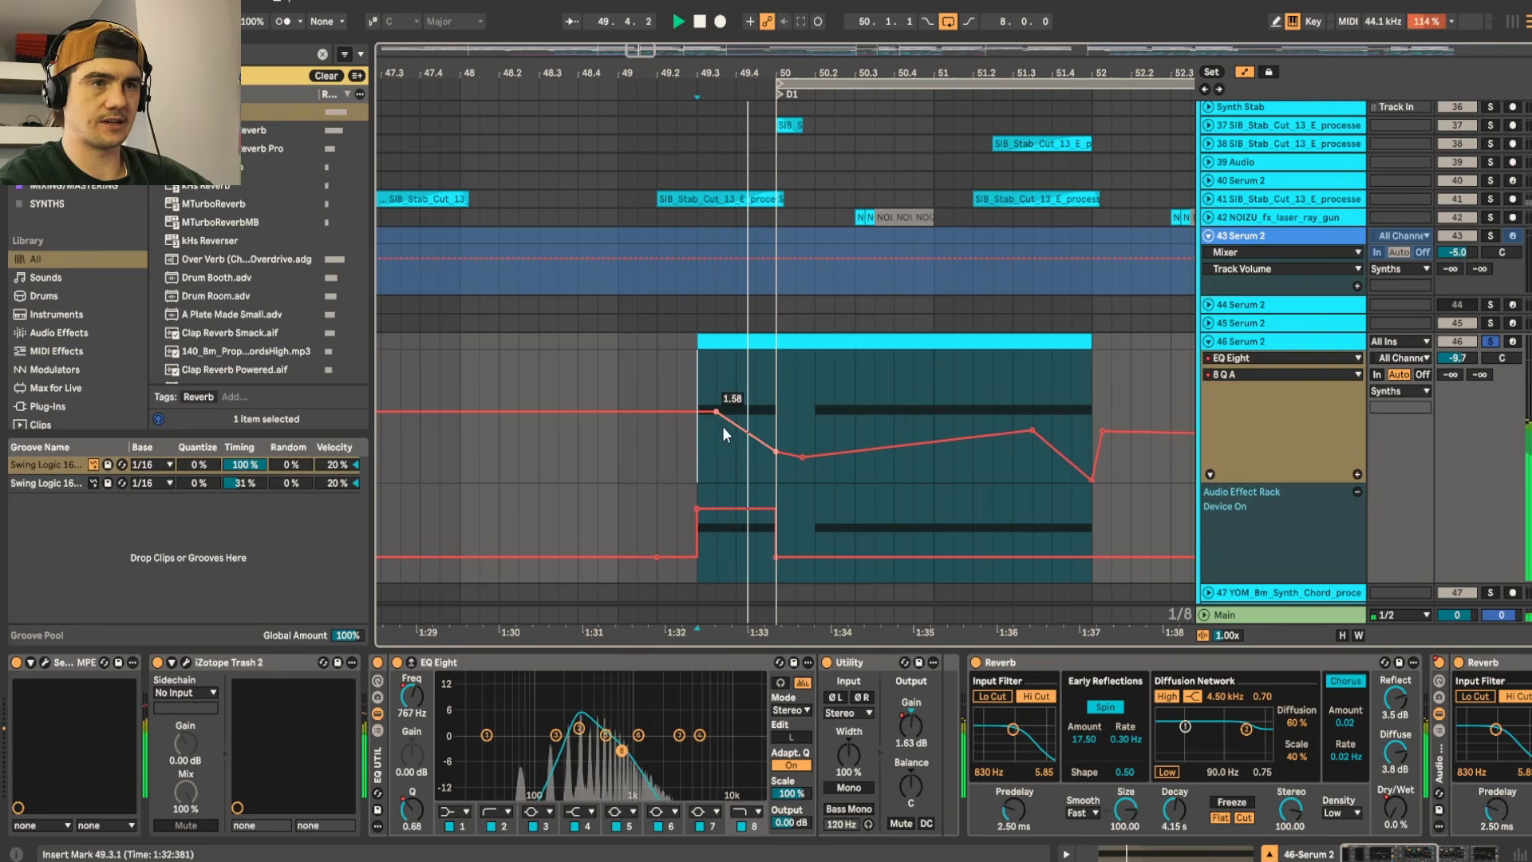
key(space)
Step: Try starting the band 8 Q automation at 0.46 at 49.3.1, play the result, and undo the change
drag(716, 411, 697, 442)
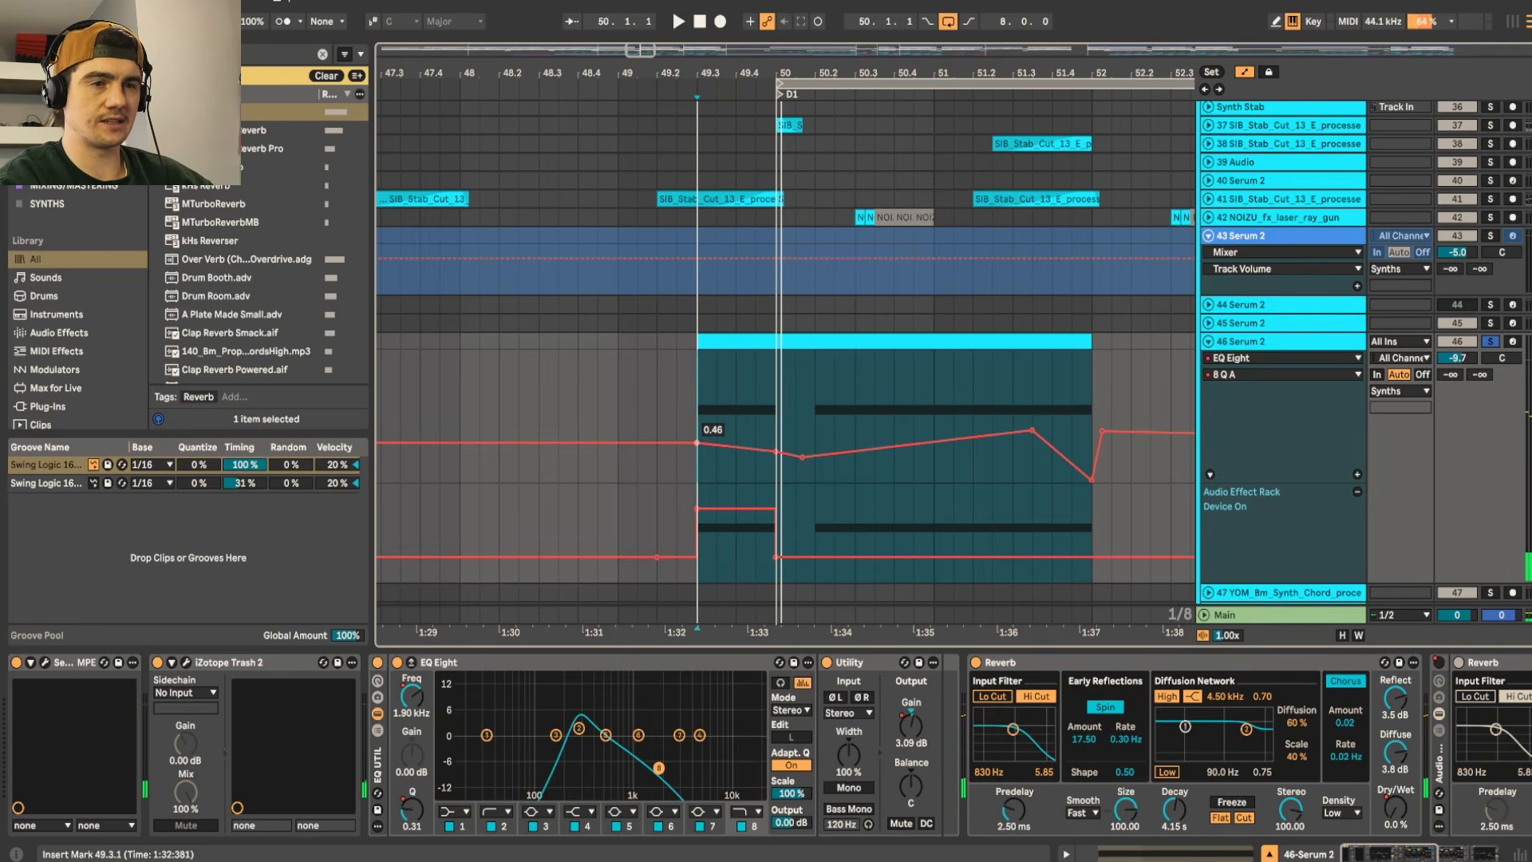
key(space)
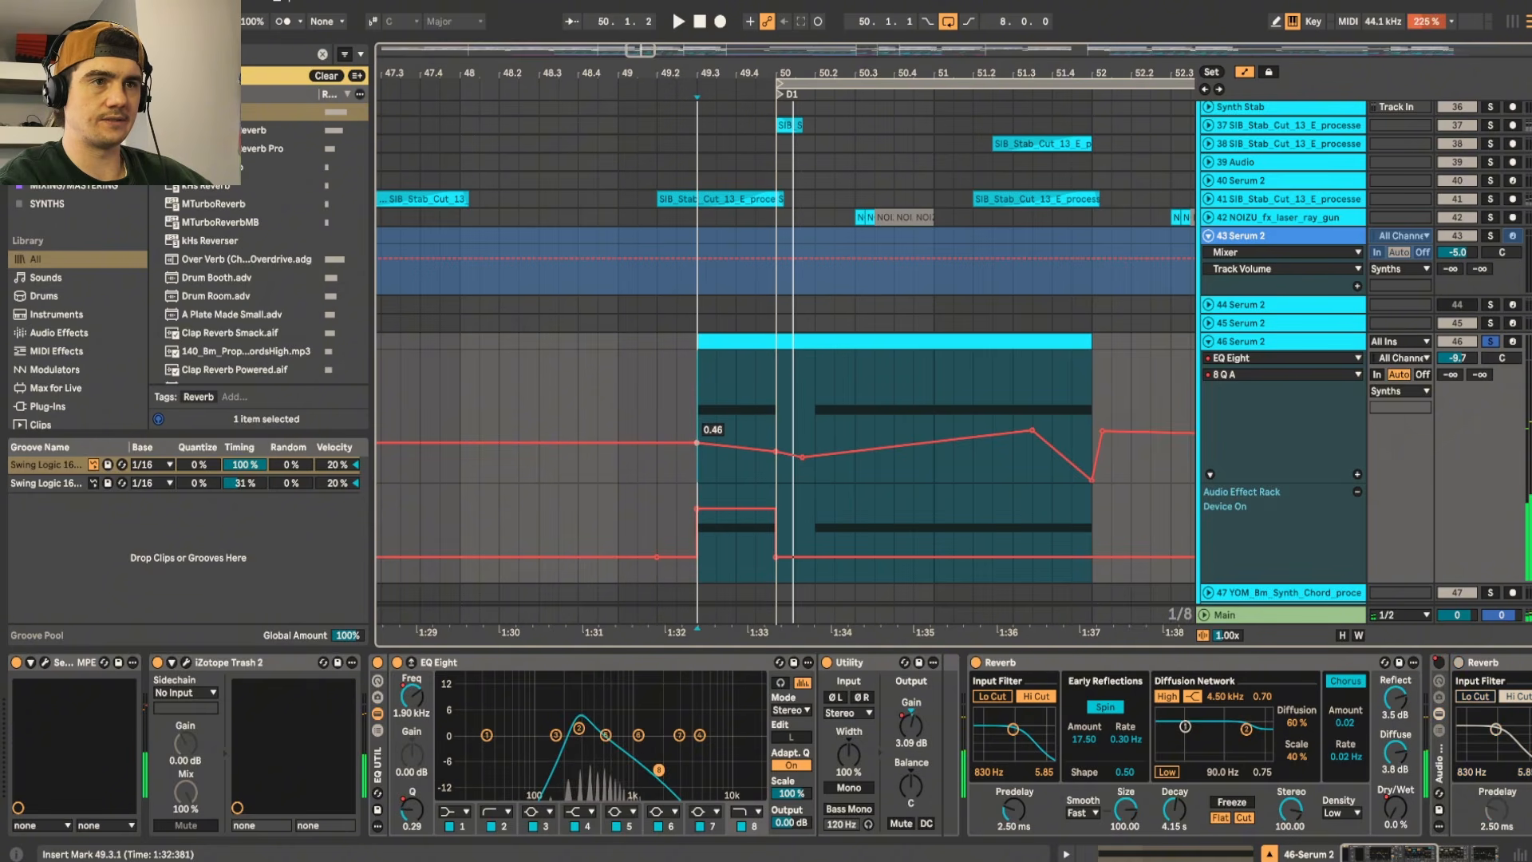
key(space)
key(space)
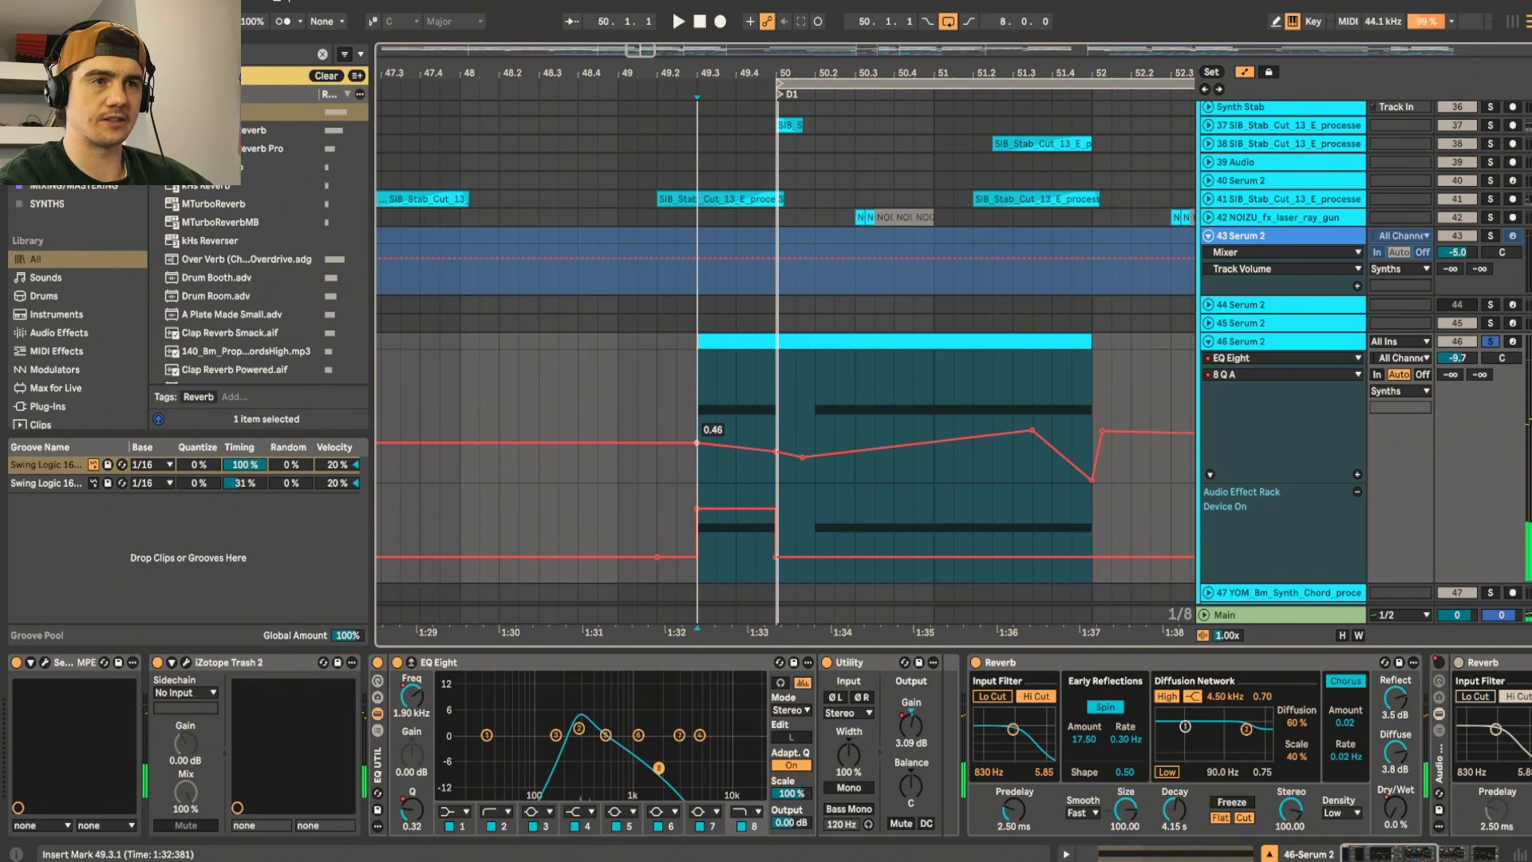
key(ctrl+z)
key(space)
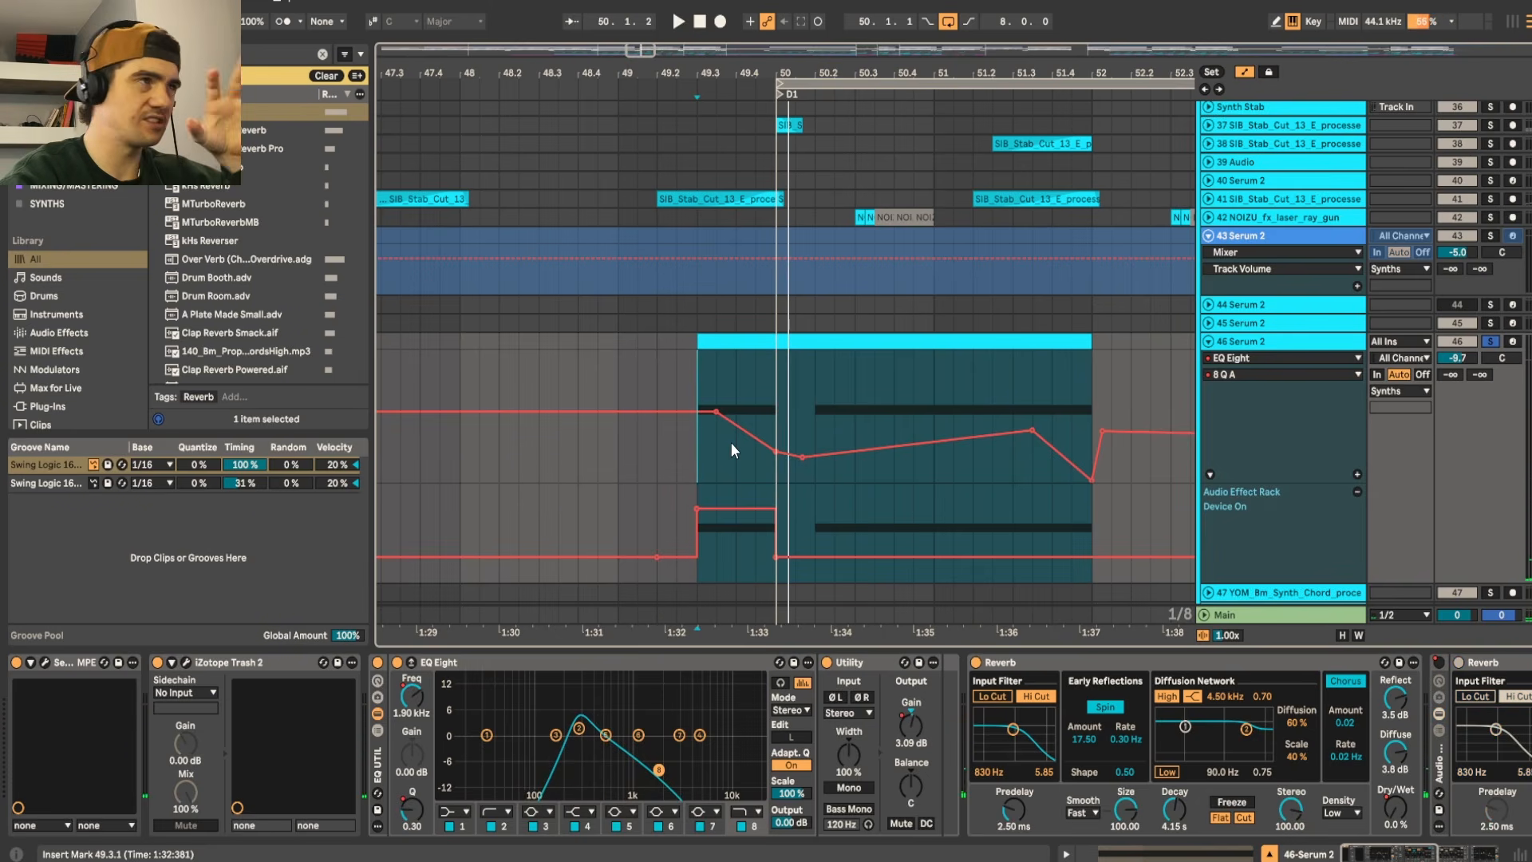
Step: Show the first Reverb's Dry/Wet automation on track 46 and select 49.3.1 to 52.1.1
scroll(1149, 786, right, 3)
click(1172, 810)
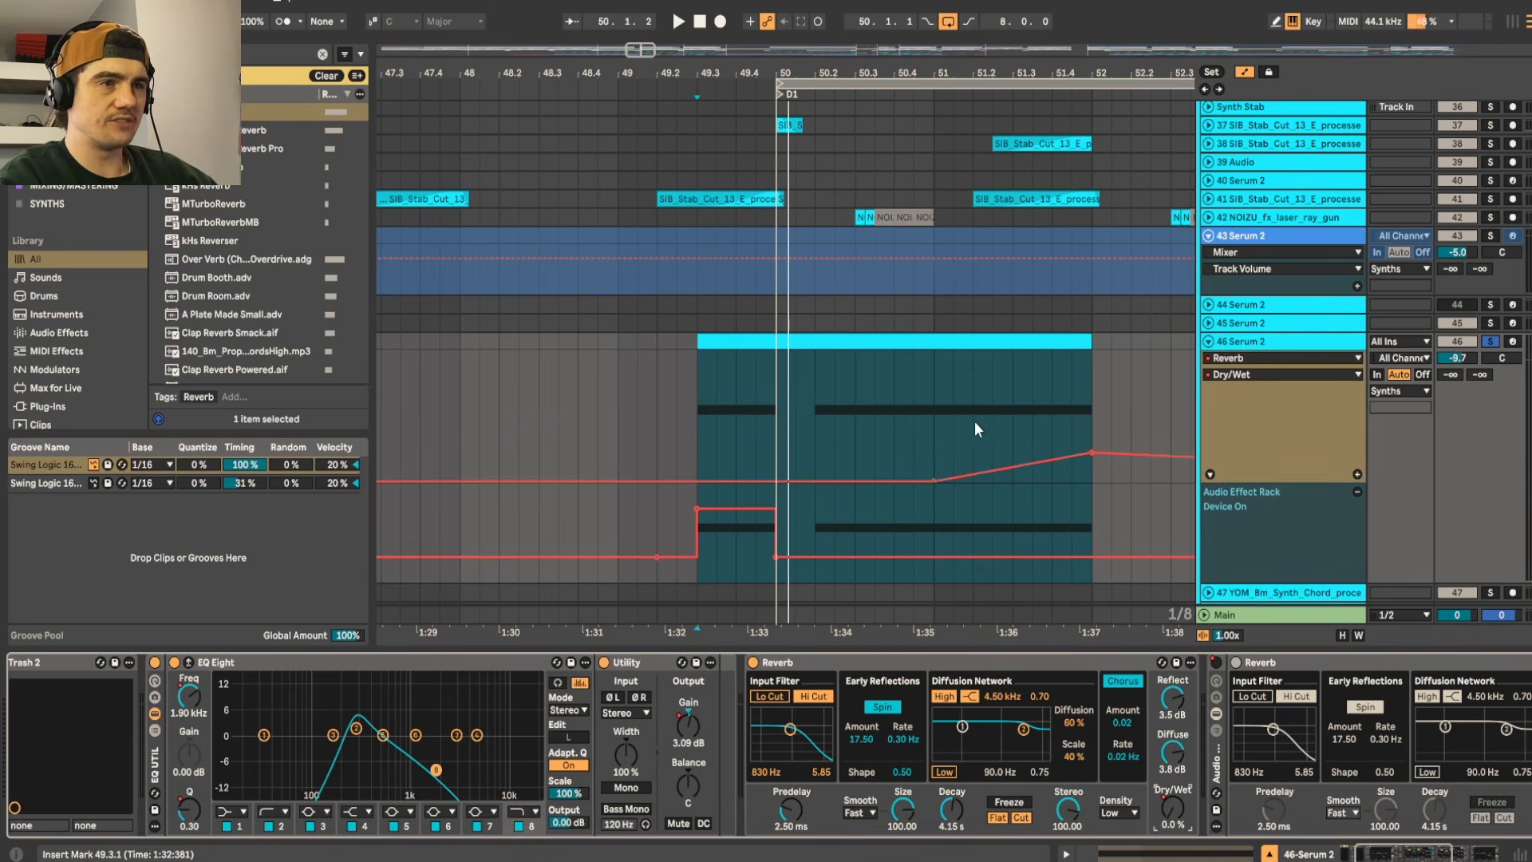
drag(935, 423, 1126, 399)
click(770, 384)
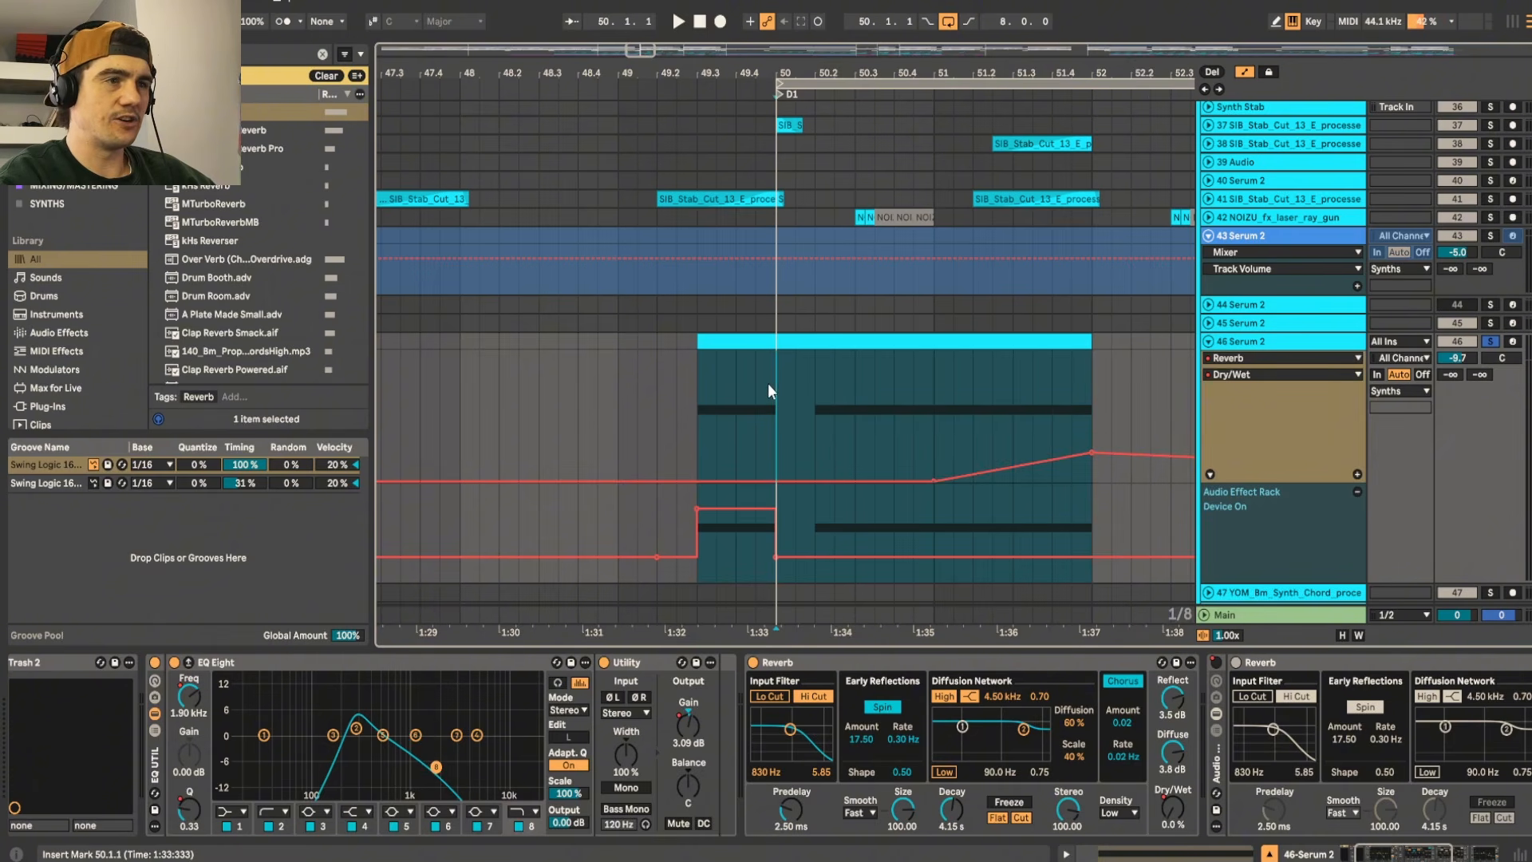
drag(696, 379, 1095, 399)
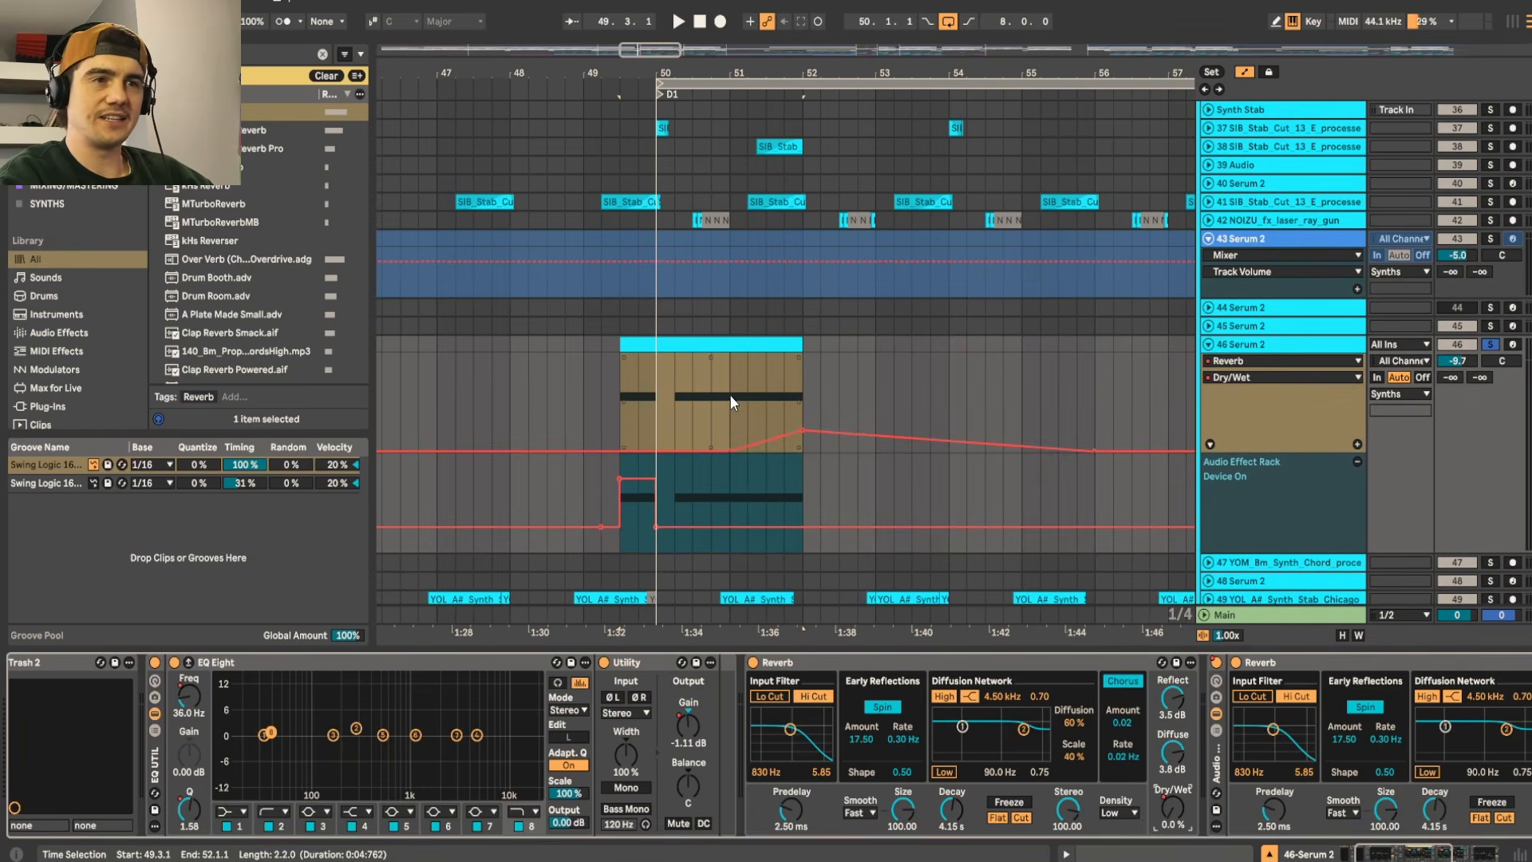
Step: Play track 46 from 51.1.1 to hear the first Reverb's Dry/Wet automation ramp
click(730, 396)
click(730, 400)
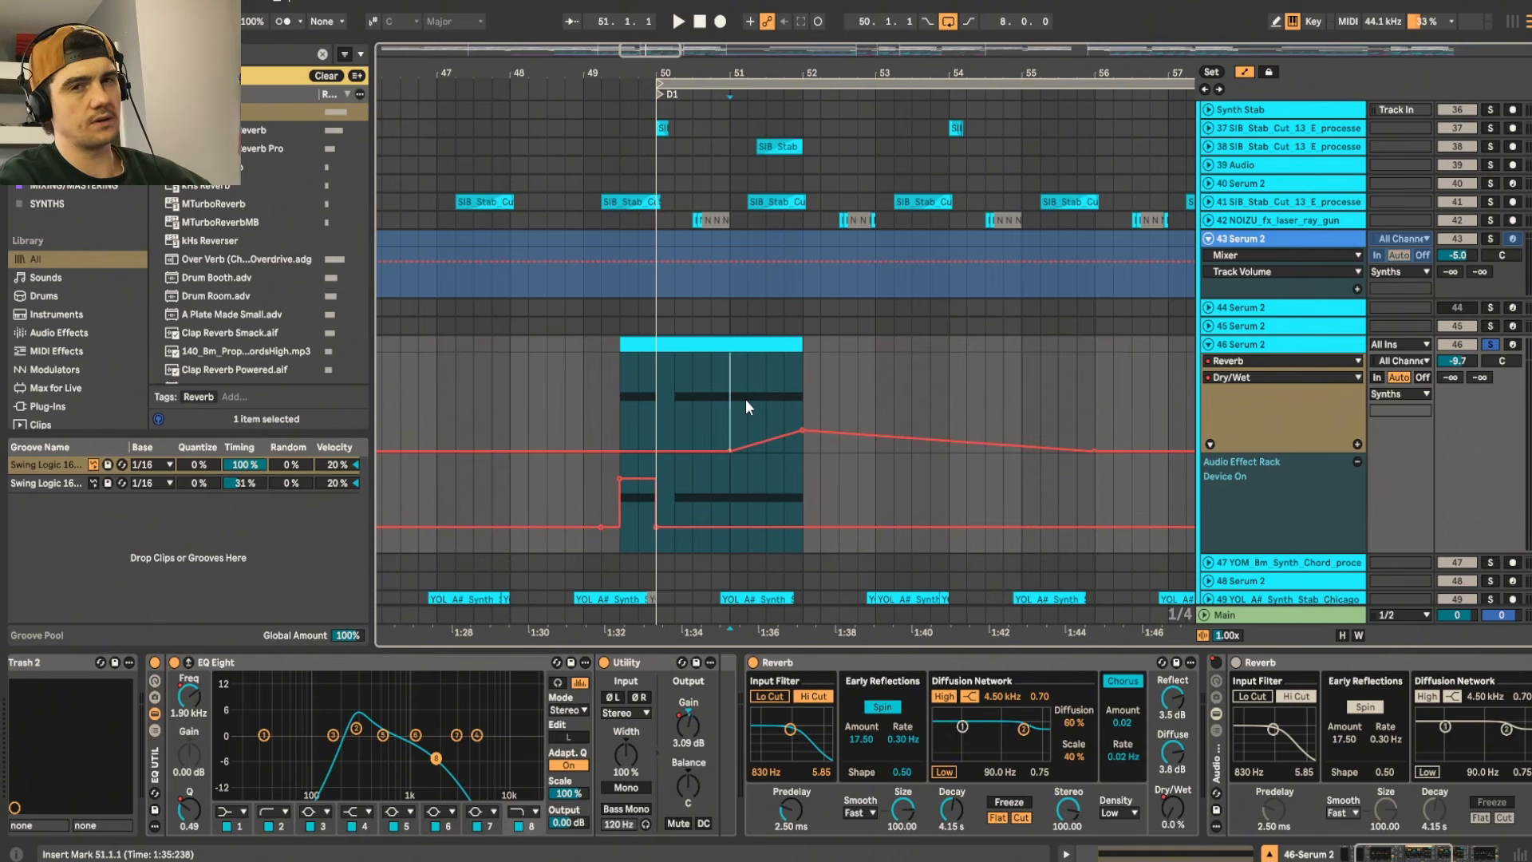
key(space)
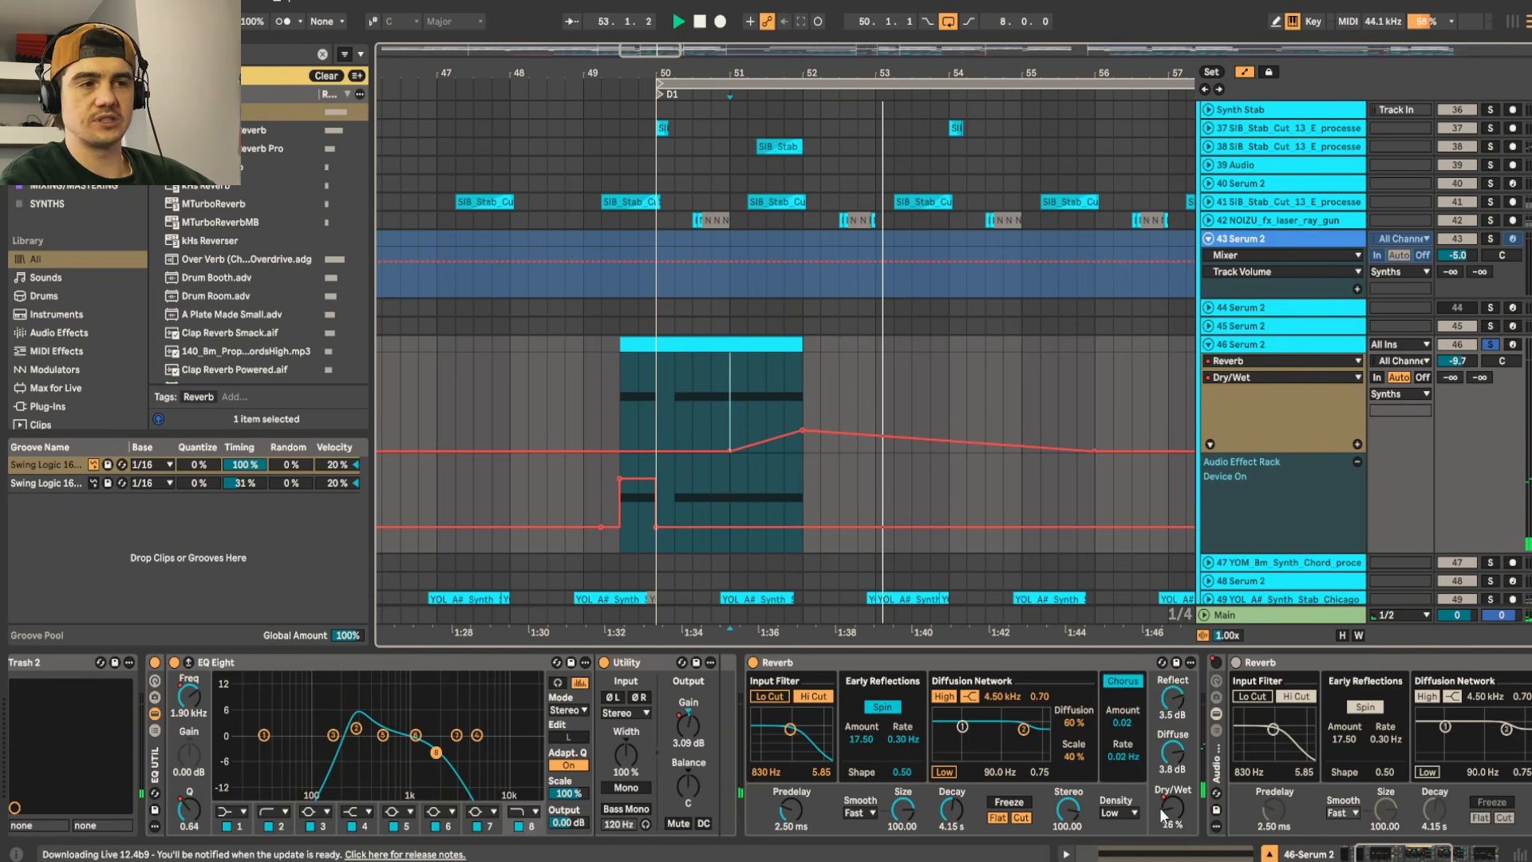
scroll(830, 747, right, 6)
key(space)
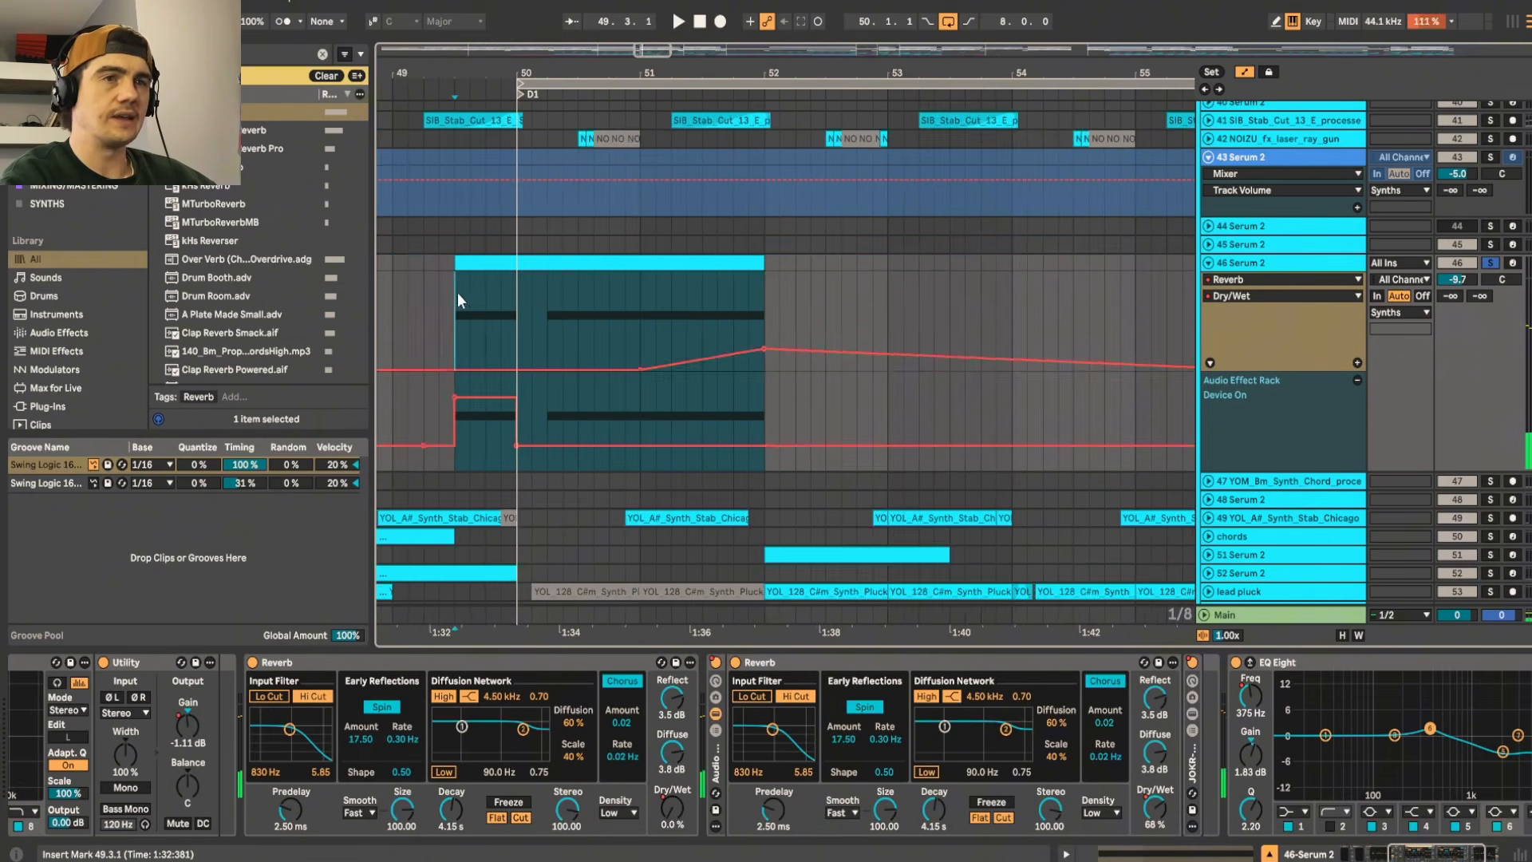
Step: Show the JOKR-OTT ALT Acoustic rack's chain list and play from 49.3.1 with the rack switched off, switching it back on
scroll(471, 295, up, 5)
drag(487, 292, 541, 276)
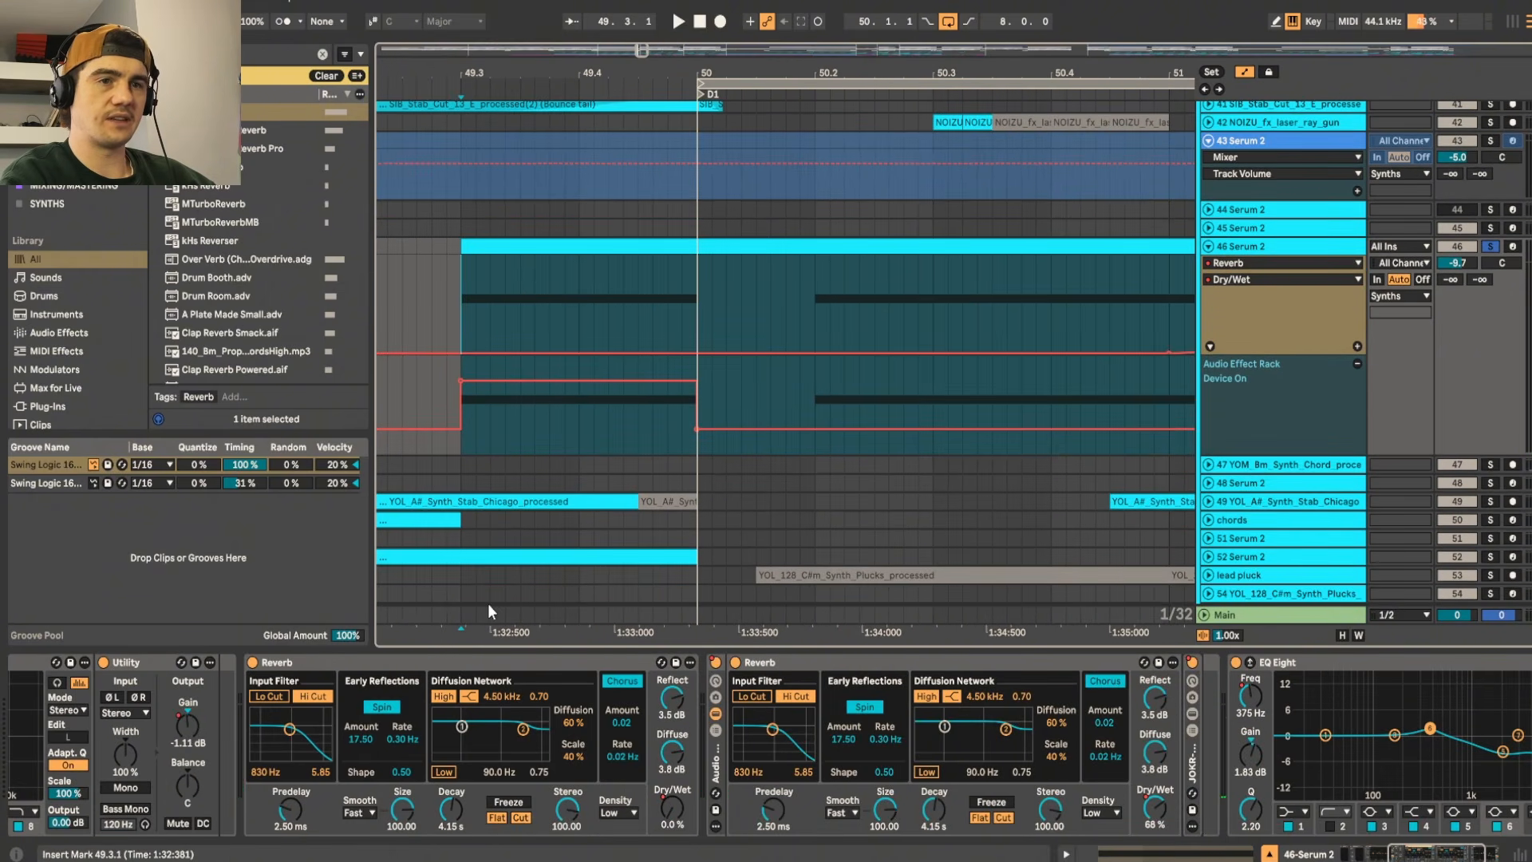
scroll(587, 439, up, 1)
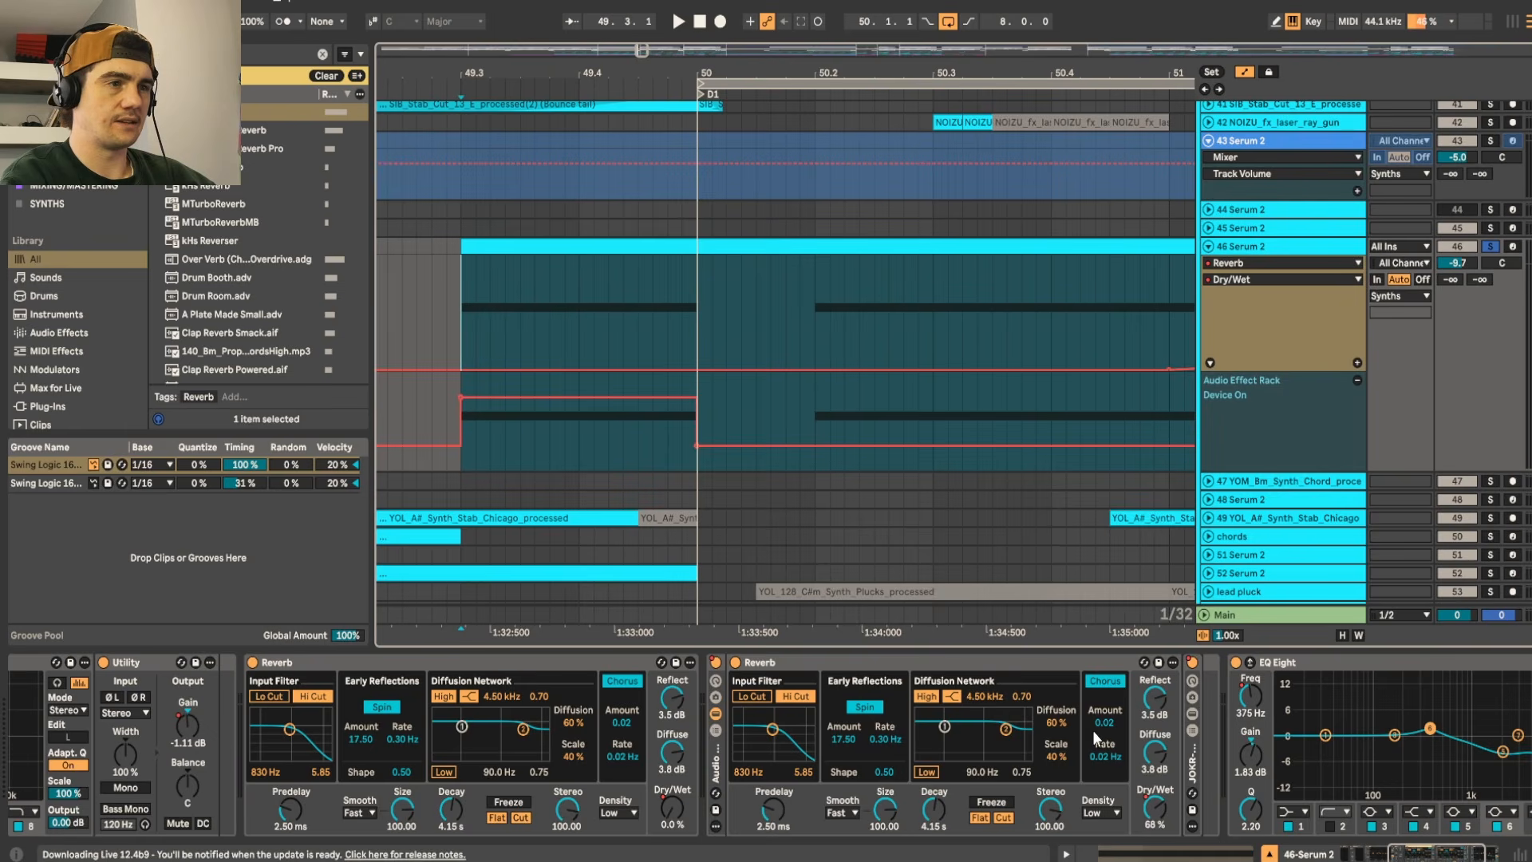
scroll(1195, 779, right, 6)
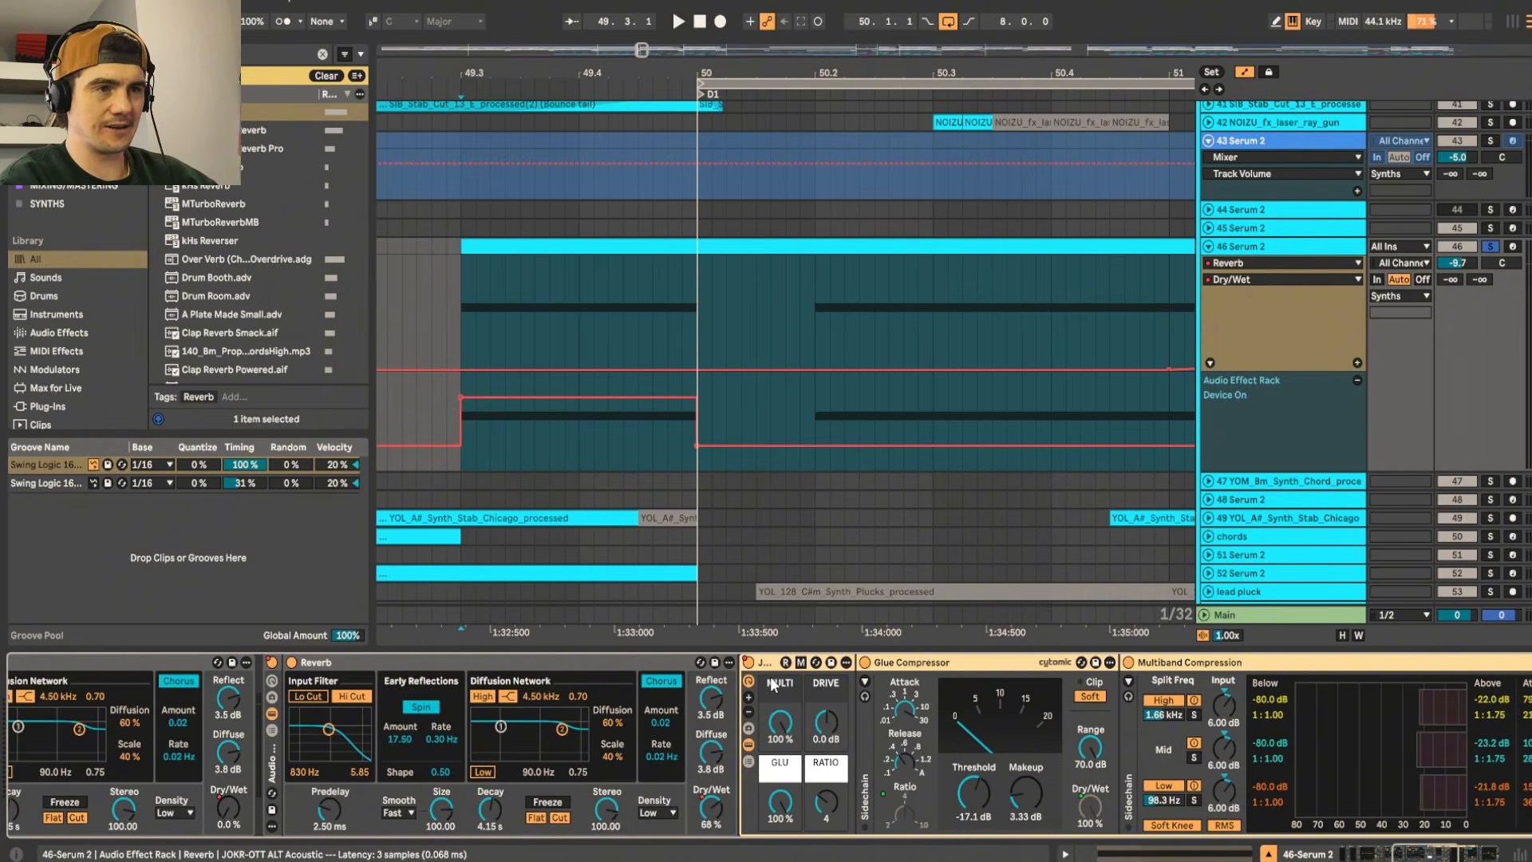
click(748, 760)
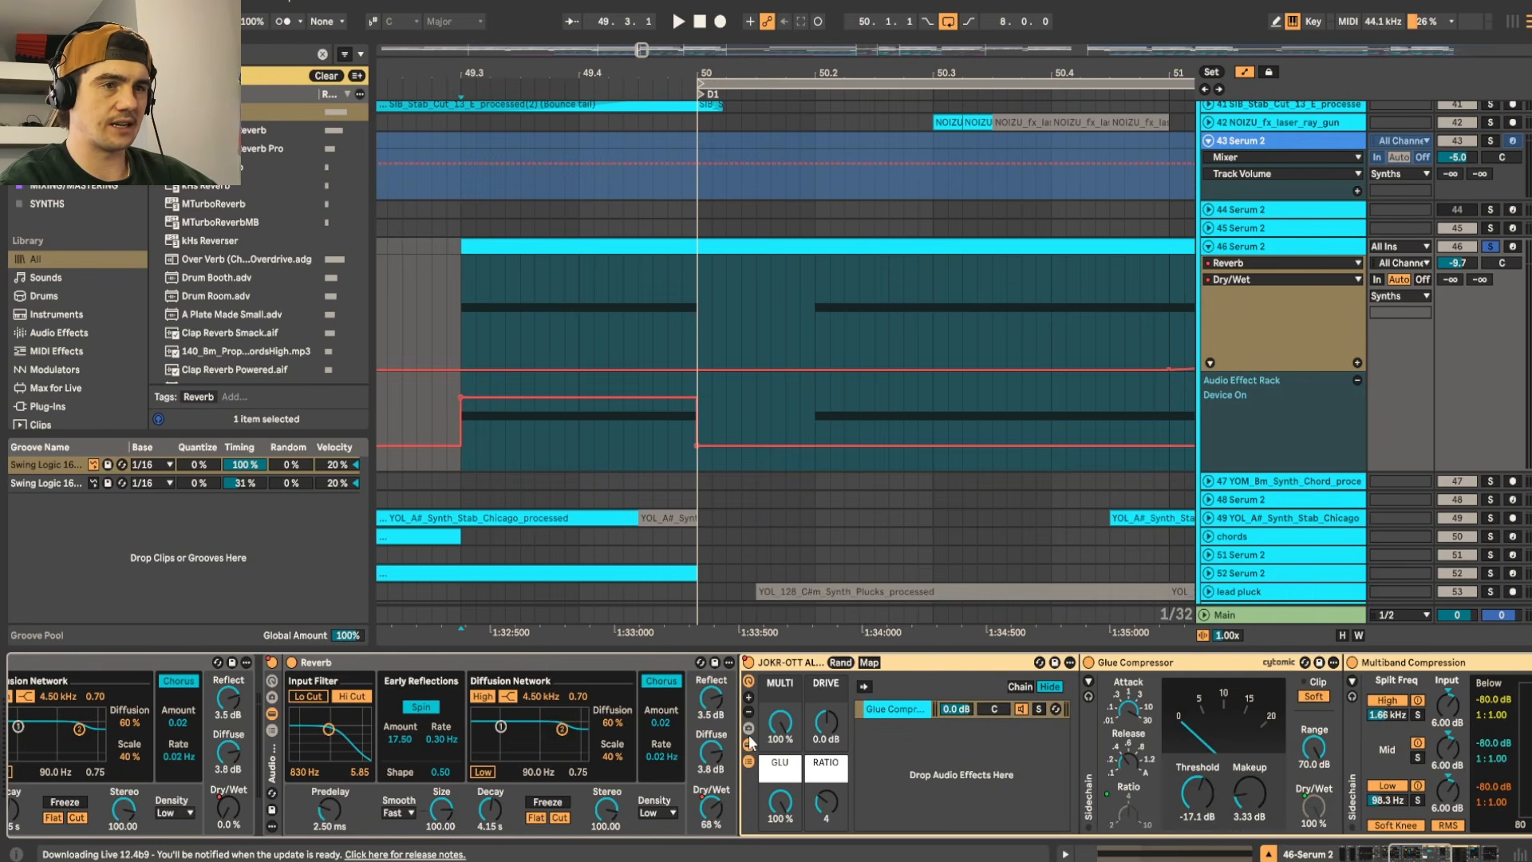
click(718, 664)
key(space)
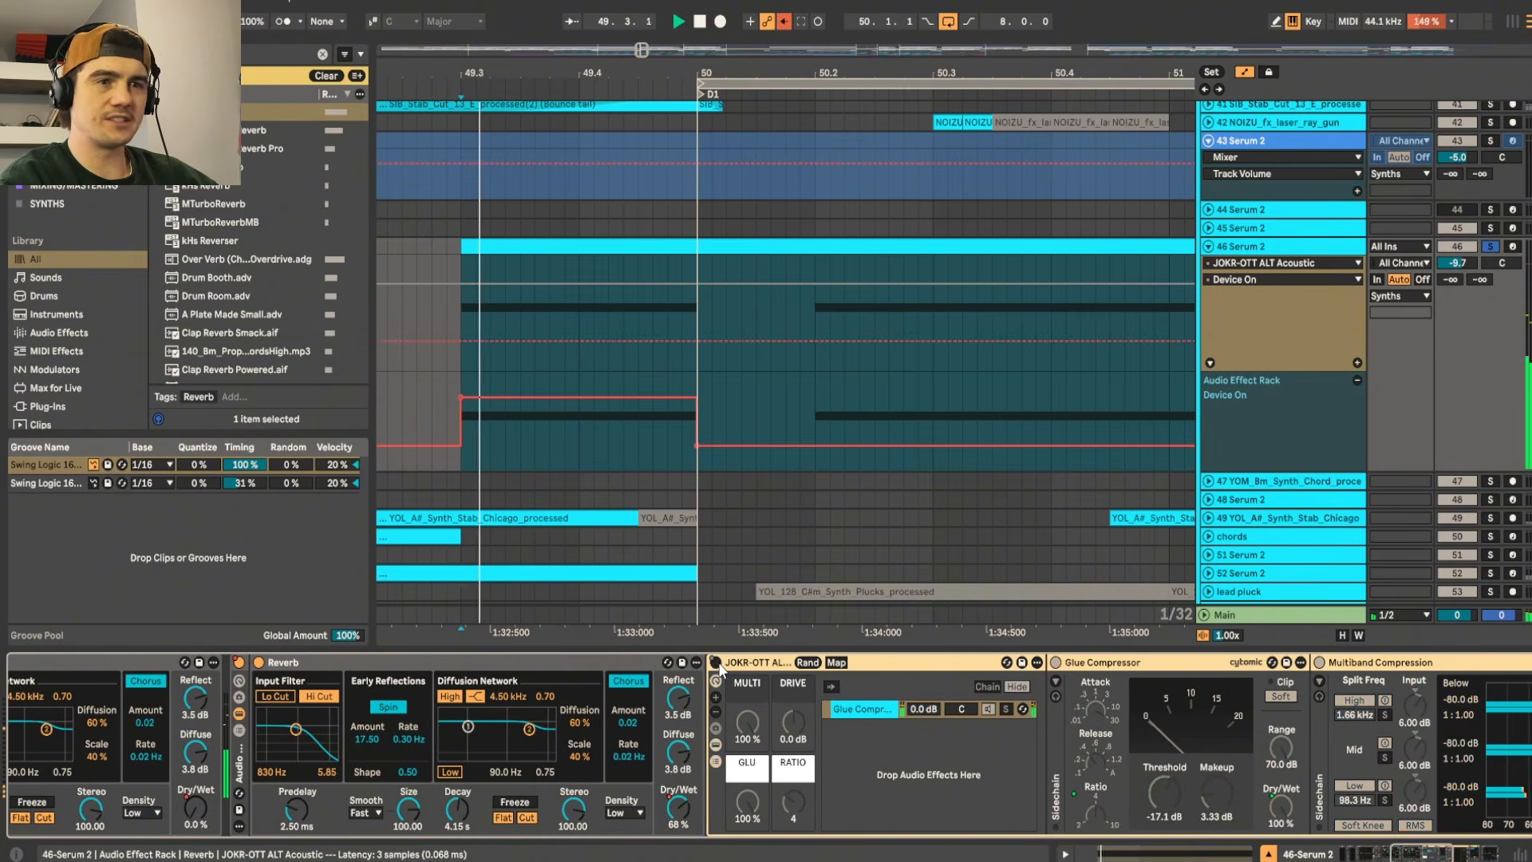
click(717, 664)
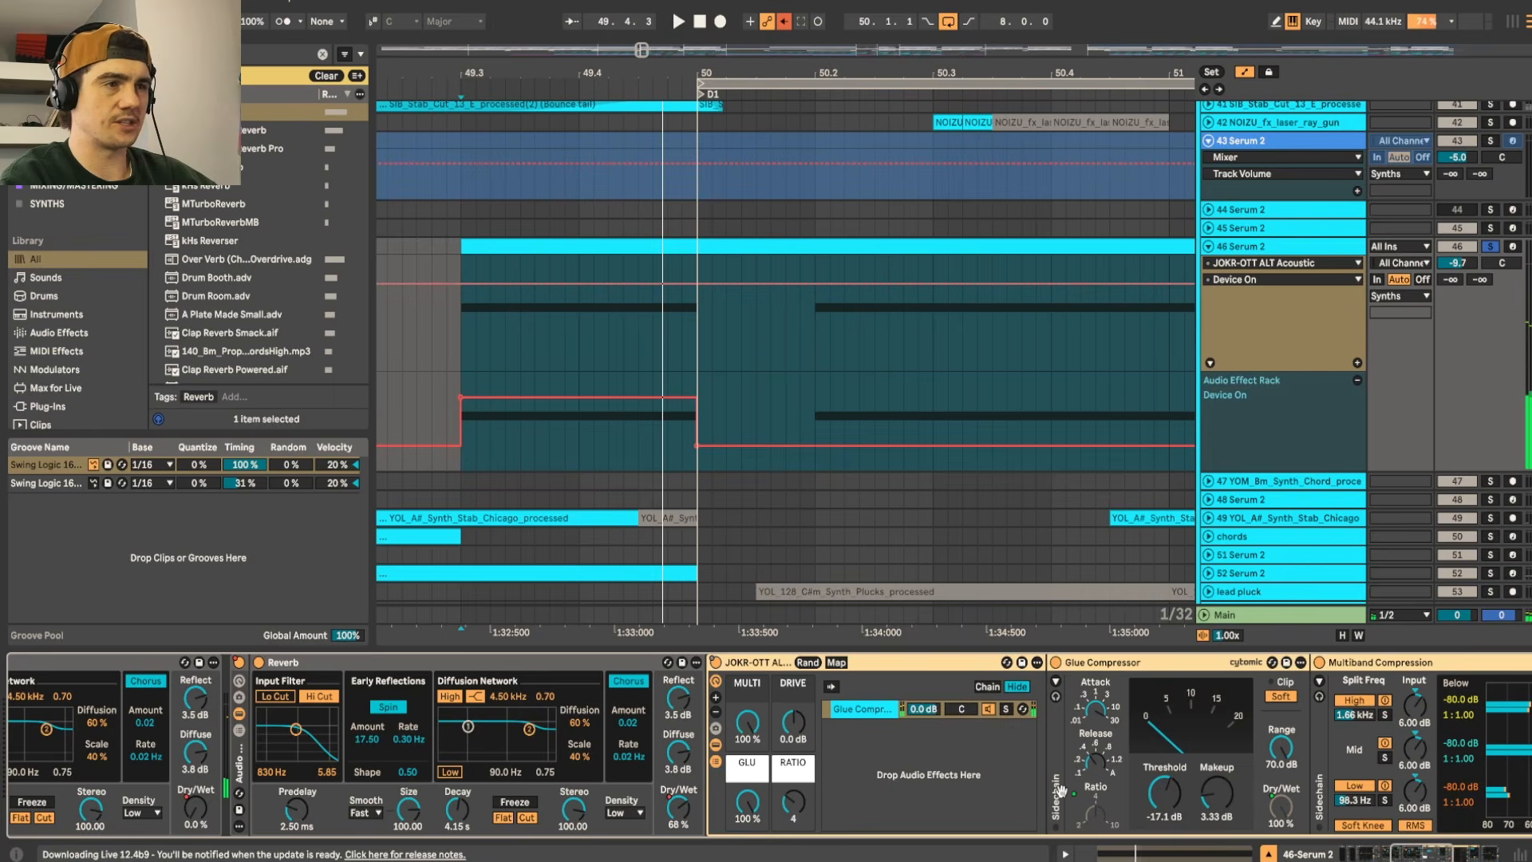
Step: Examine the Glue Compressor, Multiband Compression and Saturator inside the JOKR-OTT rack
scroll(1031, 792, right, 5)
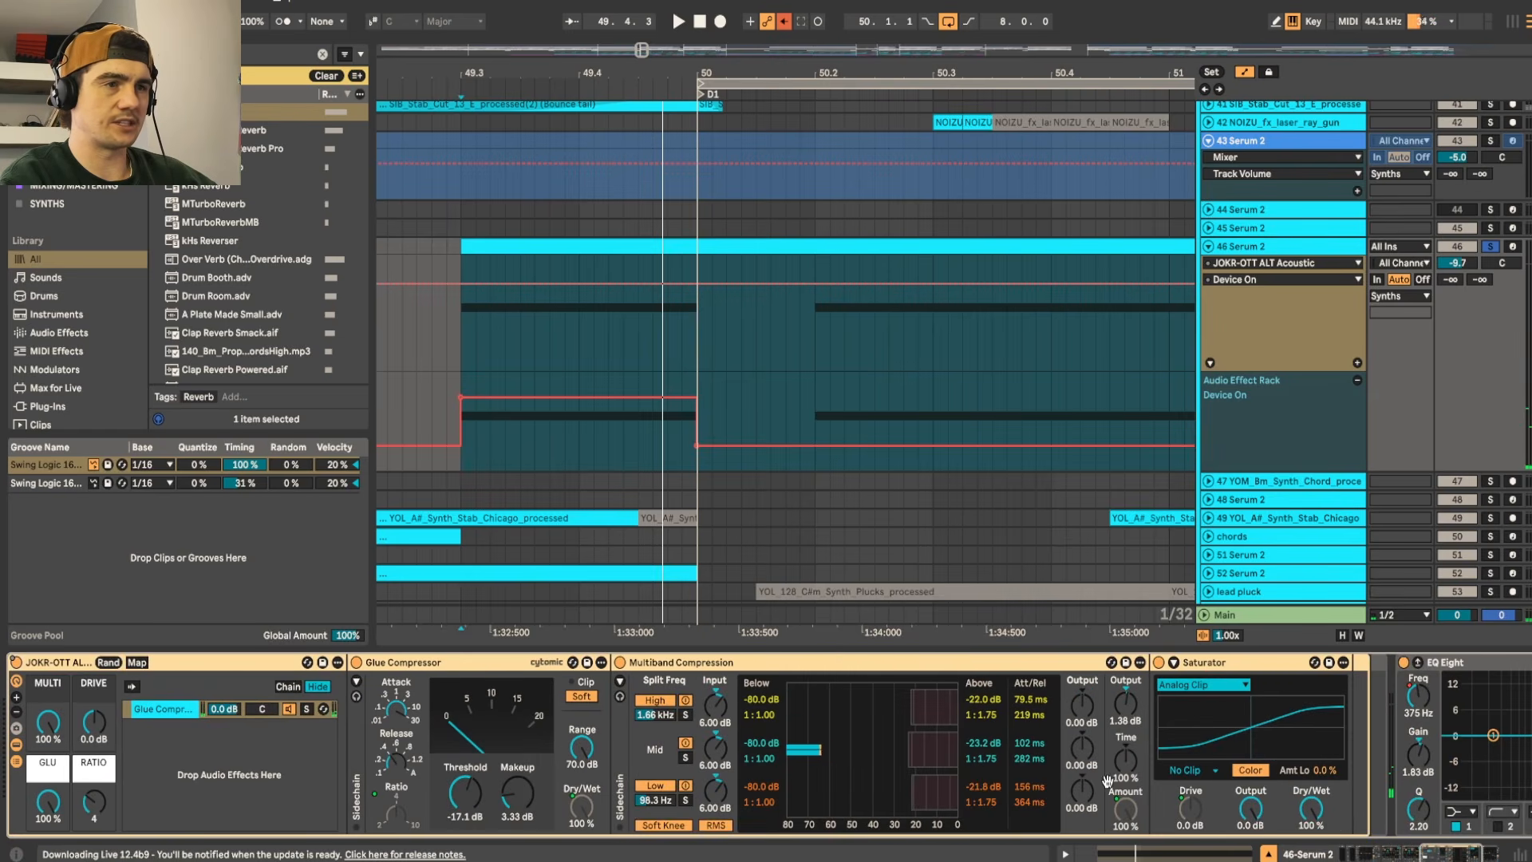
scroll(874, 750, right, 3)
scroll(268, 740, left, 1)
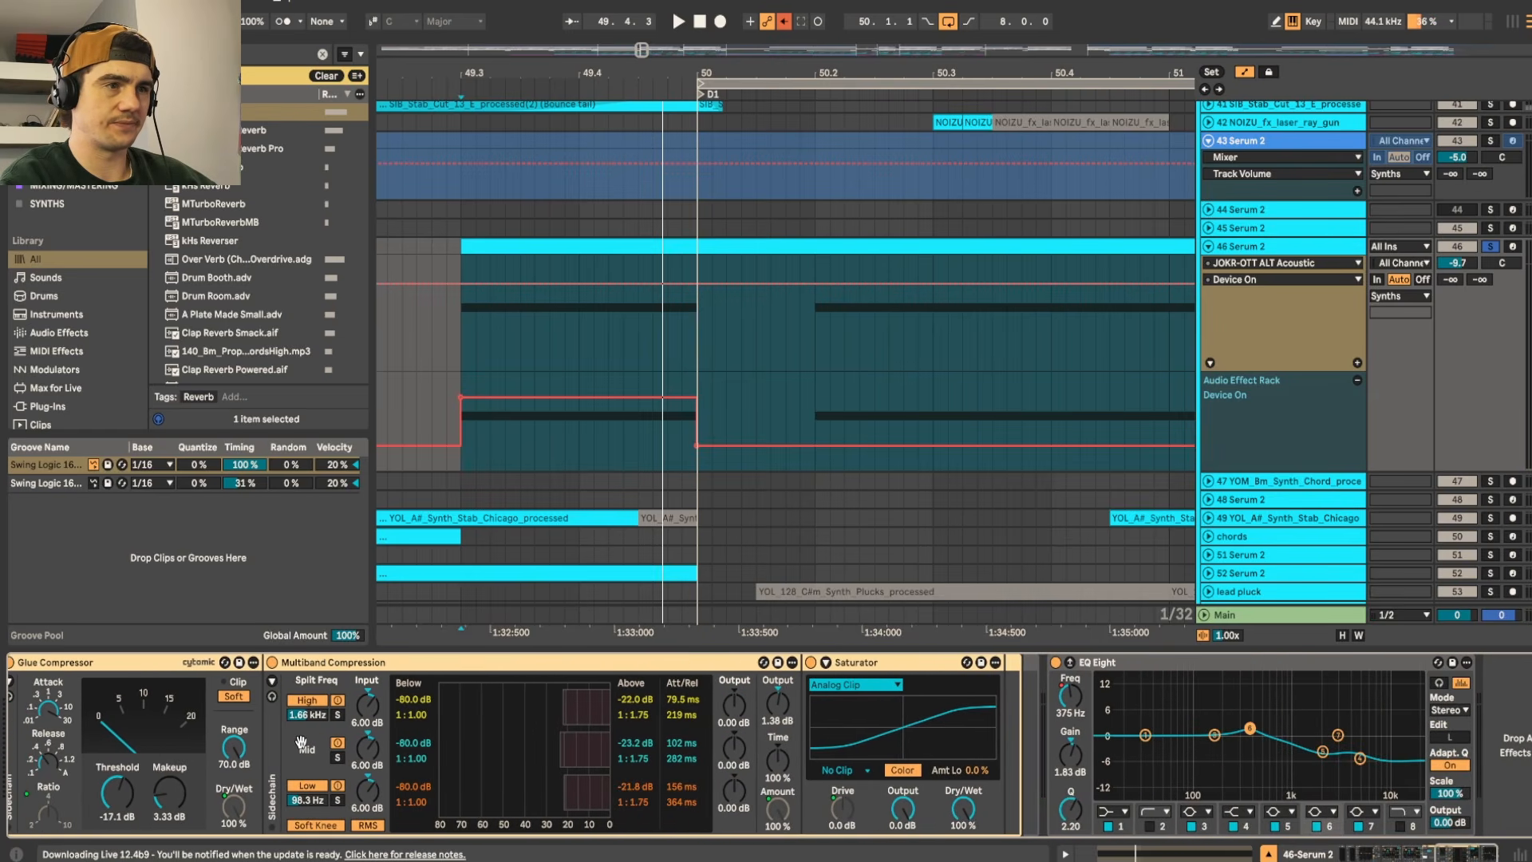
scroll(317, 746, left, 2)
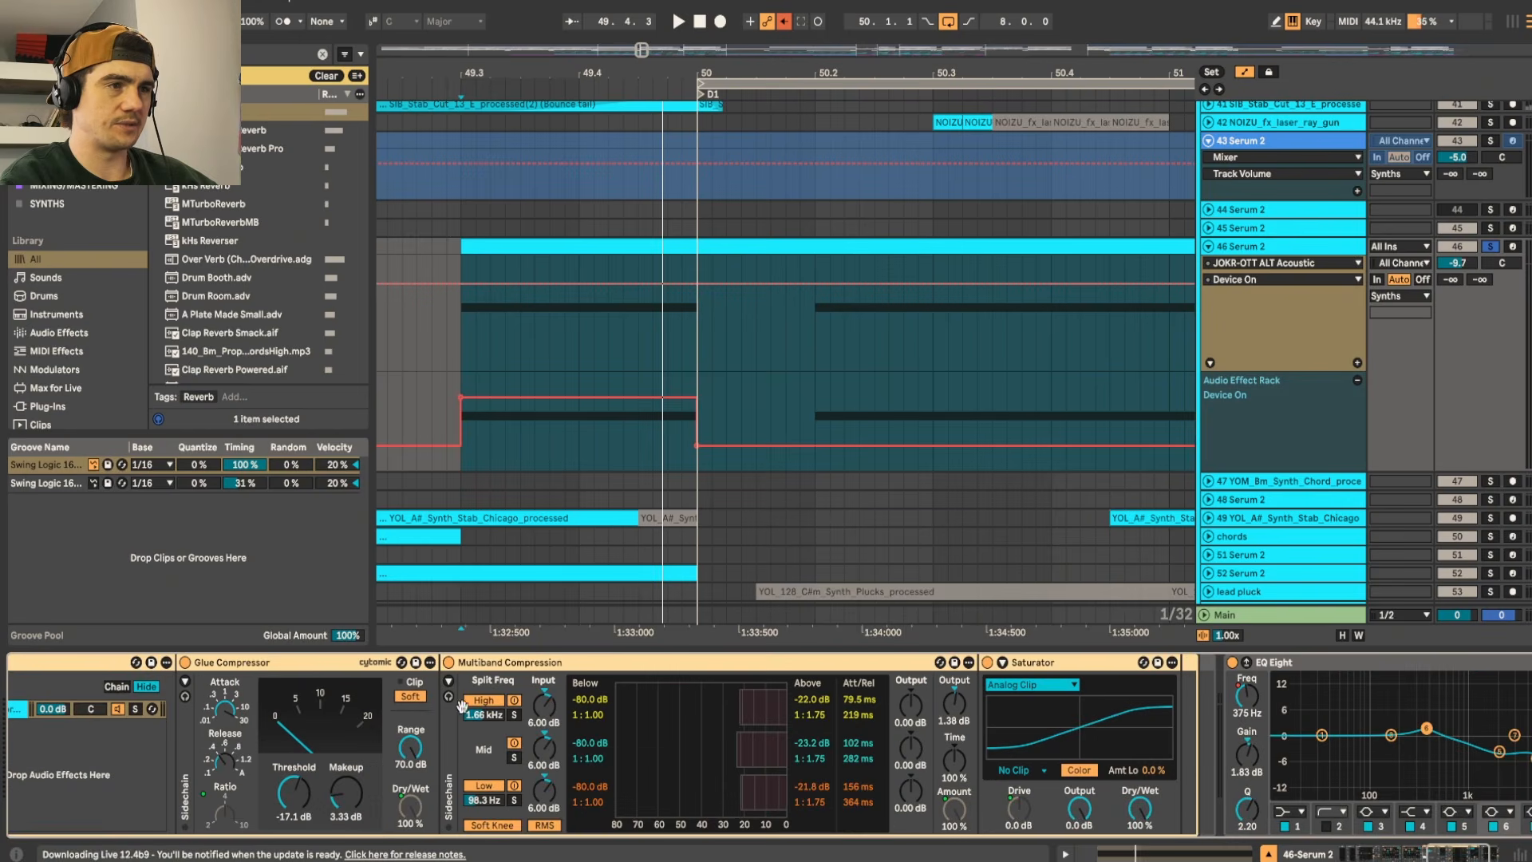
scroll(461, 704, left, 7)
scroll(849, 759, left, 2)
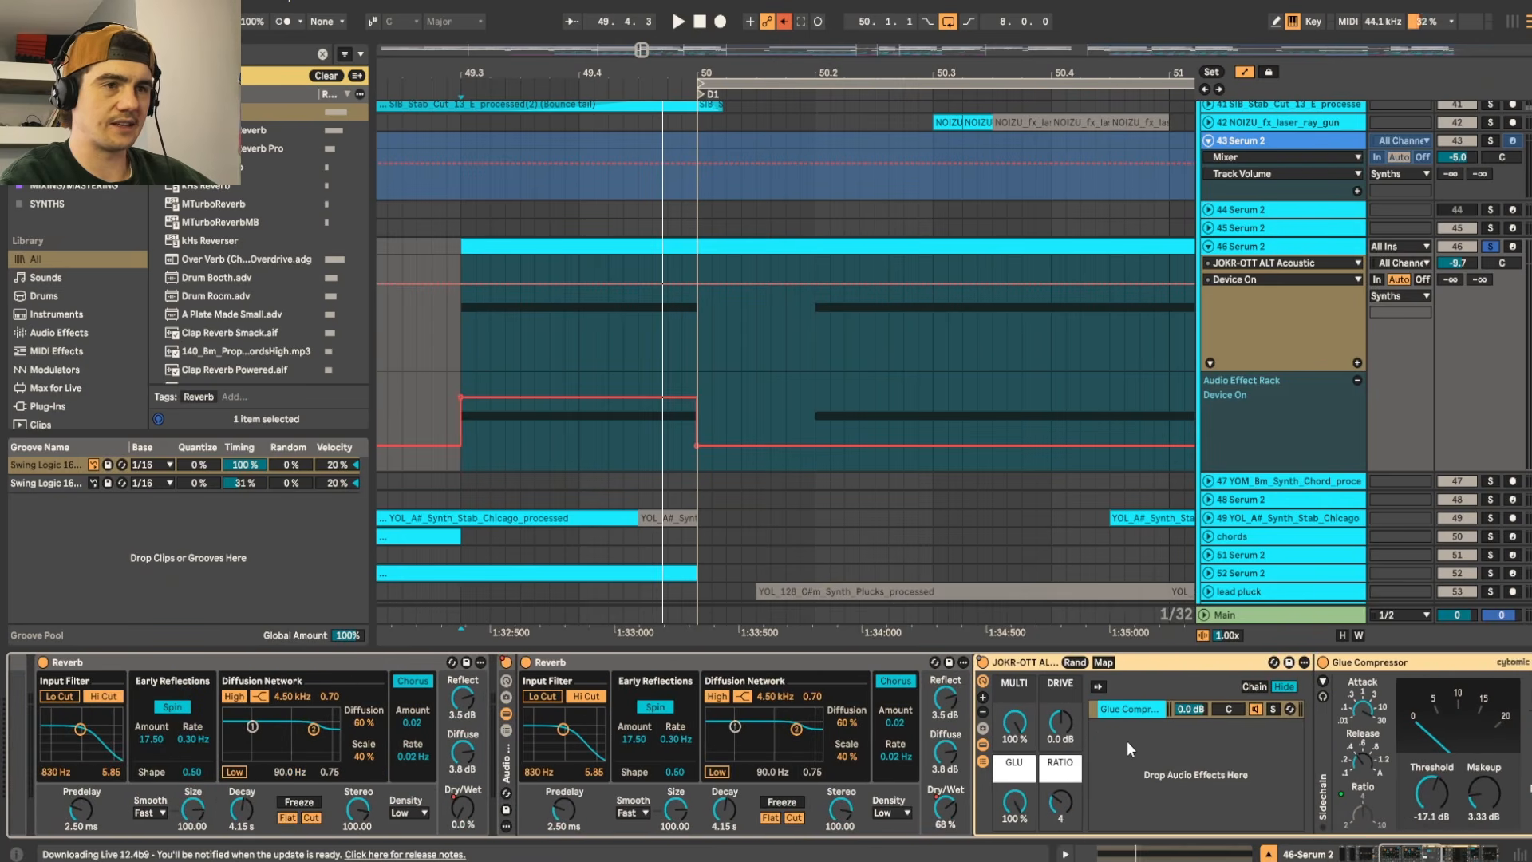
Step: Show the Device On automation of the Audio Effect Rack holding the second Reverb and select 49.3.1 to 50.1.1
click(613, 669)
click(506, 758)
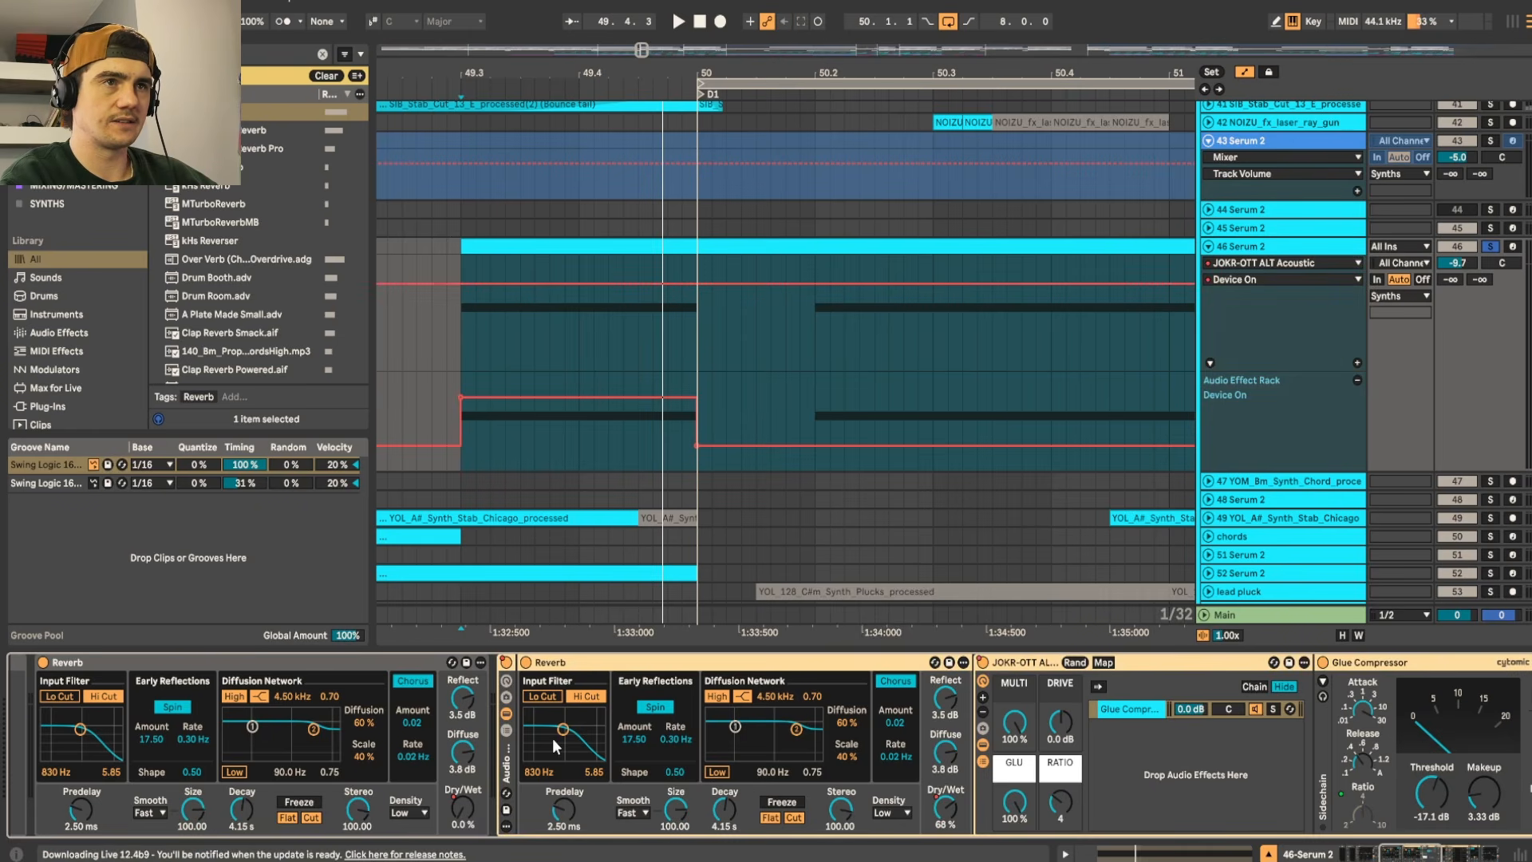
right_click(507, 663)
click(542, 673)
scroll(602, 356, down, 5)
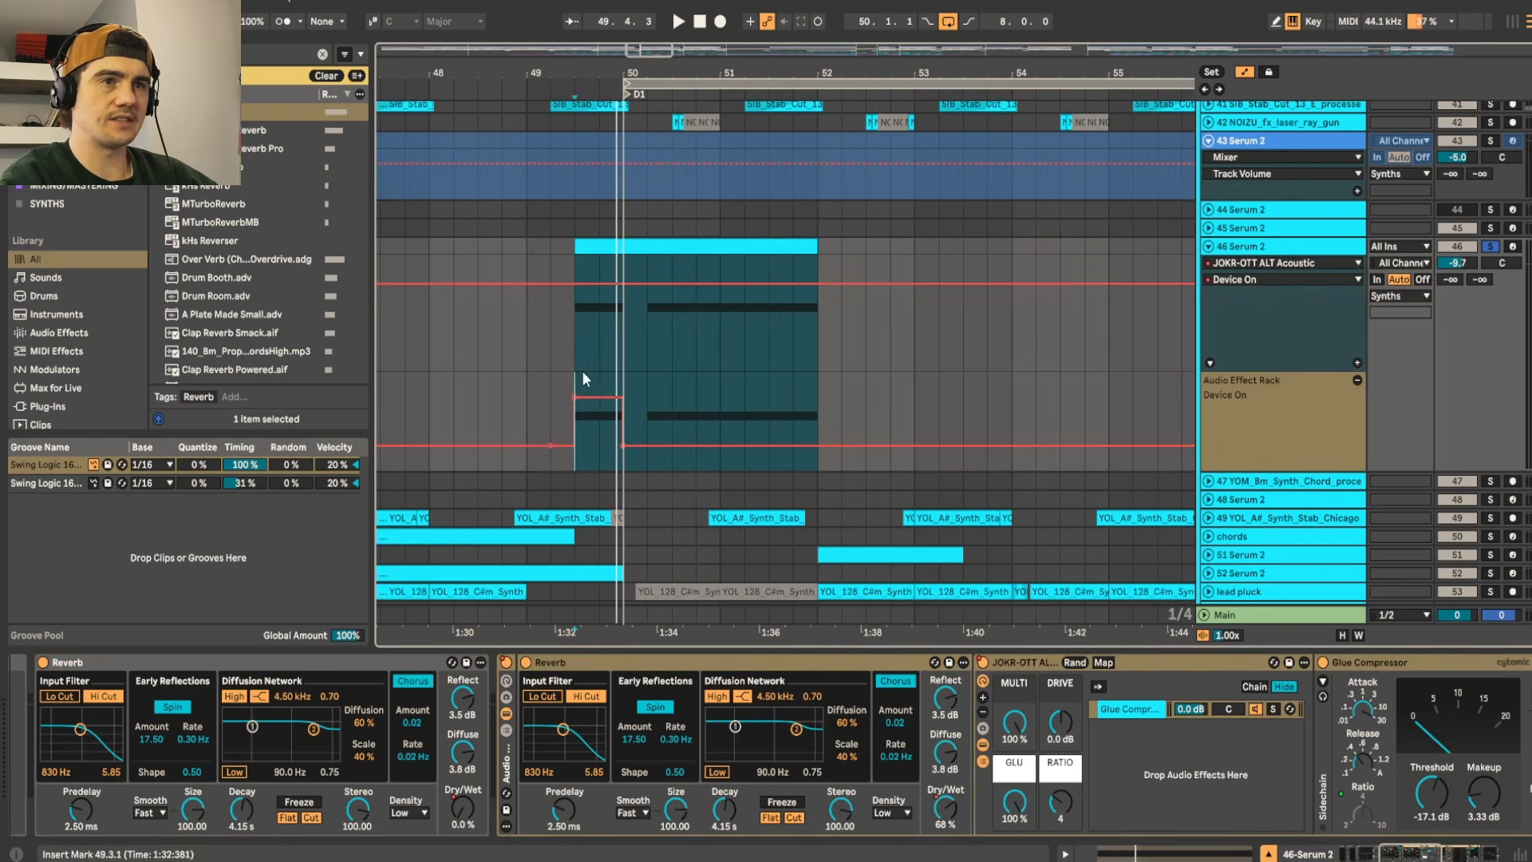
drag(584, 379, 622, 375)
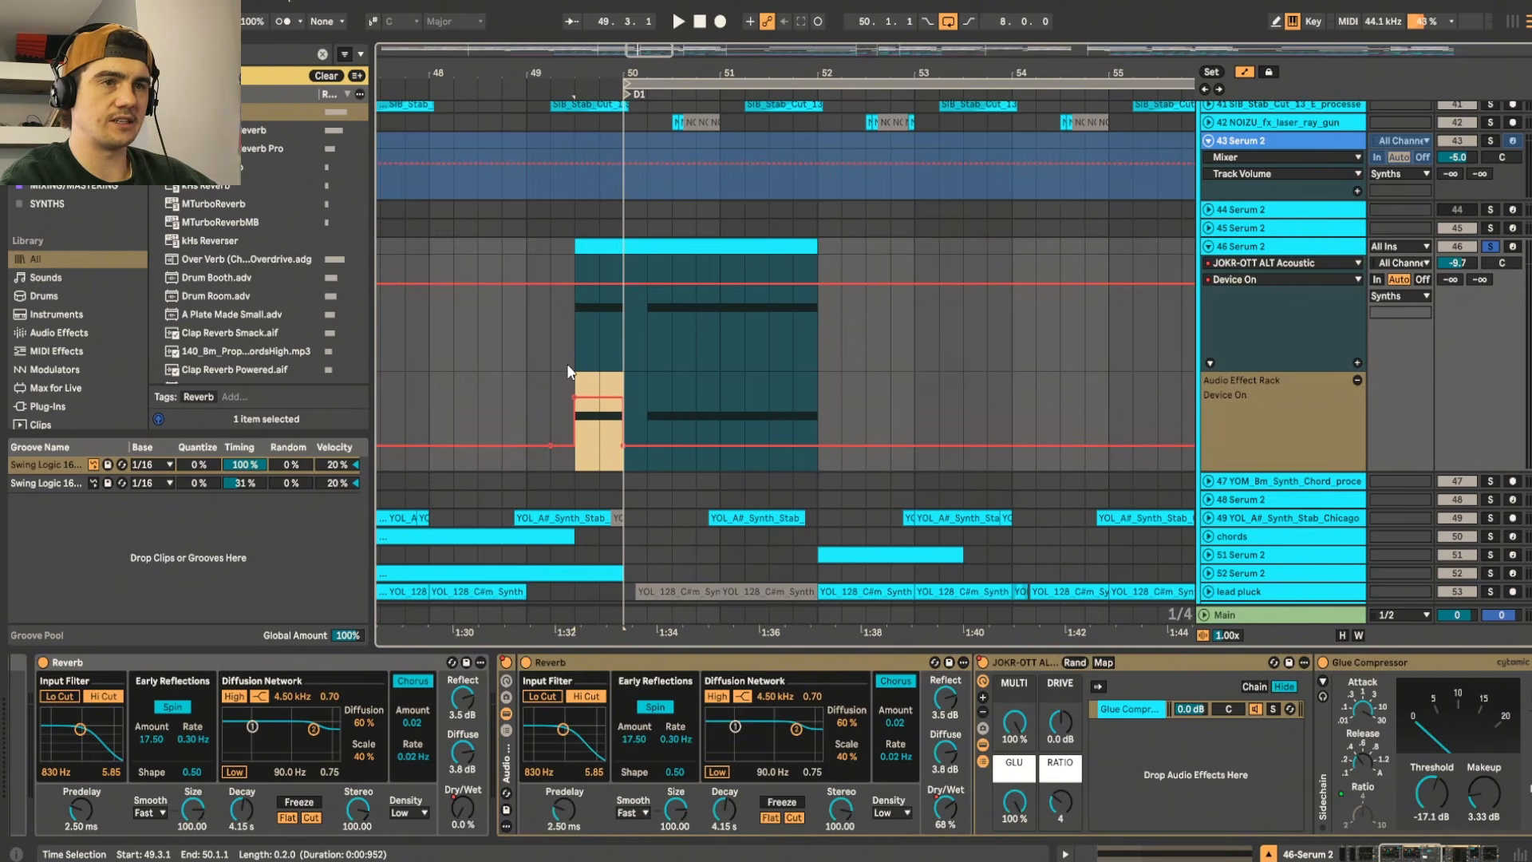
Step: Show the second Reverb's Dry/Wet automation, select 49.3.1 to 50.1.1 on track 46, and play it
click(946, 808)
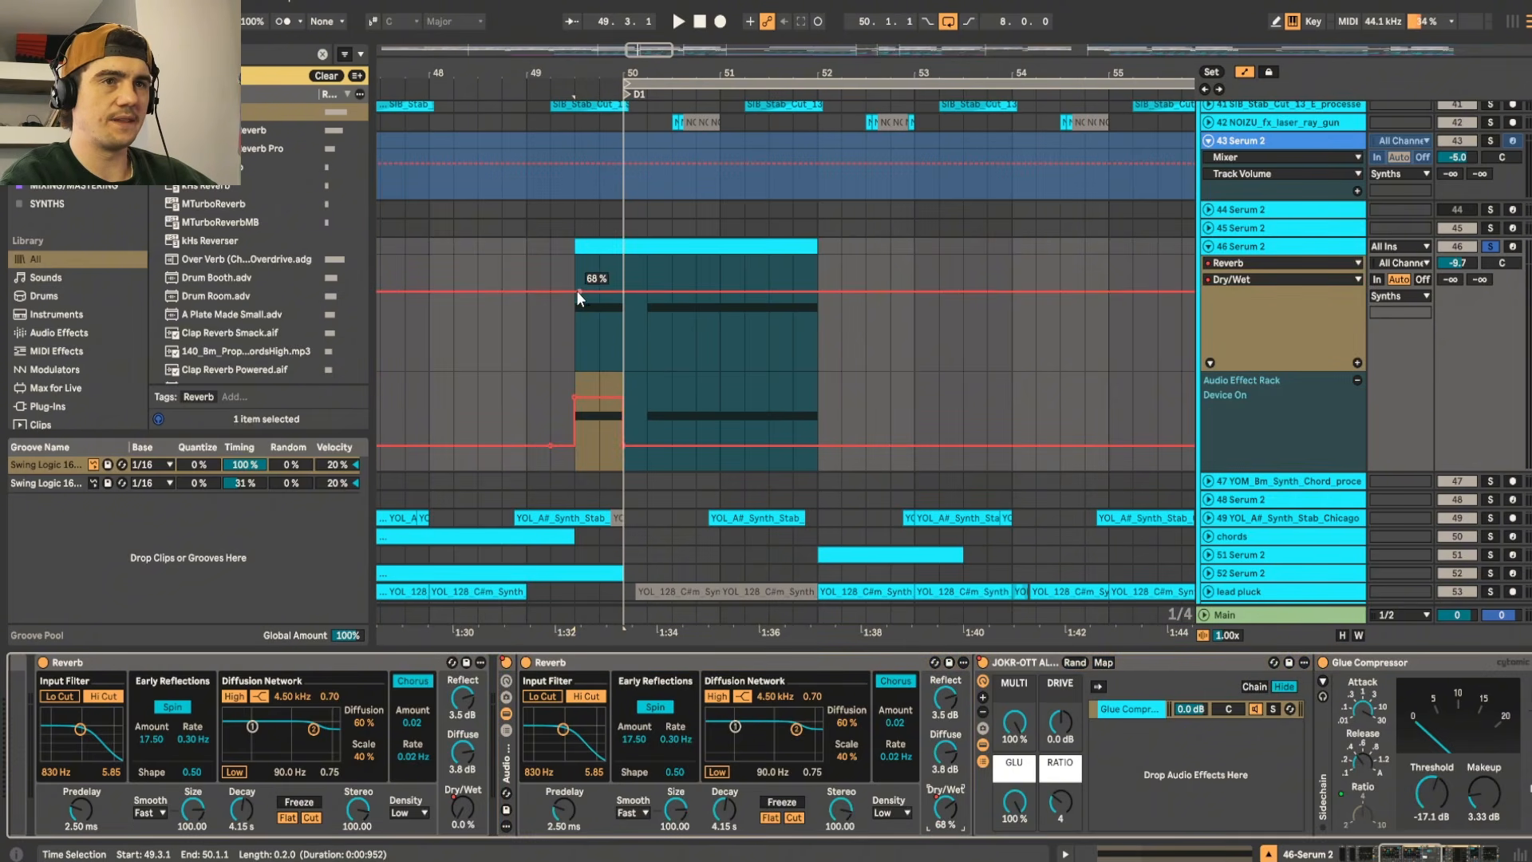
click(575, 329)
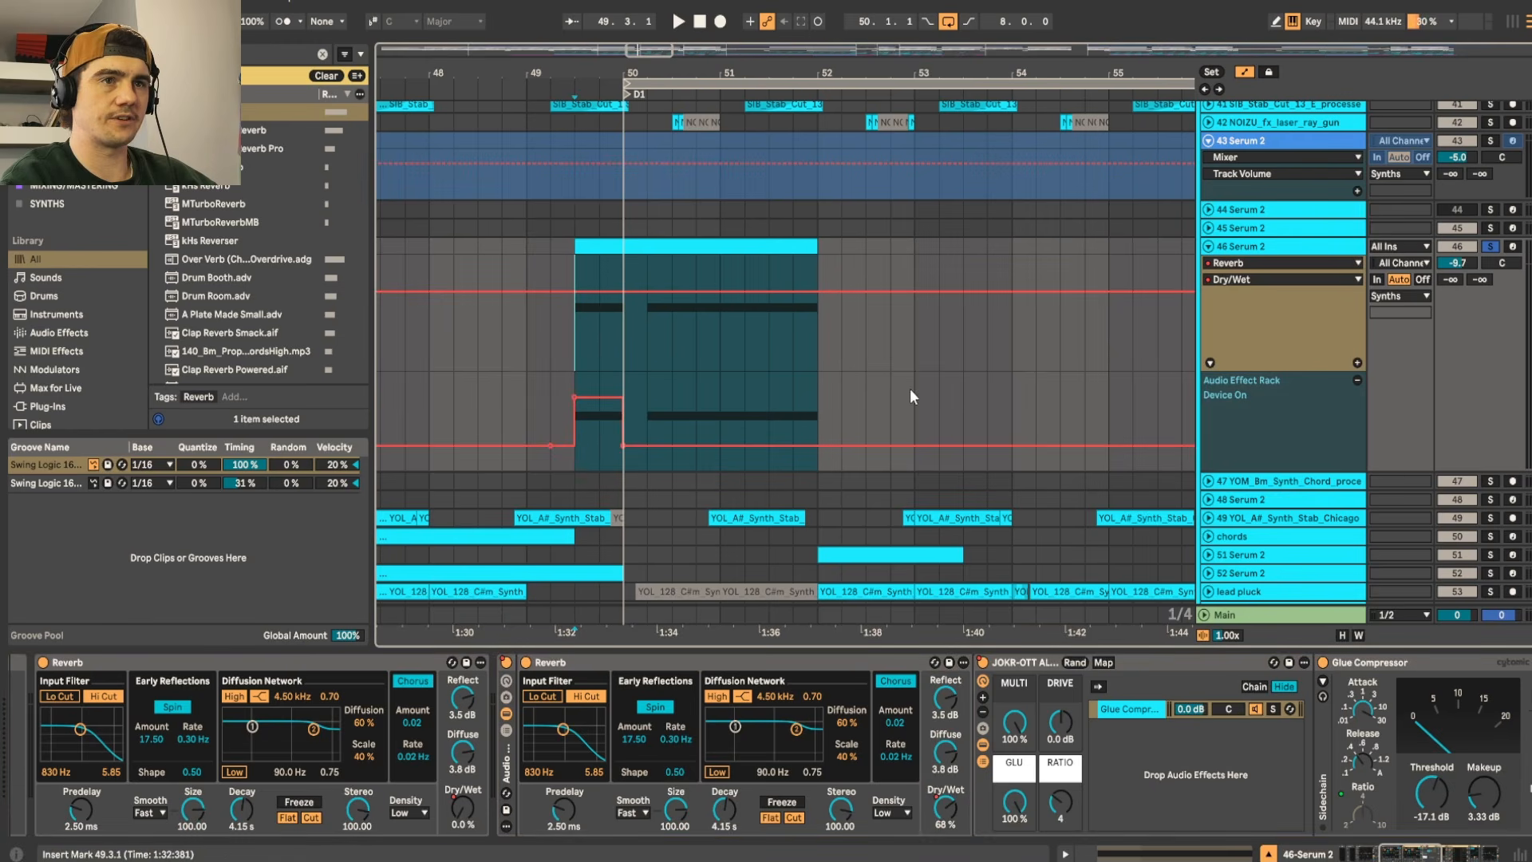
drag(591, 320, 630, 308)
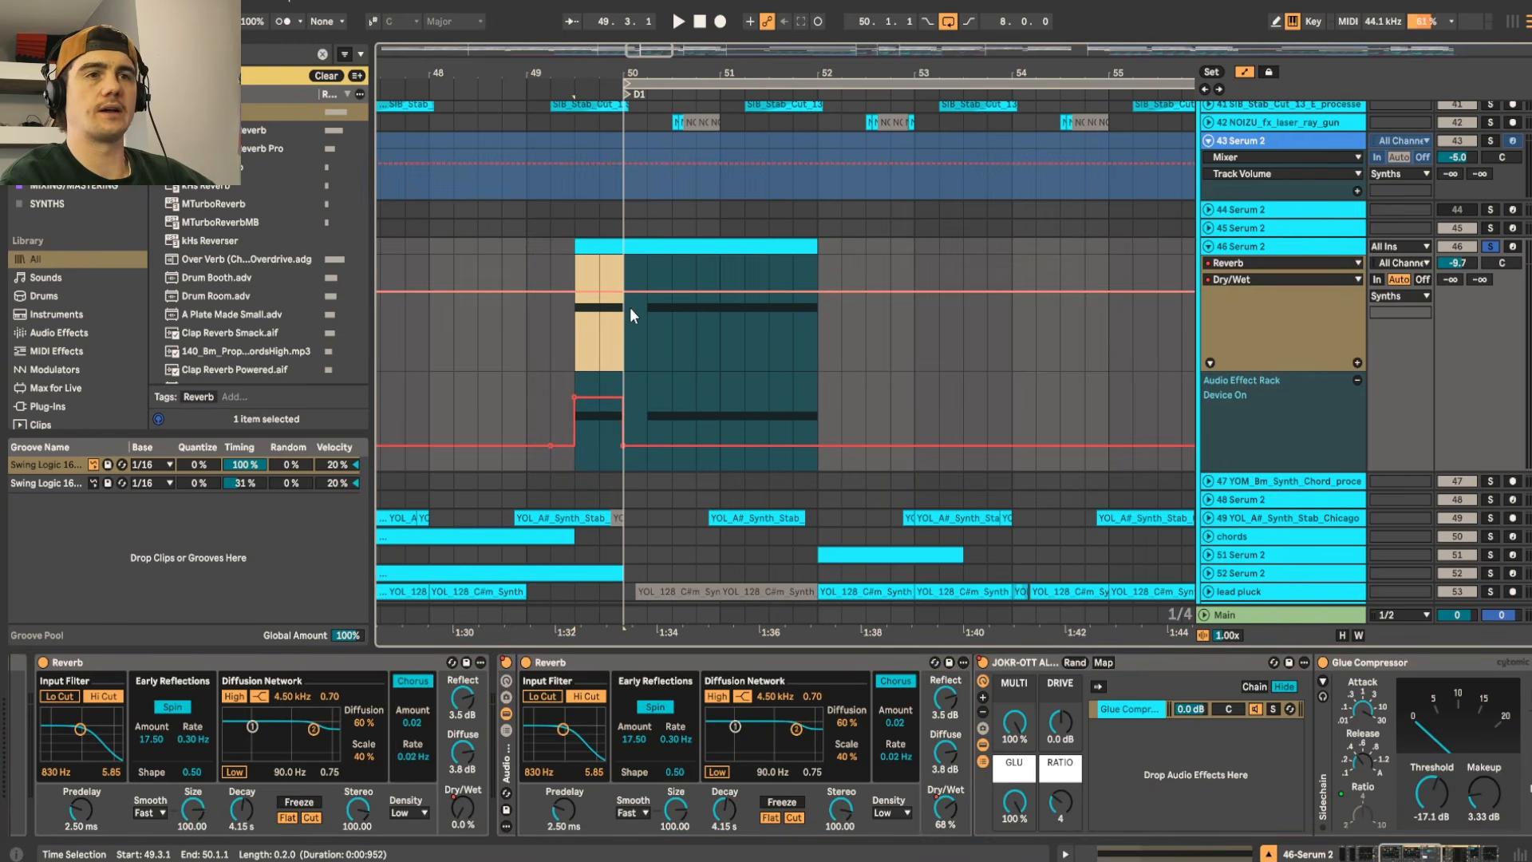
key(space)
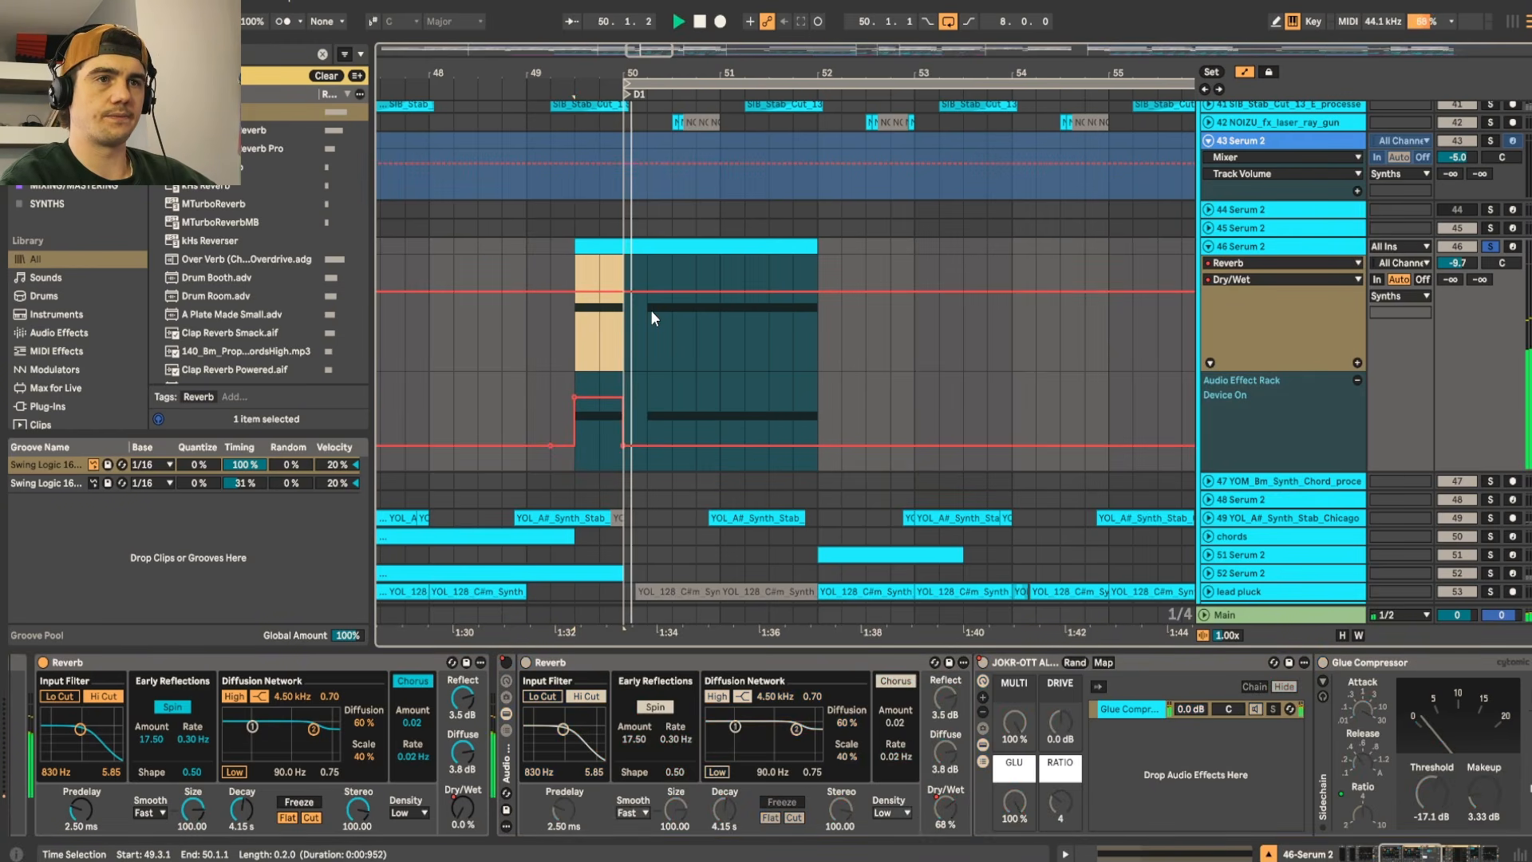
key(space)
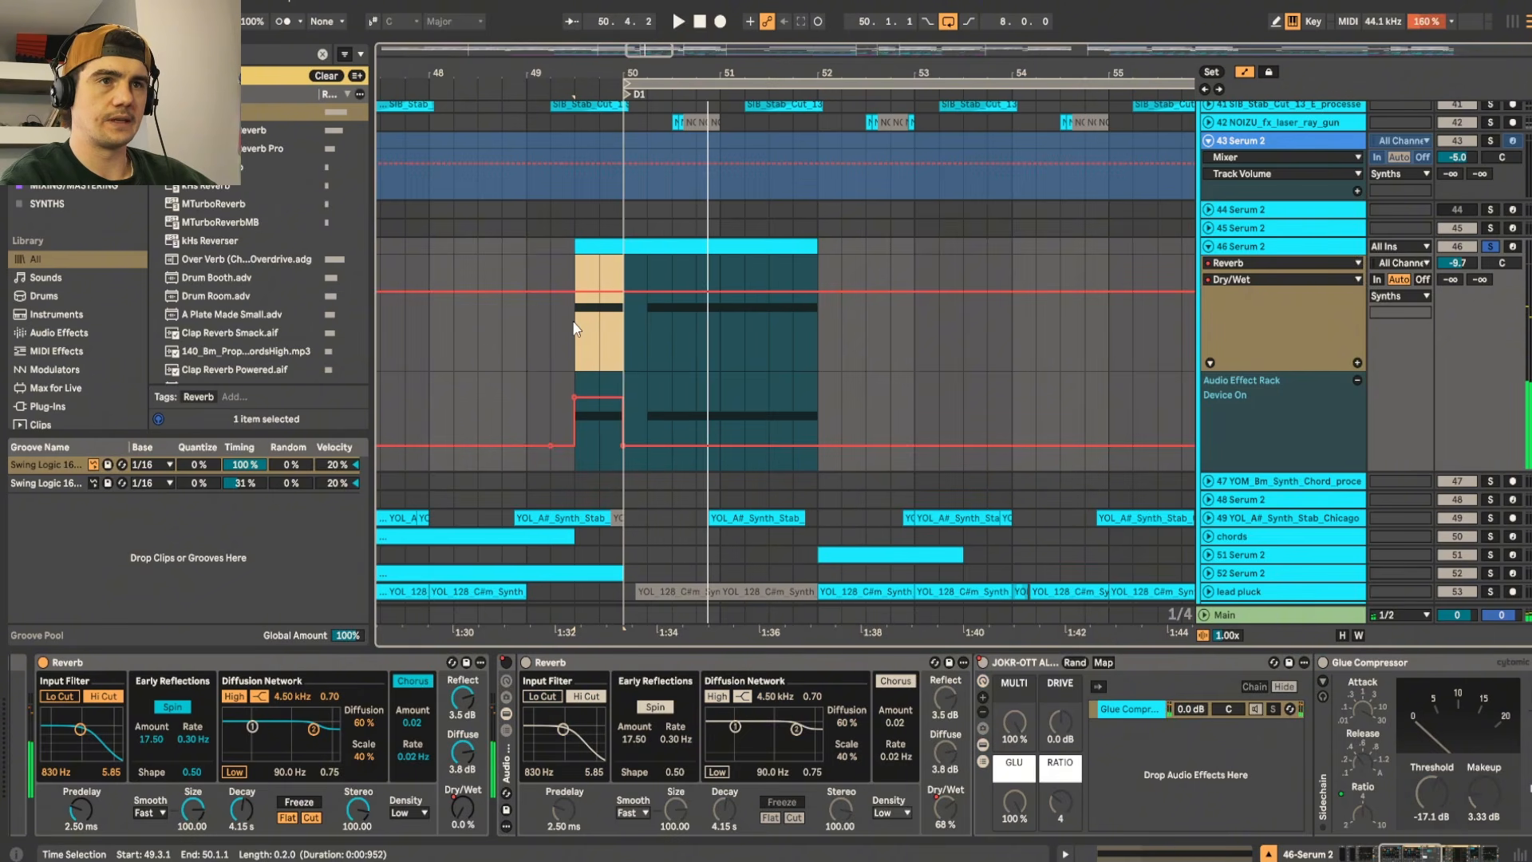
Step: Replay the soloed track 46 from 49.3.1 to compare its sound with the second Reverb switched on and off
key(Left)
key(space)
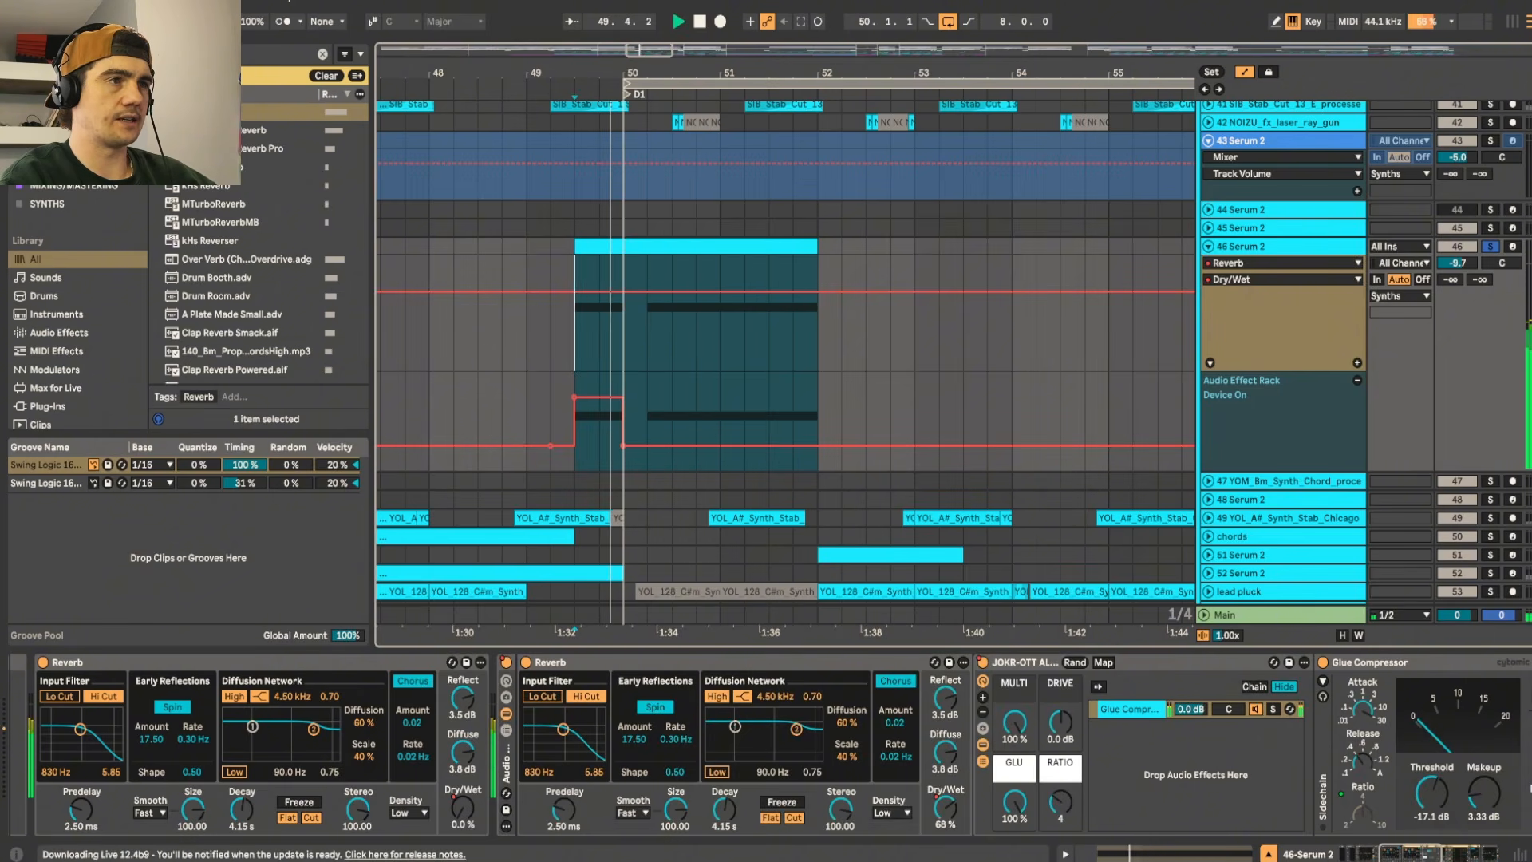
key(space)
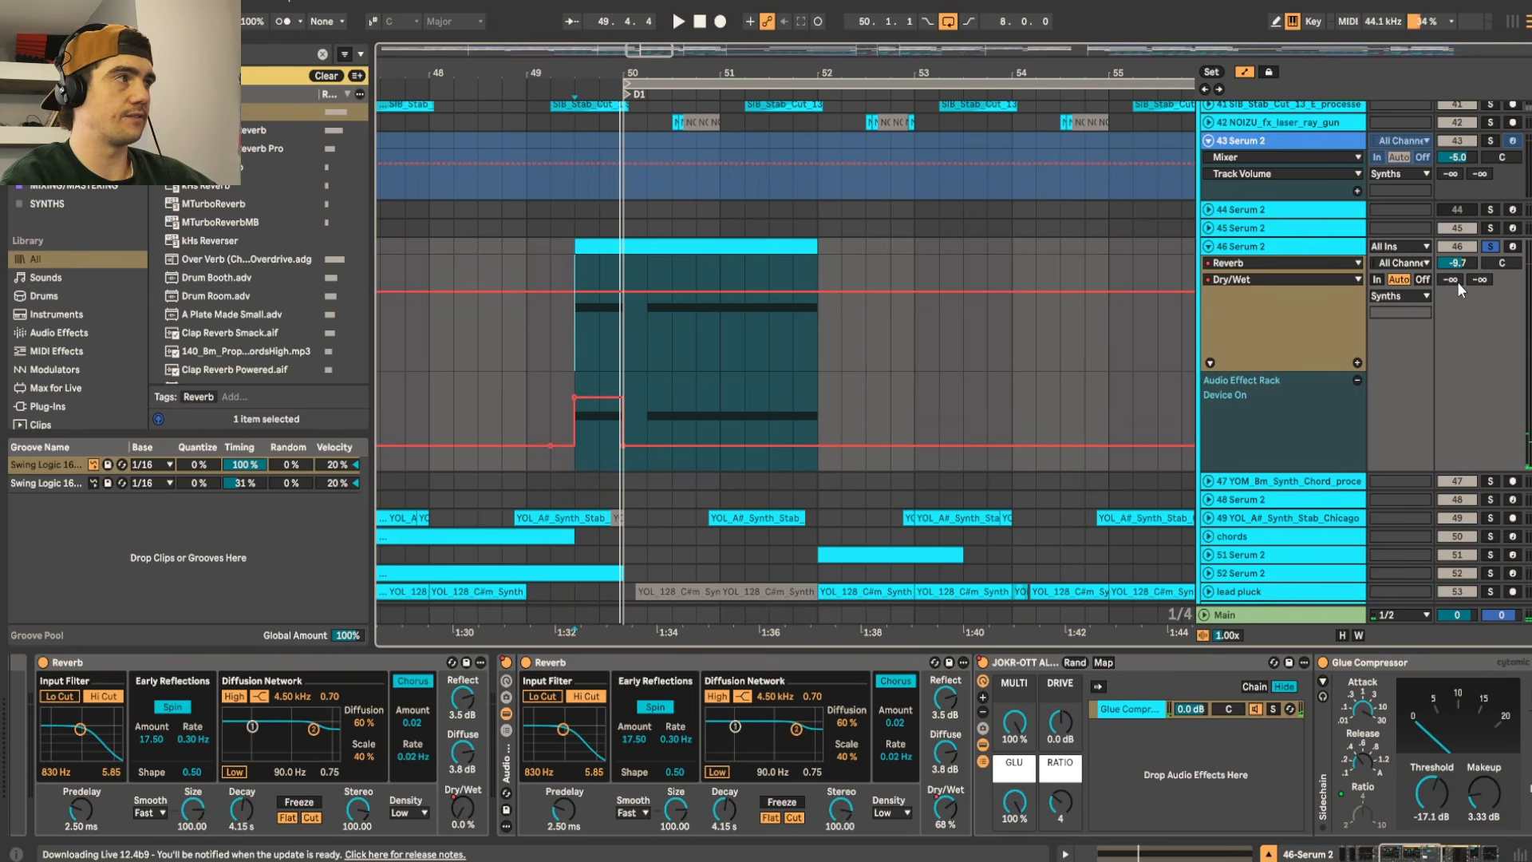
key(space)
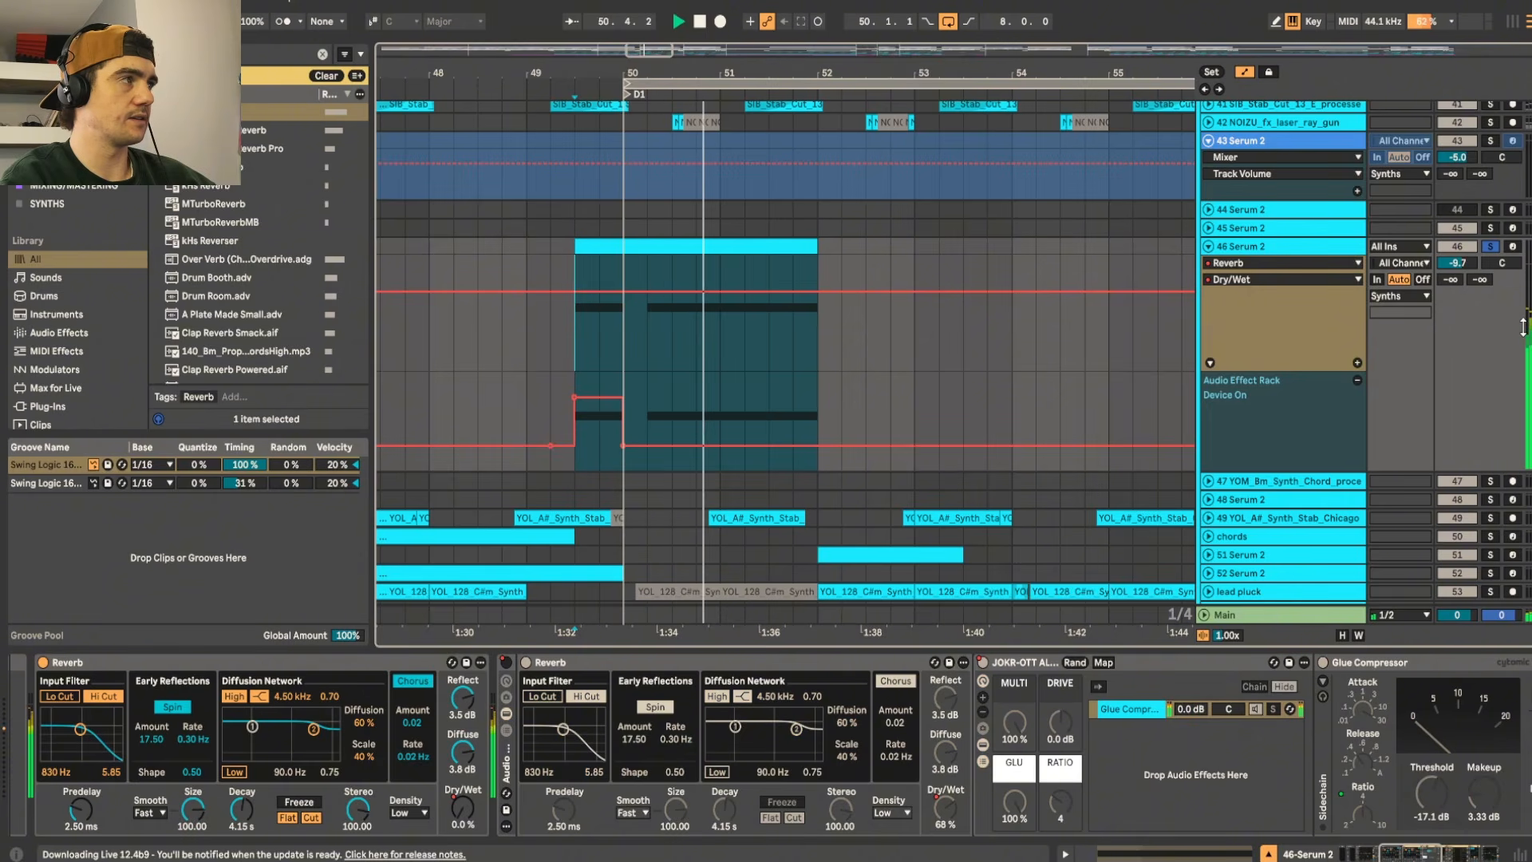
key(space)
Step: Play the full mix from 49.1.1 with track 46 unsoloed to hear the lead in context
key(space)
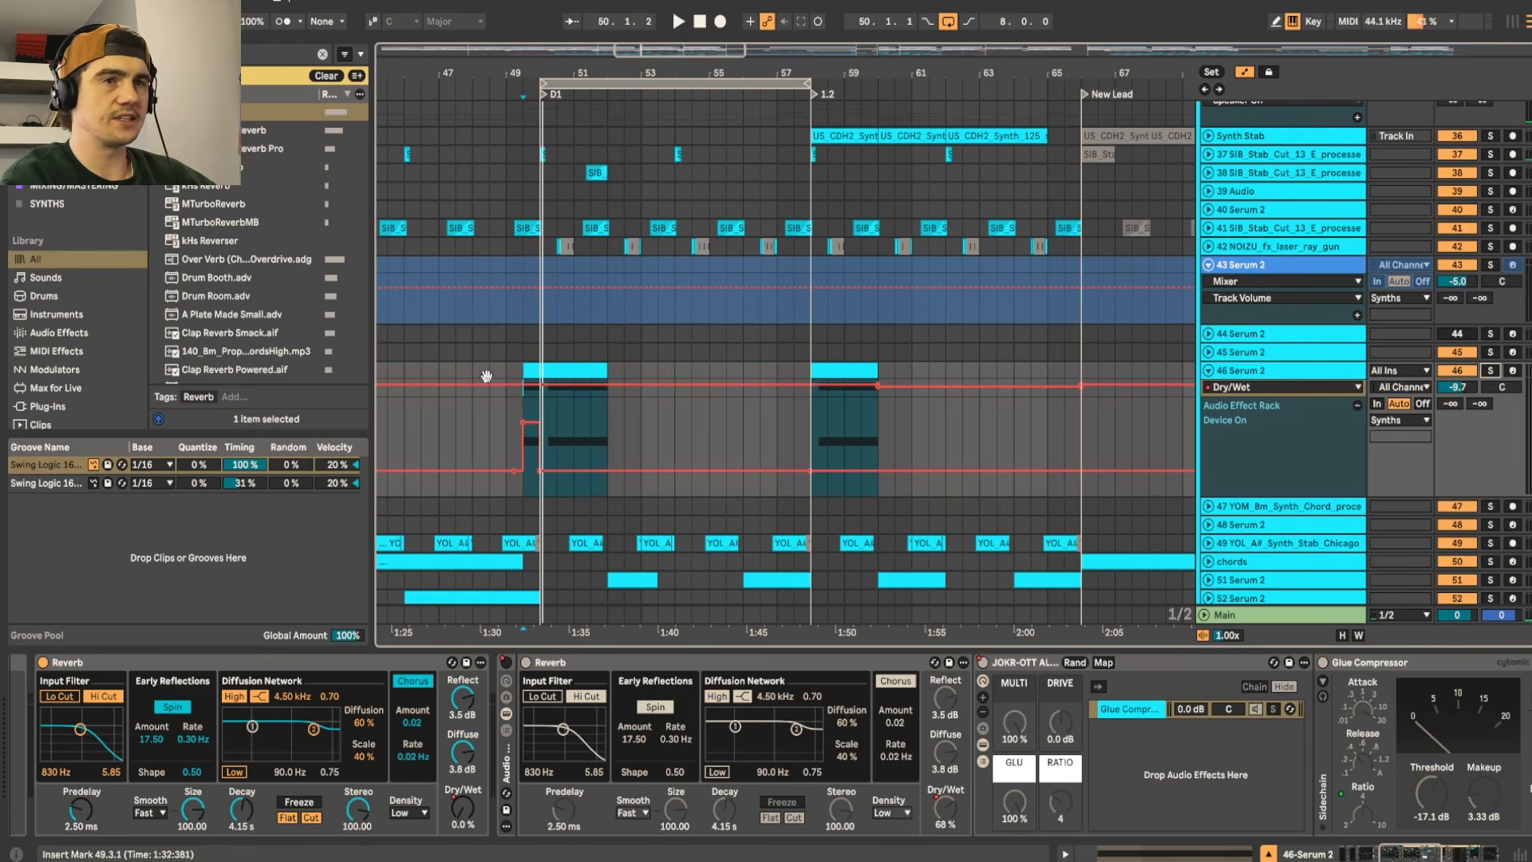
drag(486, 376, 491, 399)
click(512, 395)
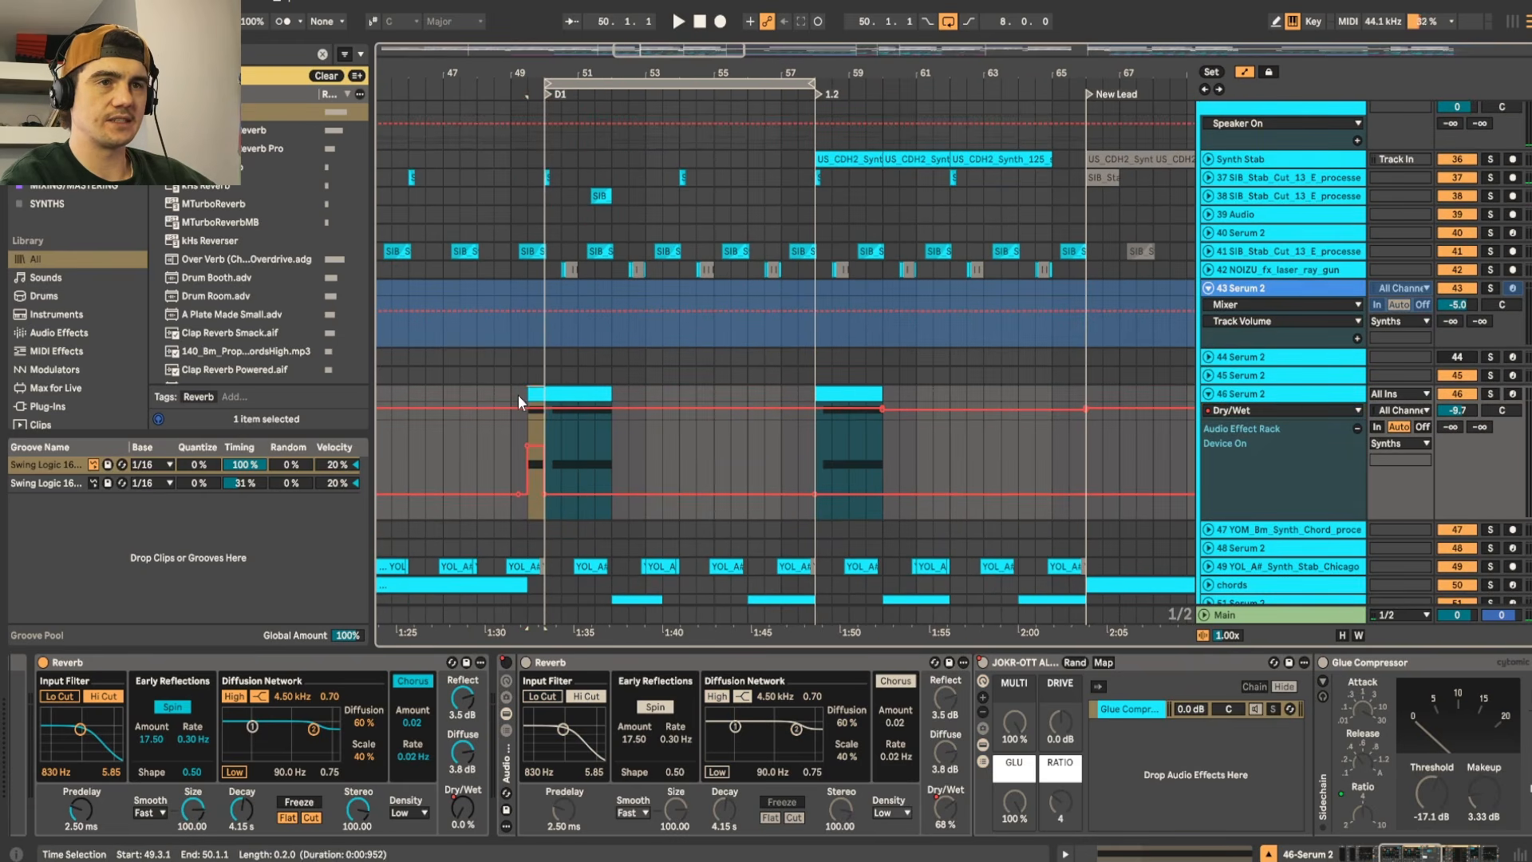
key(space)
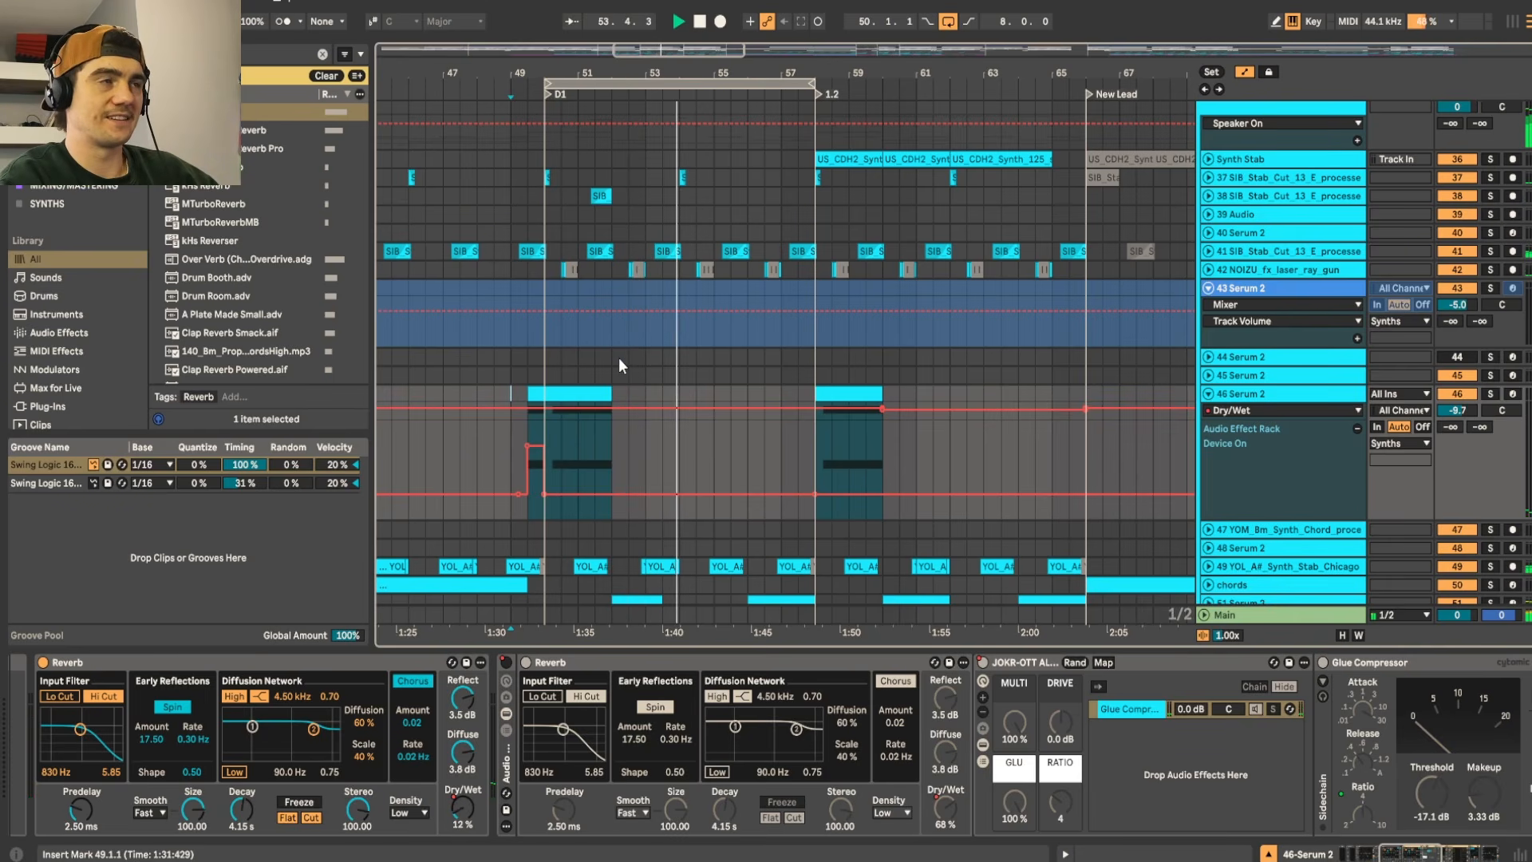
Step: Show the SIB_Stab_Cut clip on track 38 with its Reverb at bar 51 and play the track soloed
scroll(614, 340, up, 5)
scroll(614, 340, up, 3)
click(524, 309)
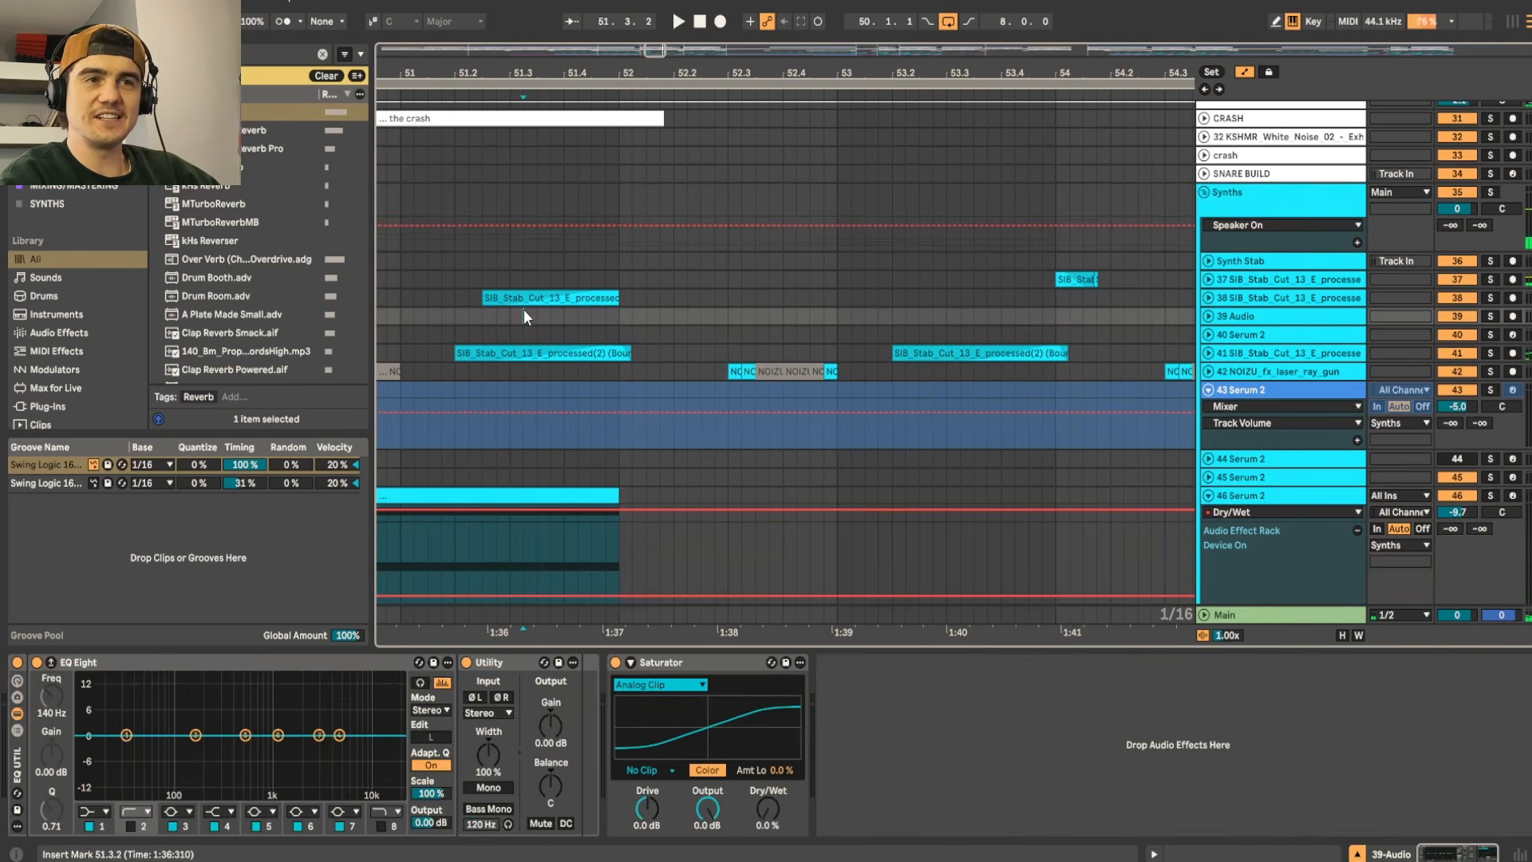
click(597, 296)
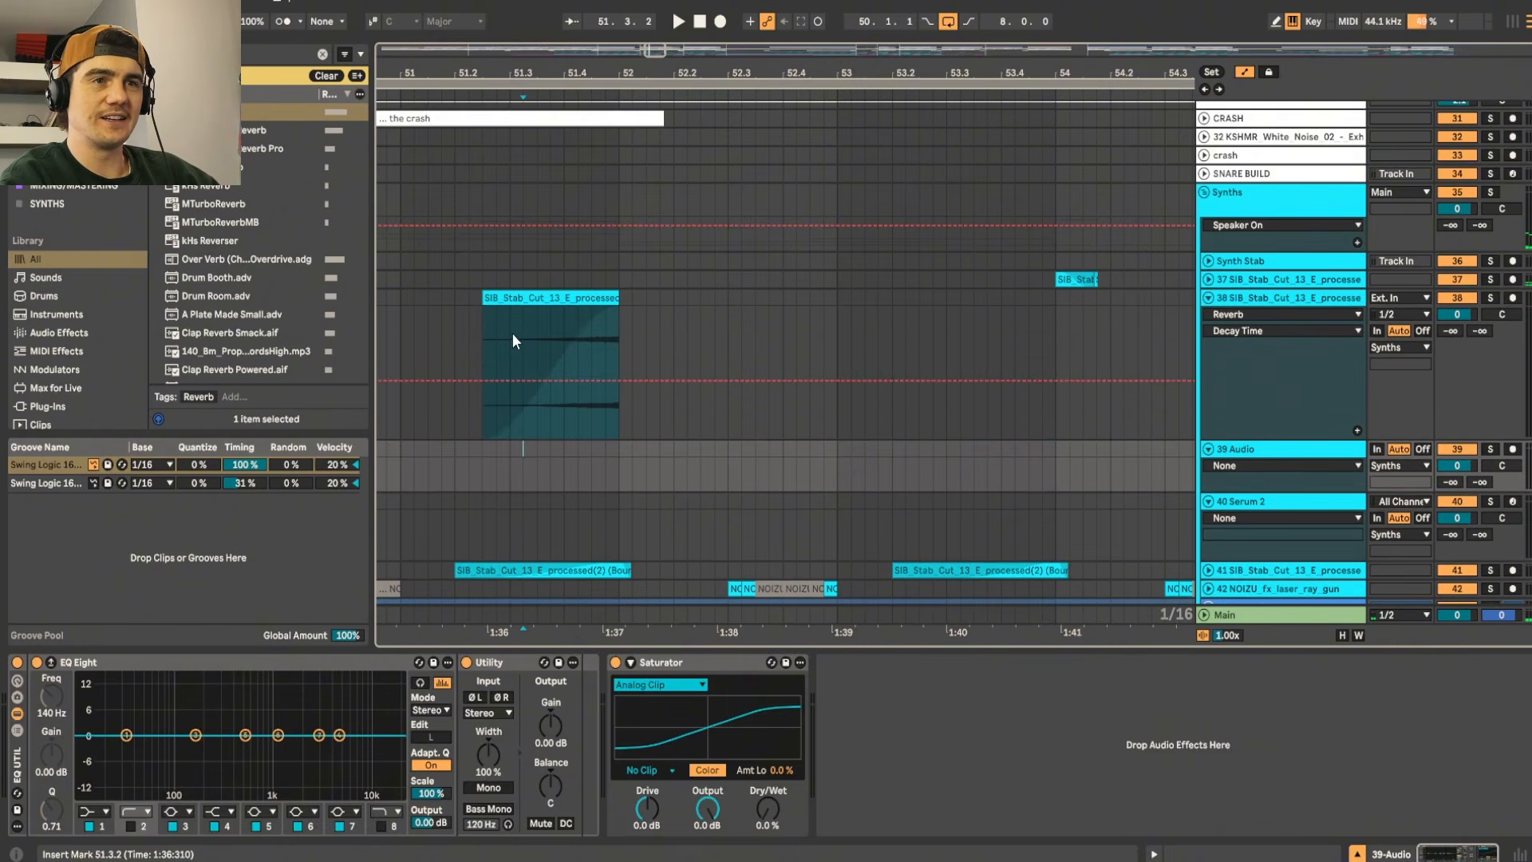
scroll(754, 484, up, 3)
scroll(754, 485, down, 5)
scroll(771, 320, down, 3)
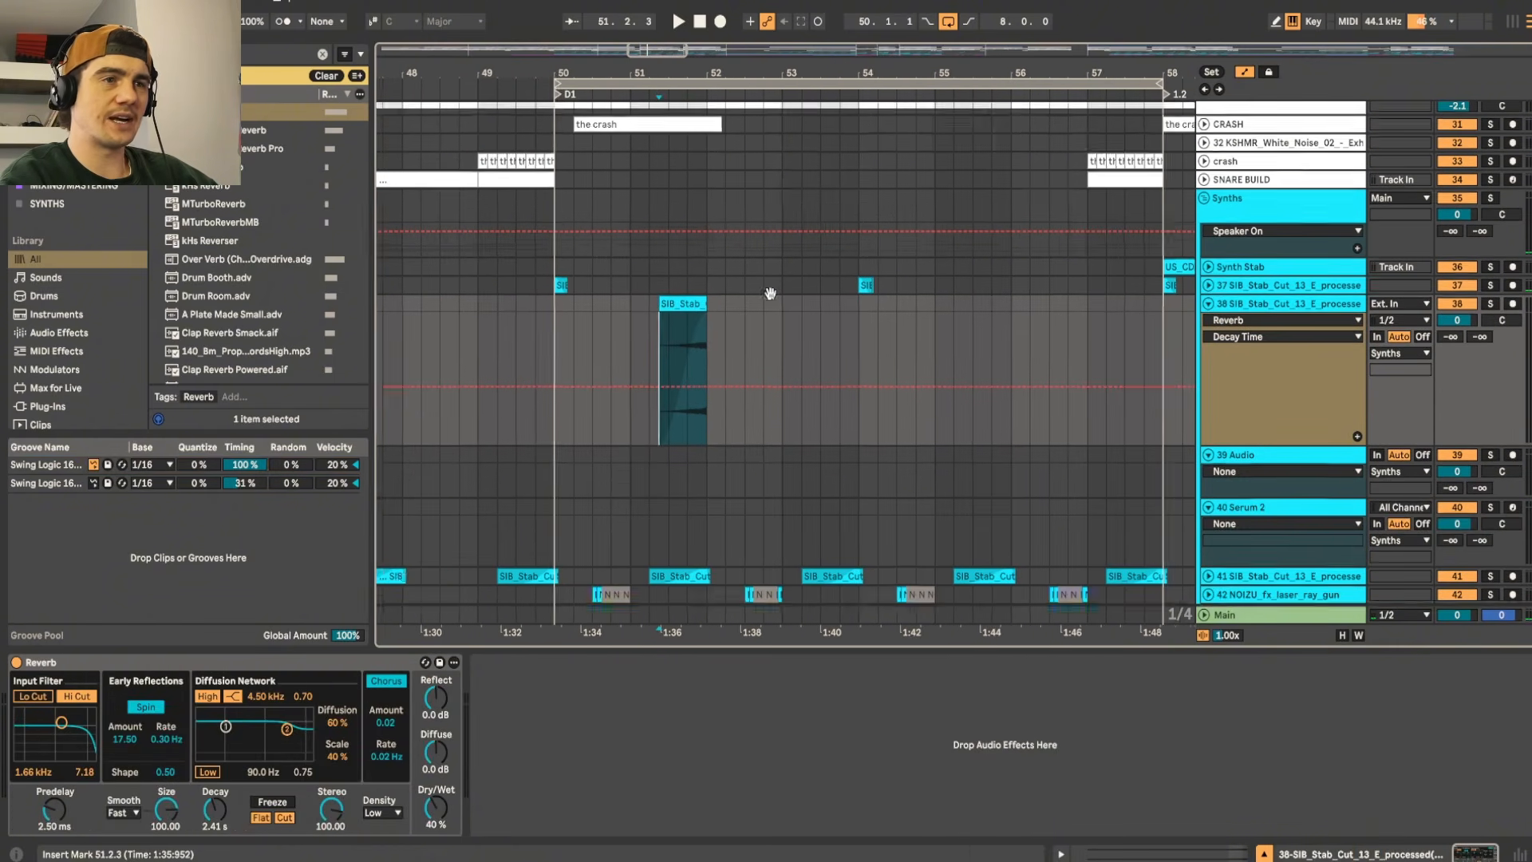
click(666, 310)
key(space)
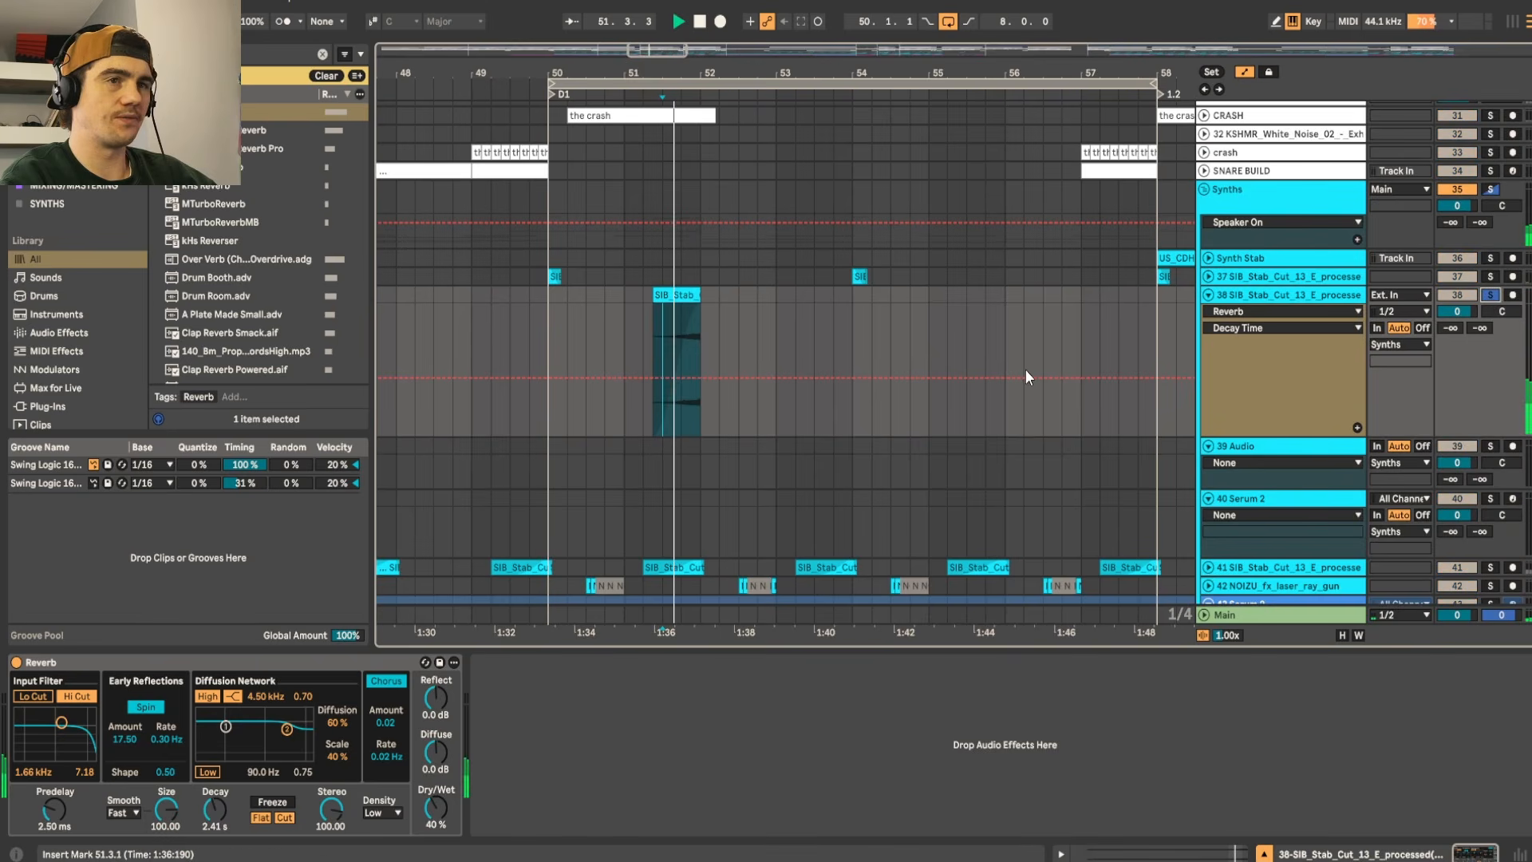
Step: Show the FabFilter Pro-R Mix automation on track 51 Serum 2 and play the track soloed around bar 52
scroll(918, 196, down, 3)
scroll(920, 192, down, 3)
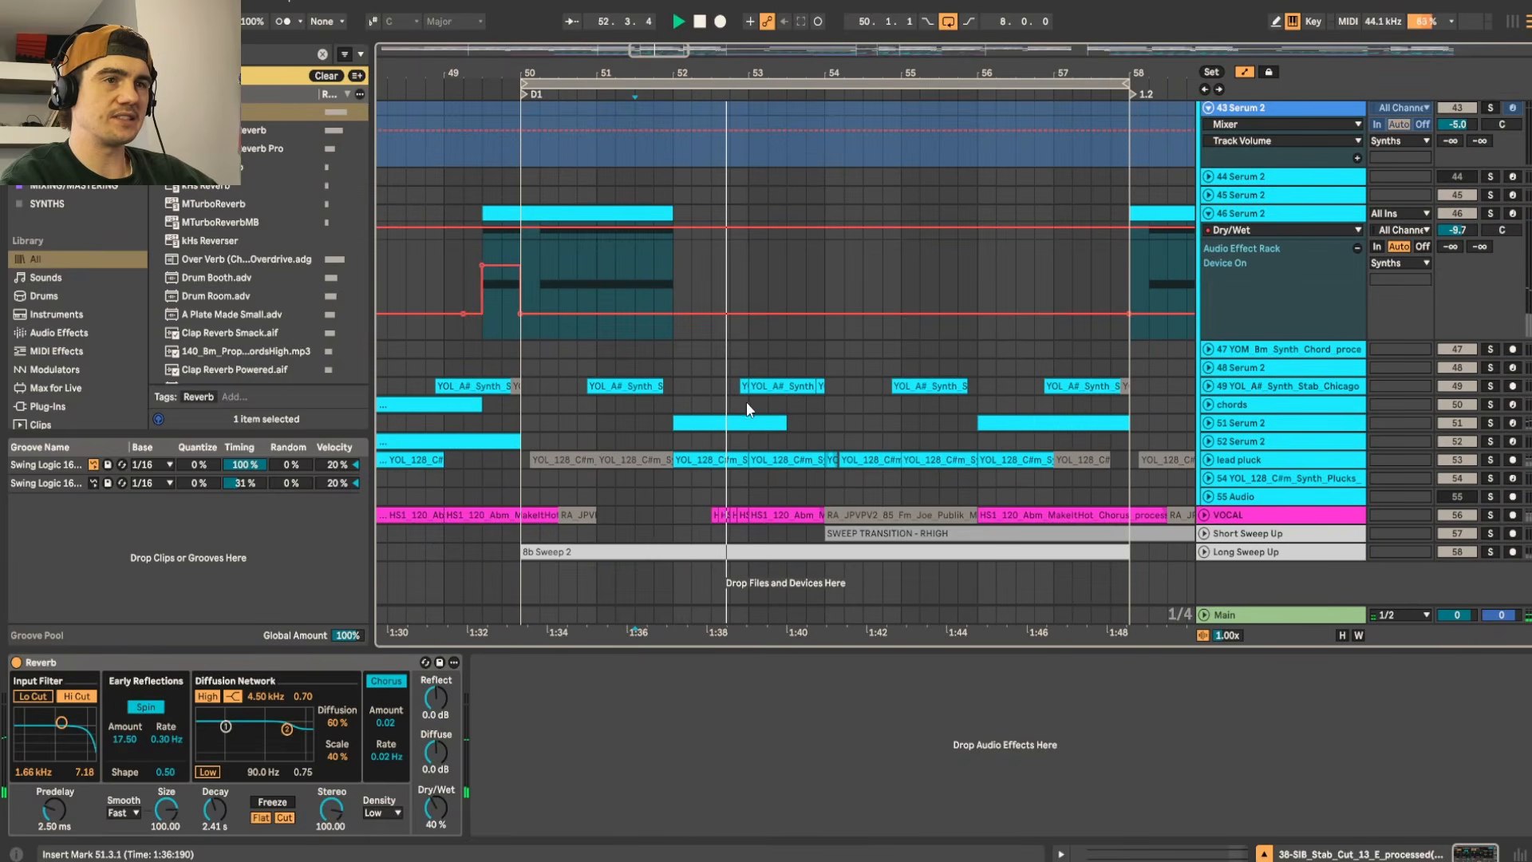
key(space)
scroll(736, 425, up, 4)
scroll(729, 443, up, 2)
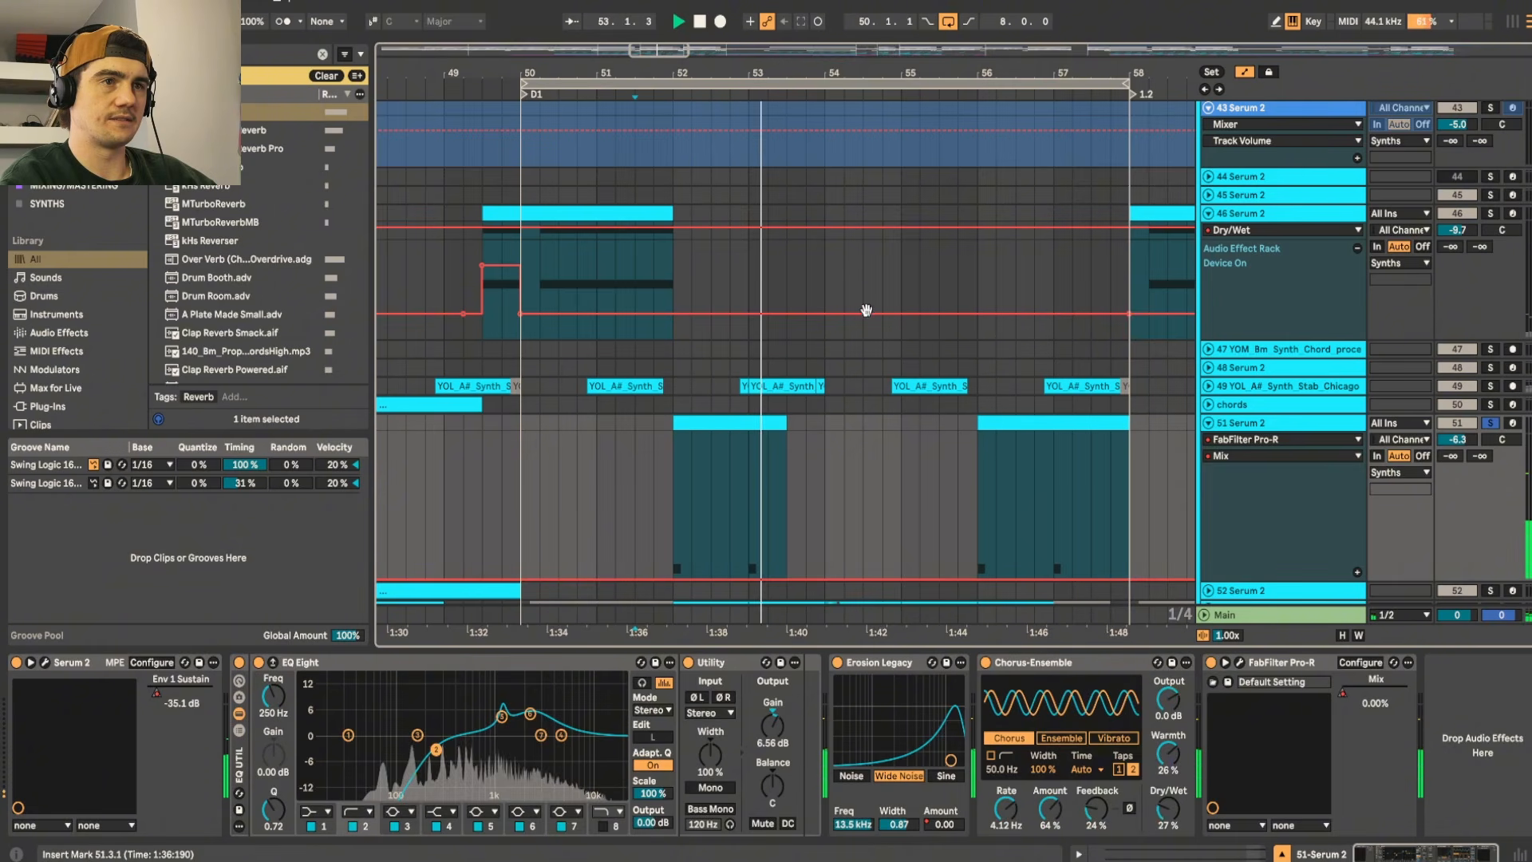
drag(866, 312, 809, 141)
key(space)
scroll(666, 367, up, 3)
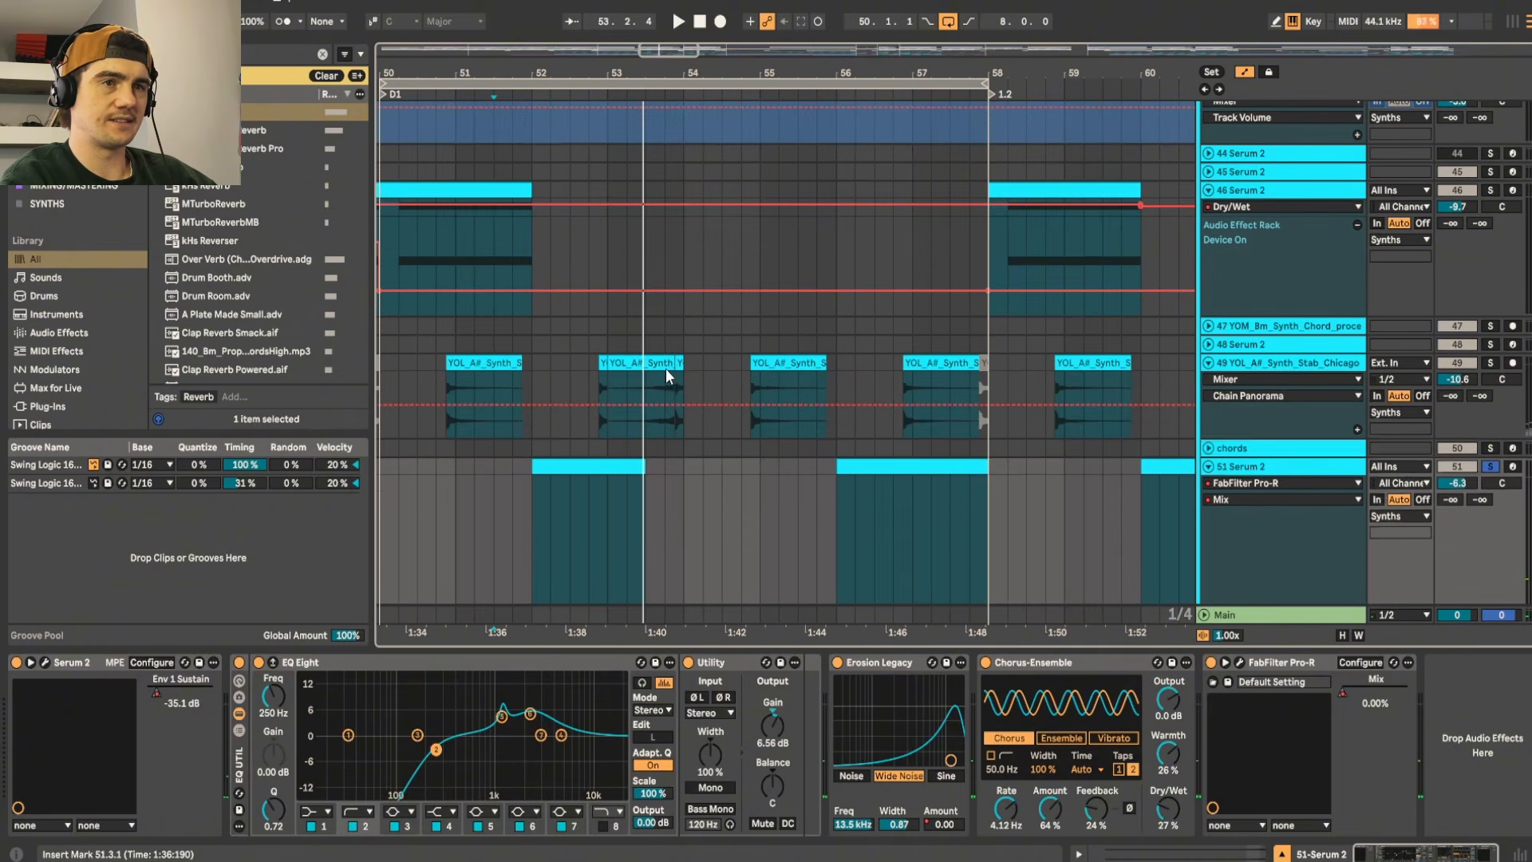
Step: Show the Echo rack on track 49's synth stab and play the track soloed from 50.1.1
click(488, 361)
drag(930, 338, 1172, 332)
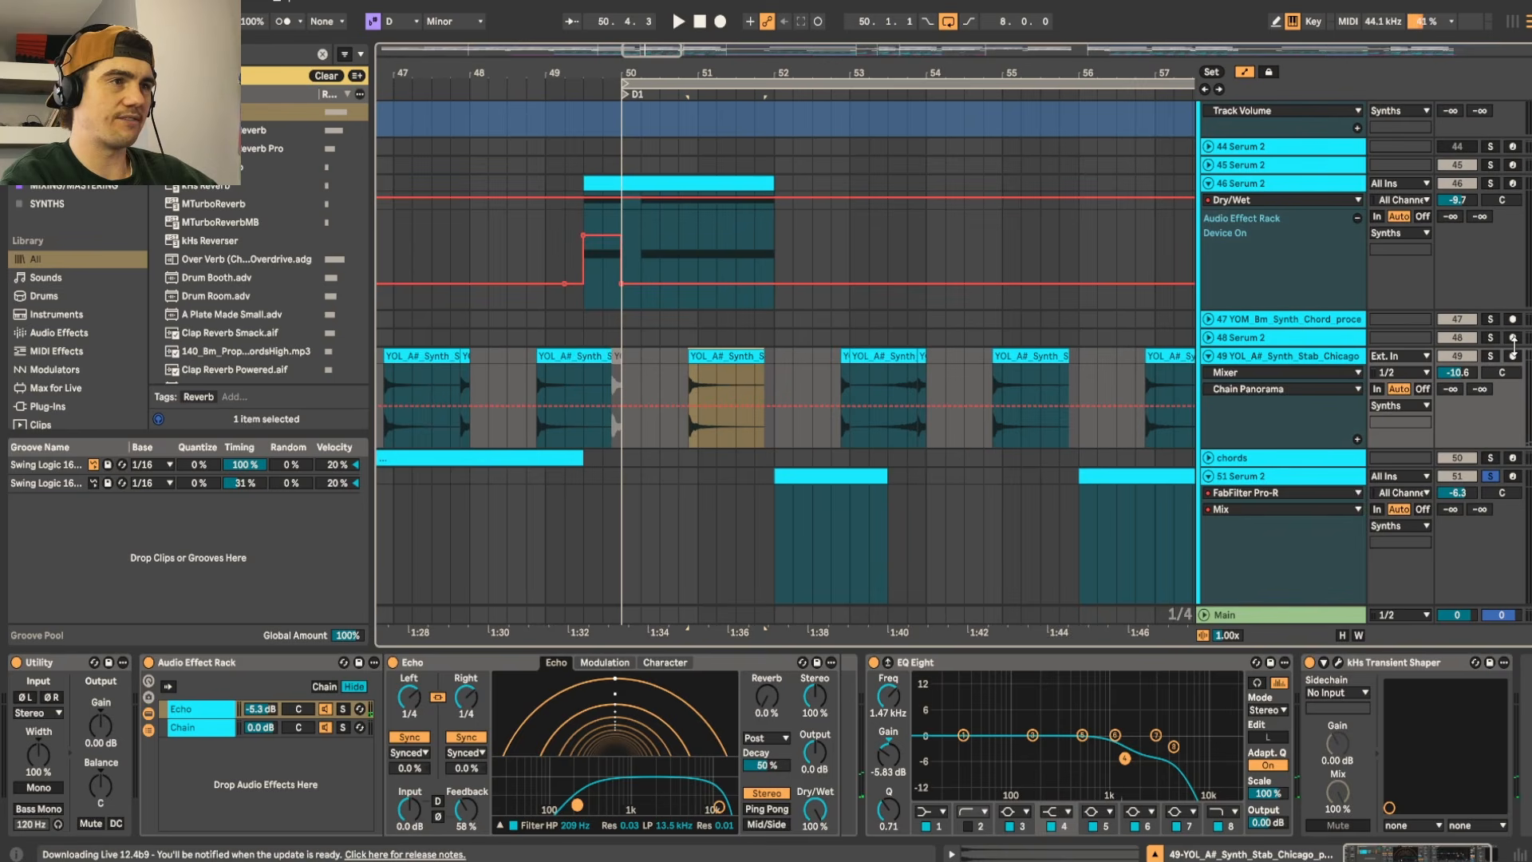
click(1491, 357)
click(627, 358)
key(space)
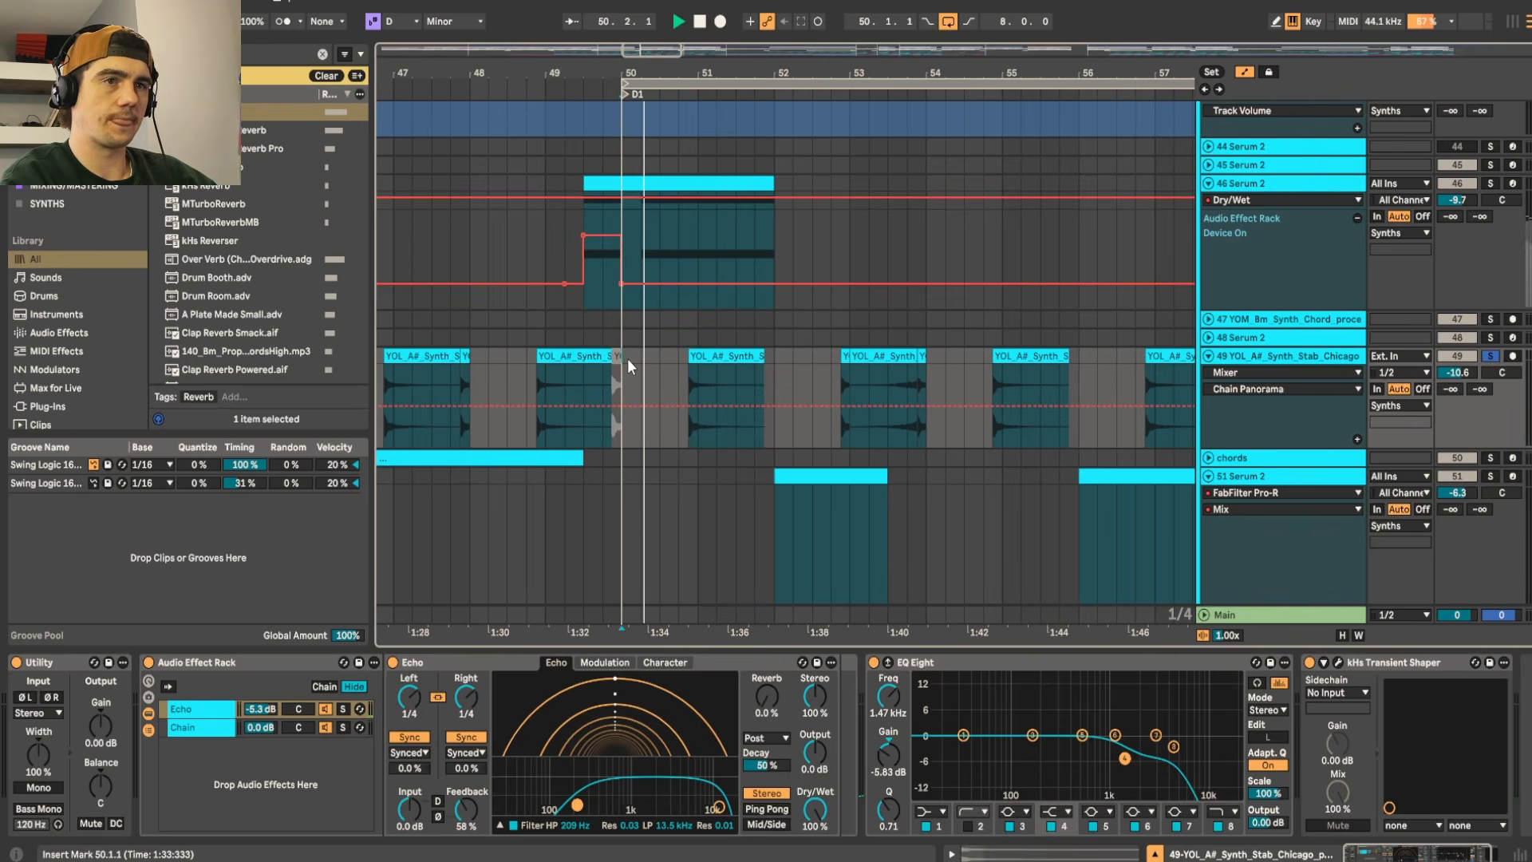
Step: Unsolo track 49 and play the full mix from 50.1.1 to hear the stab's echo in context
click(1490, 358)
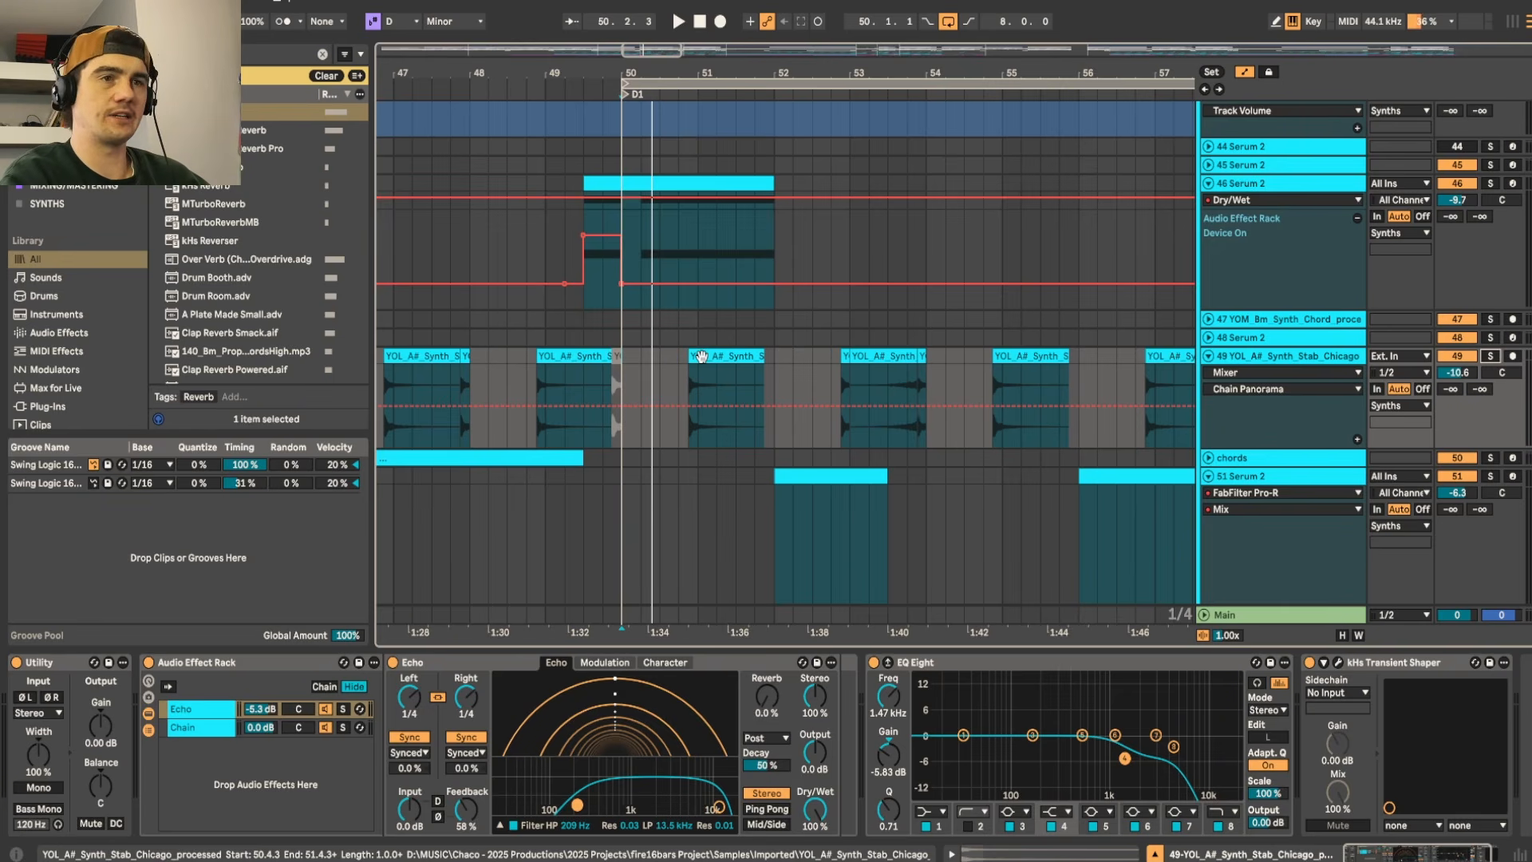
click(701, 357)
scroll(702, 357, up, 3)
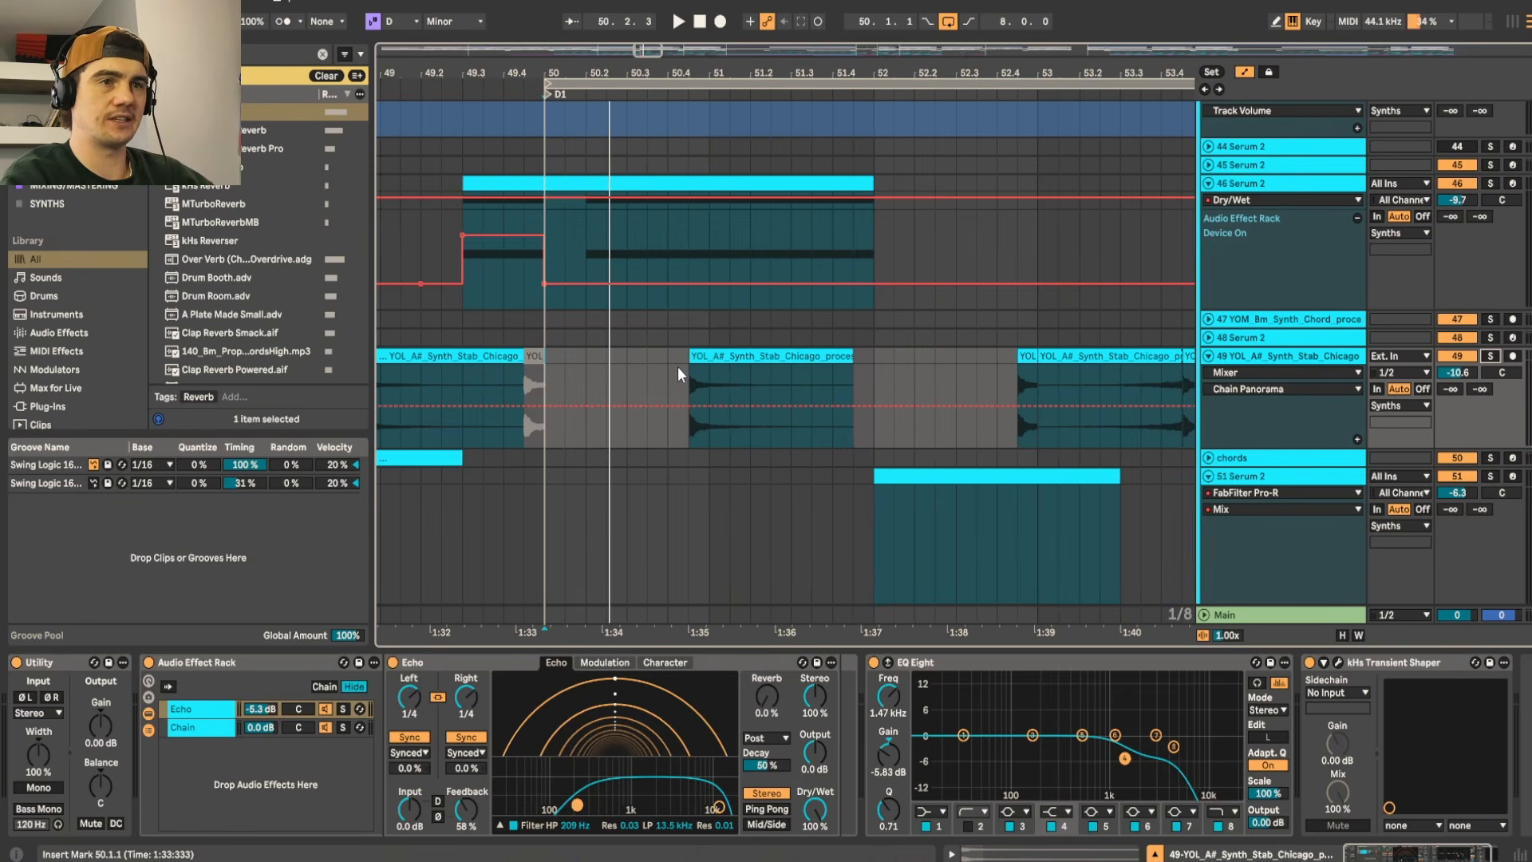
click(533, 377)
key(space)
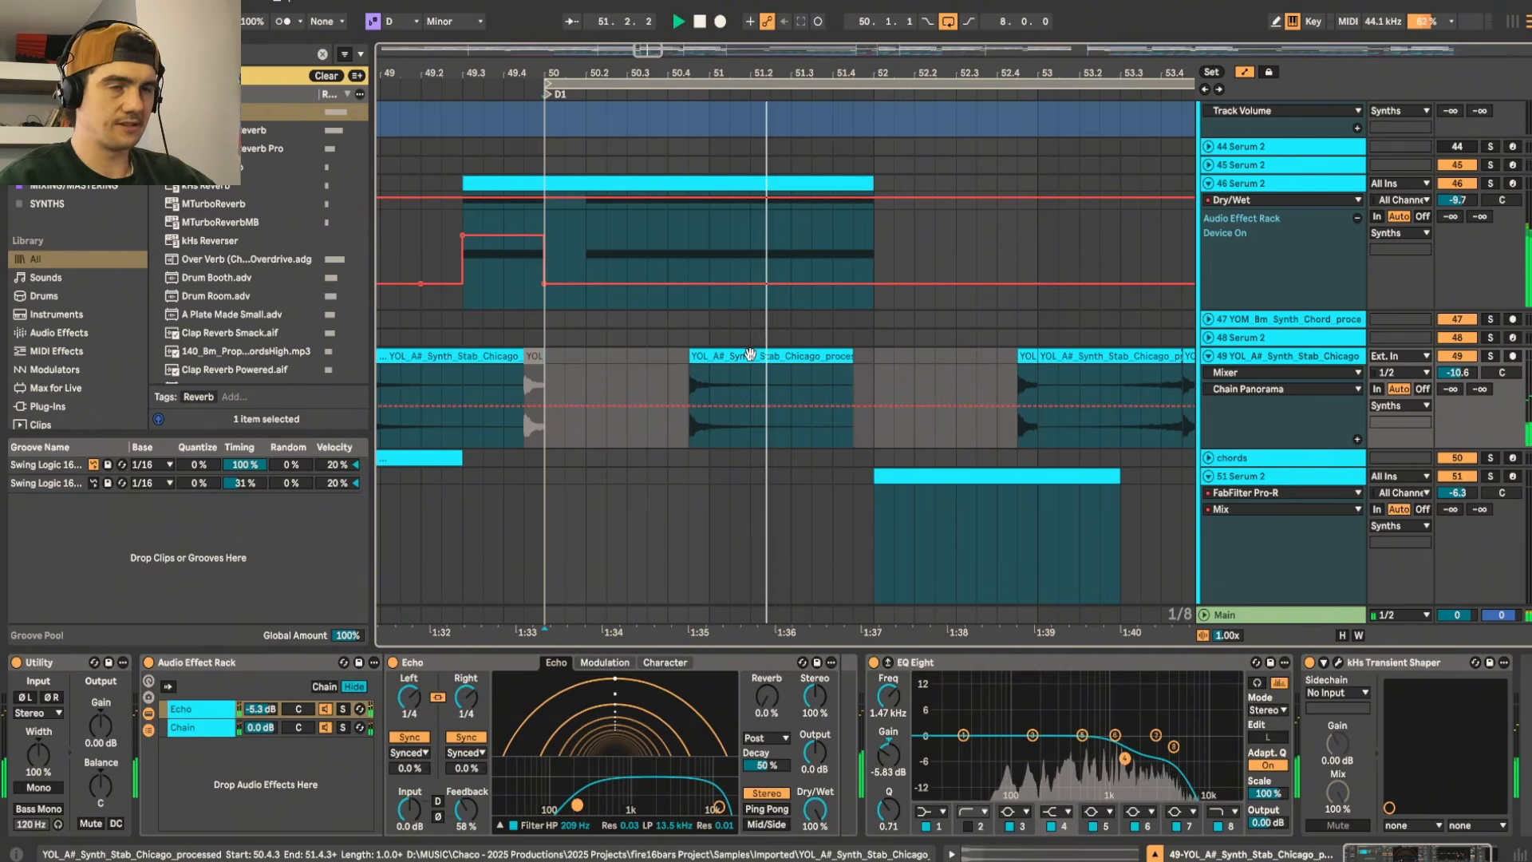
Step: Try the Echo chain volume at 6.0 dB on track 49, listening to it soloed and in the full mix
click(751, 354)
click(1491, 357)
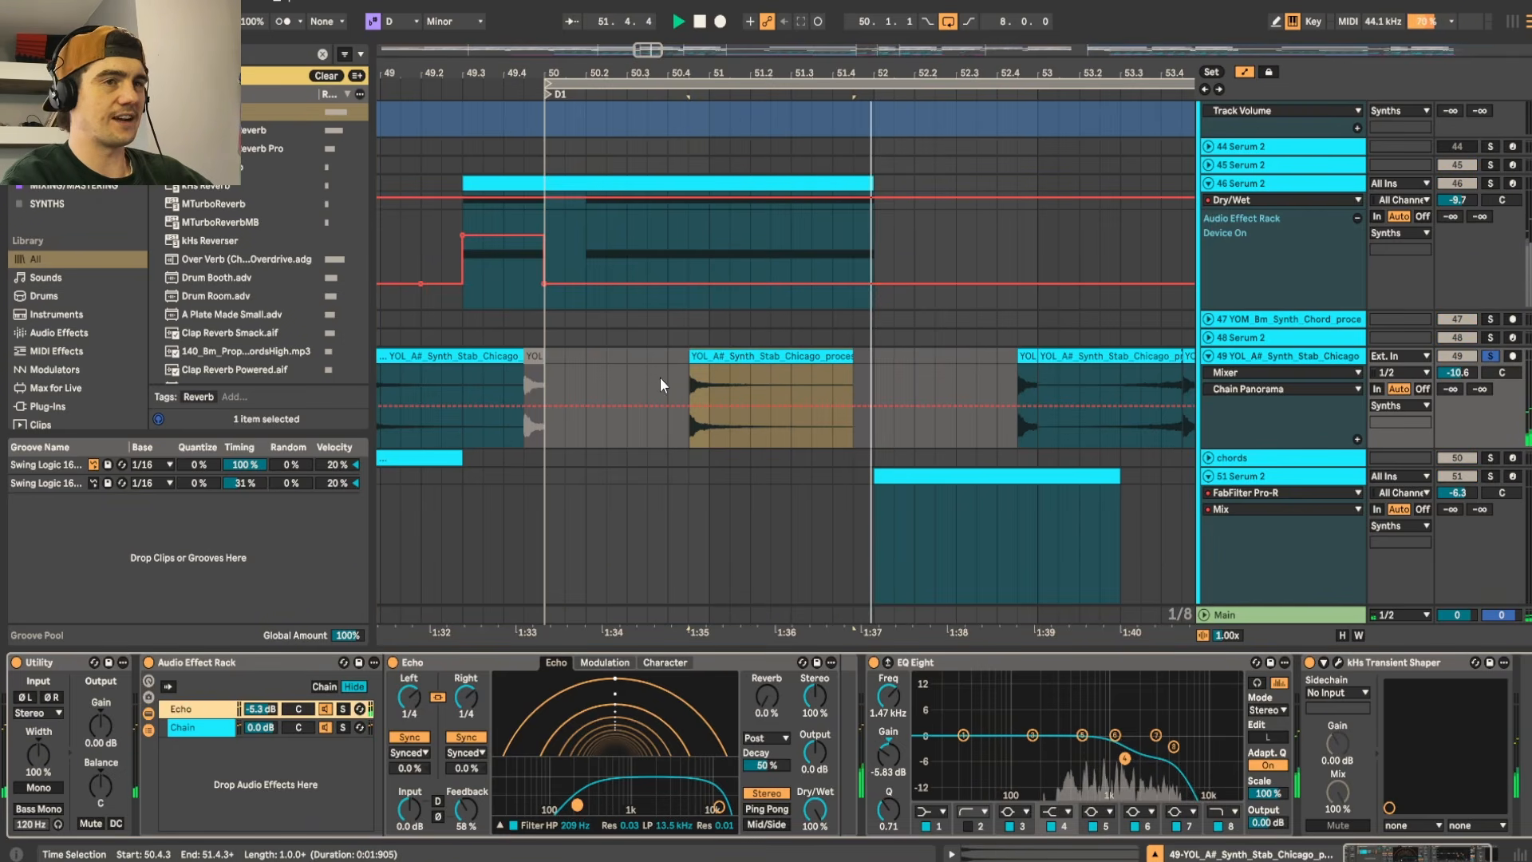
scroll(663, 386, down, 2)
scroll(705, 386, right, 1)
key(space)
drag(267, 710, 267, 655)
key(space)
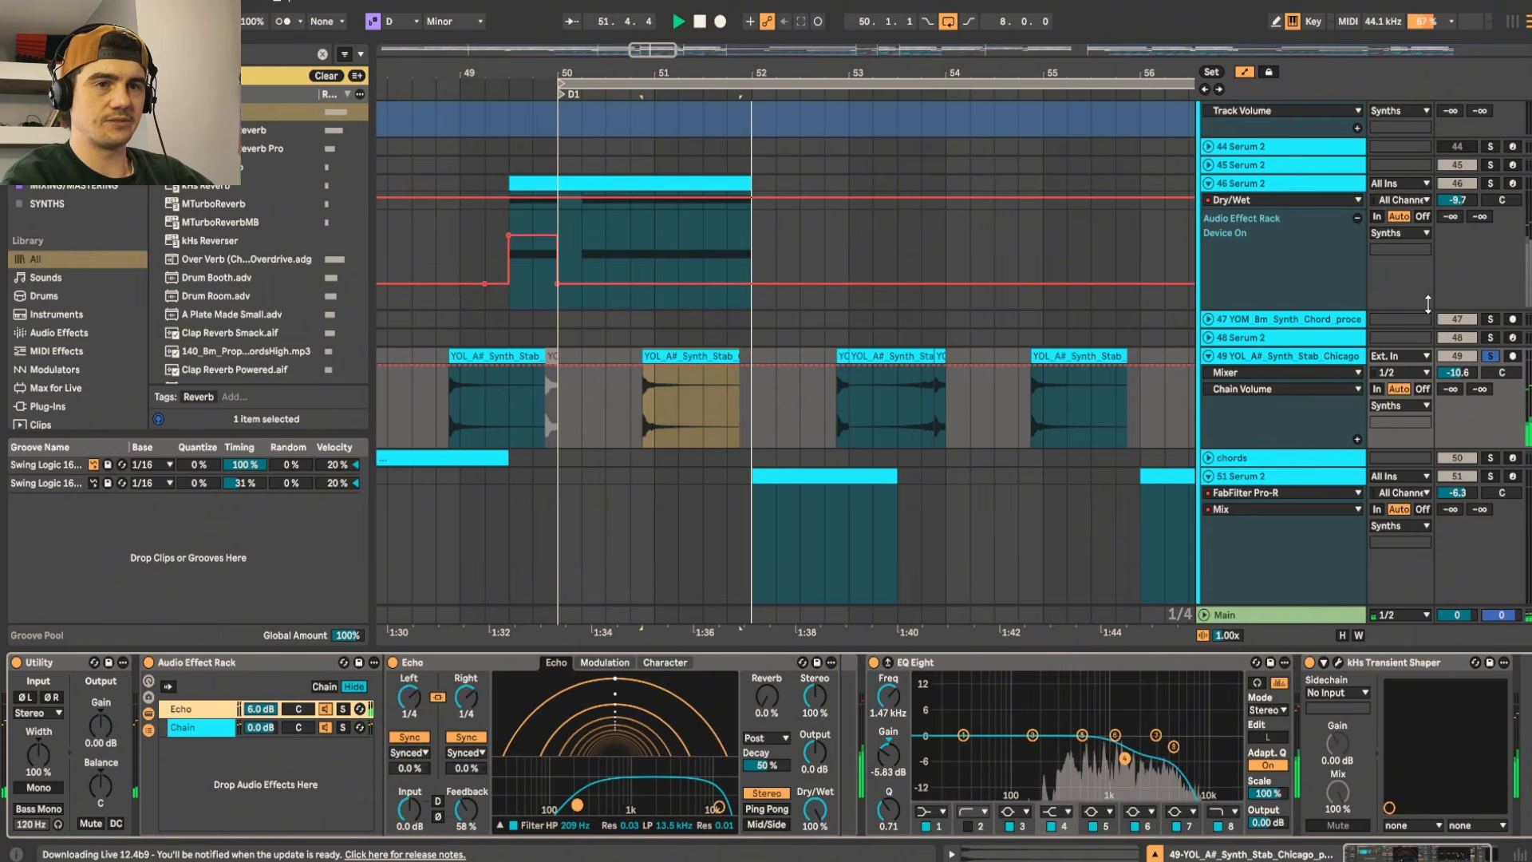
key(space)
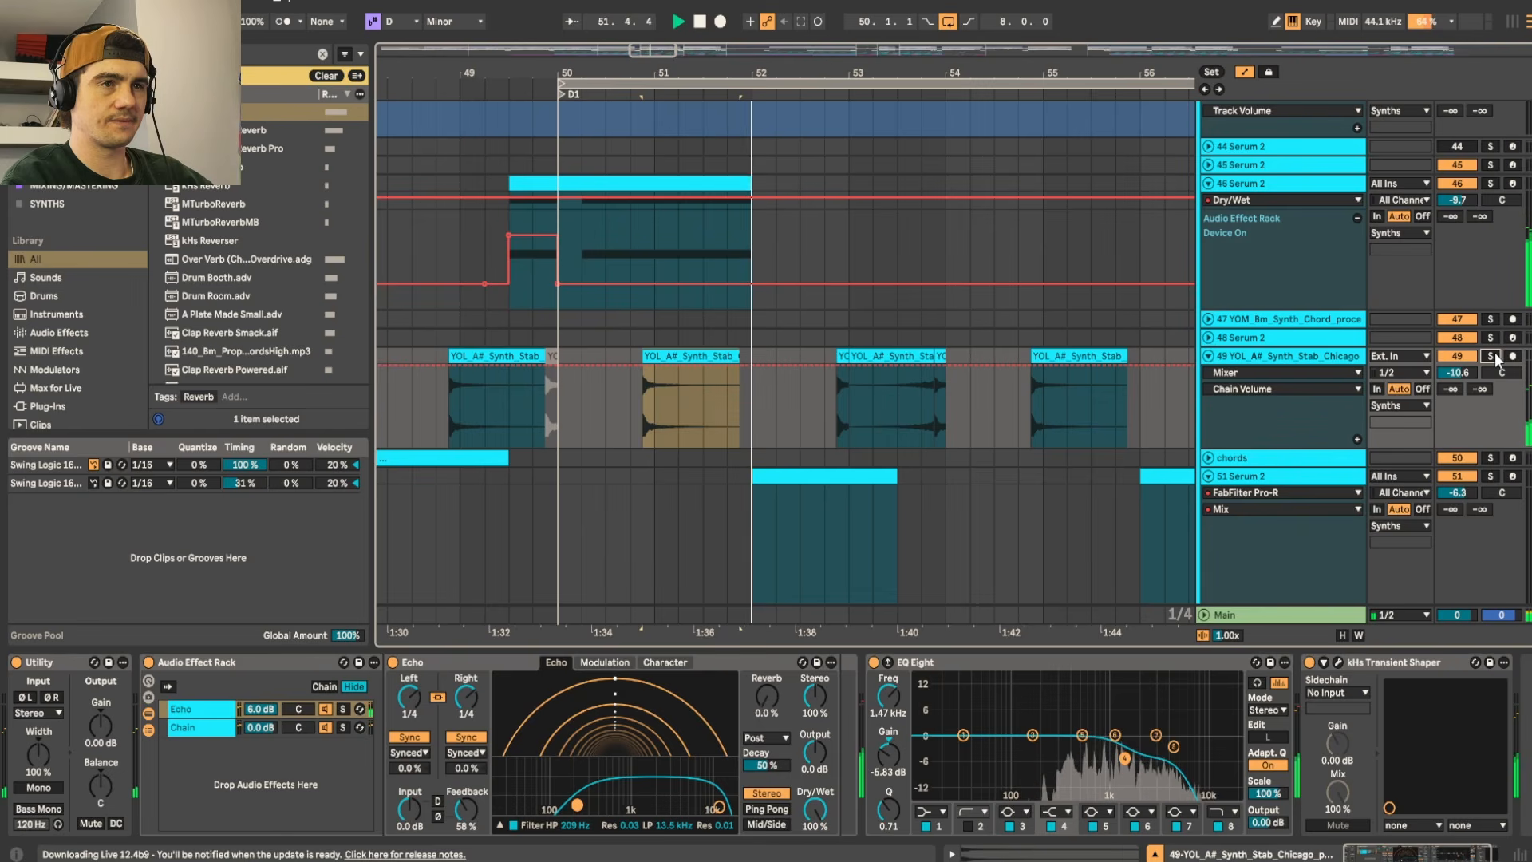
key(space)
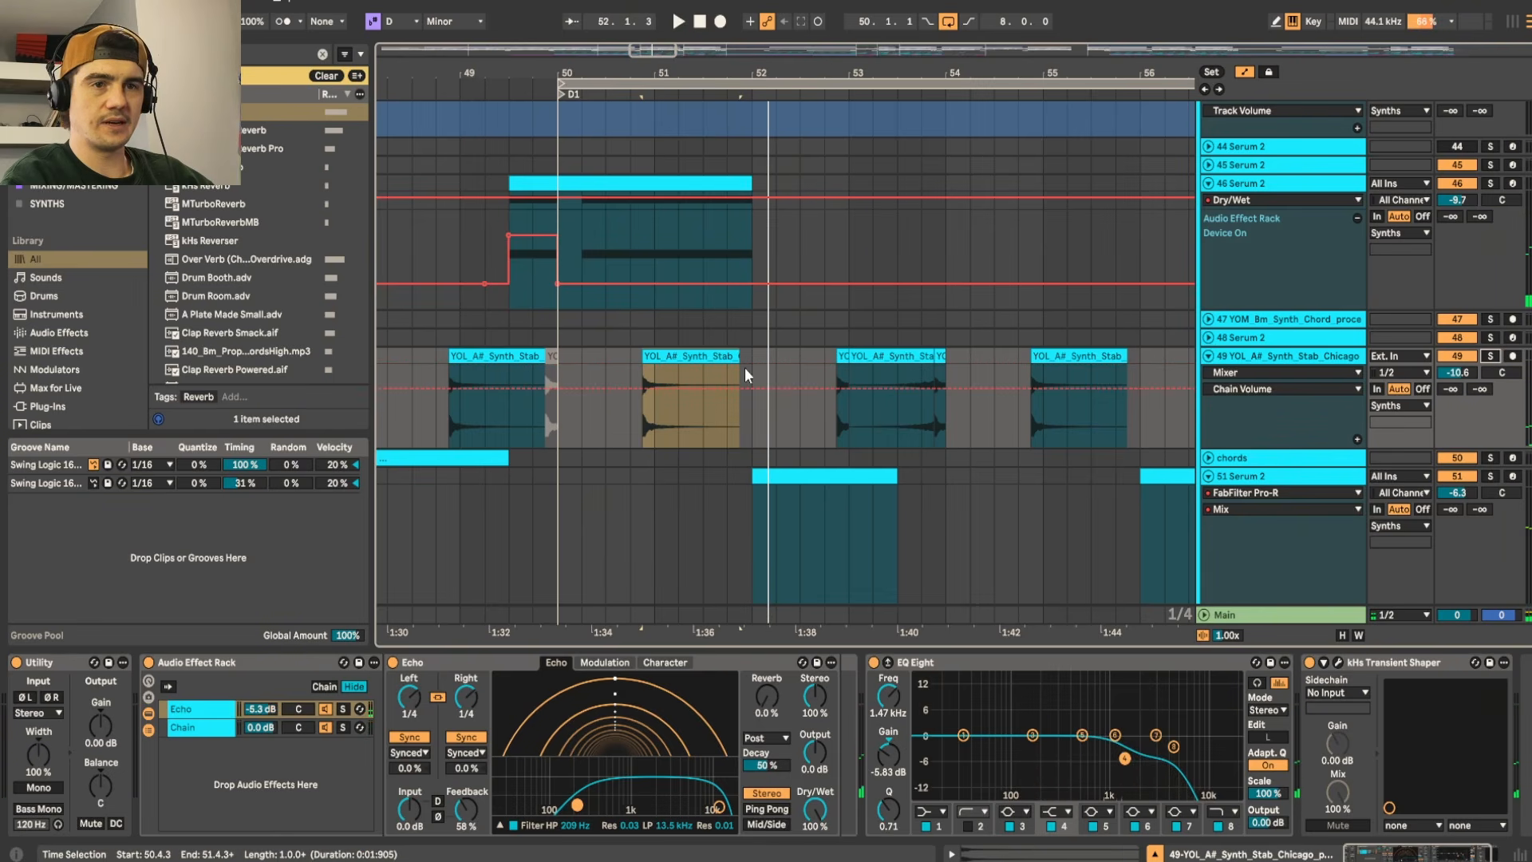
Step: Play the full mix from 50.2.1 to hear track 49's stab with its Echo chain
click(548, 431)
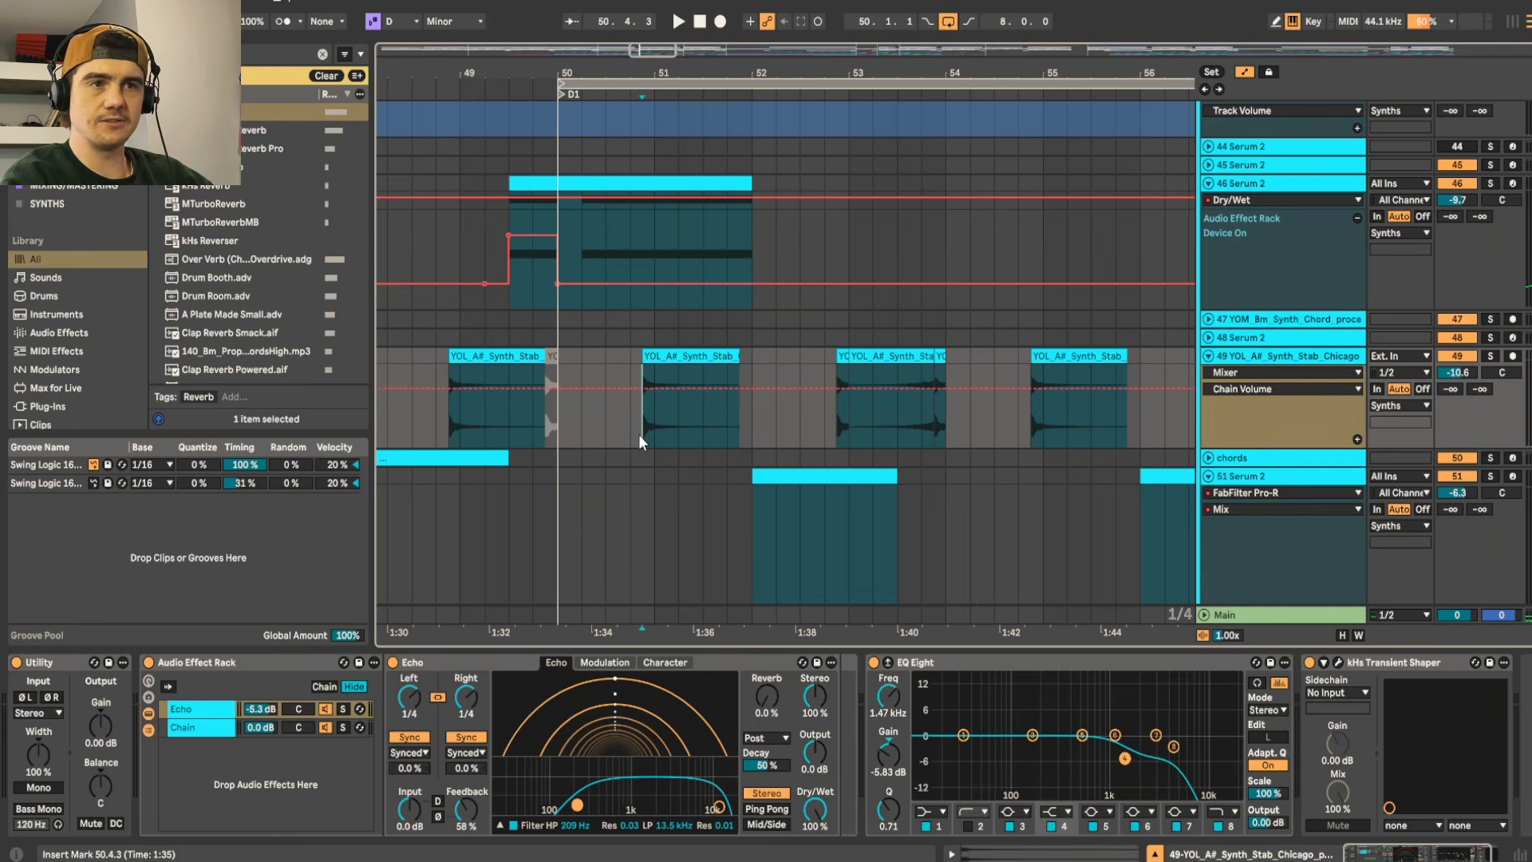
click(648, 431)
click(588, 413)
key(space)
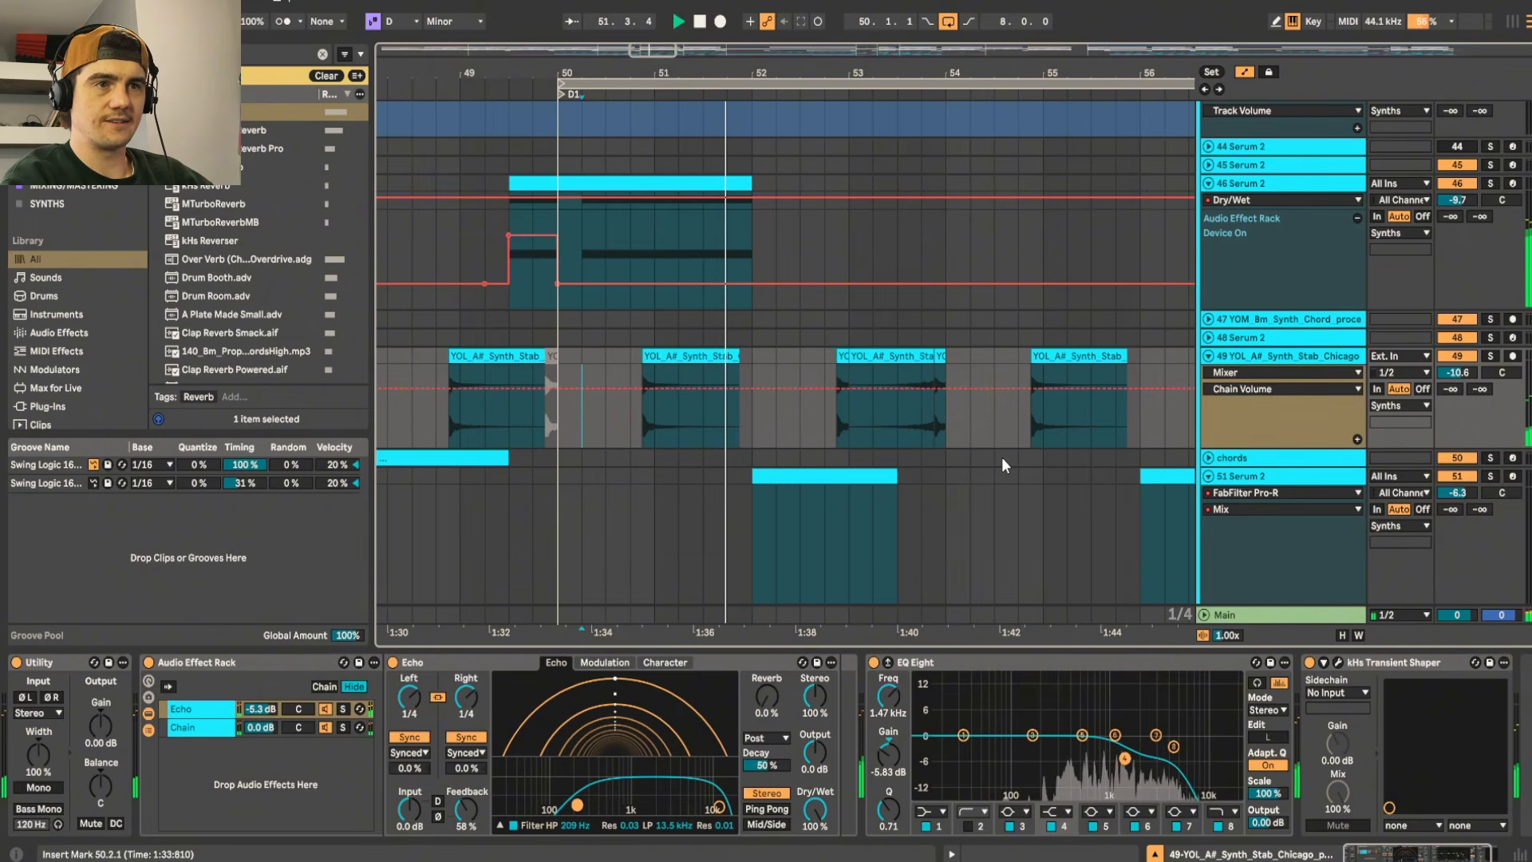
key(space)
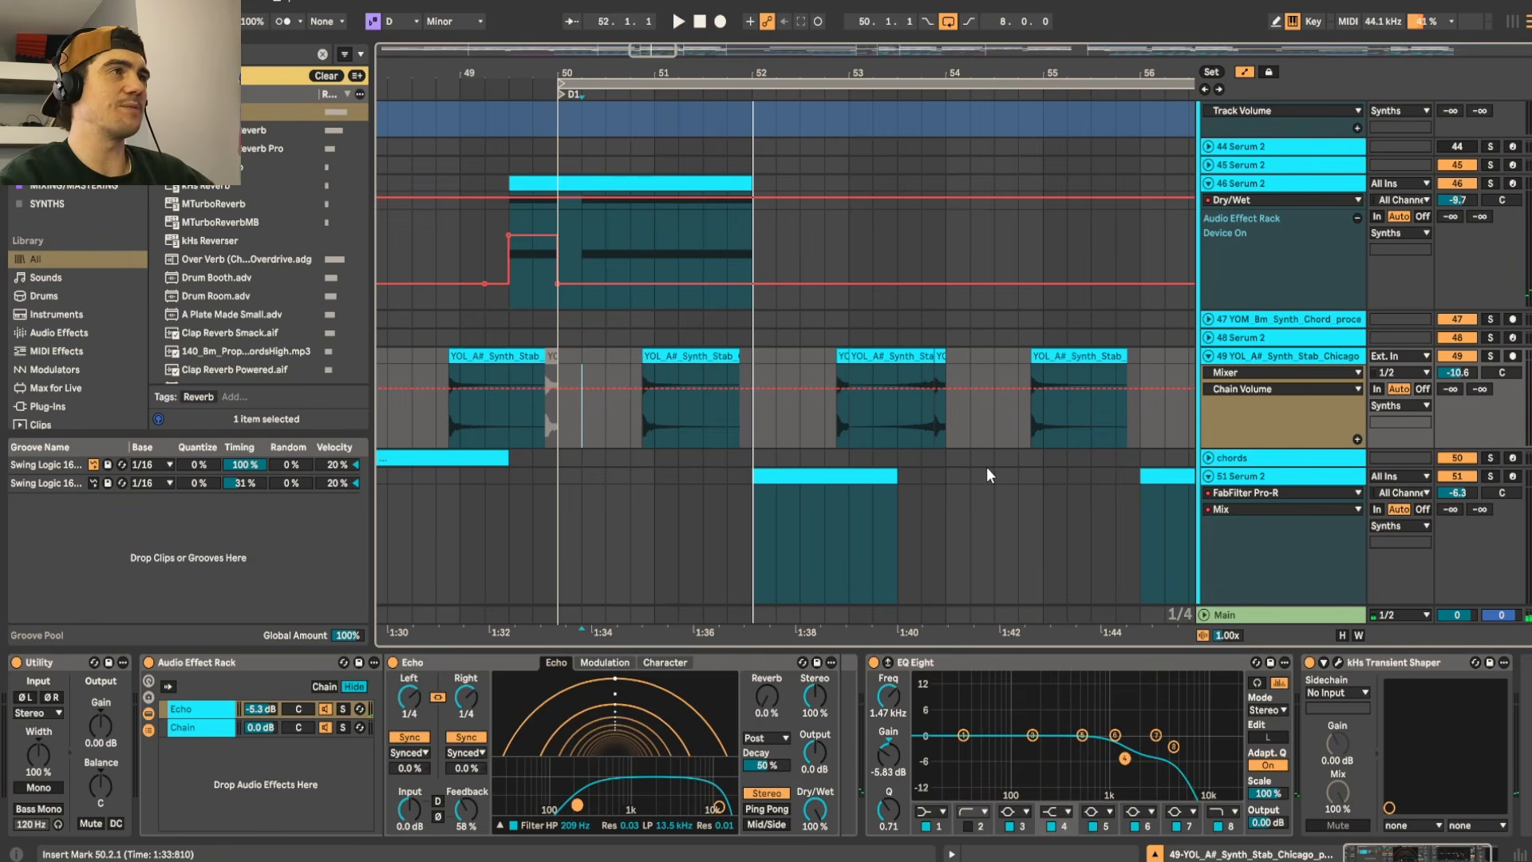
Step: Compare track 49's stab soloed from mid-bar 50 with the unsoloed full mix from 50.2.1
click(607, 423)
click(1491, 357)
key(space)
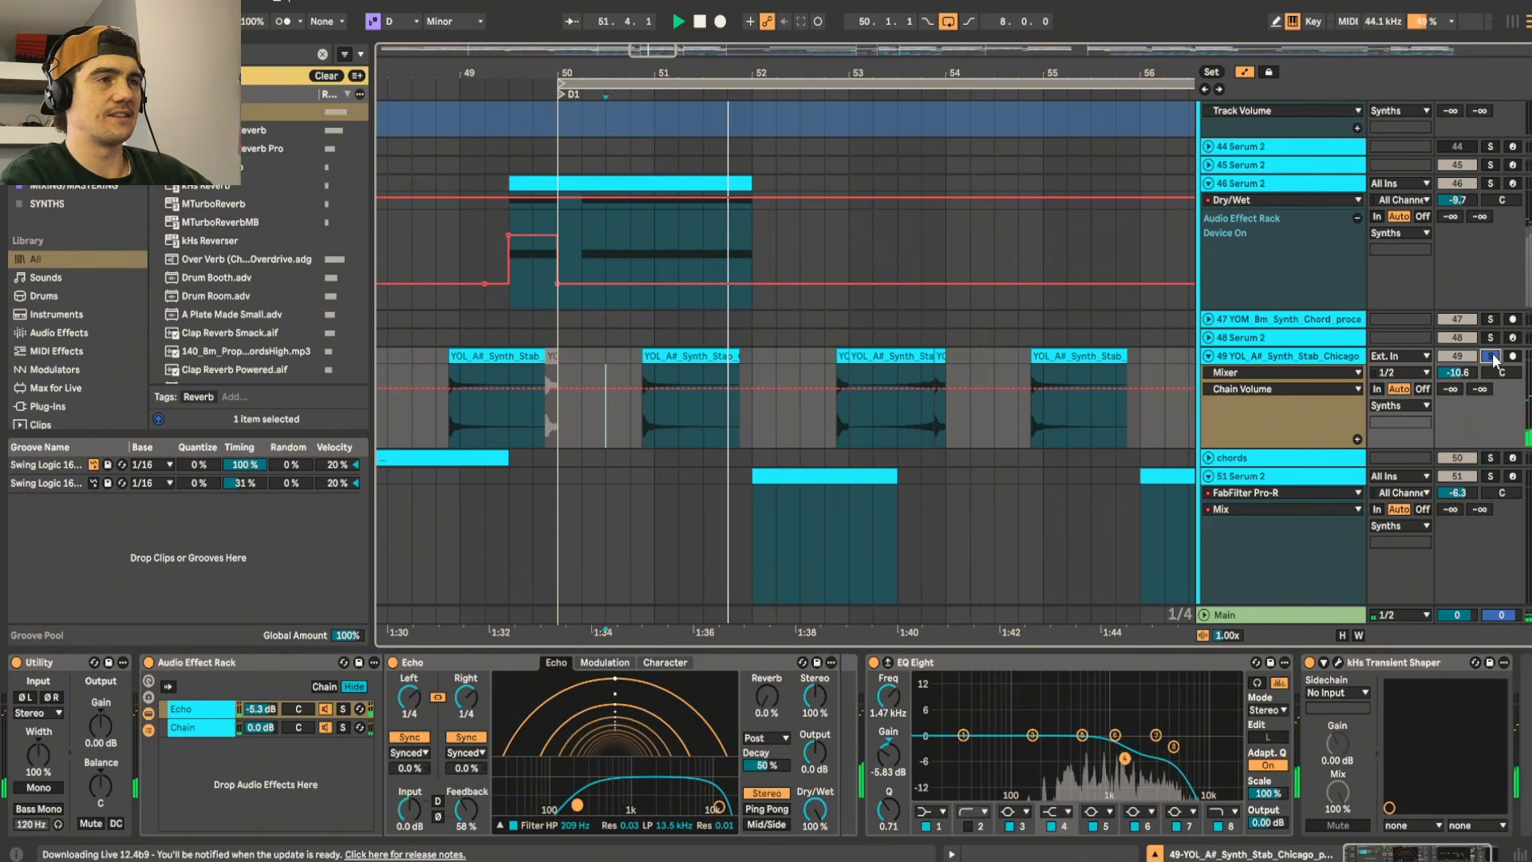
key(space)
click(584, 417)
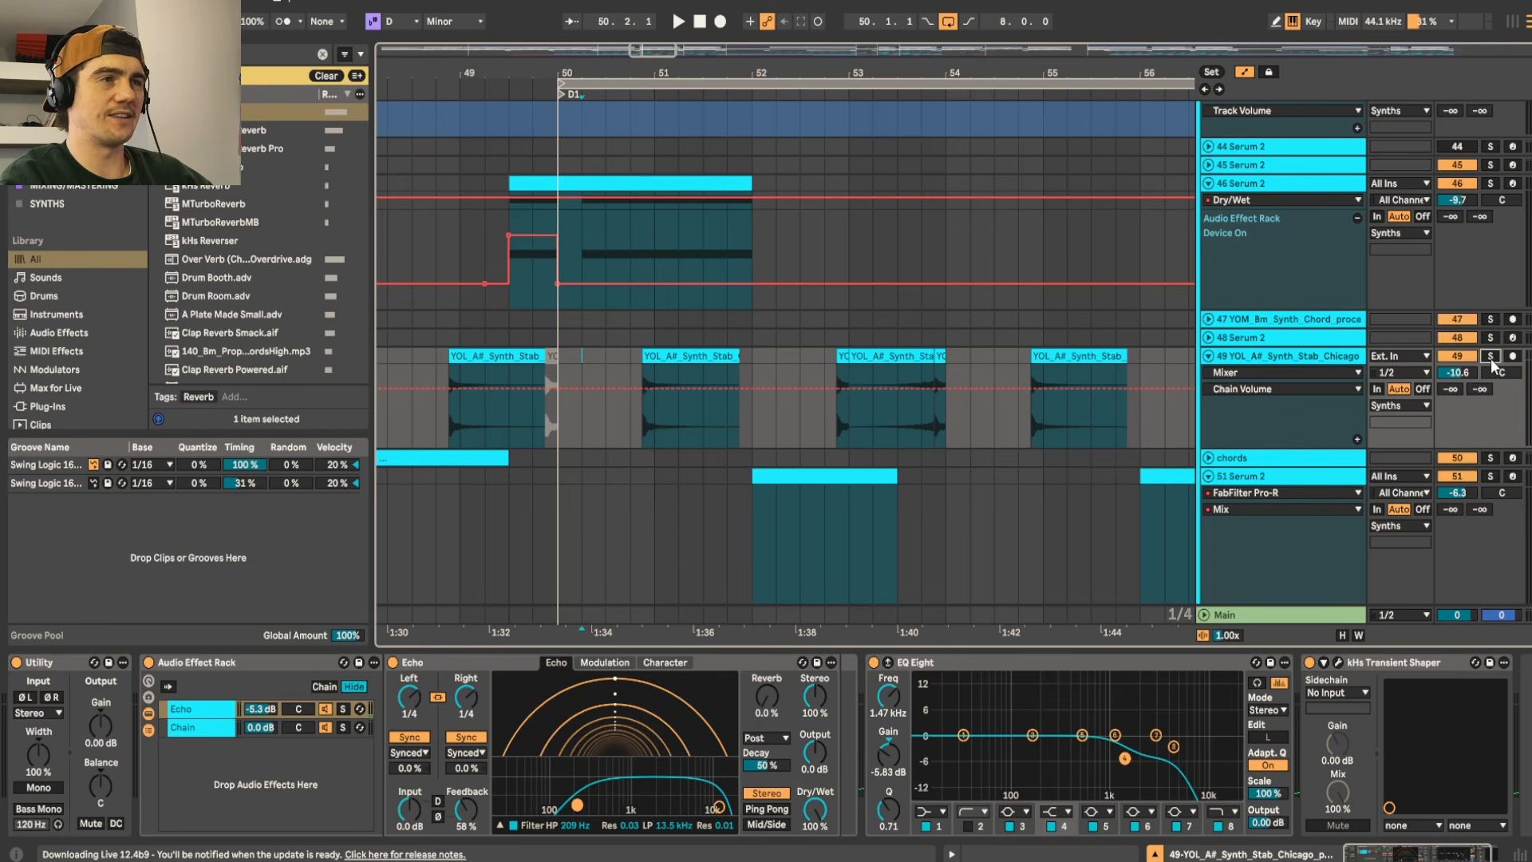
key(space)
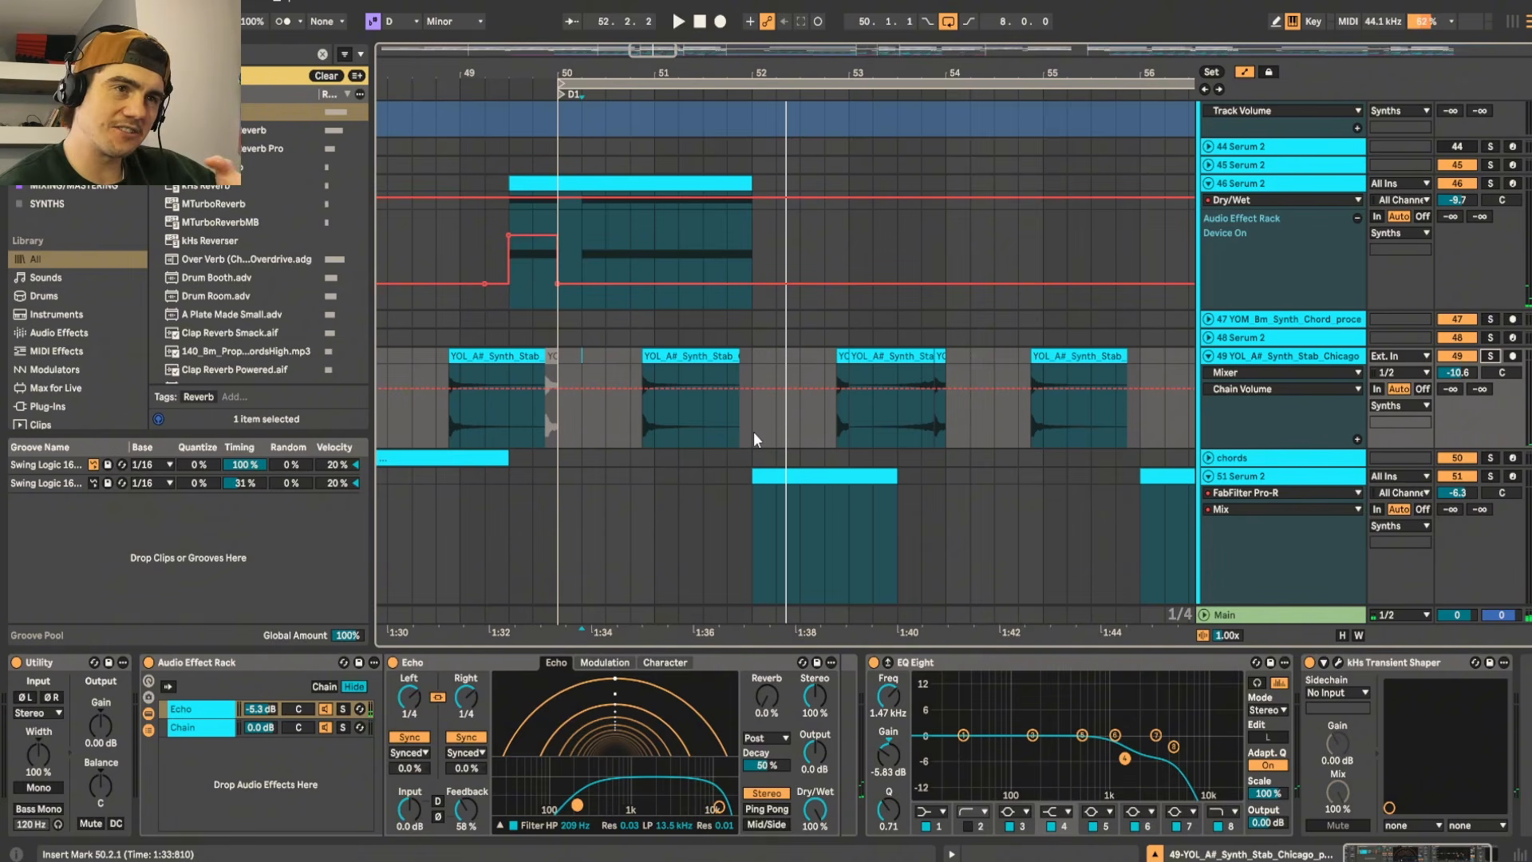
Step: Review track 51's device chain at 52.1.1 and the reverb stab clip on track 38
scroll(755, 284, up, 2)
scroll(810, 300, down, 2)
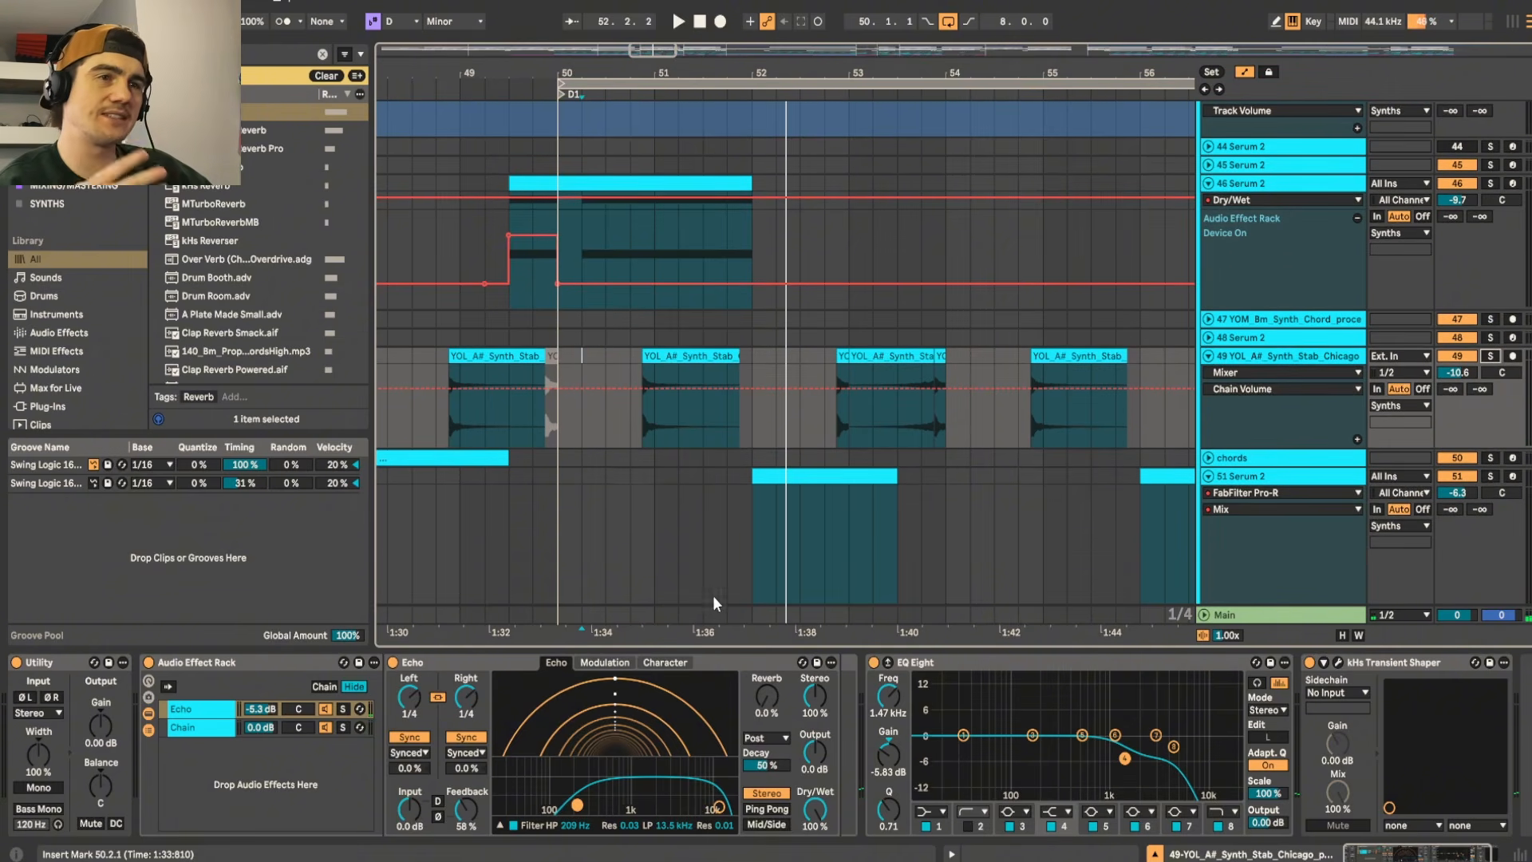
scroll(718, 583, down, 2)
click(744, 533)
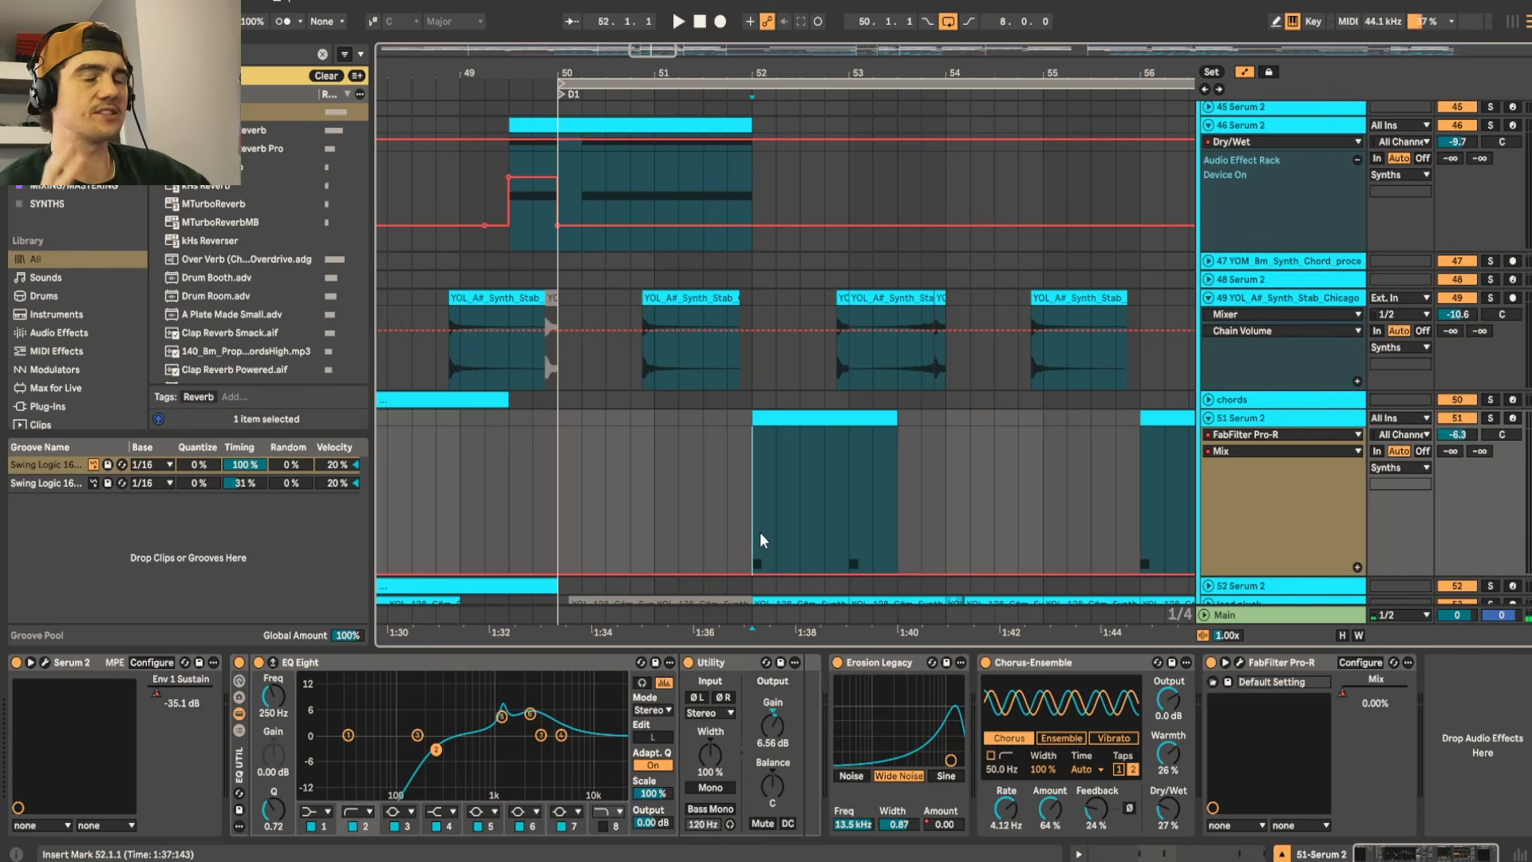
scroll(814, 568, up, 1)
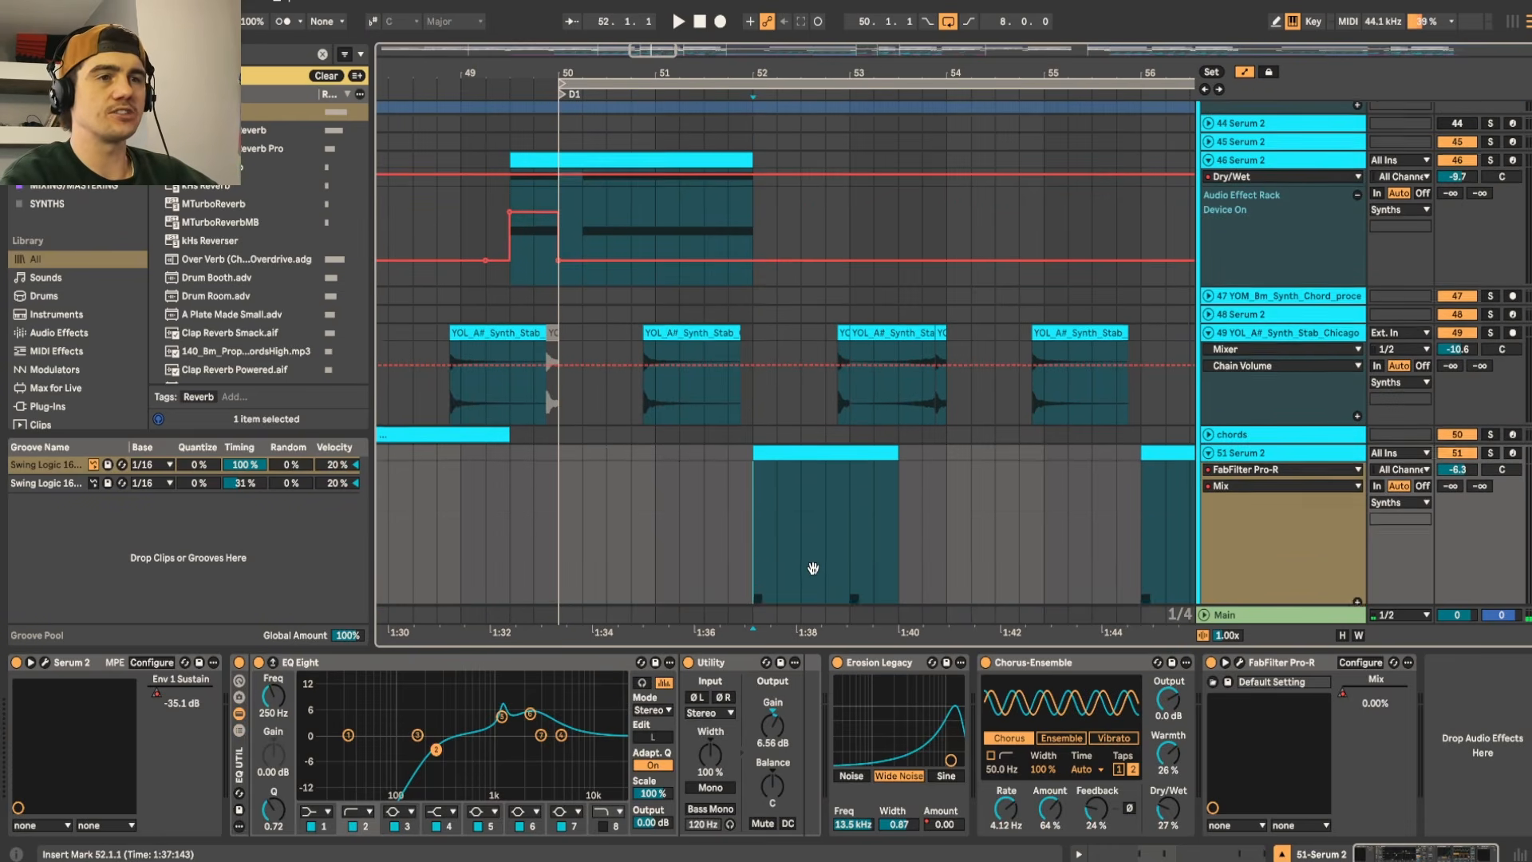
scroll(813, 569, up, 10)
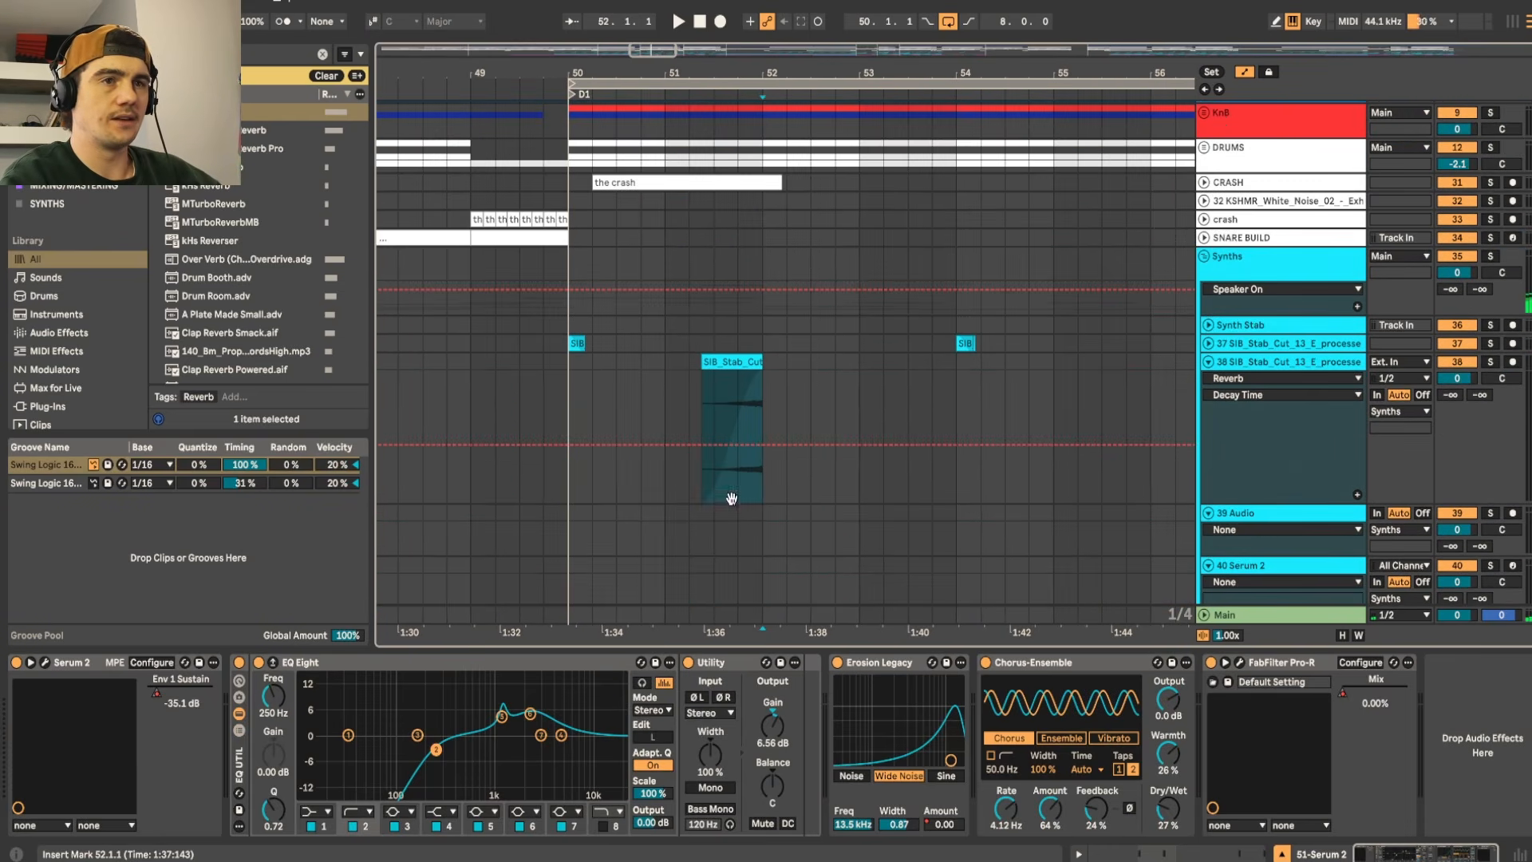
scroll(615, 346, up, 1)
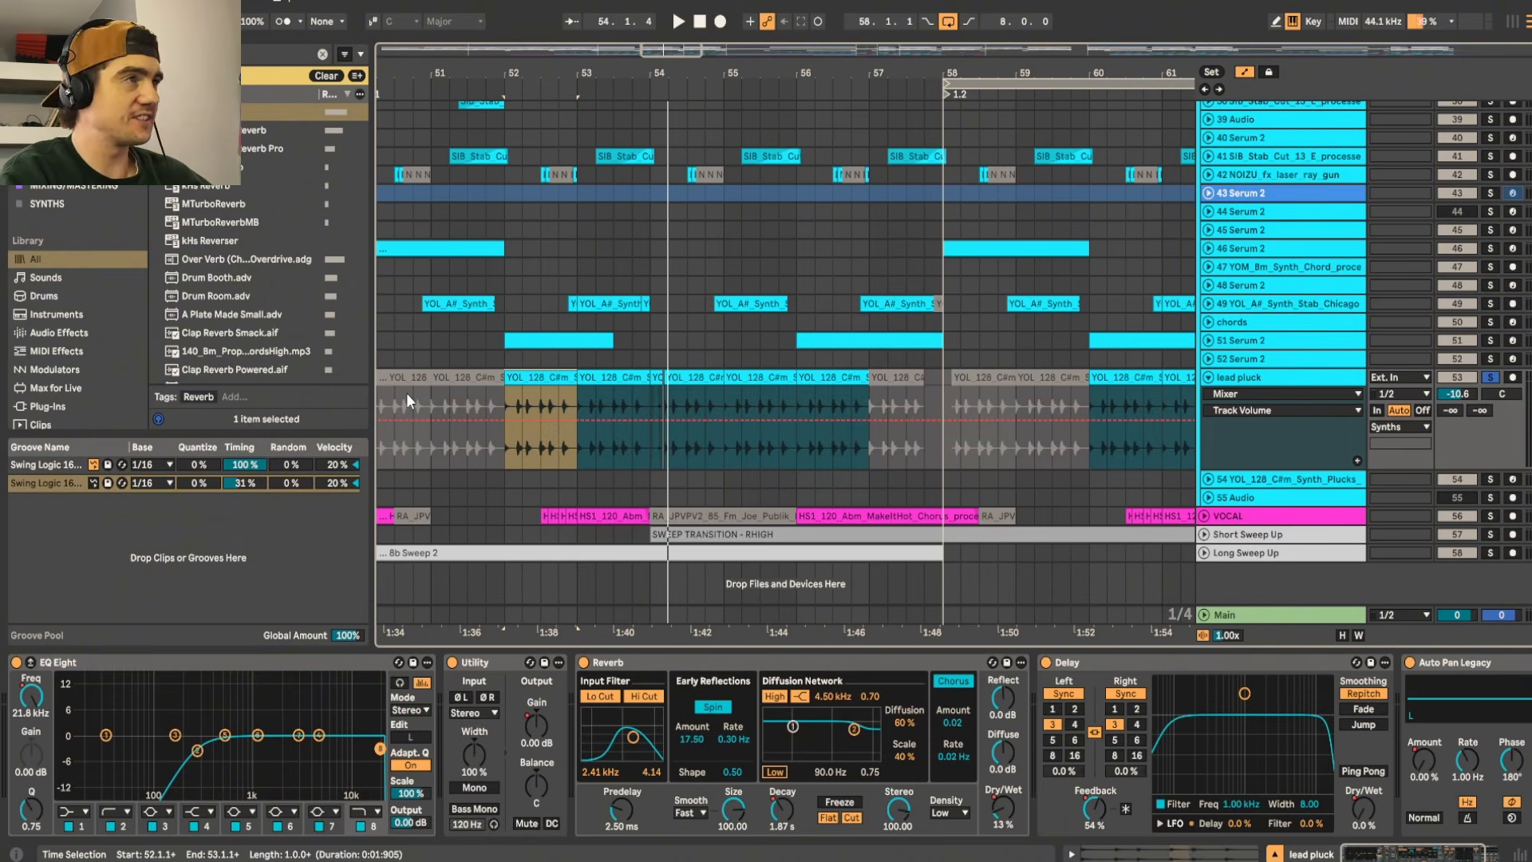
Step: Compare the lead pluck's EQ Eight settings at the 66.1.1 clip and across 50.1.1 to 58.1.1
scroll(521, 454, down, 5)
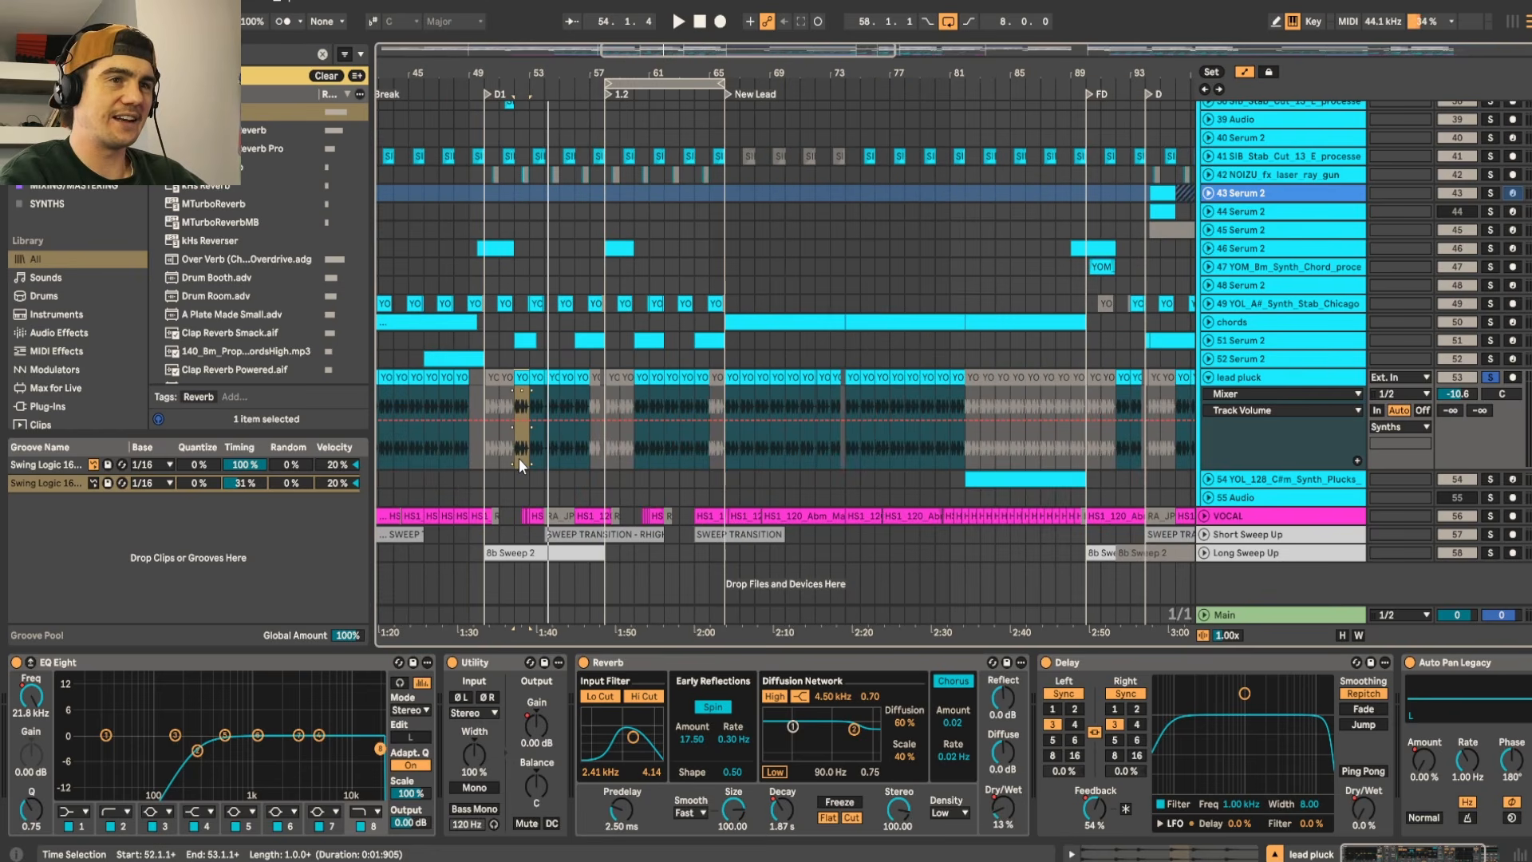
scroll(615, 448, left, 3)
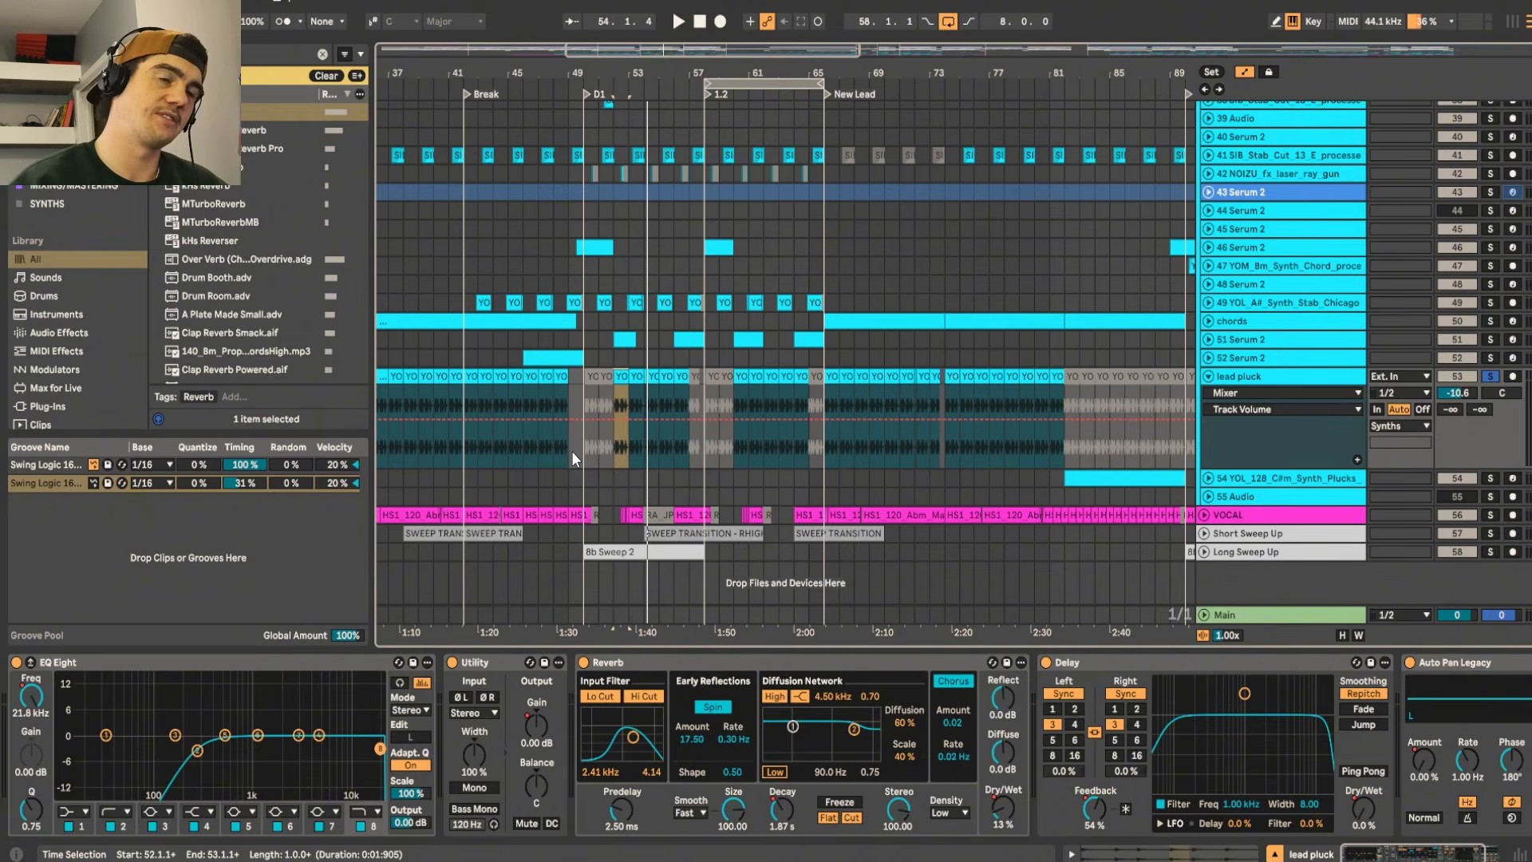
click(1270, 376)
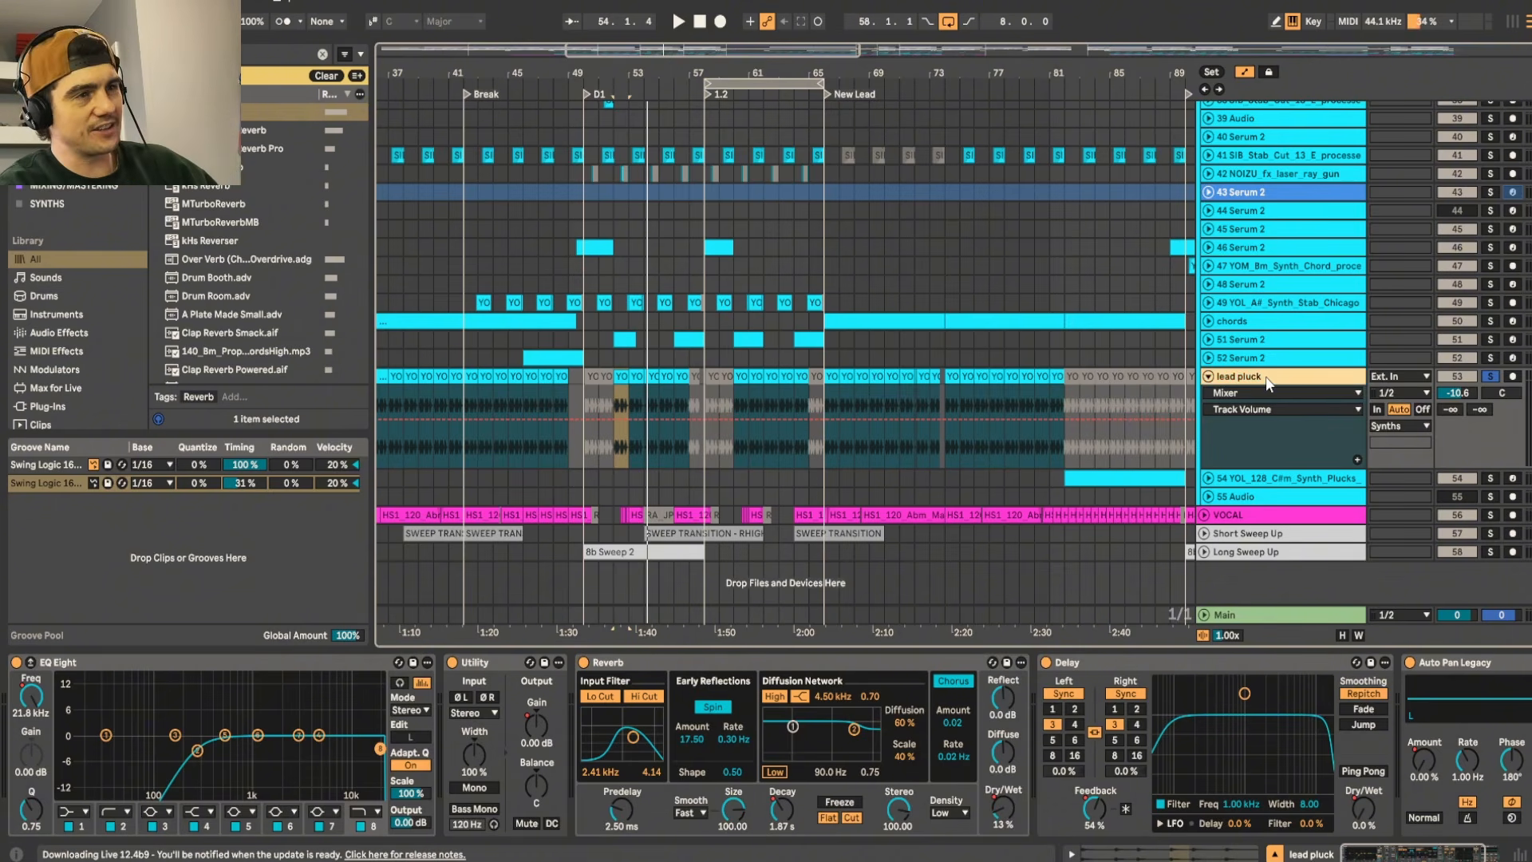
scroll(856, 380, up, 4)
click(805, 377)
scroll(829, 400, down, 4)
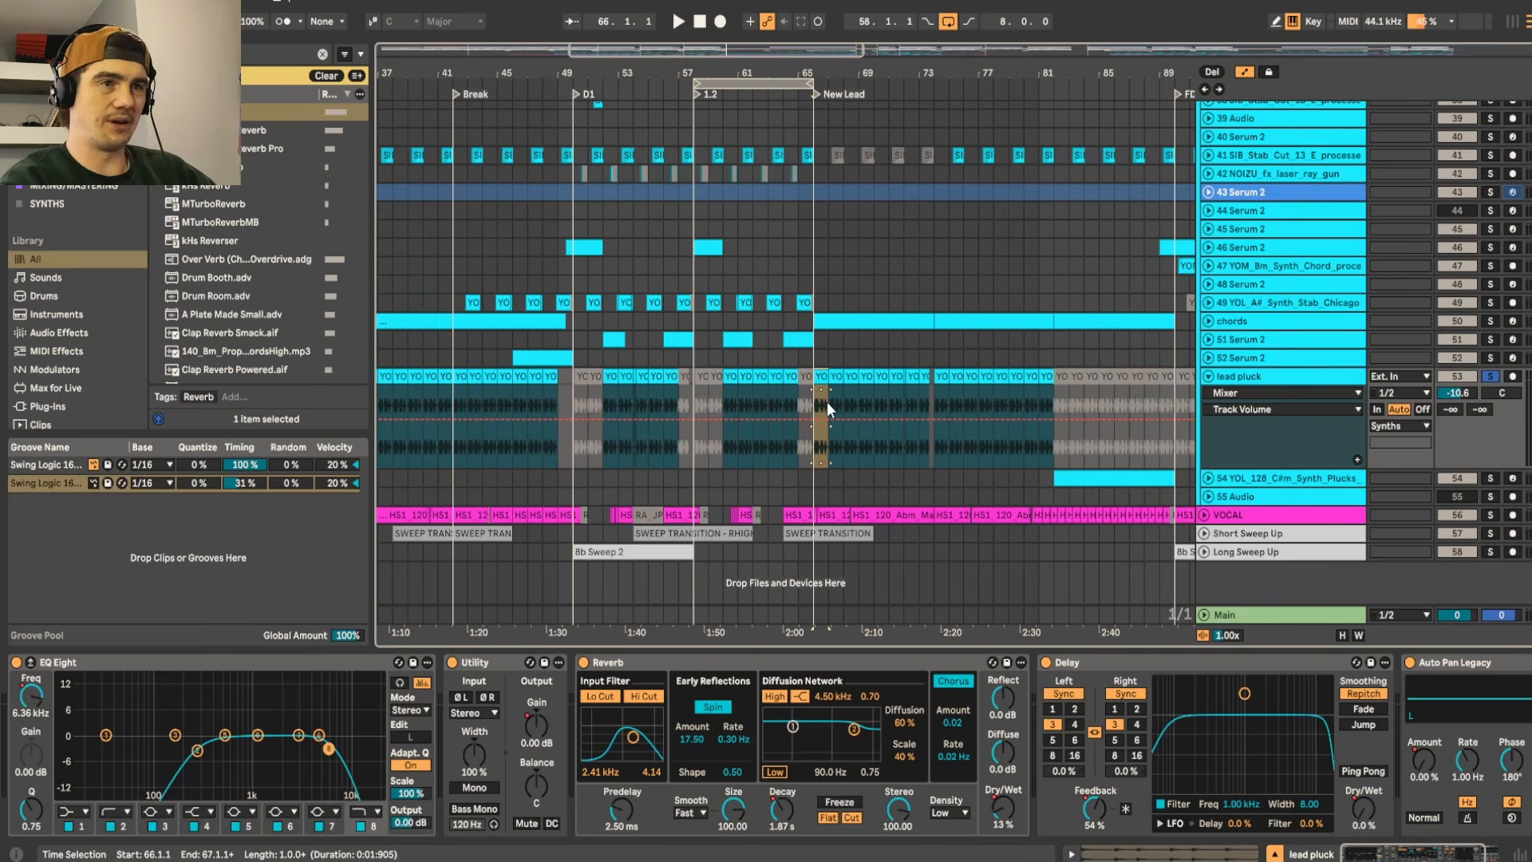
scroll(697, 380, left, 3)
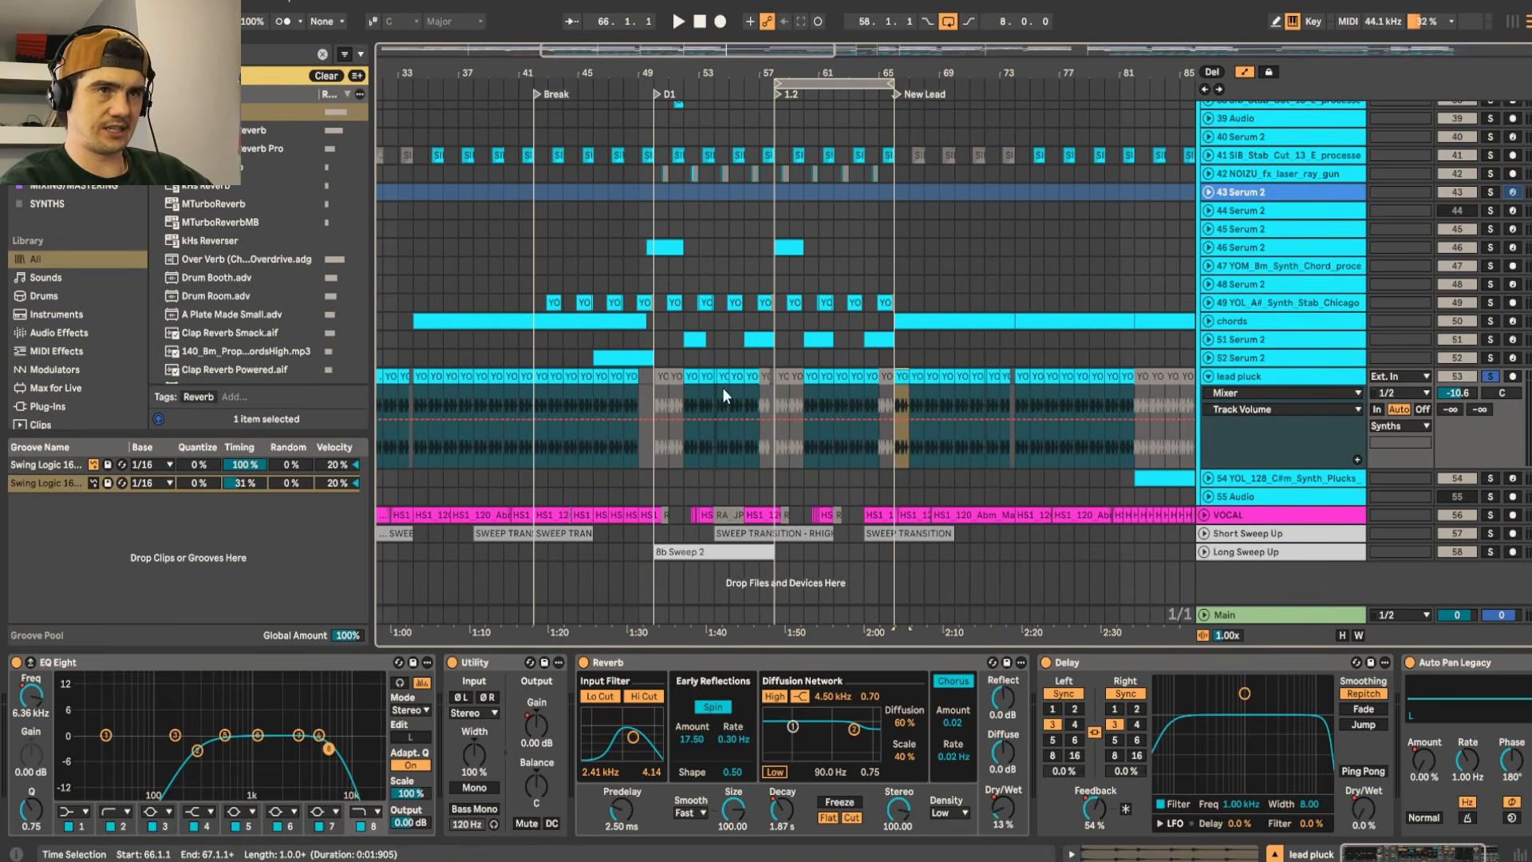
click(653, 406)
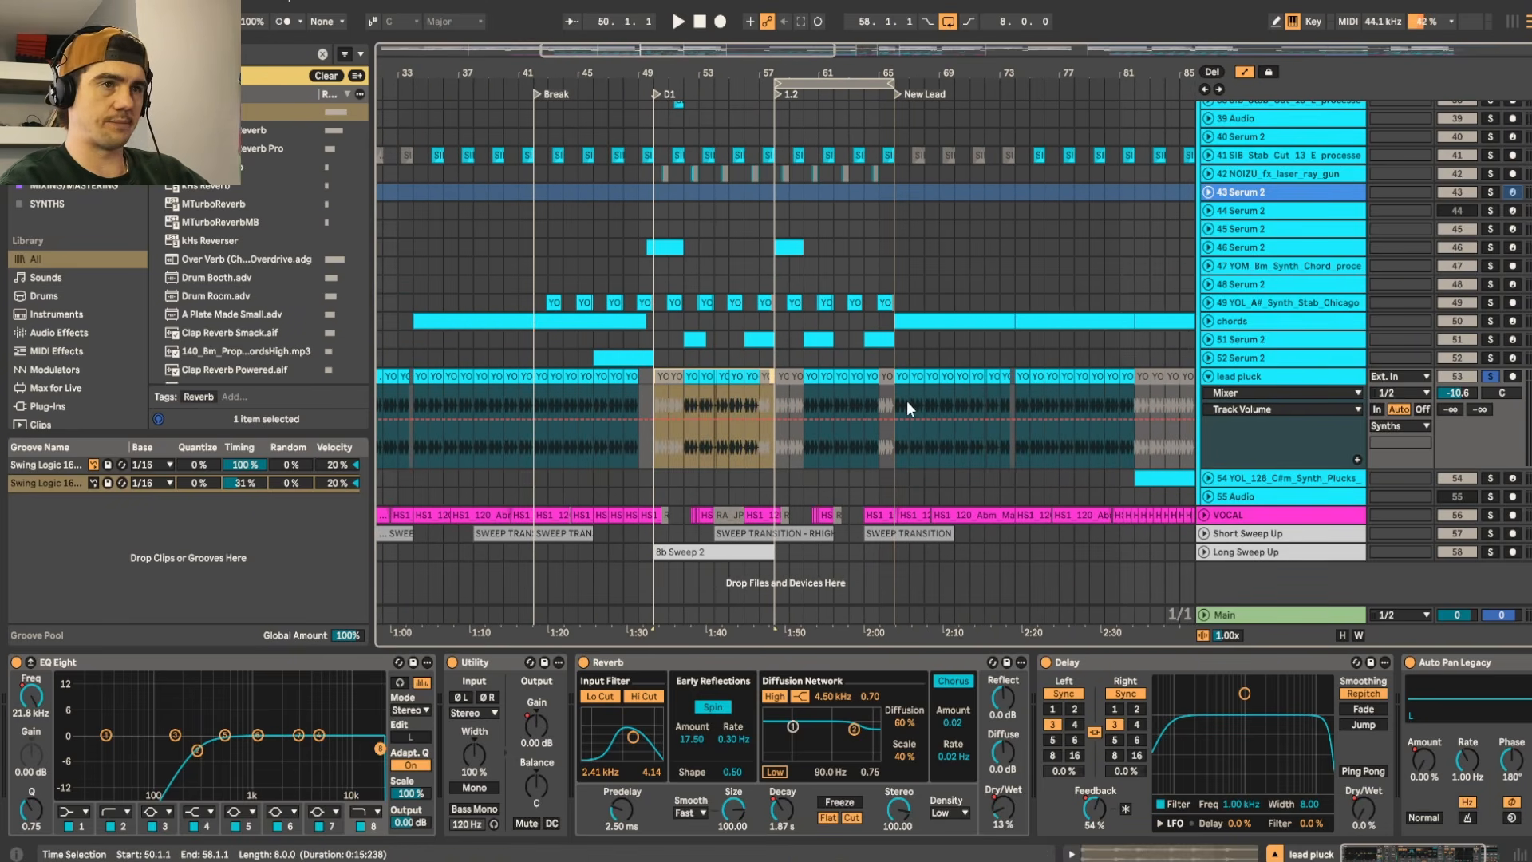
Step: Play the soloed lead pluck from 66.1.1, bypassing its Reverb and Delay together and re-enabling them to compare
click(906, 370)
key(space)
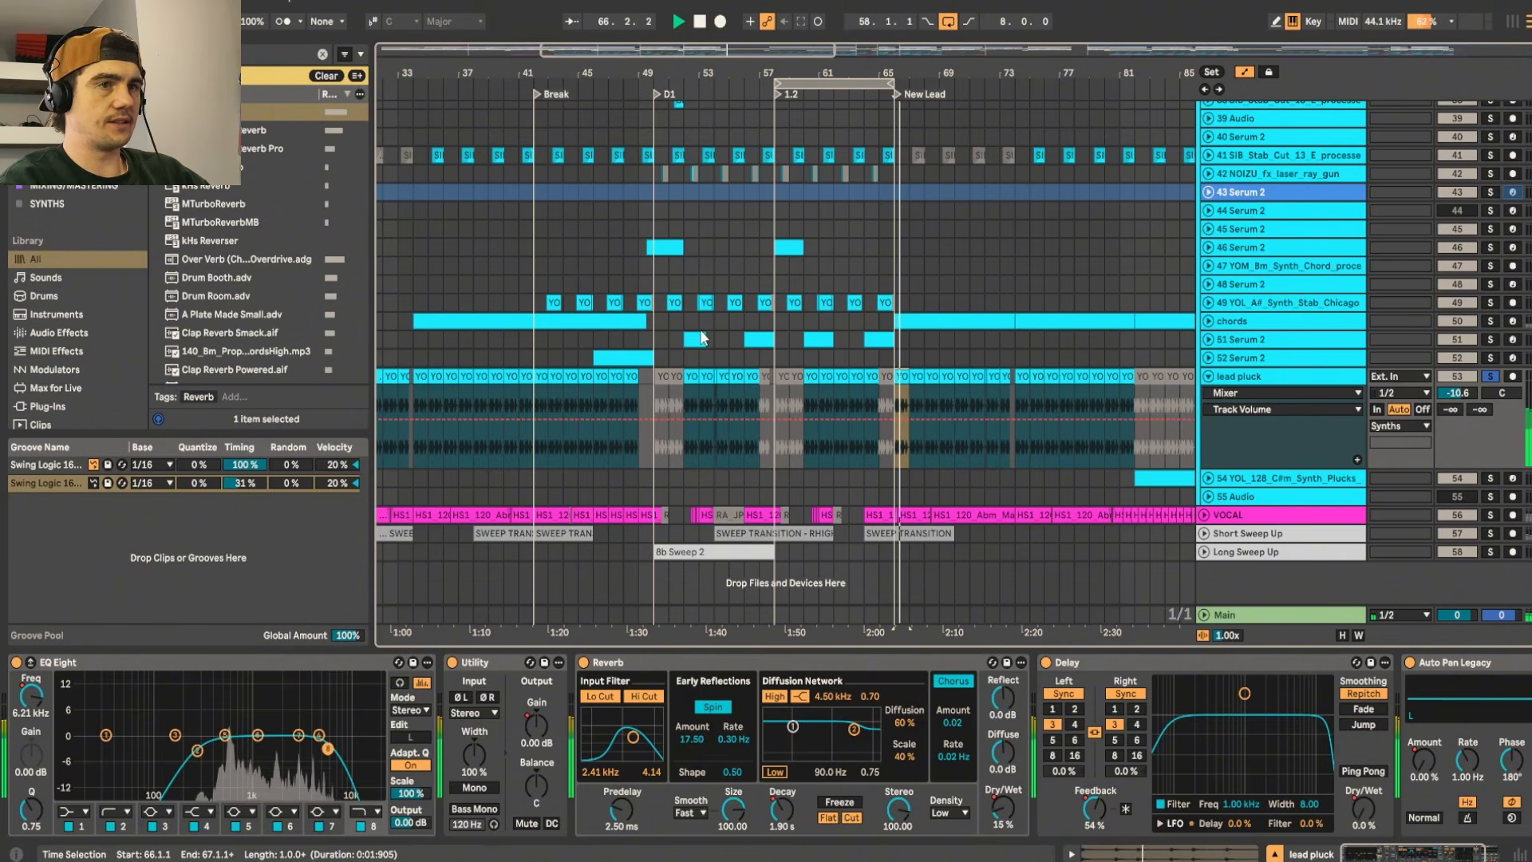
click(678, 664)
shift+click(1084, 663)
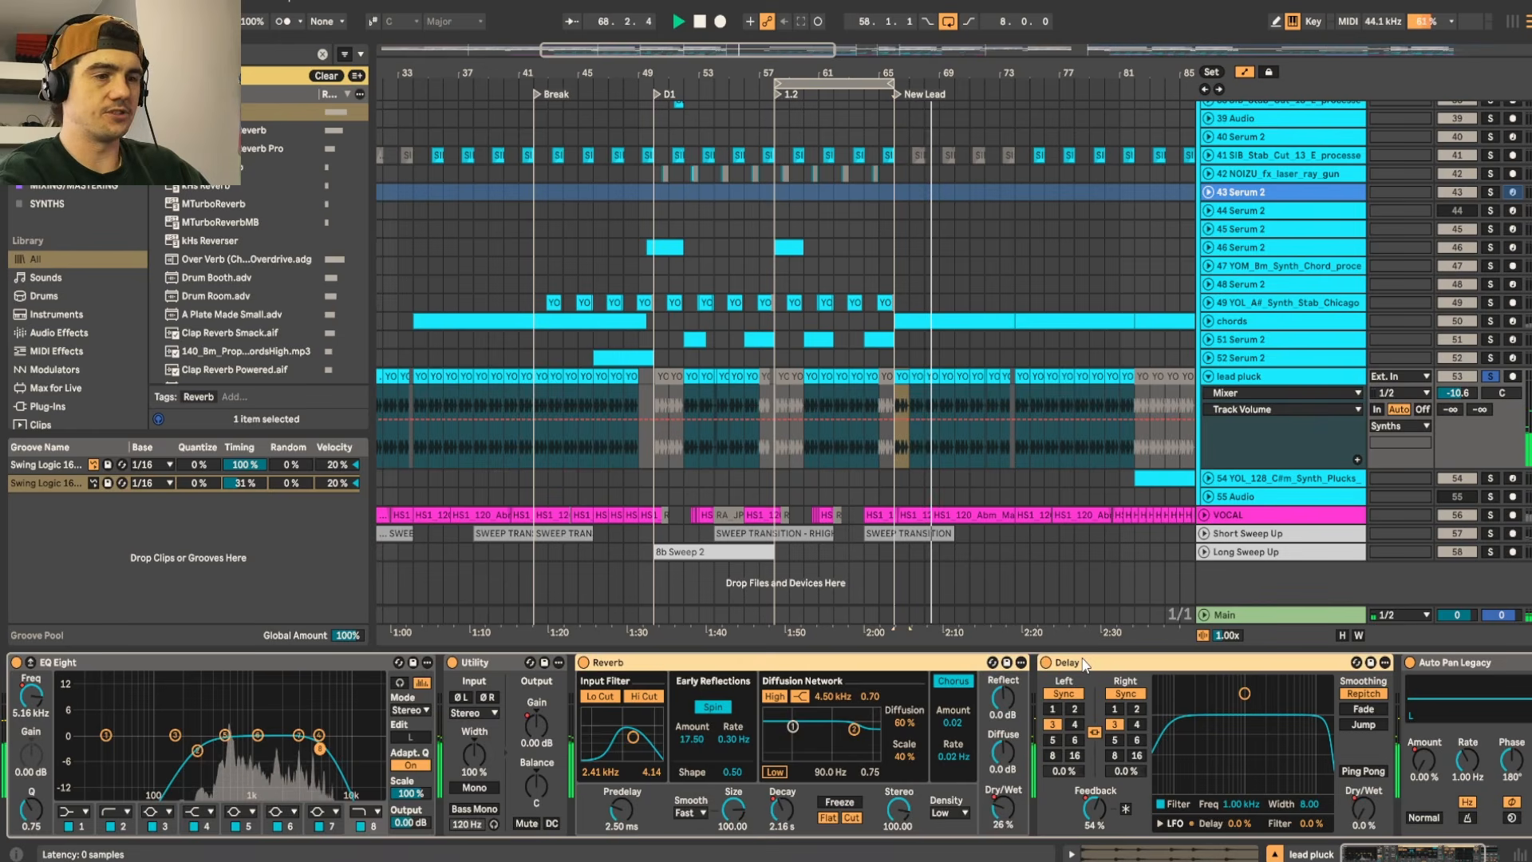
key(0)
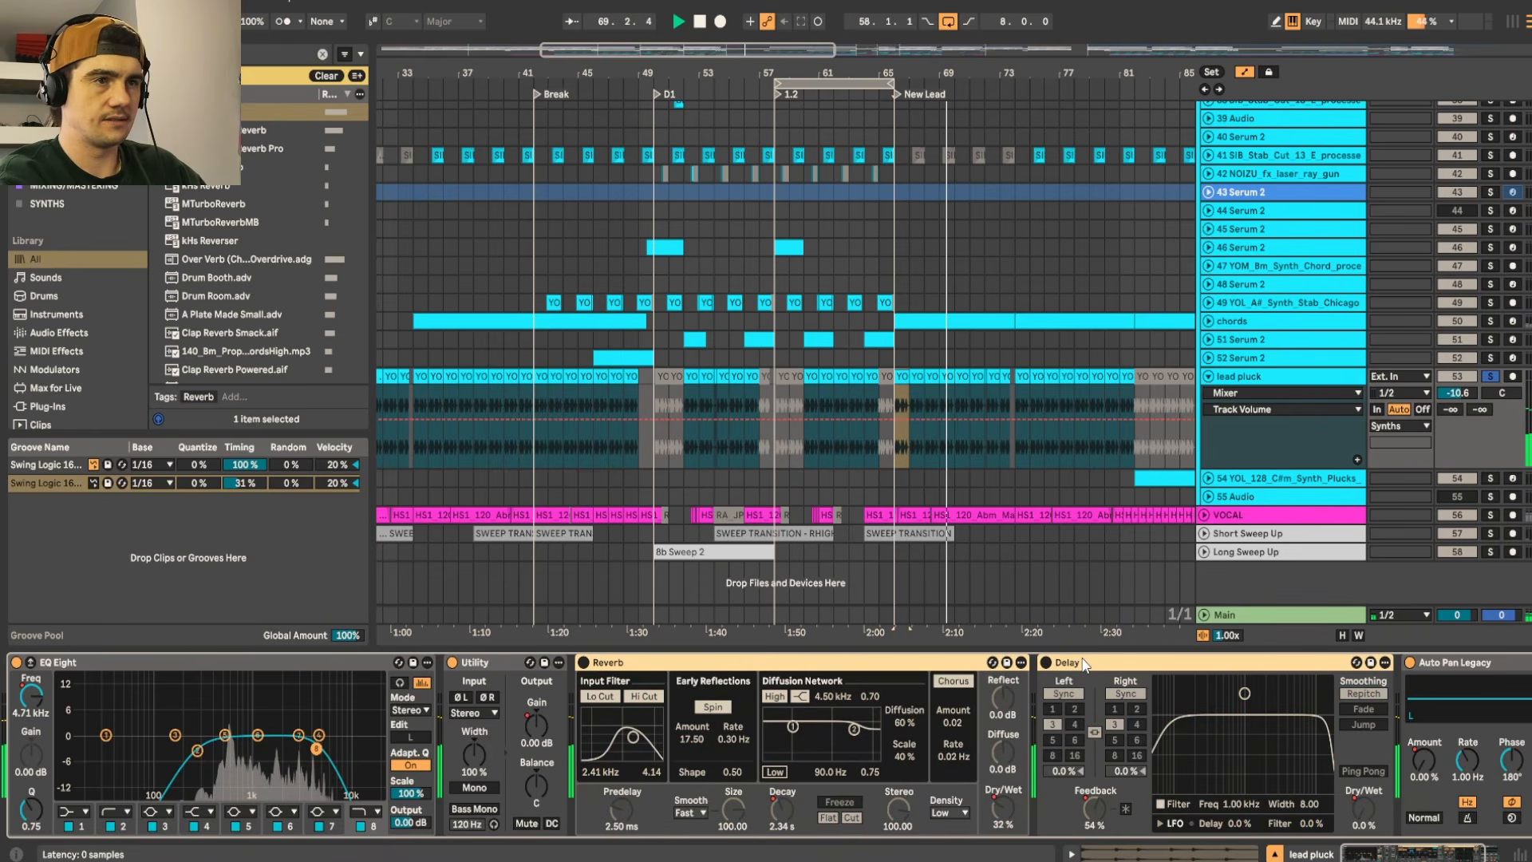
key(0)
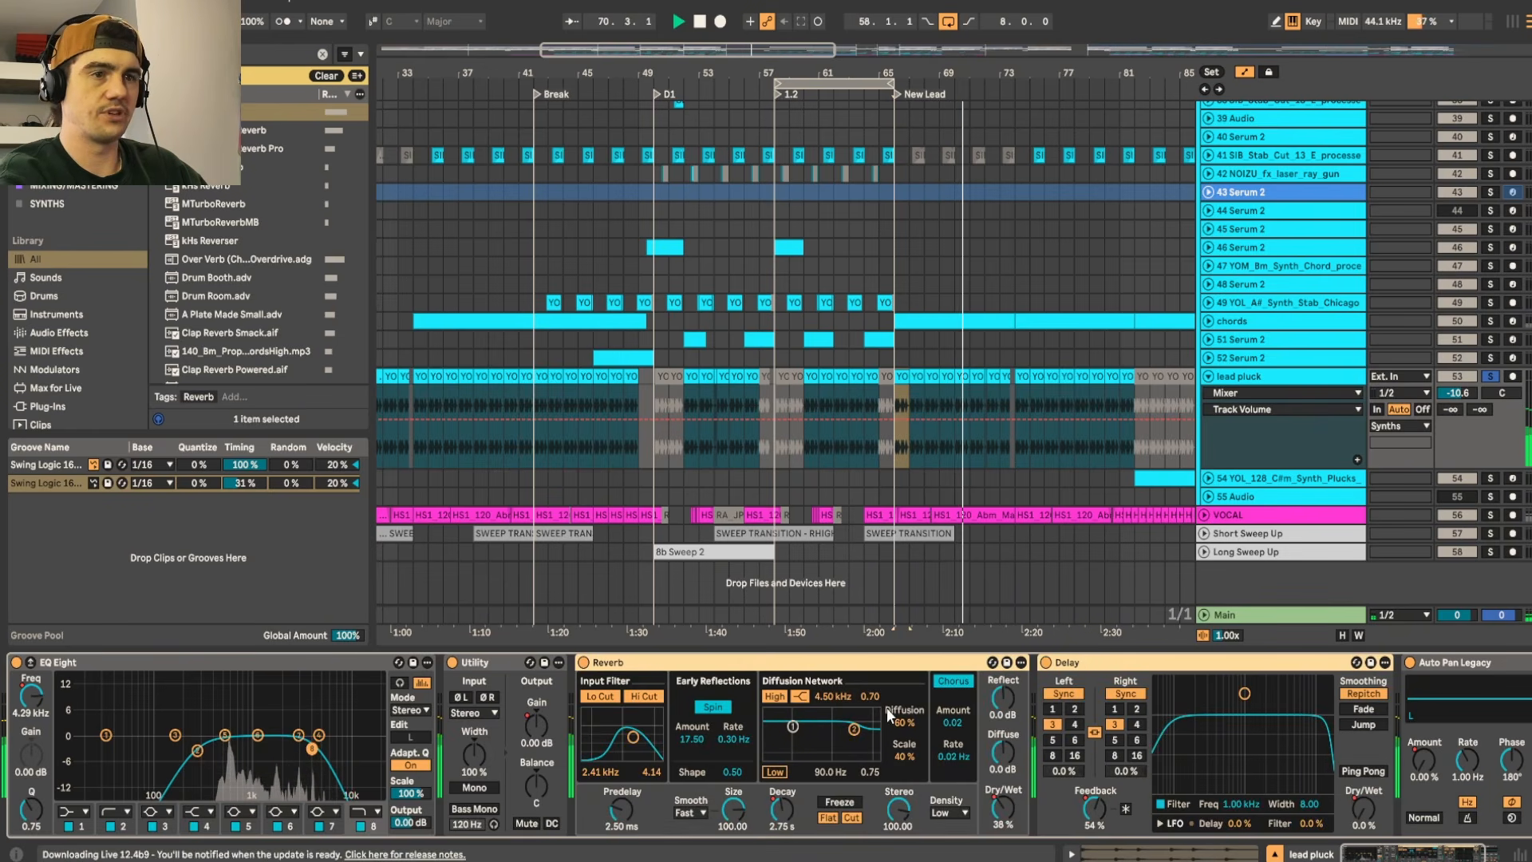
key(space)
Step: Show the lead pluck's Reverb Dry/Wet automation and examine it across the clips from 52.1.1 to 57.1.1
scroll(718, 423, up, 4)
click(656, 376)
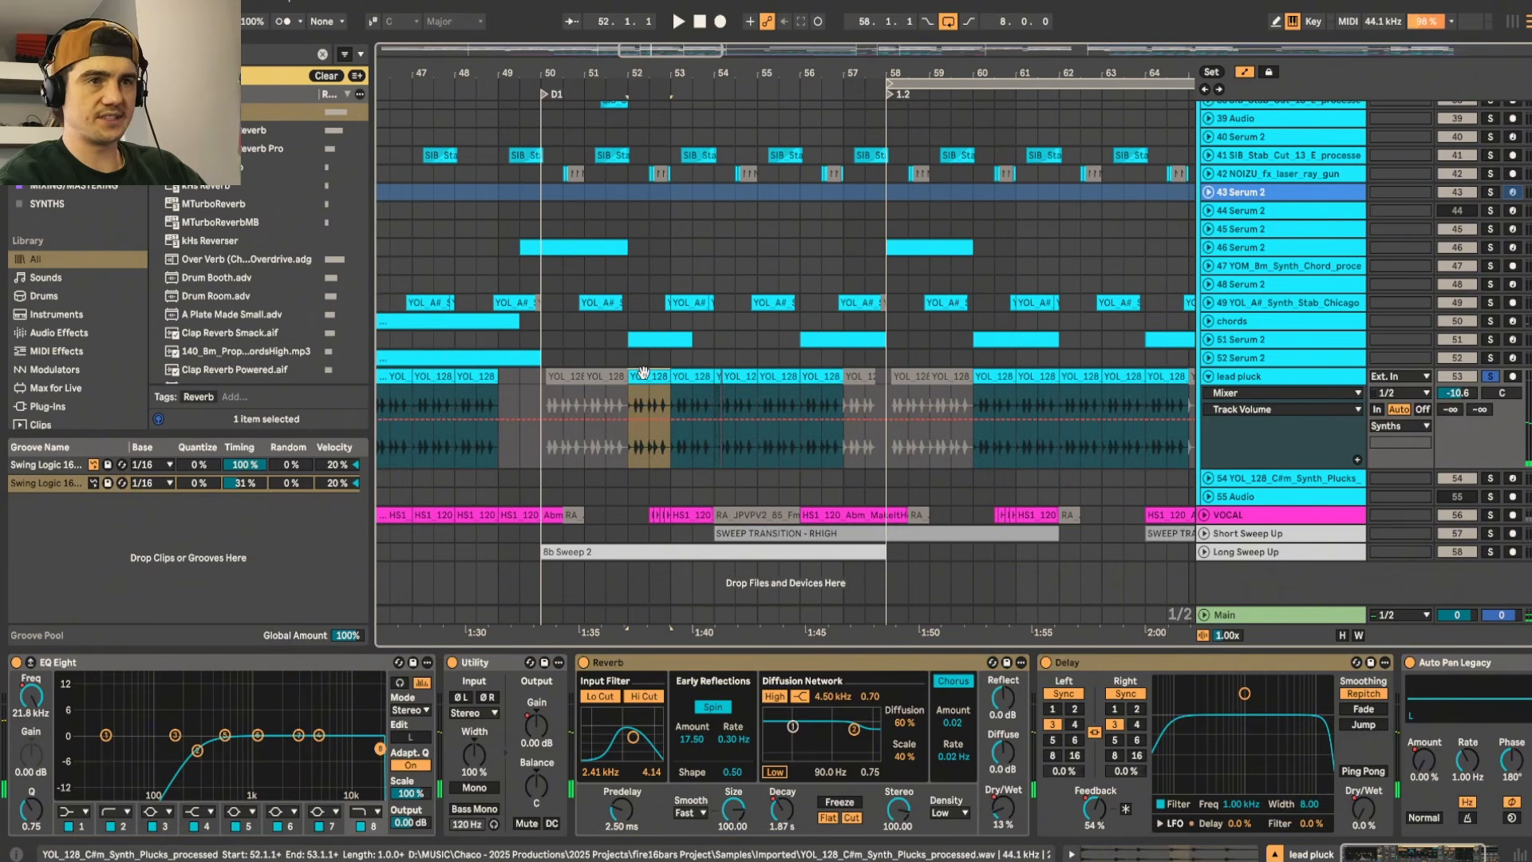
click(999, 807)
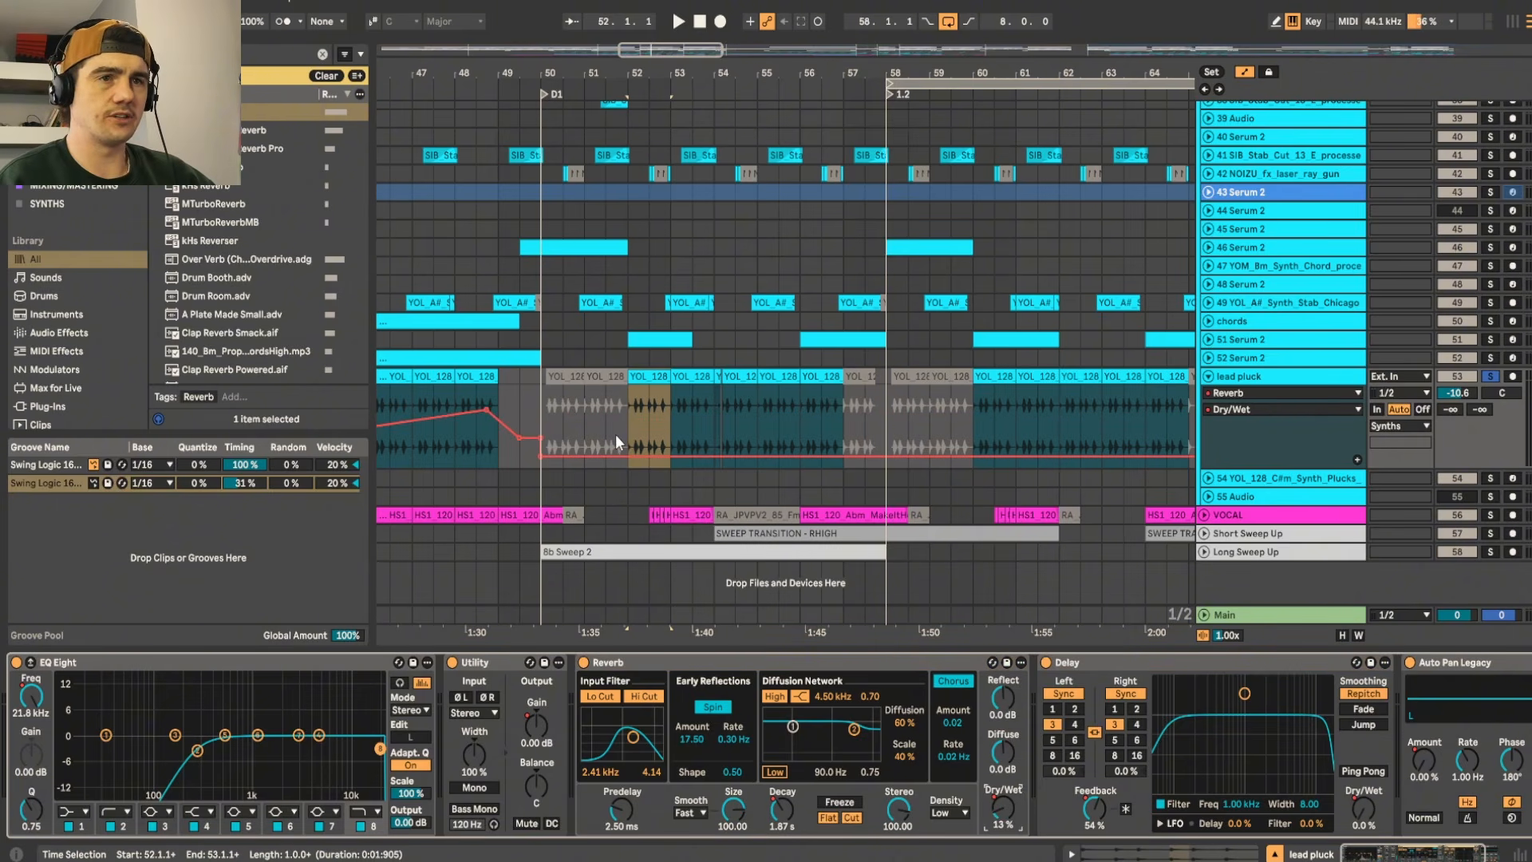
drag(630, 413, 842, 412)
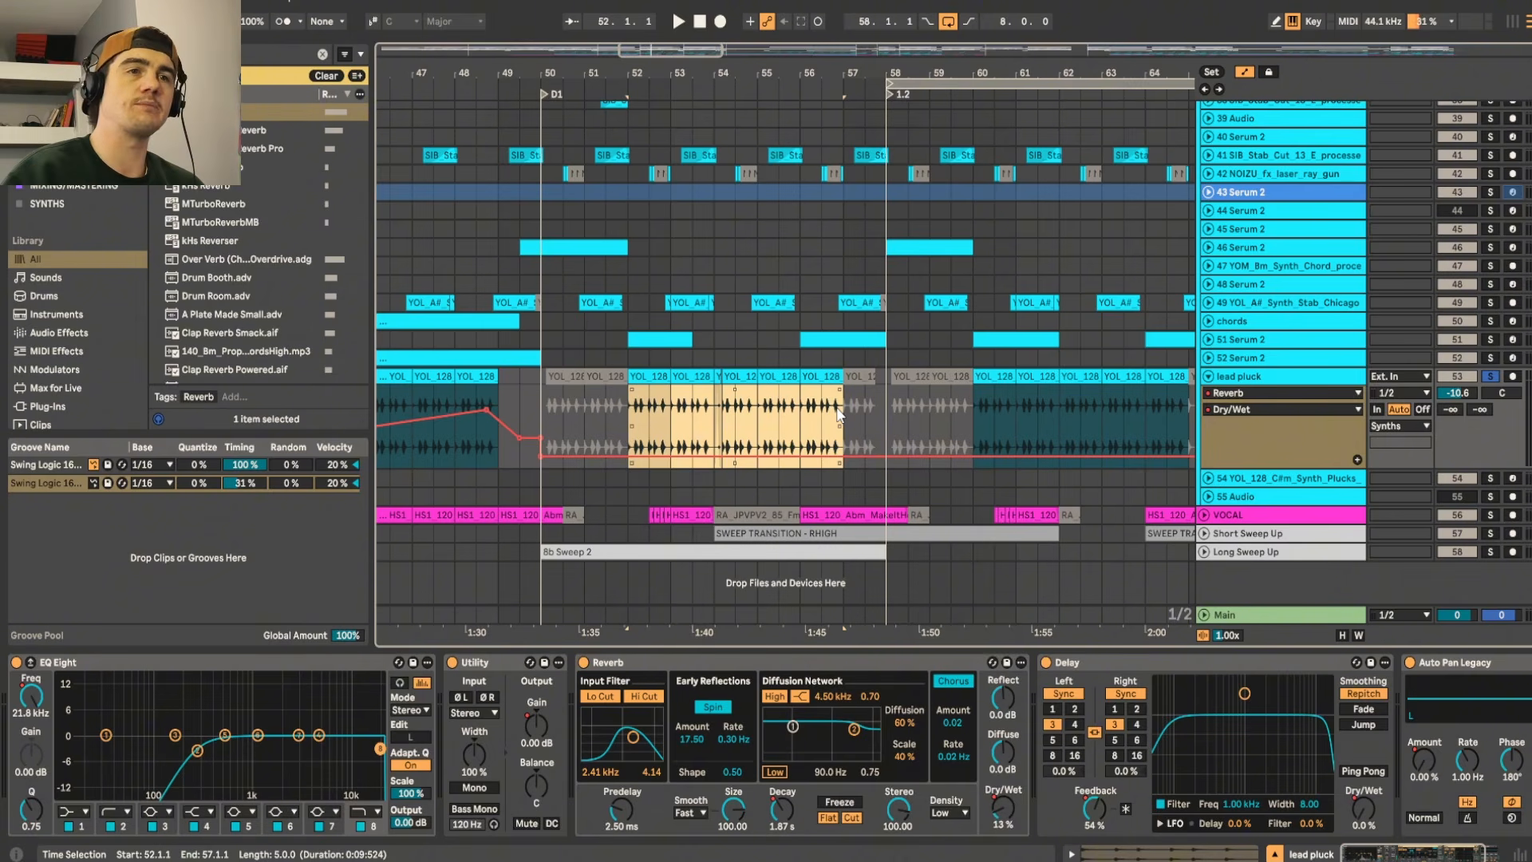
click(643, 375)
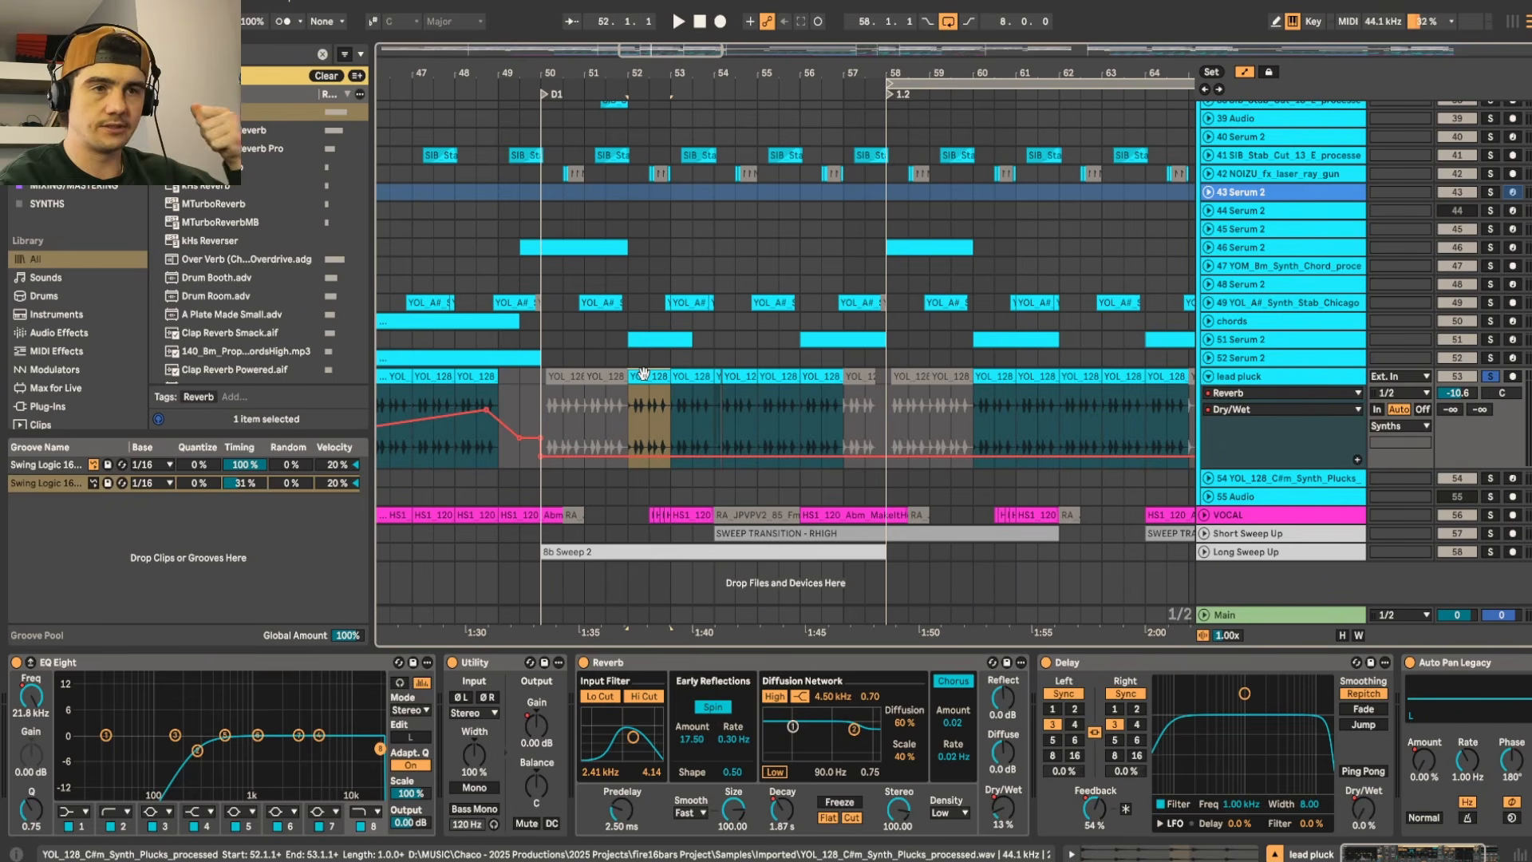
Step: Play the soloed lead pluck from 52.1.1 to hear the drop section with its Reverb Dry/Wet automation in view
key(space)
click(1006, 804)
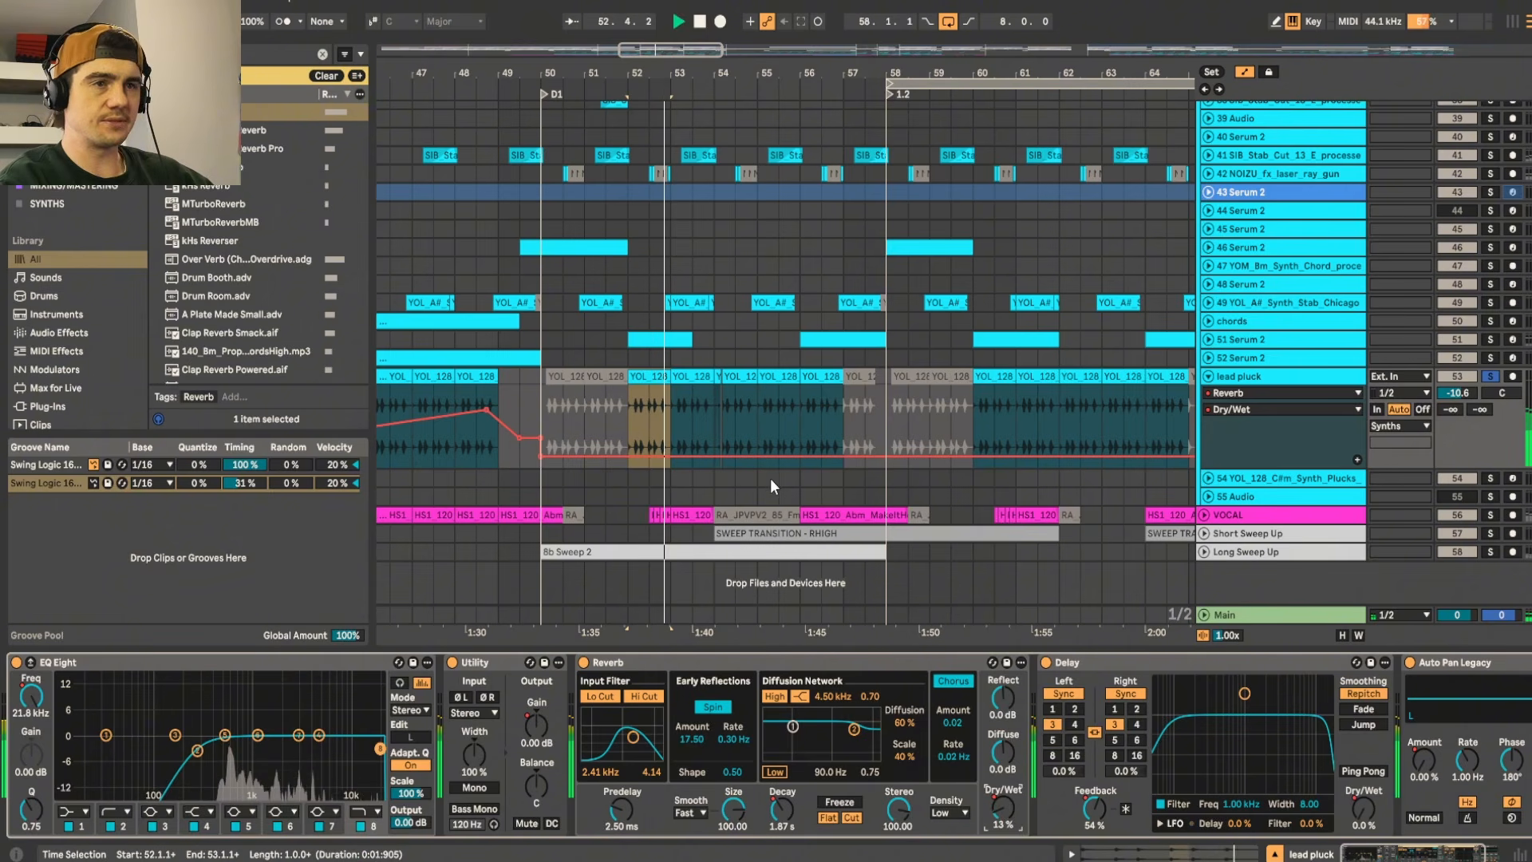
mouse_move(550, 456)
mouse_down()
mouse_move(551, 385)
mouse_move(550, 428)
mouse_up()
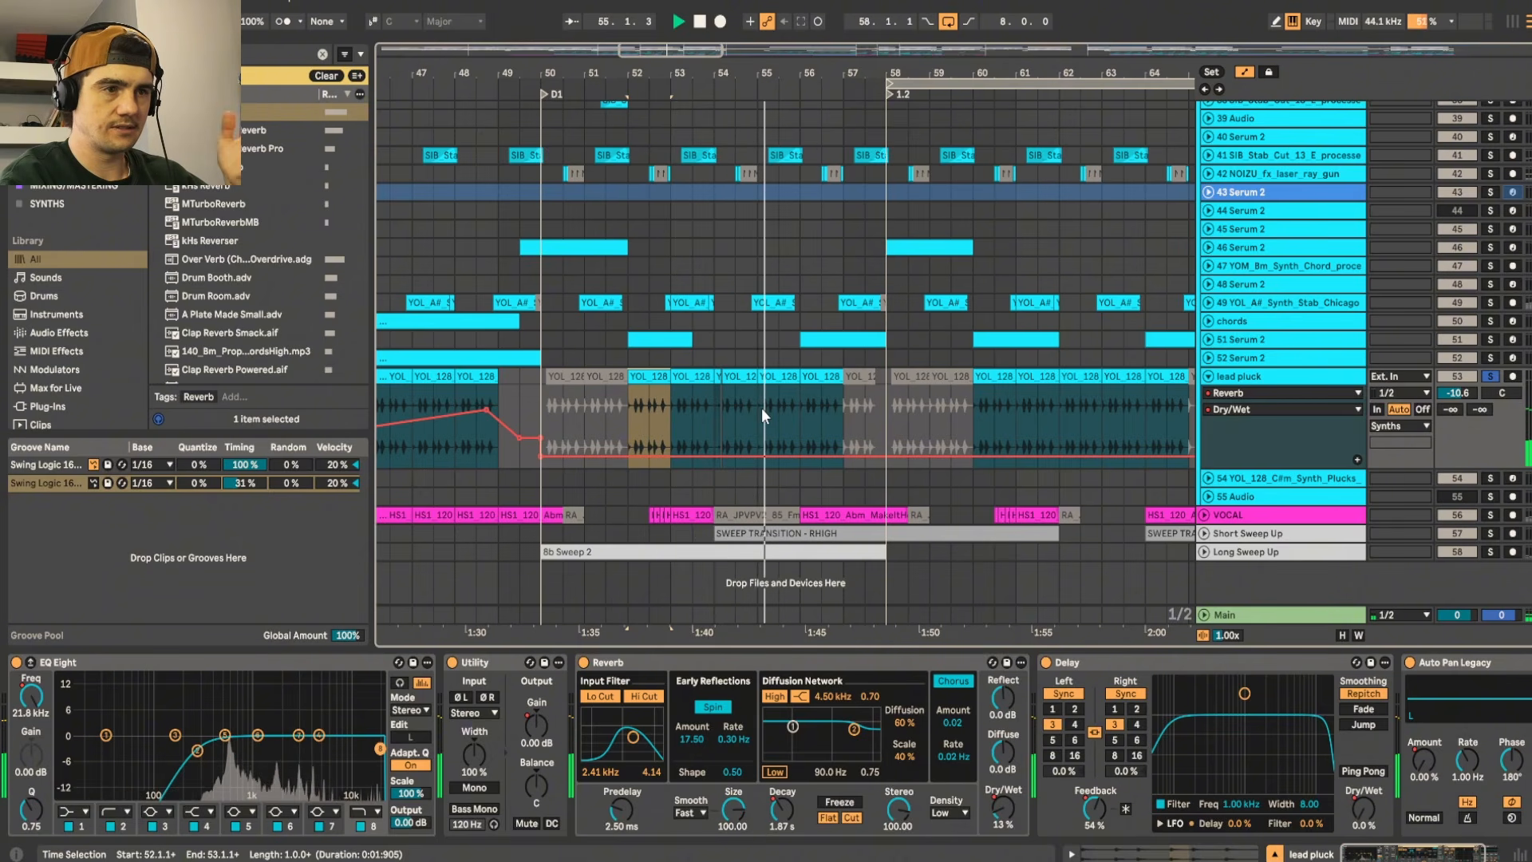
key(space)
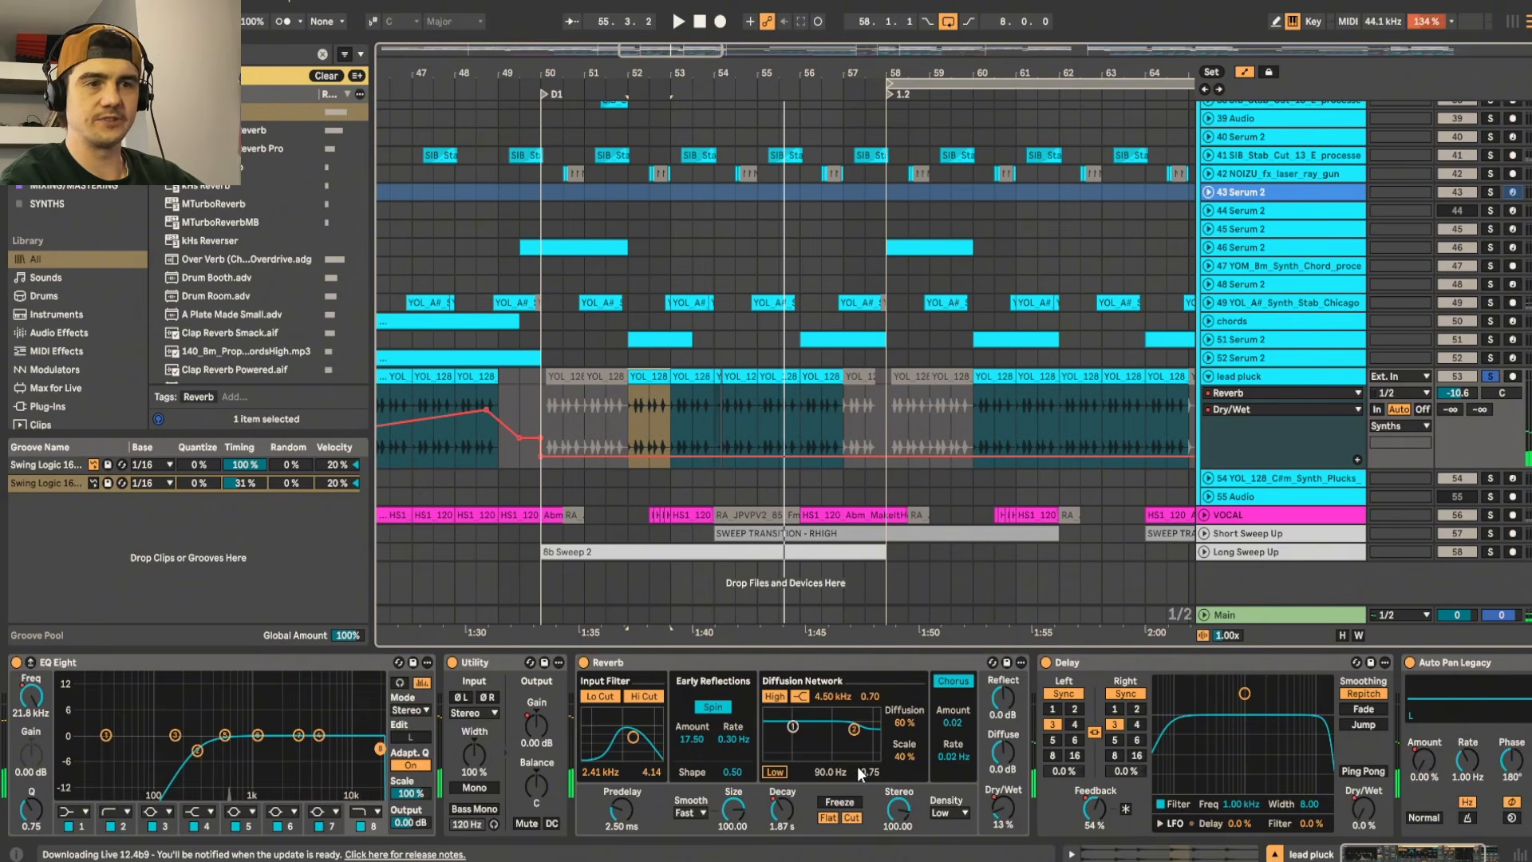
Step: Show the Reverb Decay Time automation on the lead pluck and examine the break from 42.1.1 to 49.1.1
click(783, 808)
scroll(714, 437, down, 2)
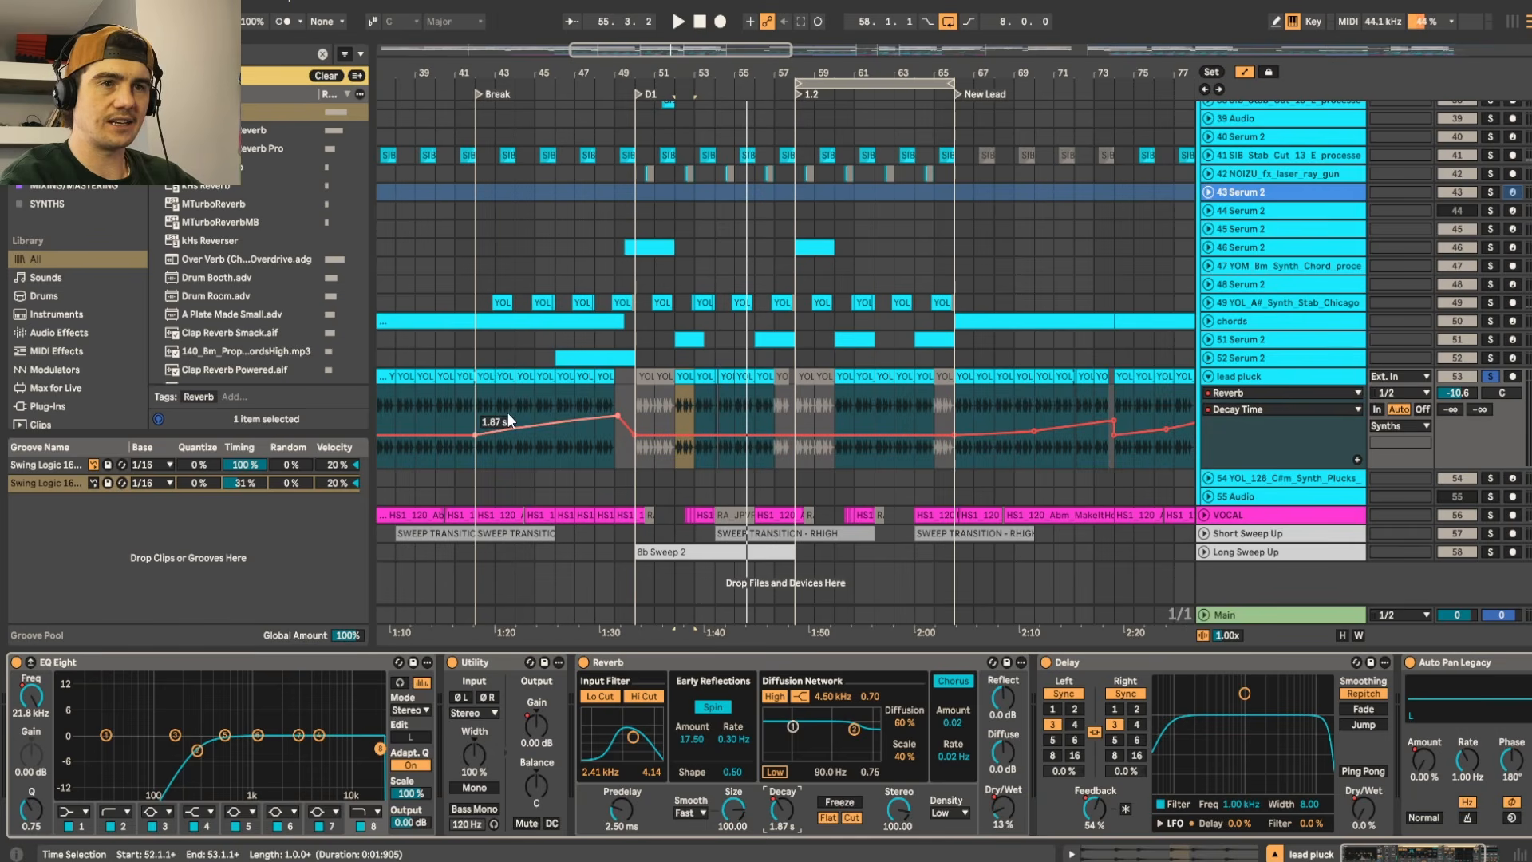
drag(474, 405, 615, 405)
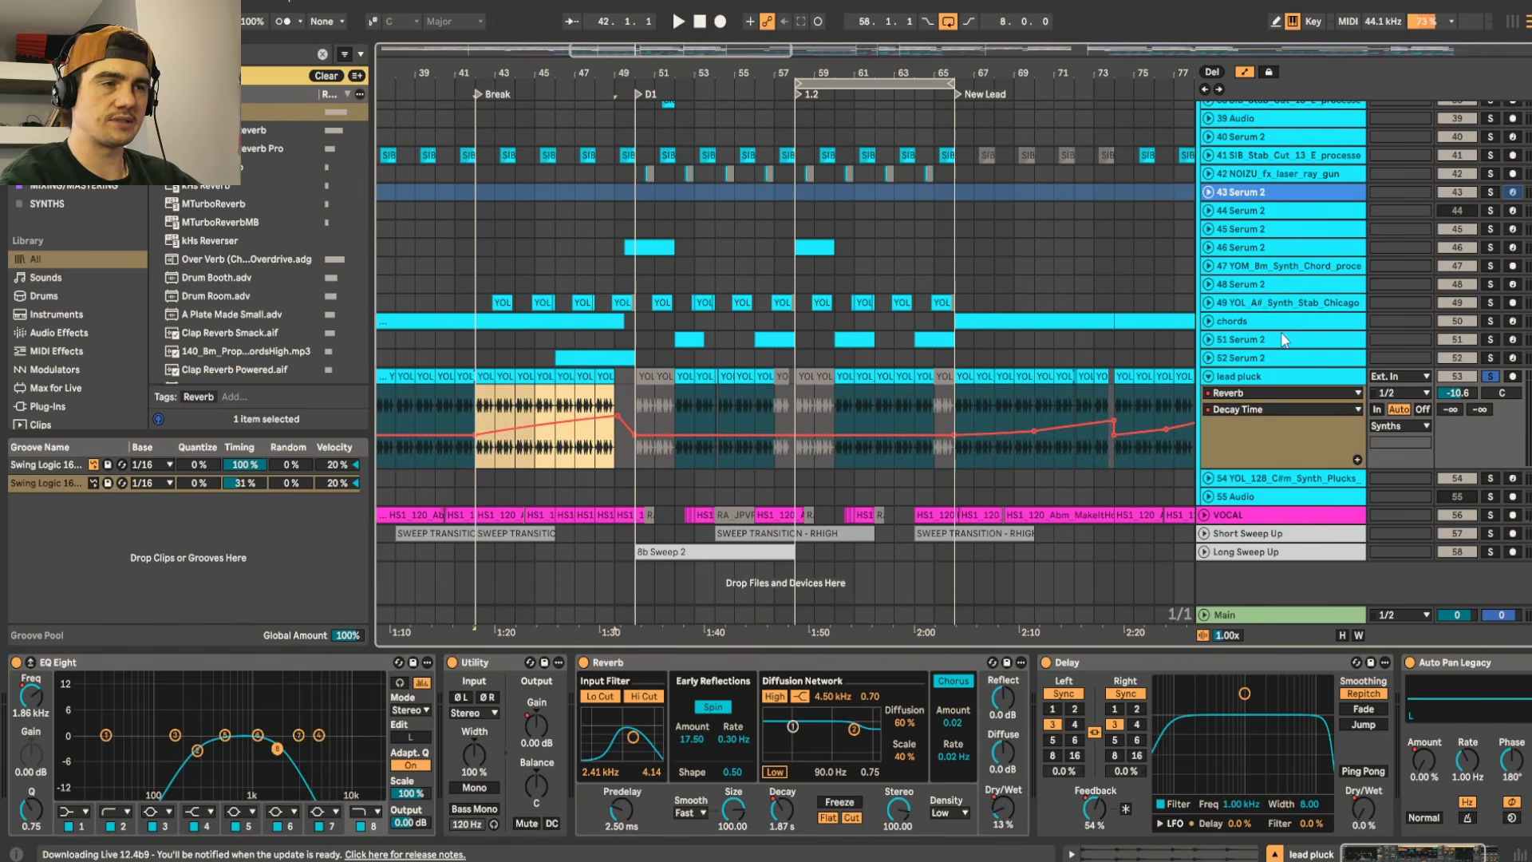
scroll(930, 397, left, 3)
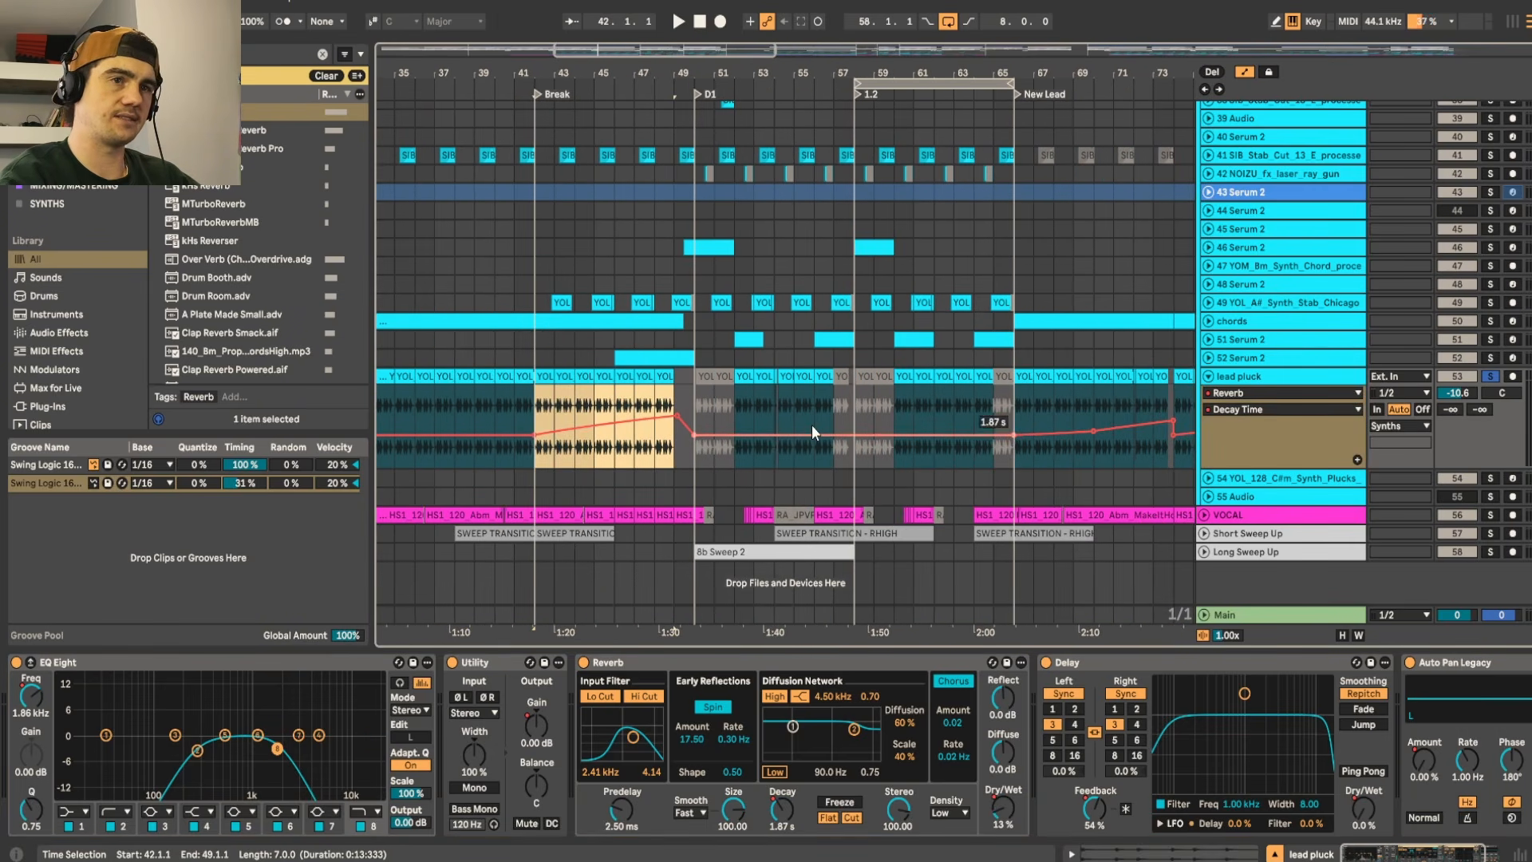
Step: Play the lead pluck from 45.1.1 to hear the break's reverb build-up, highlighting 46.1.1 to 49.1.1 in the Dry/Wet automation
click(594, 407)
key(space)
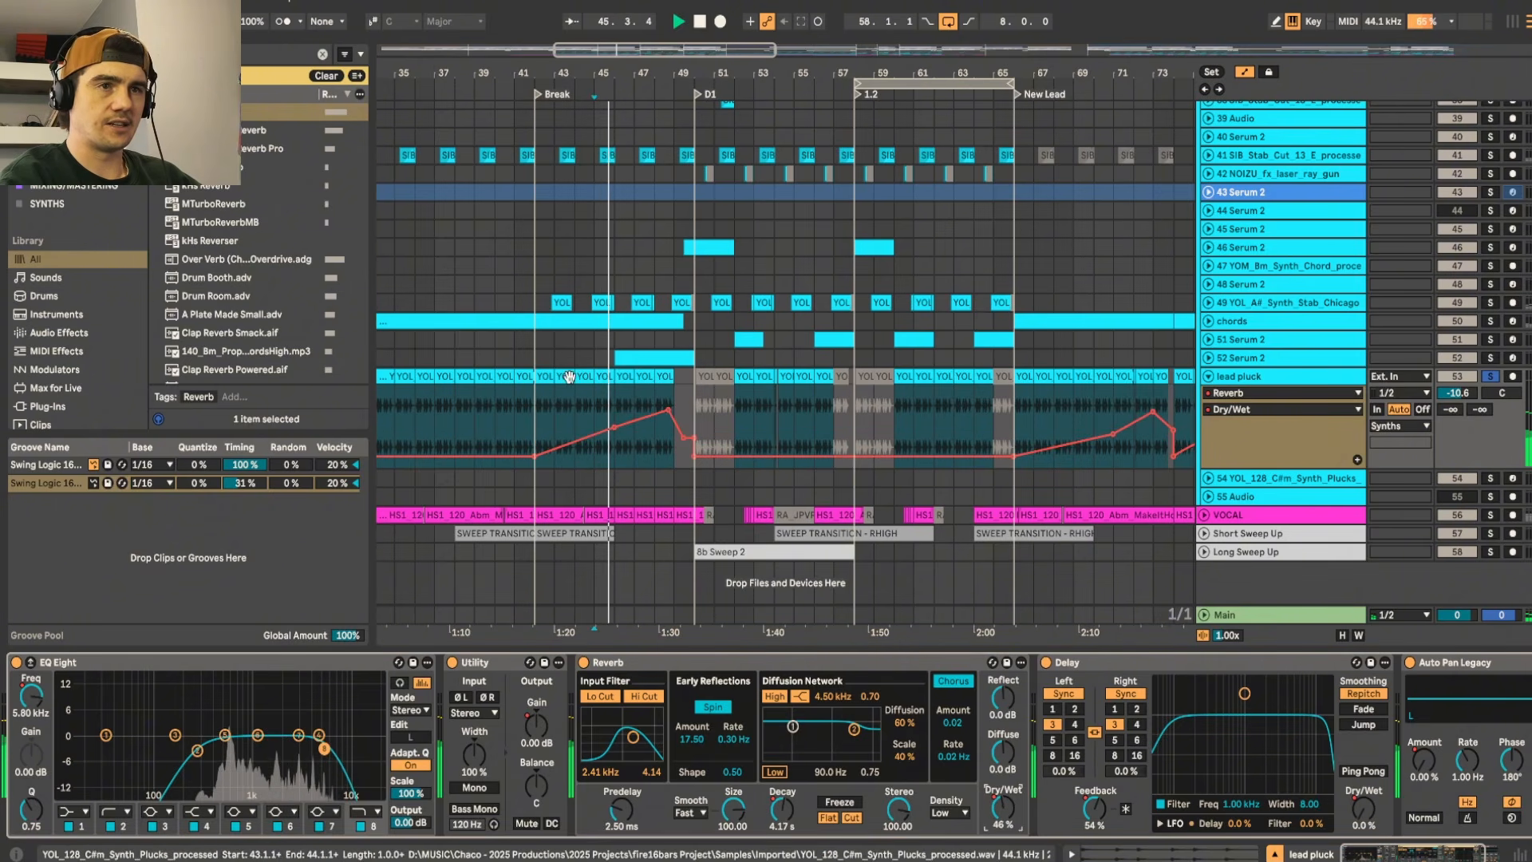
drag(611, 399, 672, 399)
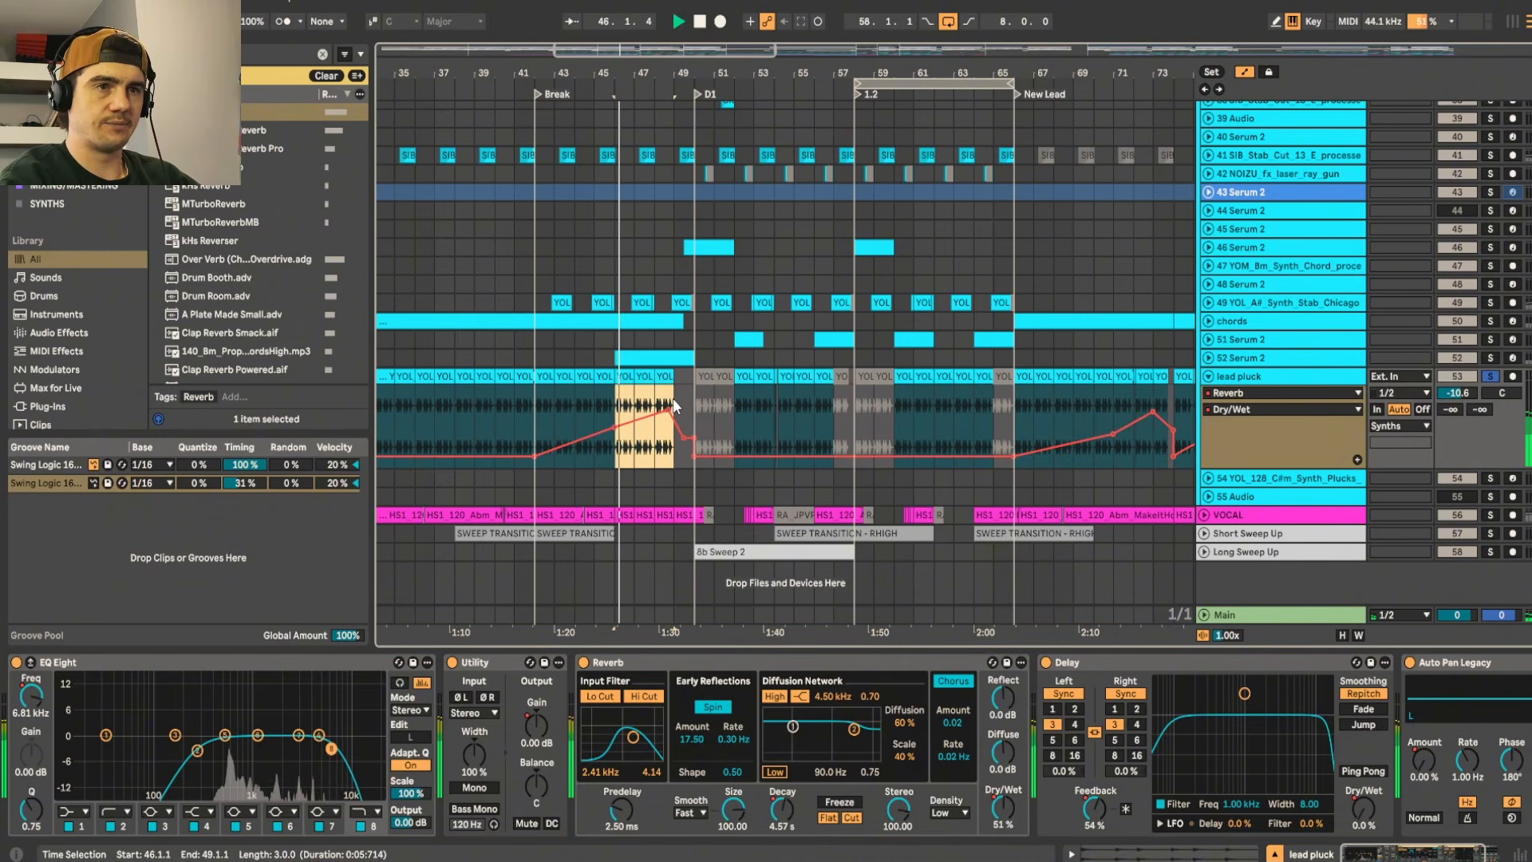
click(589, 403)
click(733, 420)
key(space)
Step: Show the lead pluck's Delay Dry/Wet automation and play the drop from the clip at 52.1.1
scroll(1270, 702, right, 3)
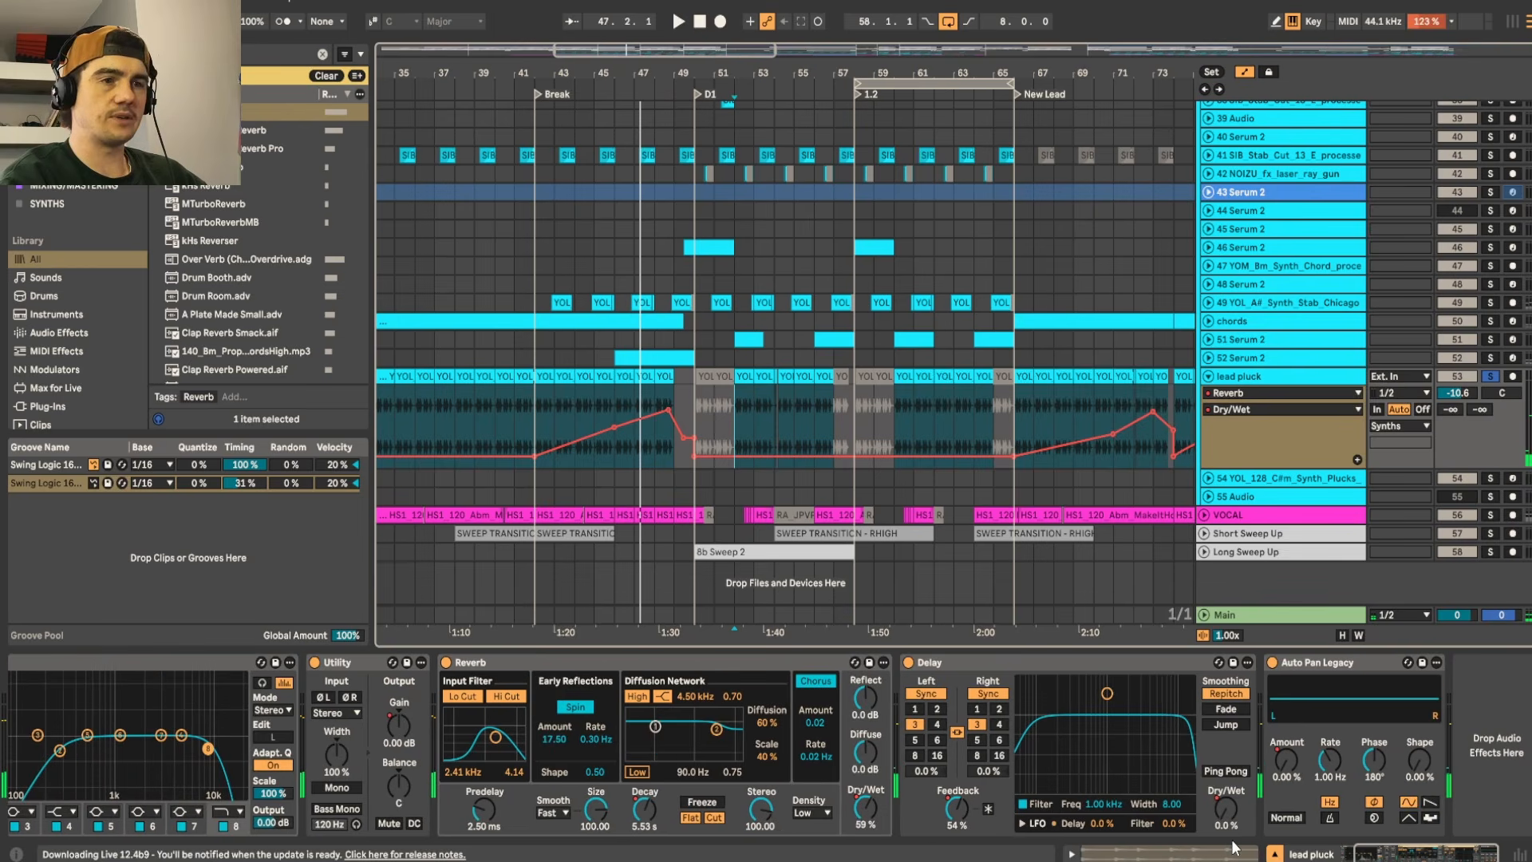
click(1229, 817)
scroll(768, 414, up, 3)
click(703, 374)
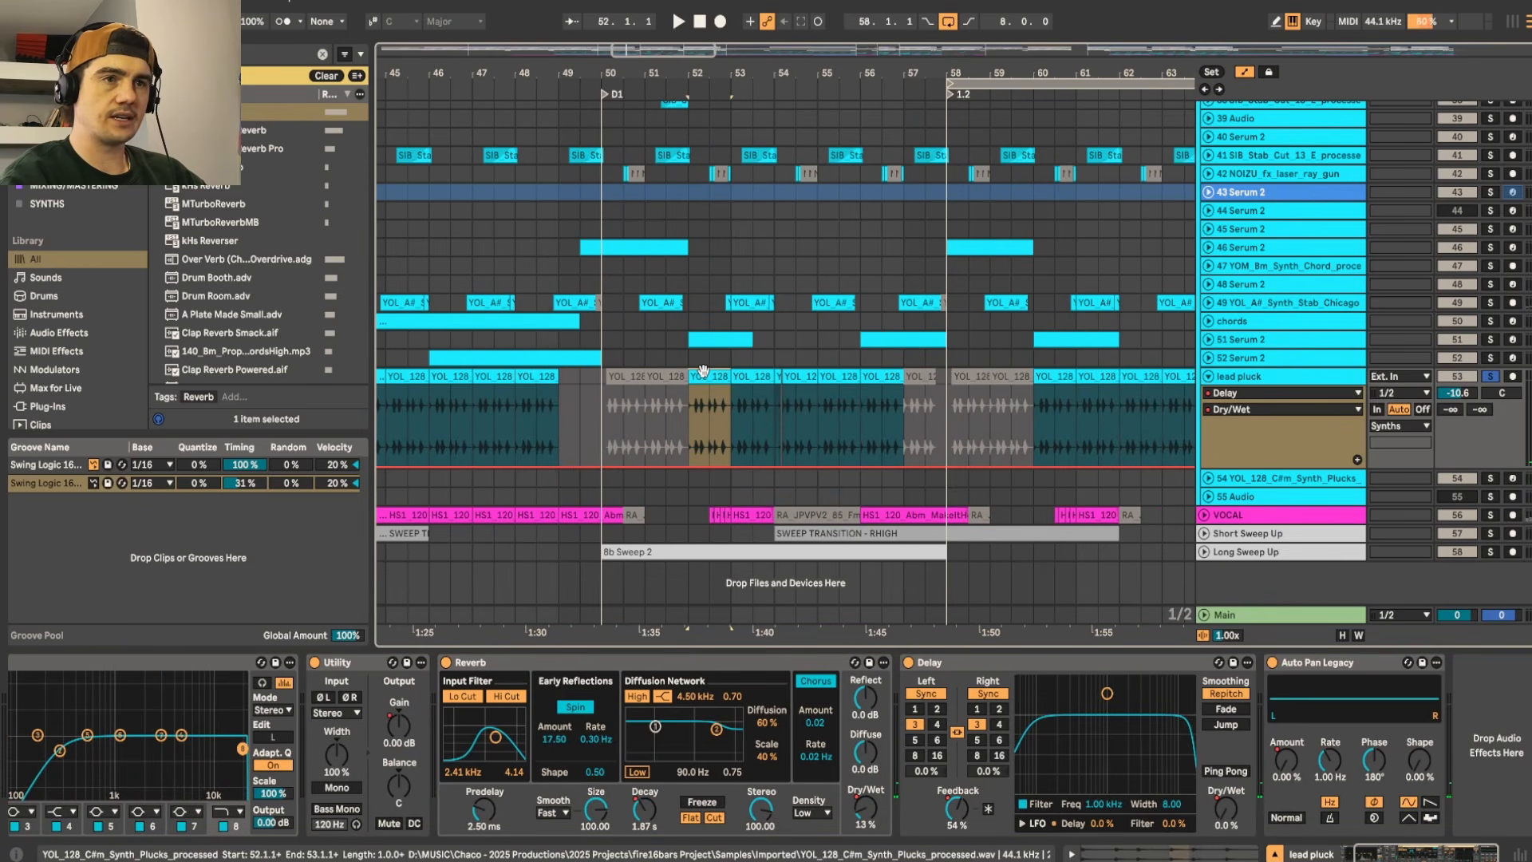
key(space)
scroll(698, 383, up, 3)
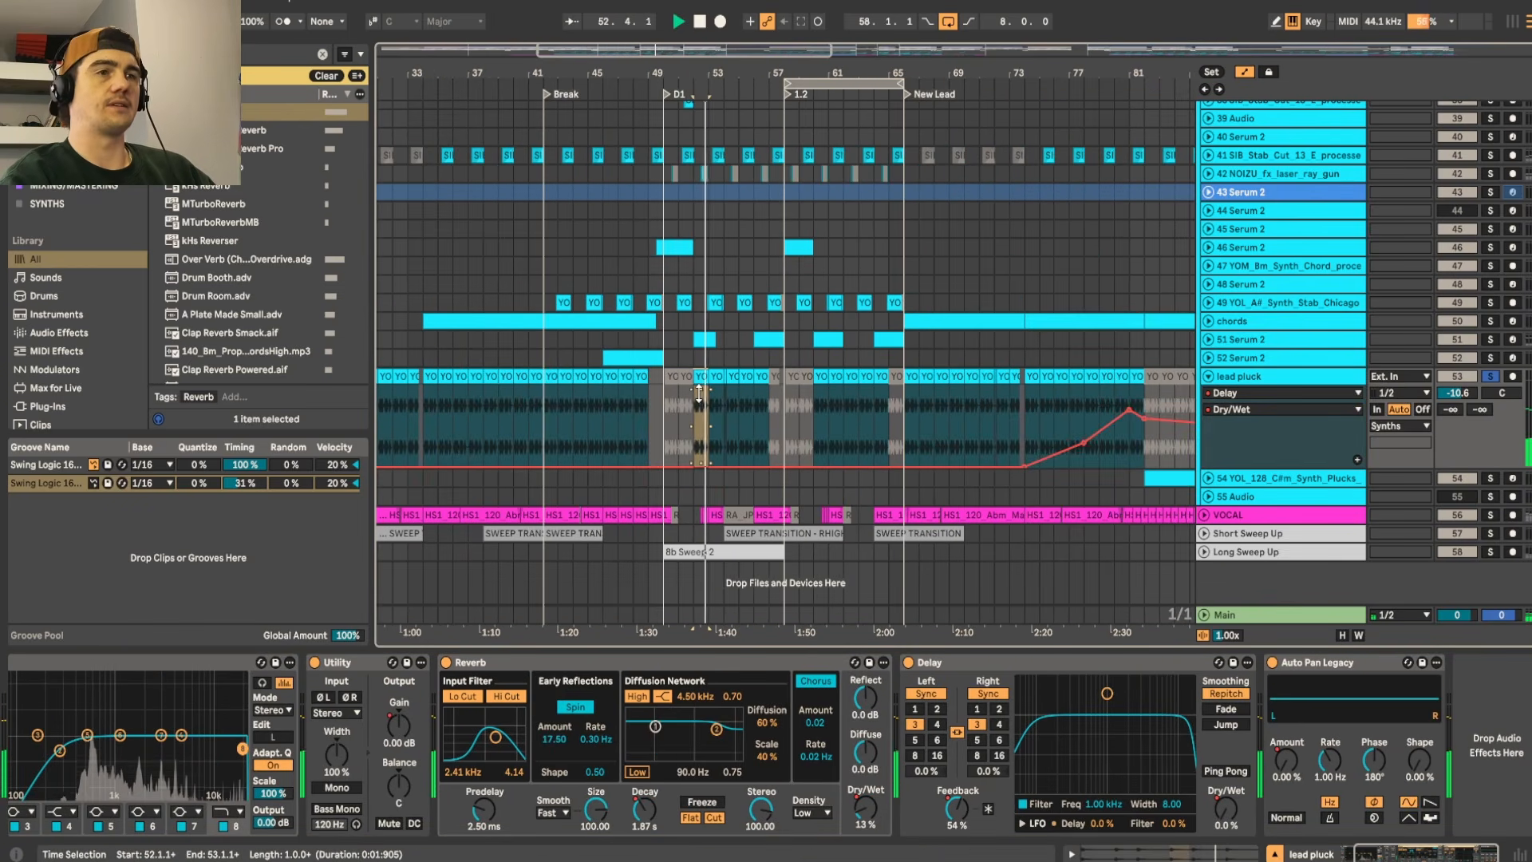
key(space)
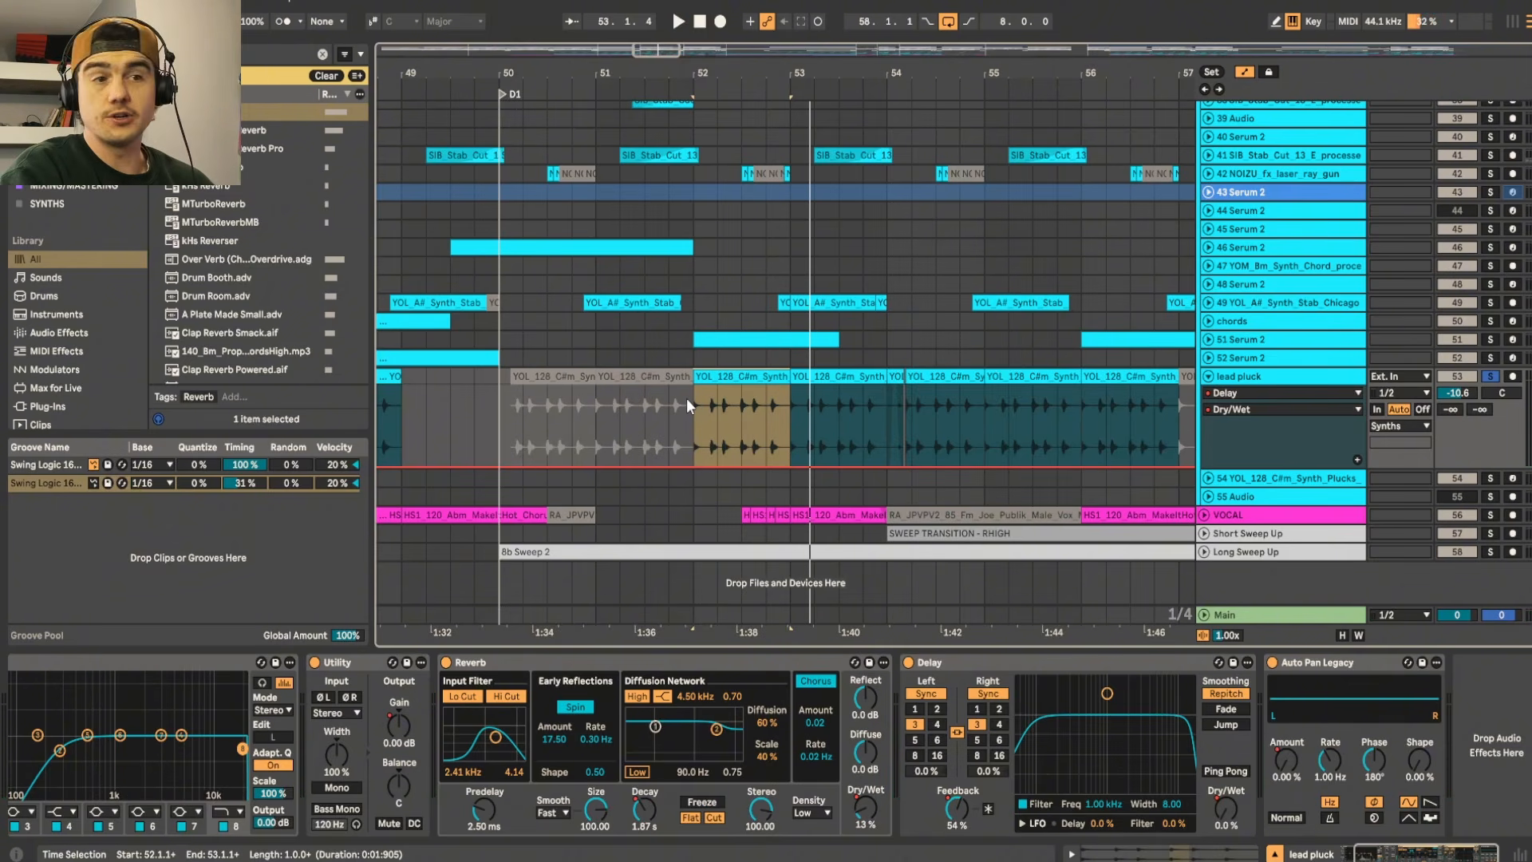
Step: Play the lead pluck from 78.3.1 to hear the rising Delay Dry/Wet automation in the New Lead section
scroll(686, 399, down, 3)
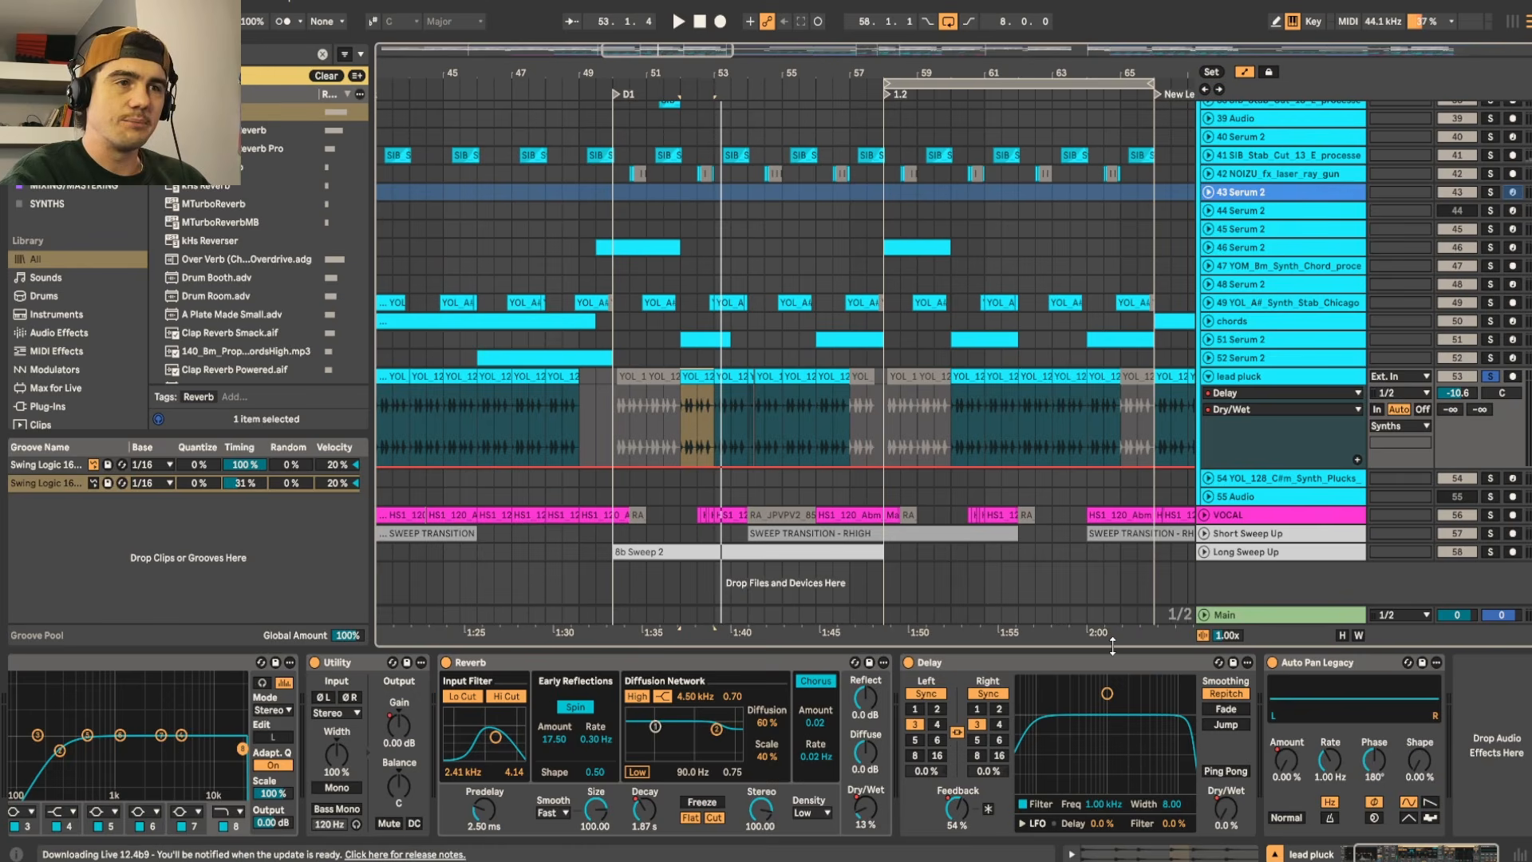
click(1226, 814)
drag(794, 411, 379, 427)
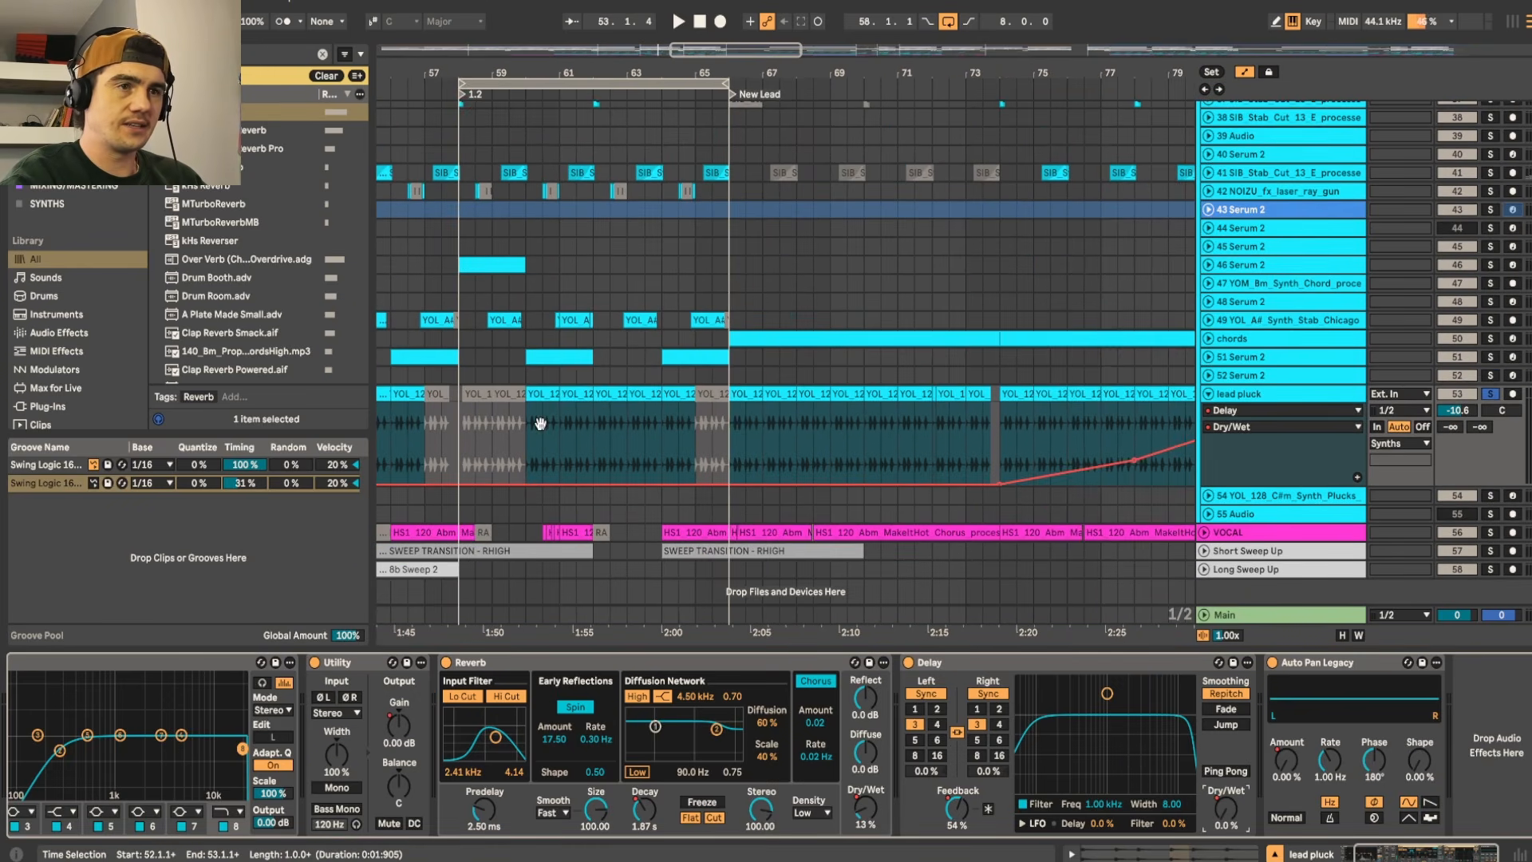
drag(702, 419, 524, 400)
scroll(848, 376, down, 3)
click(804, 391)
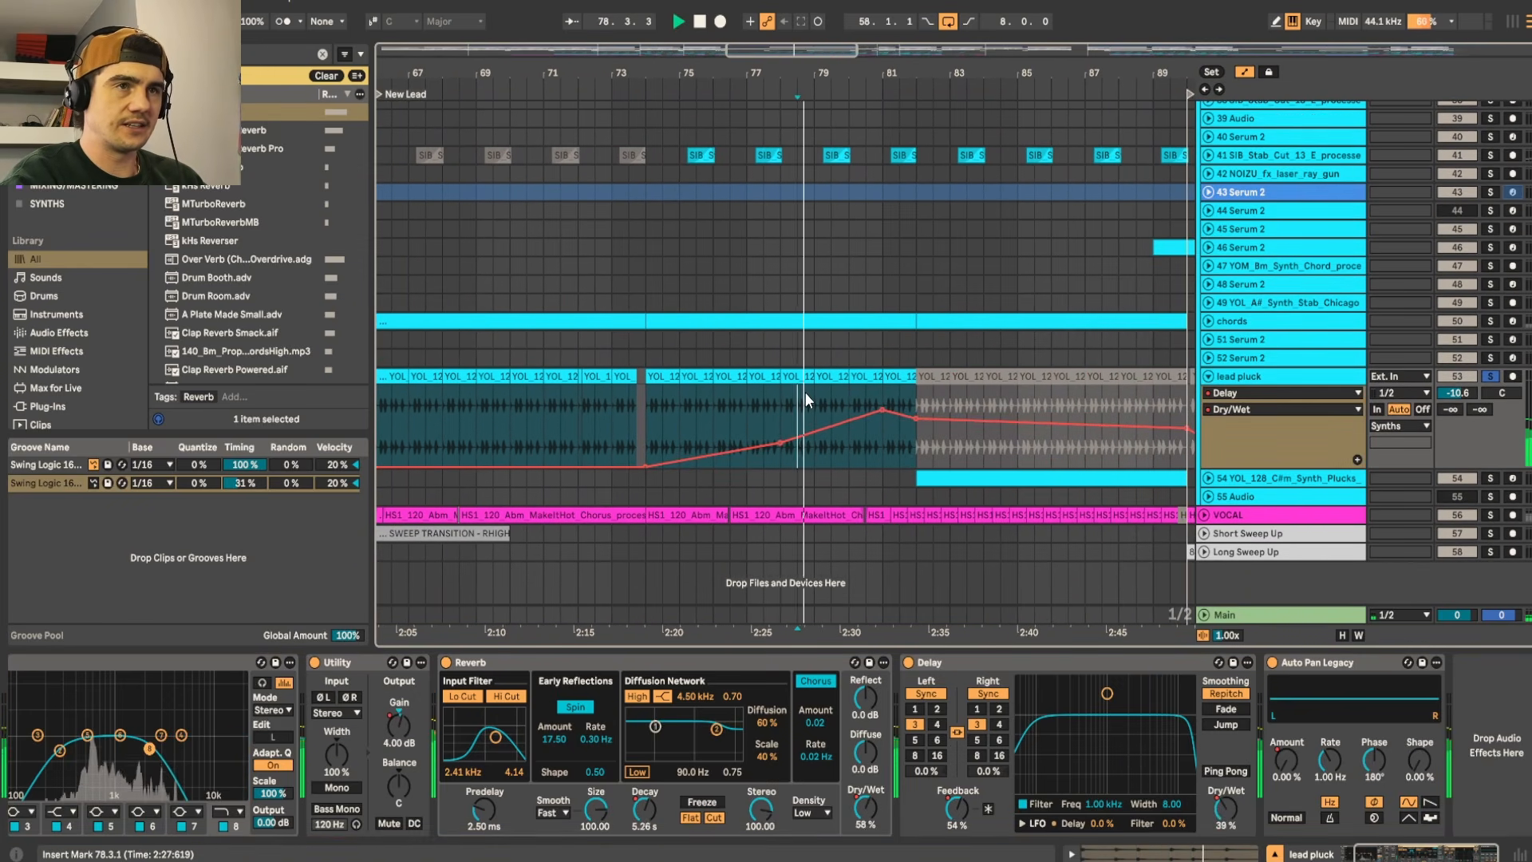
key(space)
drag(806, 391, 1161, 387)
drag(648, 383, 549, 375)
key(space)
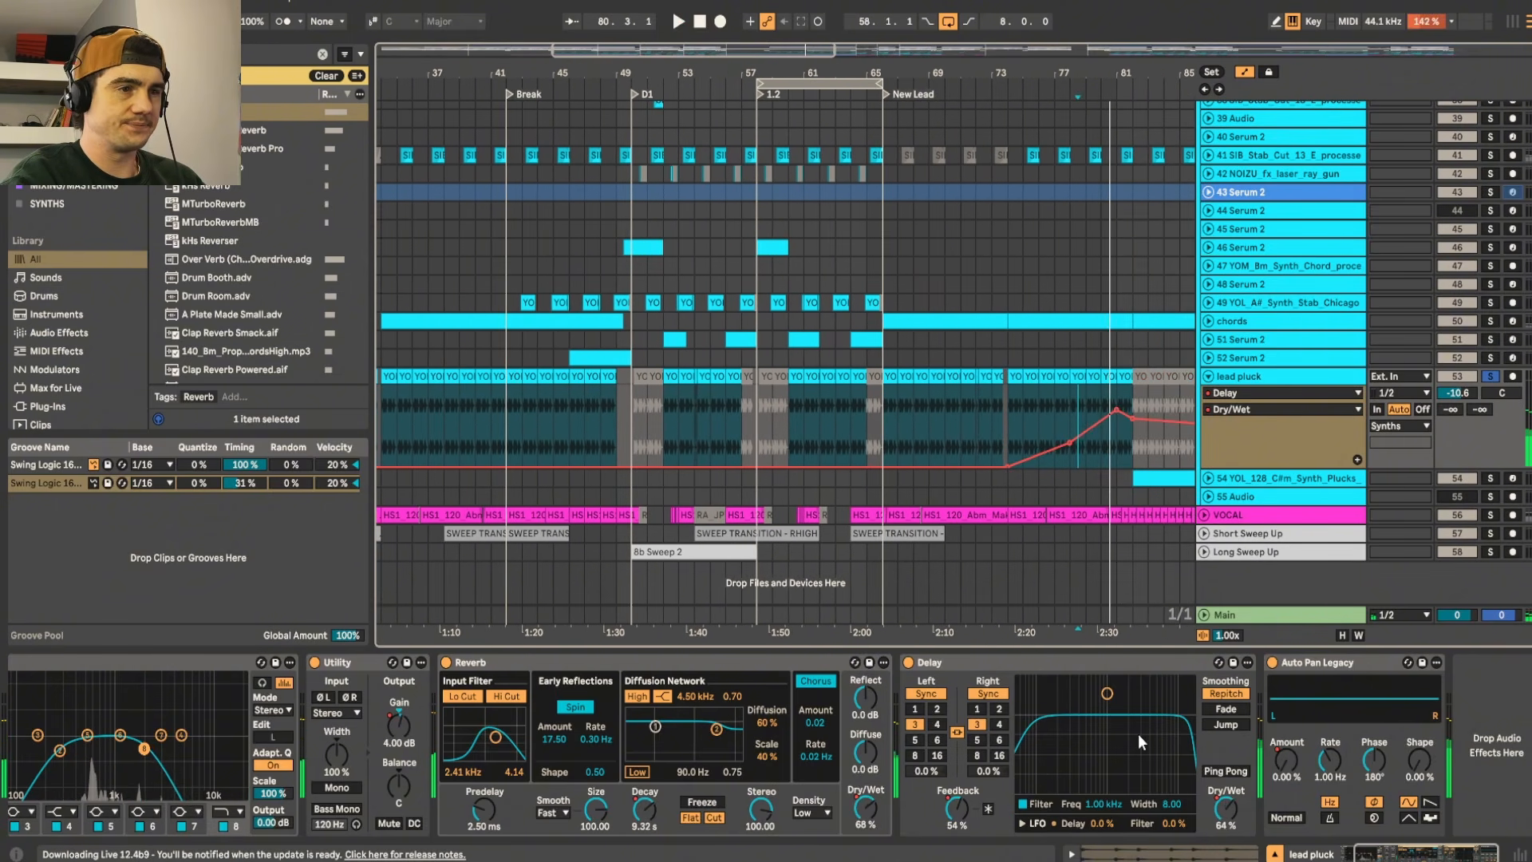
Step: Show the Auto Pan Legacy Amount automation, play the lead pluck from 92.1.1 through its rise, and return to 50.1.1
click(1287, 762)
scroll(632, 477, down, 5)
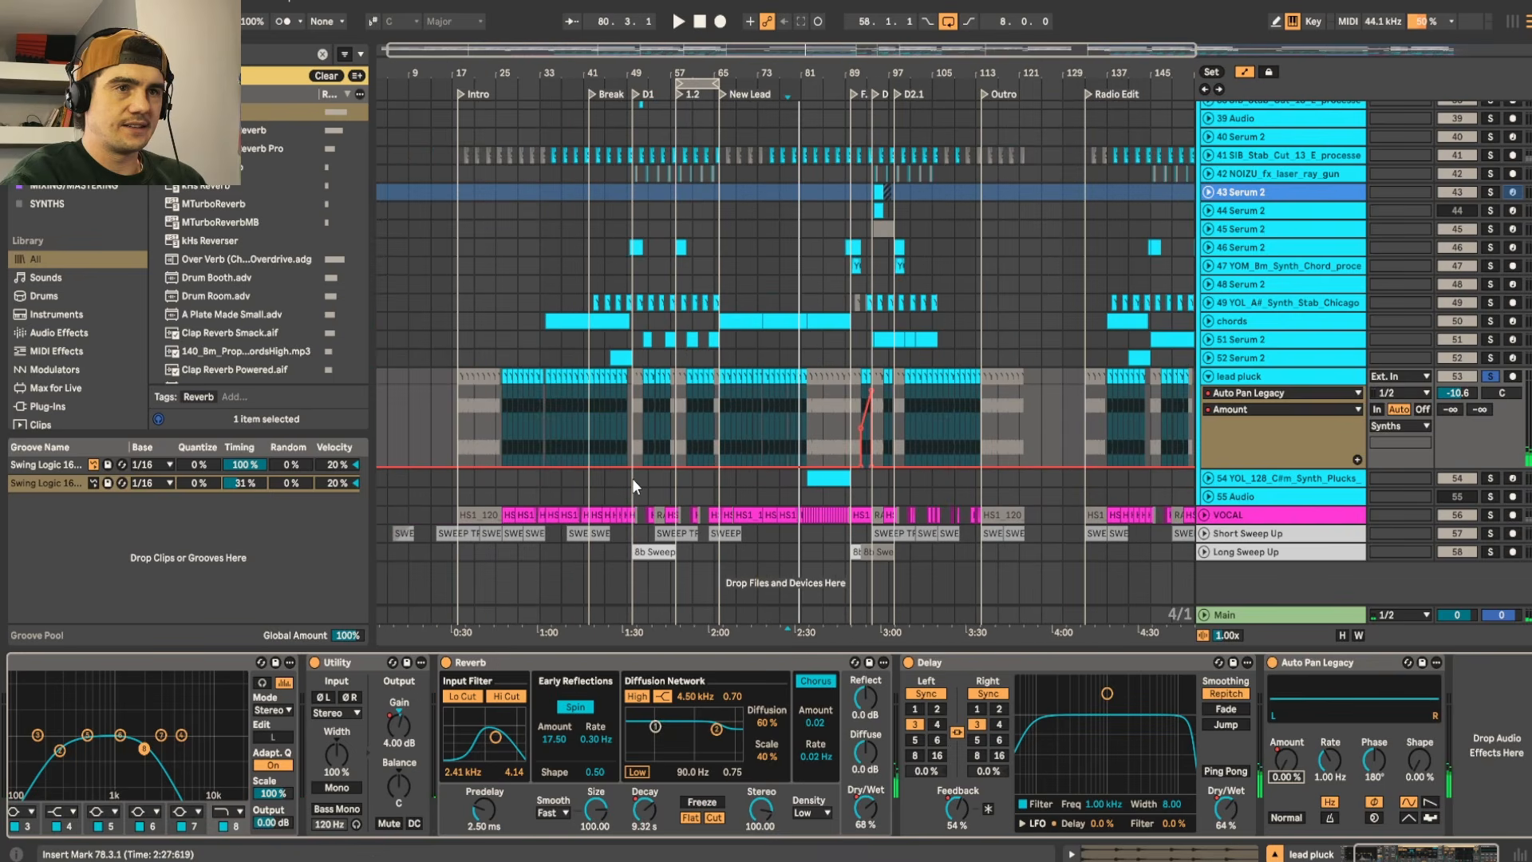
scroll(875, 424, up, 8)
click(774, 391)
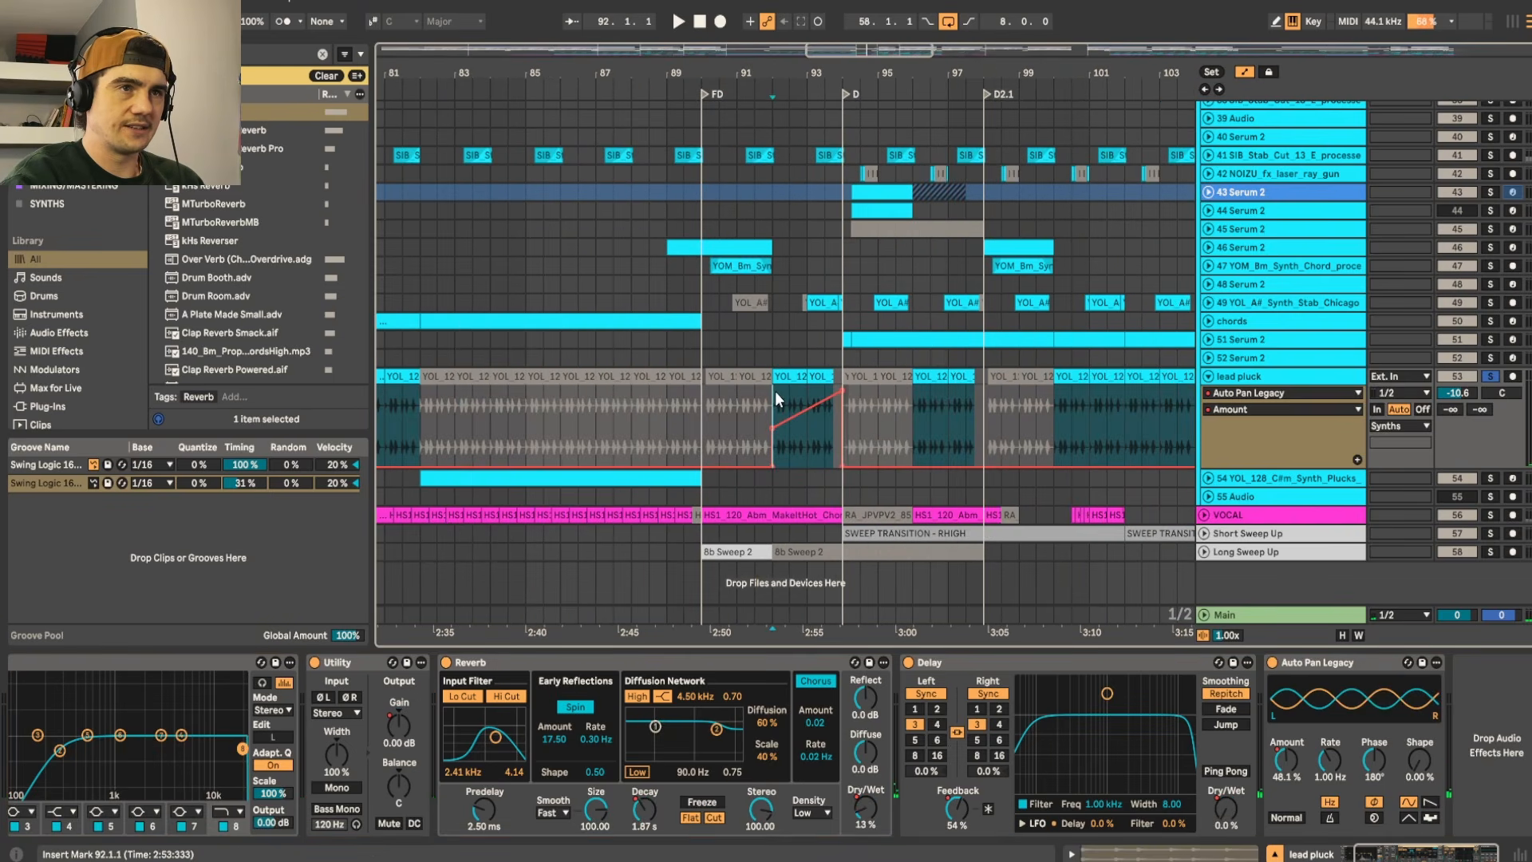
key(space)
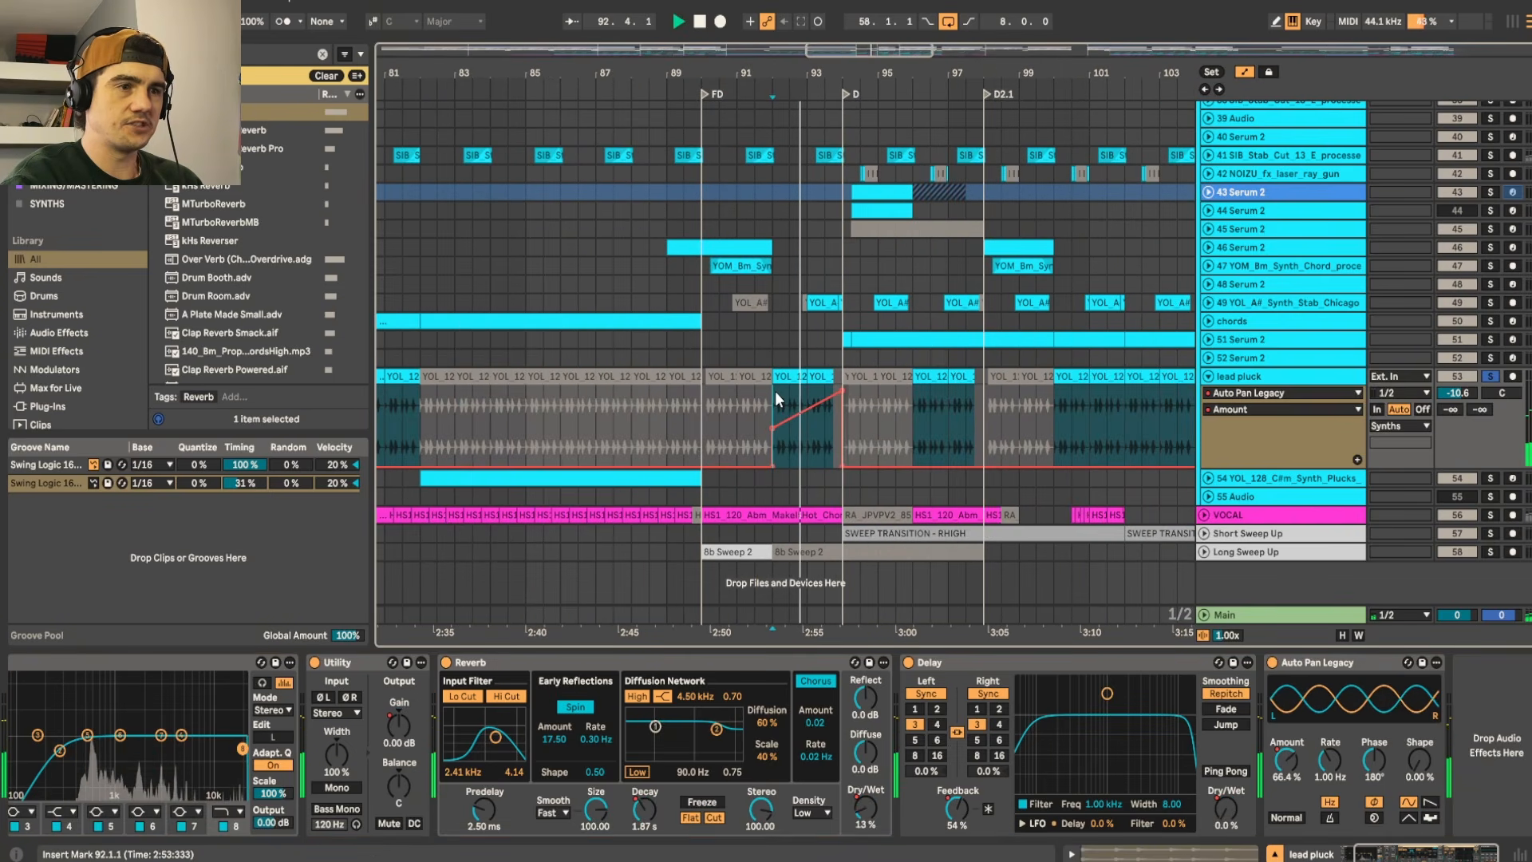
scroll(789, 395, down, 3)
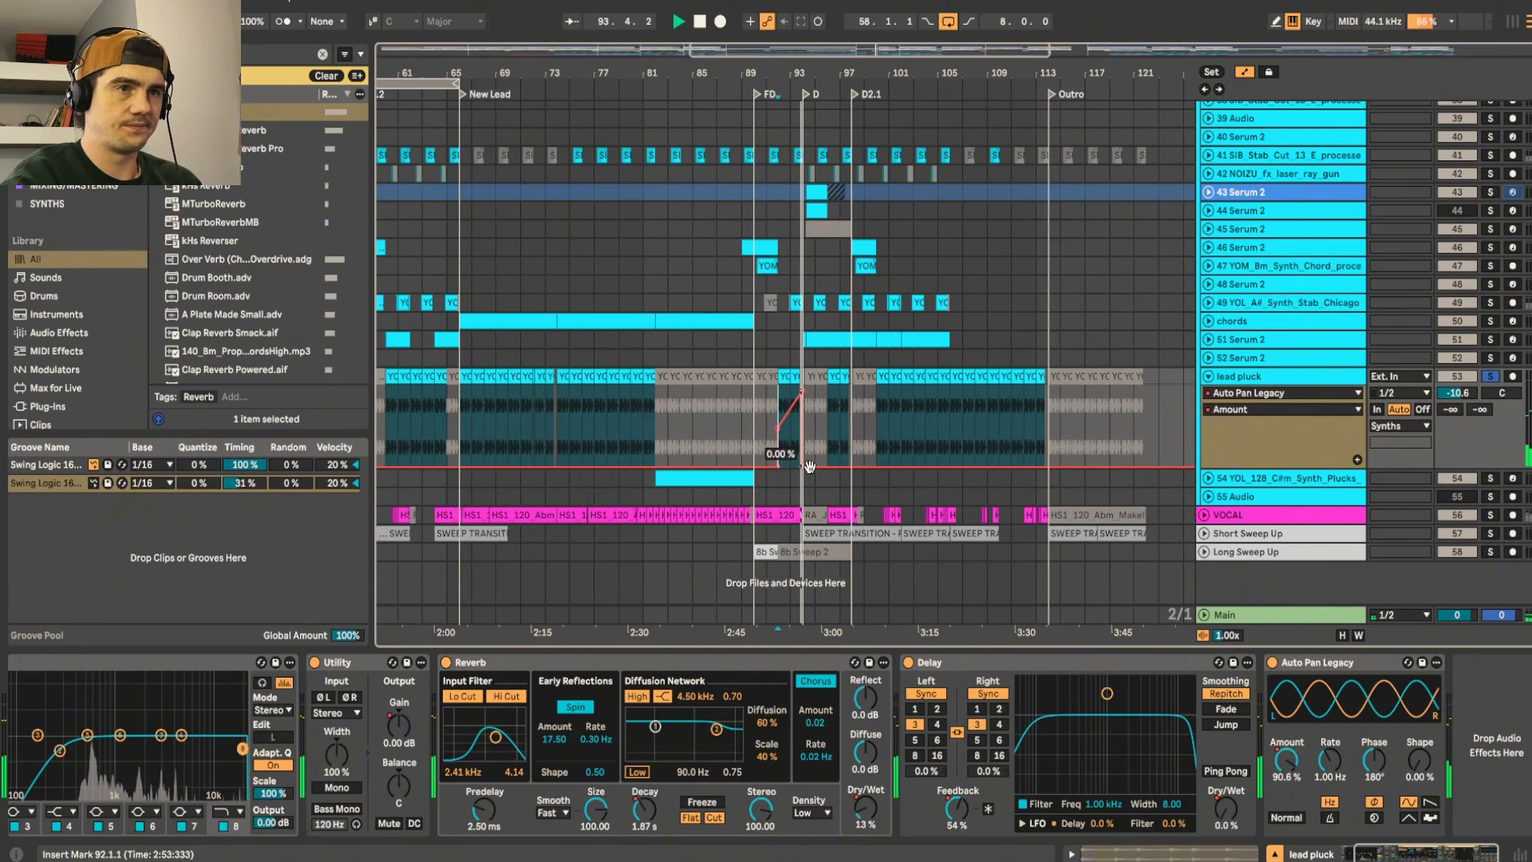
drag(772, 453, 1170, 462)
click(662, 414)
key(space)
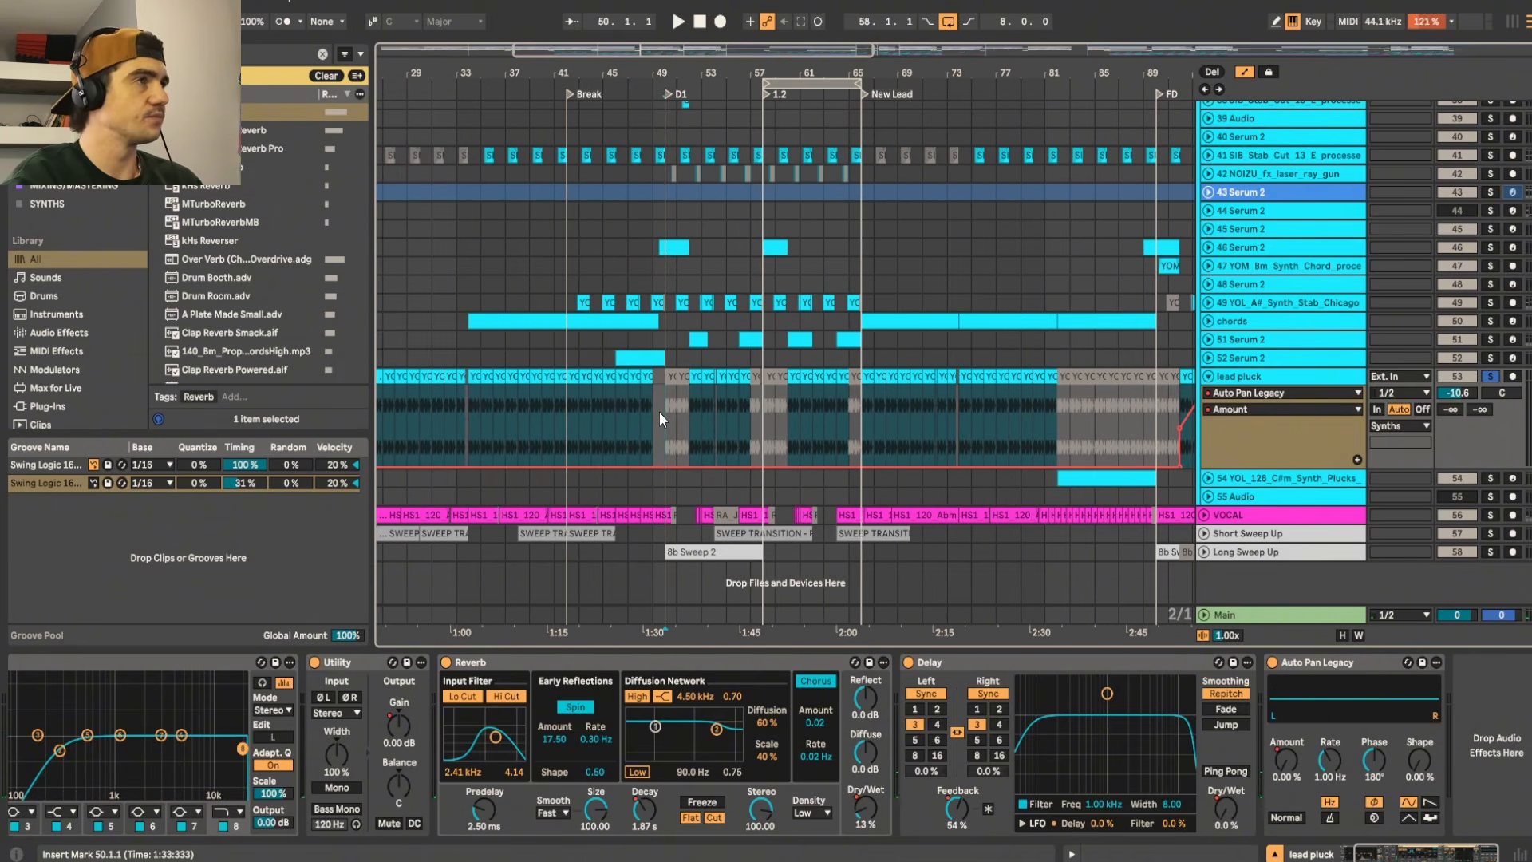
Step: Inspect track 37's effect chain at 52.1.1 within the Synths group and collapse the group
scroll(346, 328, down, 1)
scroll(677, 228, up, 10)
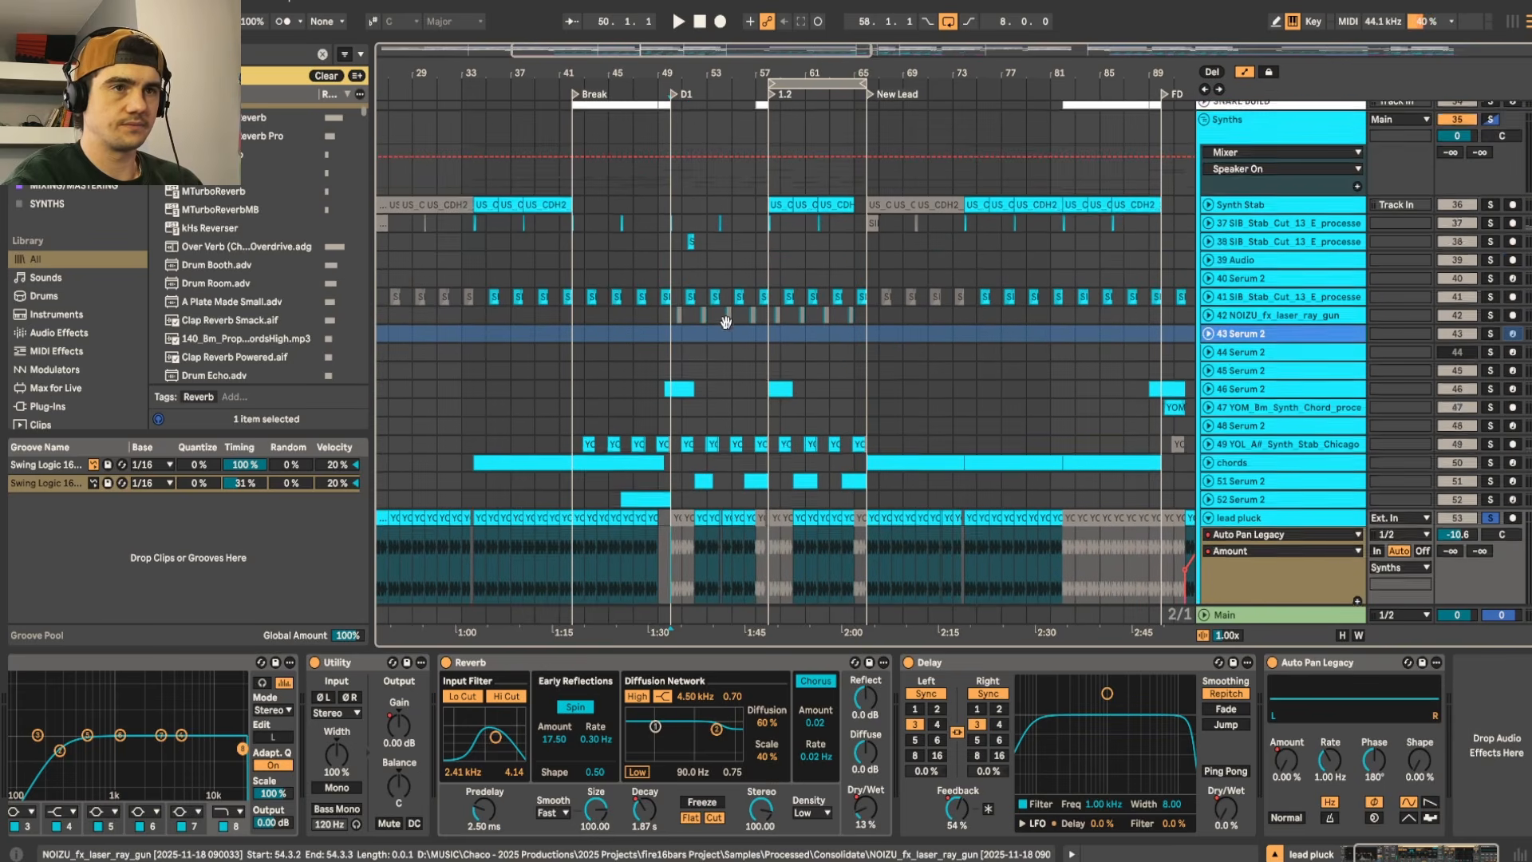
click(1204, 345)
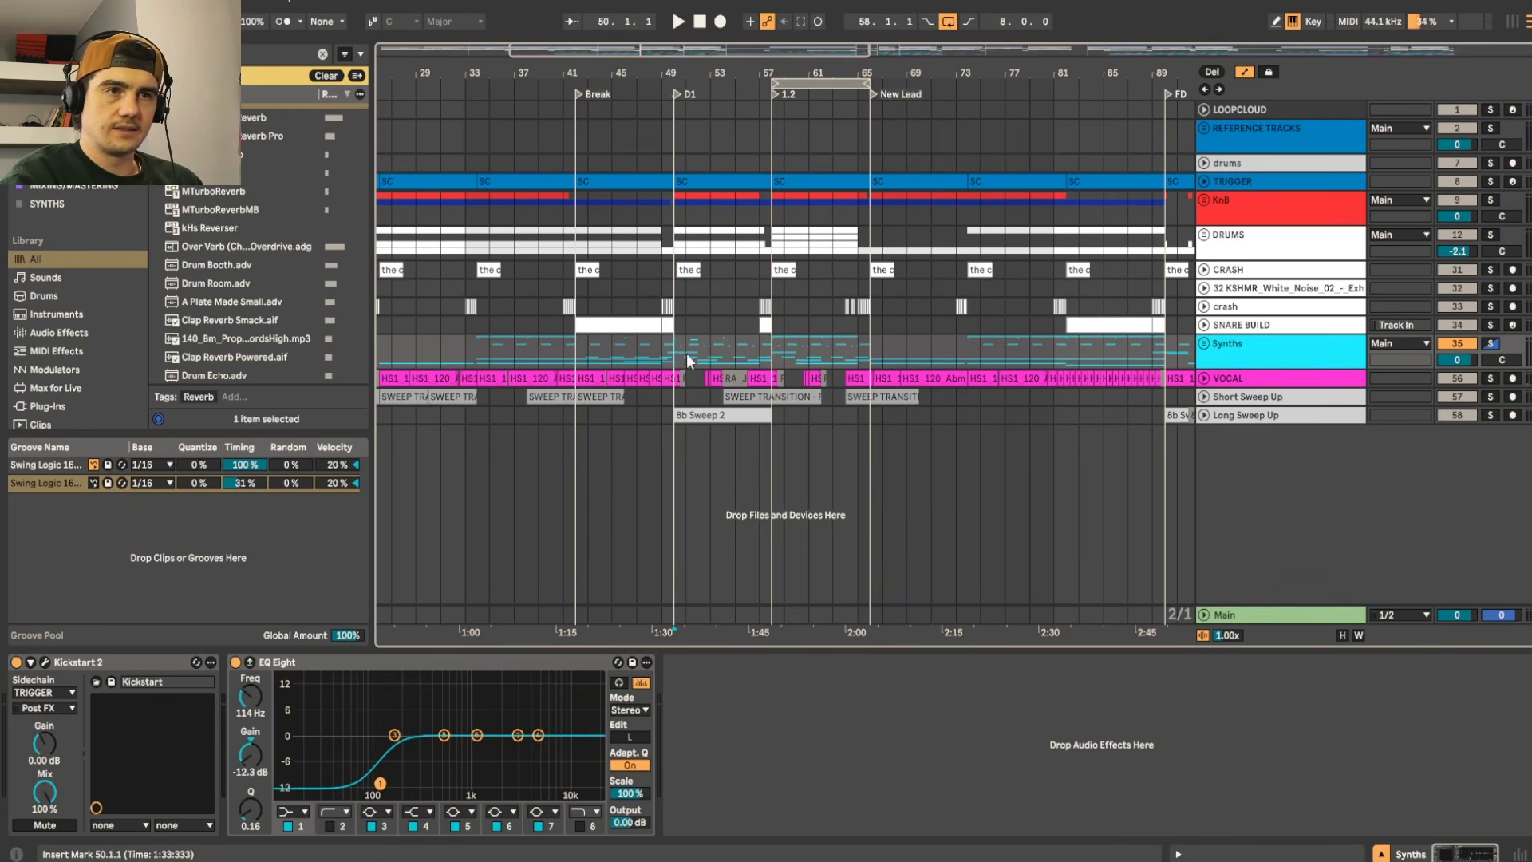
scroll(687, 352, up, 5)
key(u)
drag(717, 594, 682, 450)
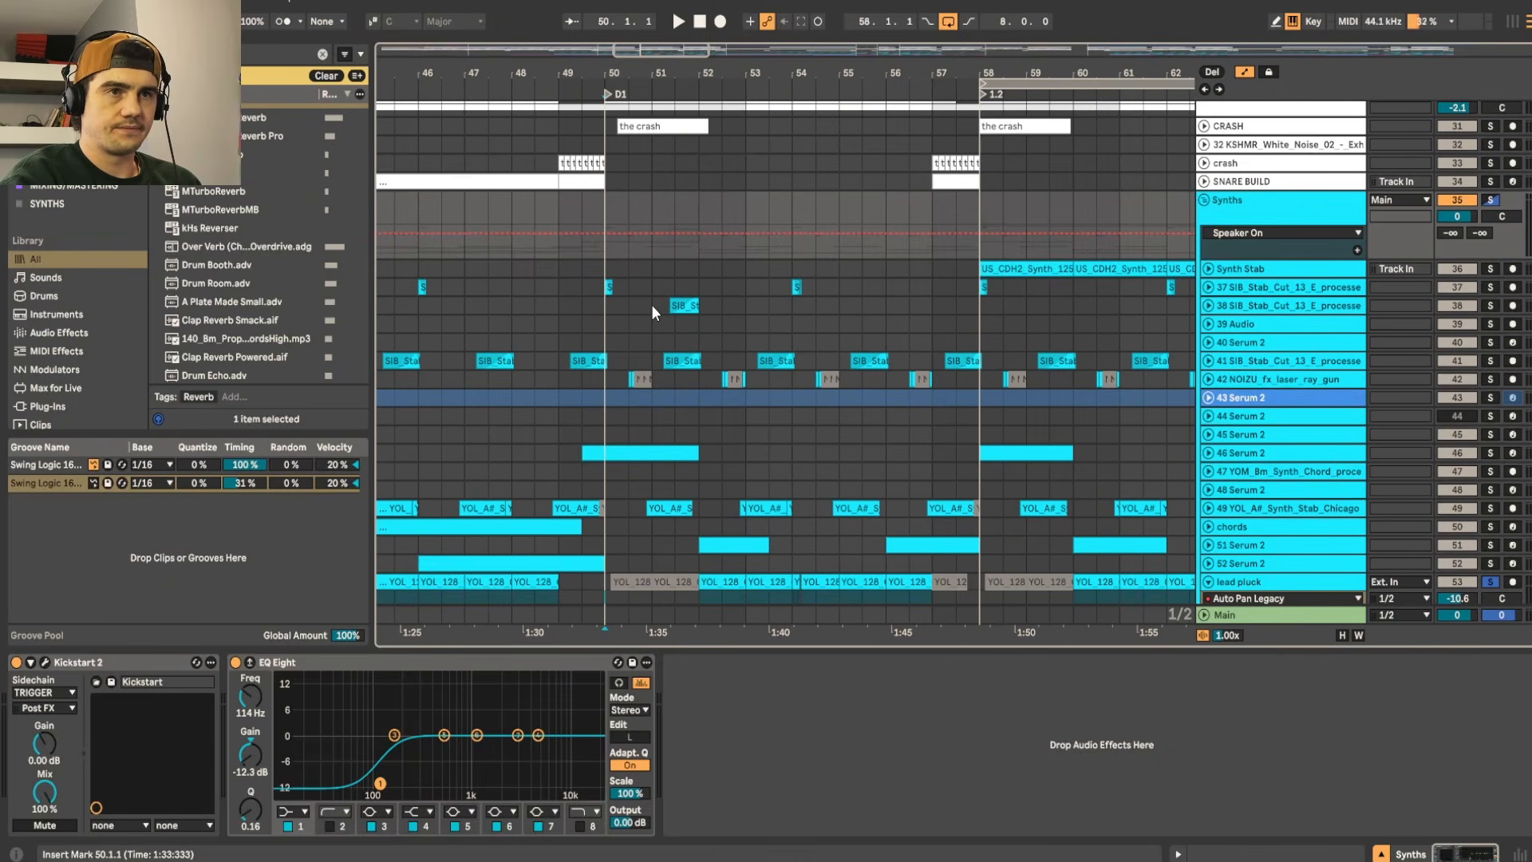
click(688, 285)
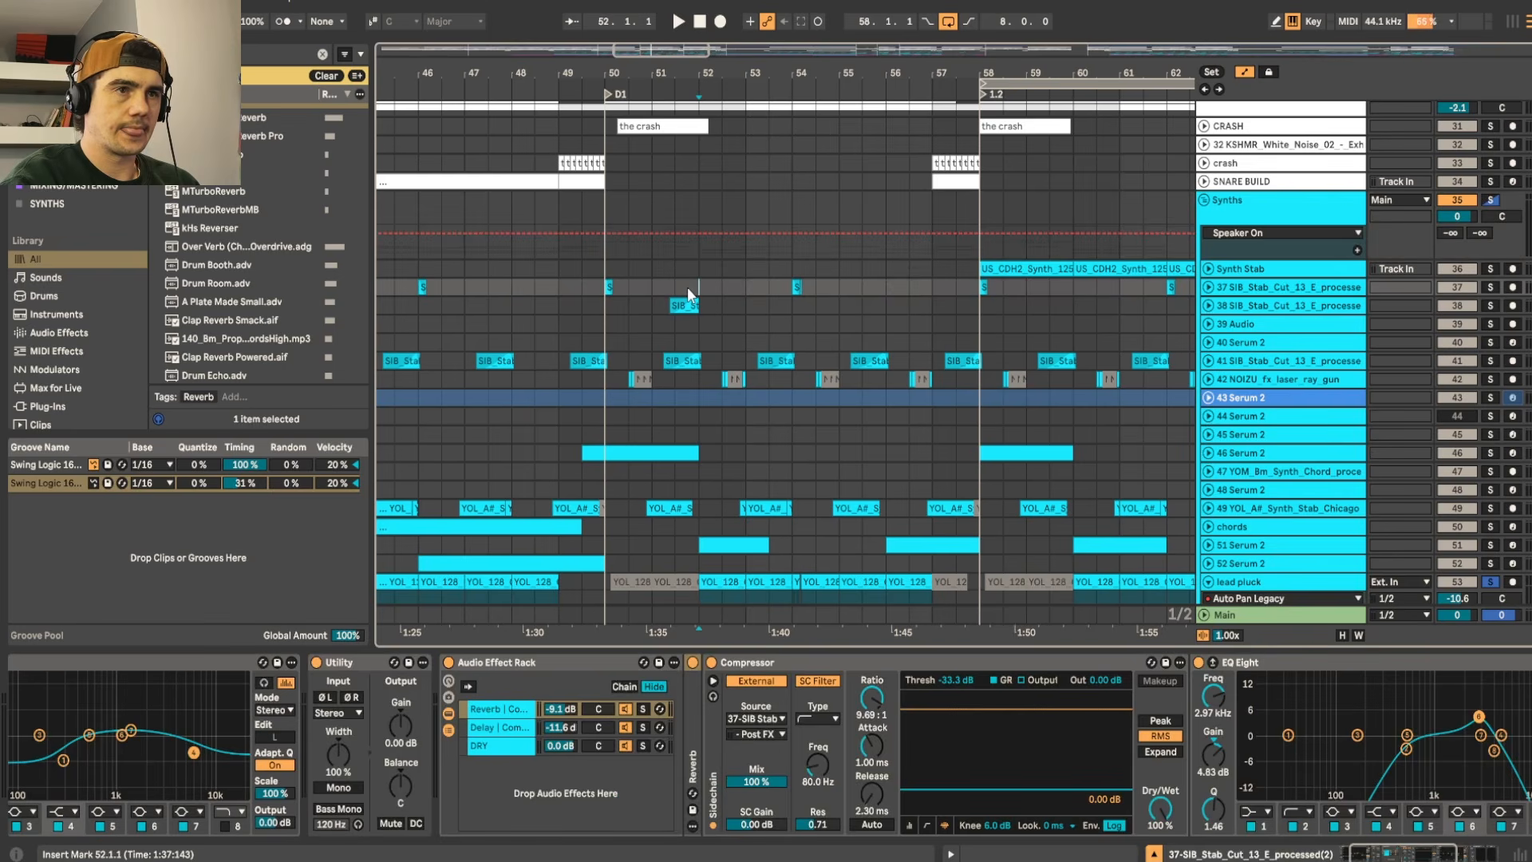
key(u)
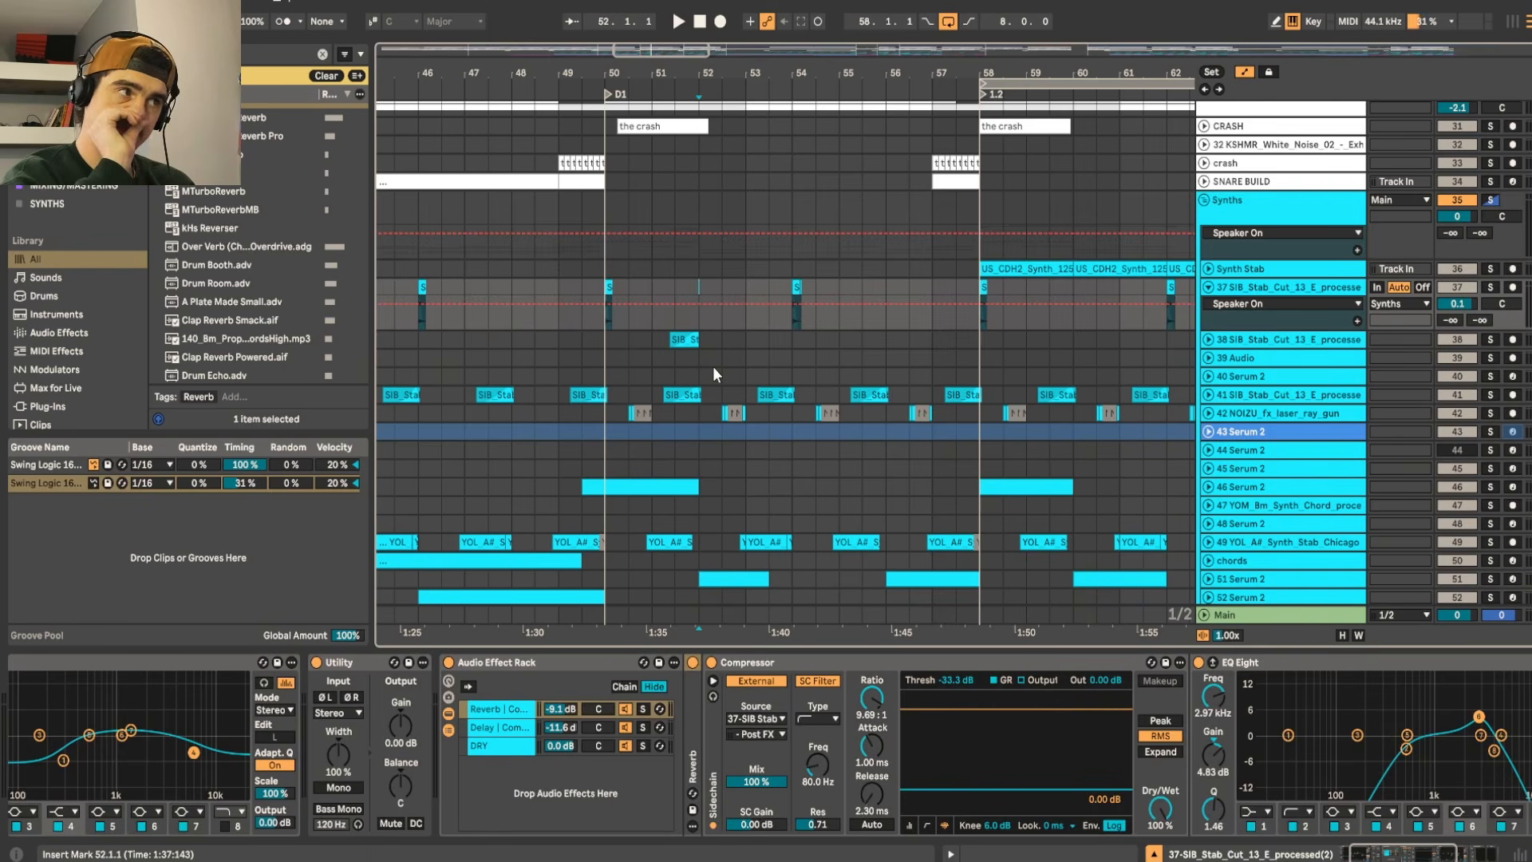
click(1207, 201)
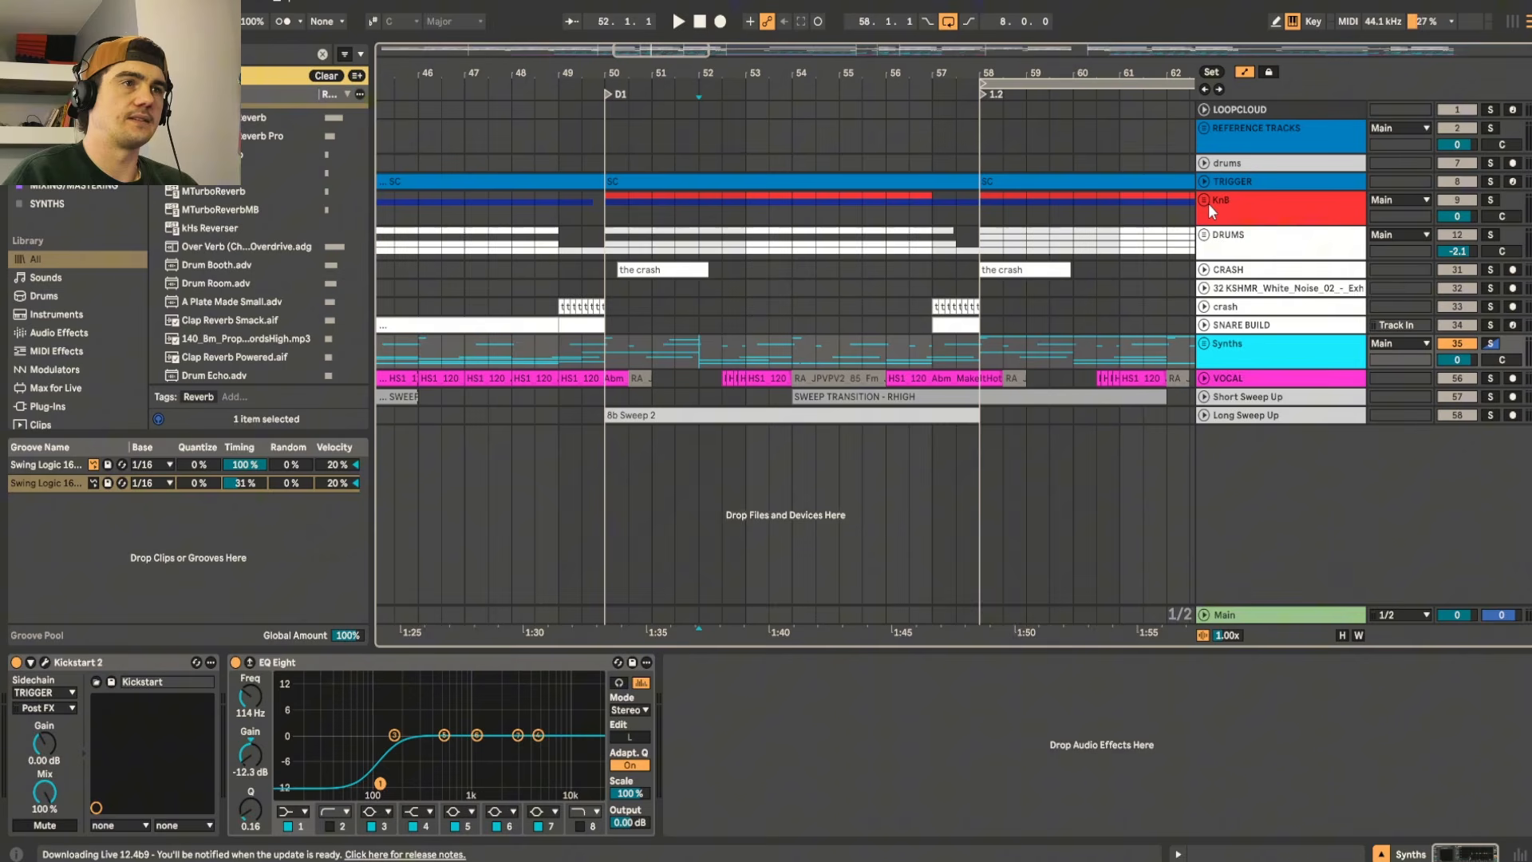
Step: Solo the whole Synths group and play it from about bar 48 through the D1 drop into the 1.2 section
click(787, 351)
click(526, 83)
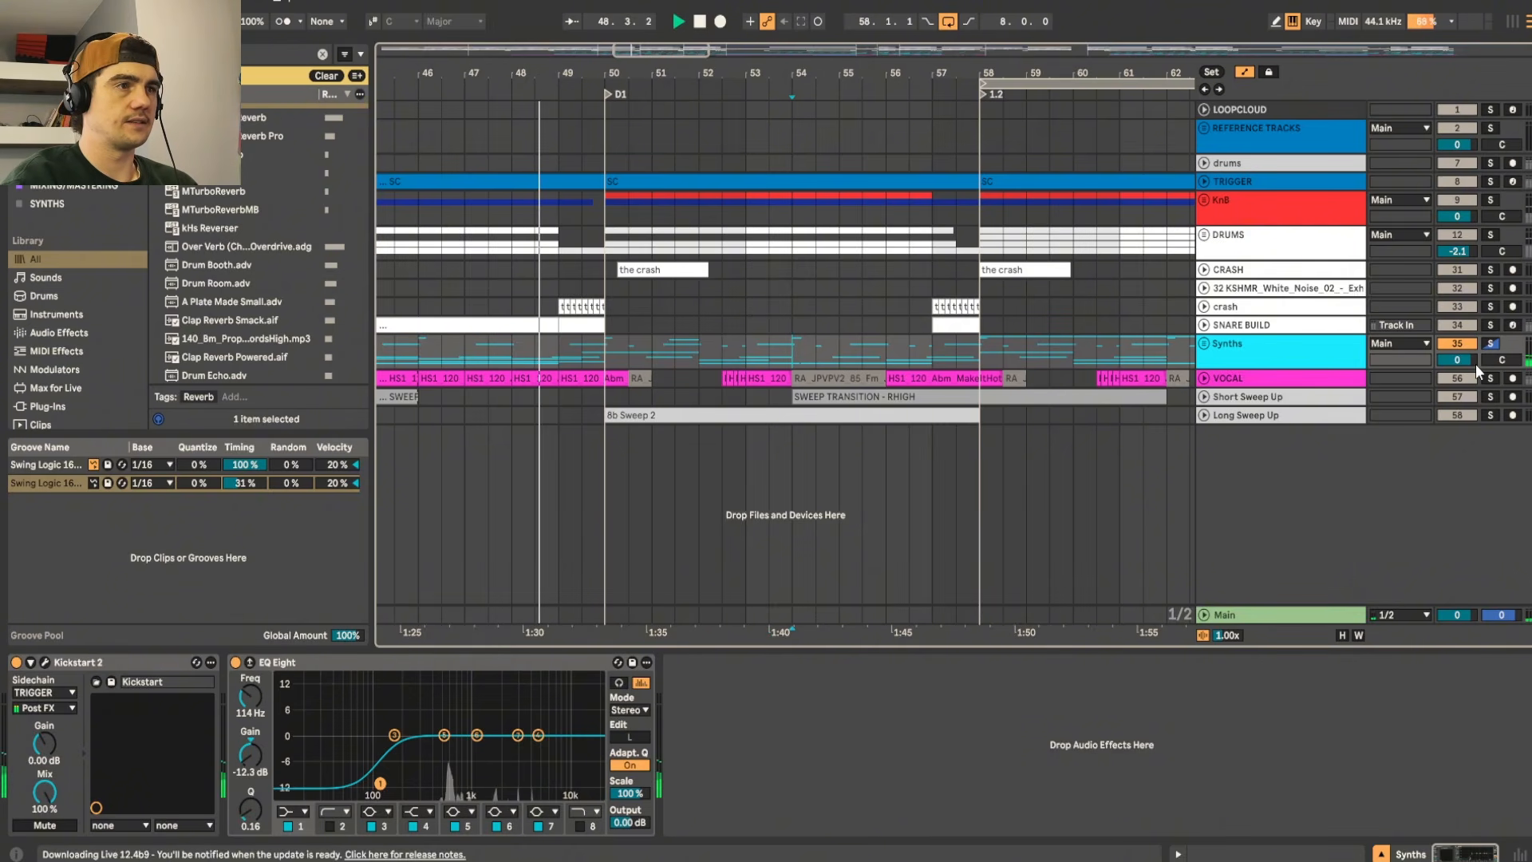
click(1491, 344)
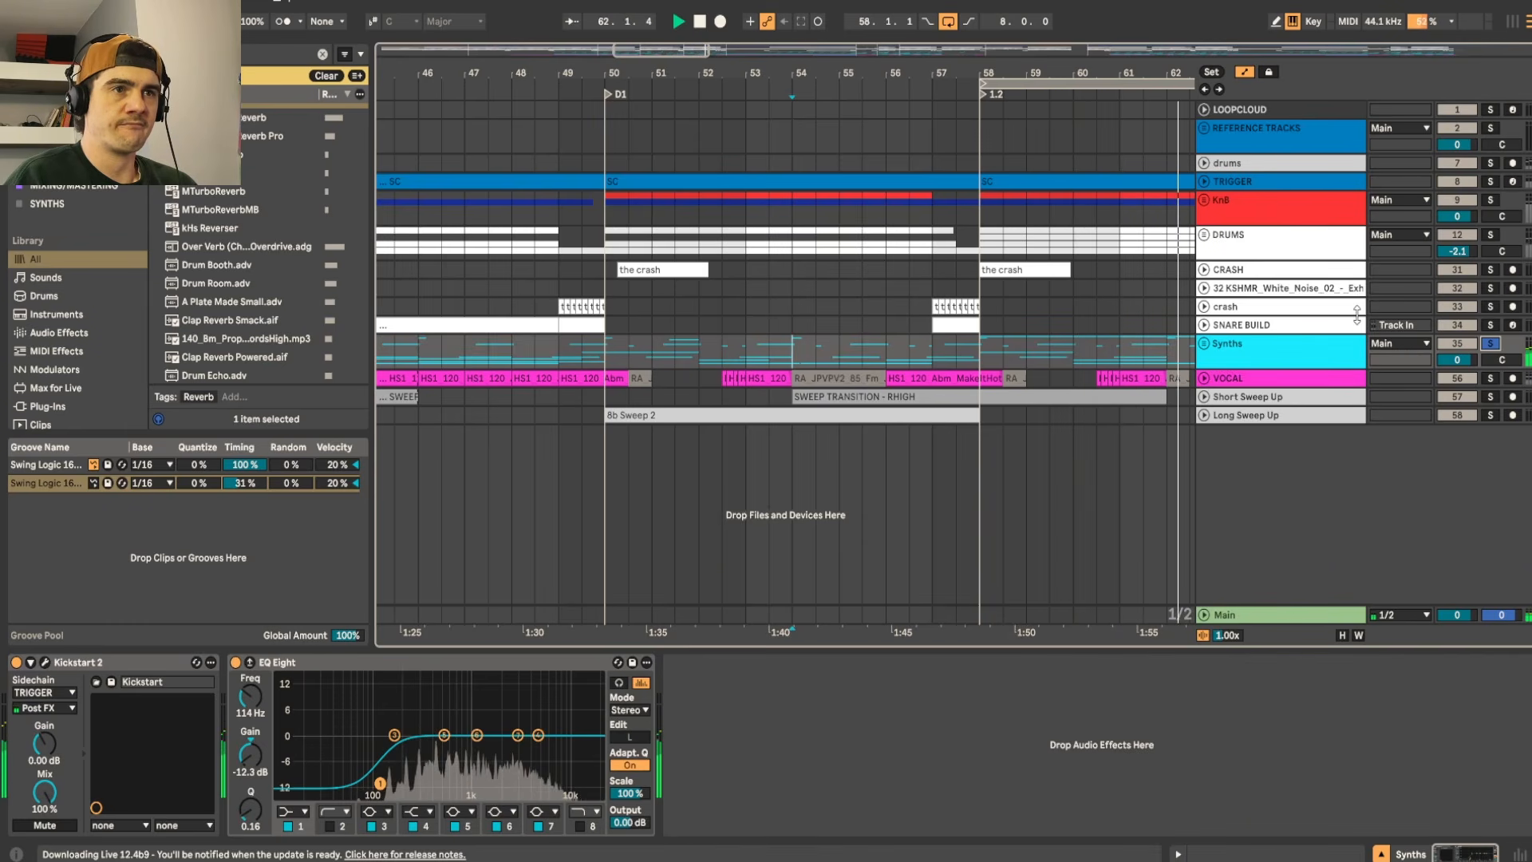
key(space)
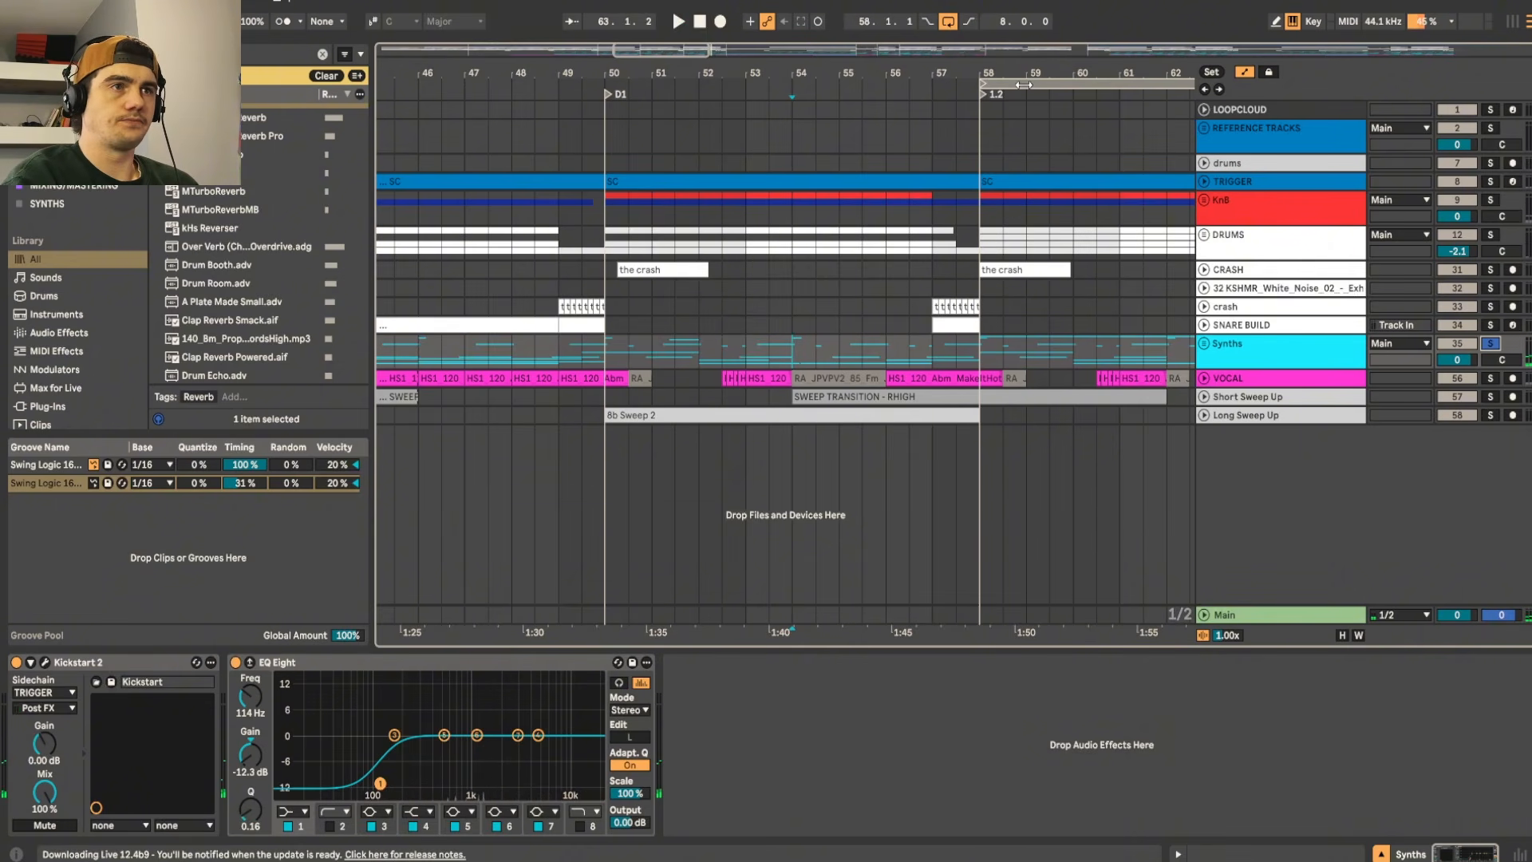
Step: Move the 8-bar loop to start at 50.1.1 over the D1 section and expand the Synths group to show its tracks
drag(1024, 84, 658, 90)
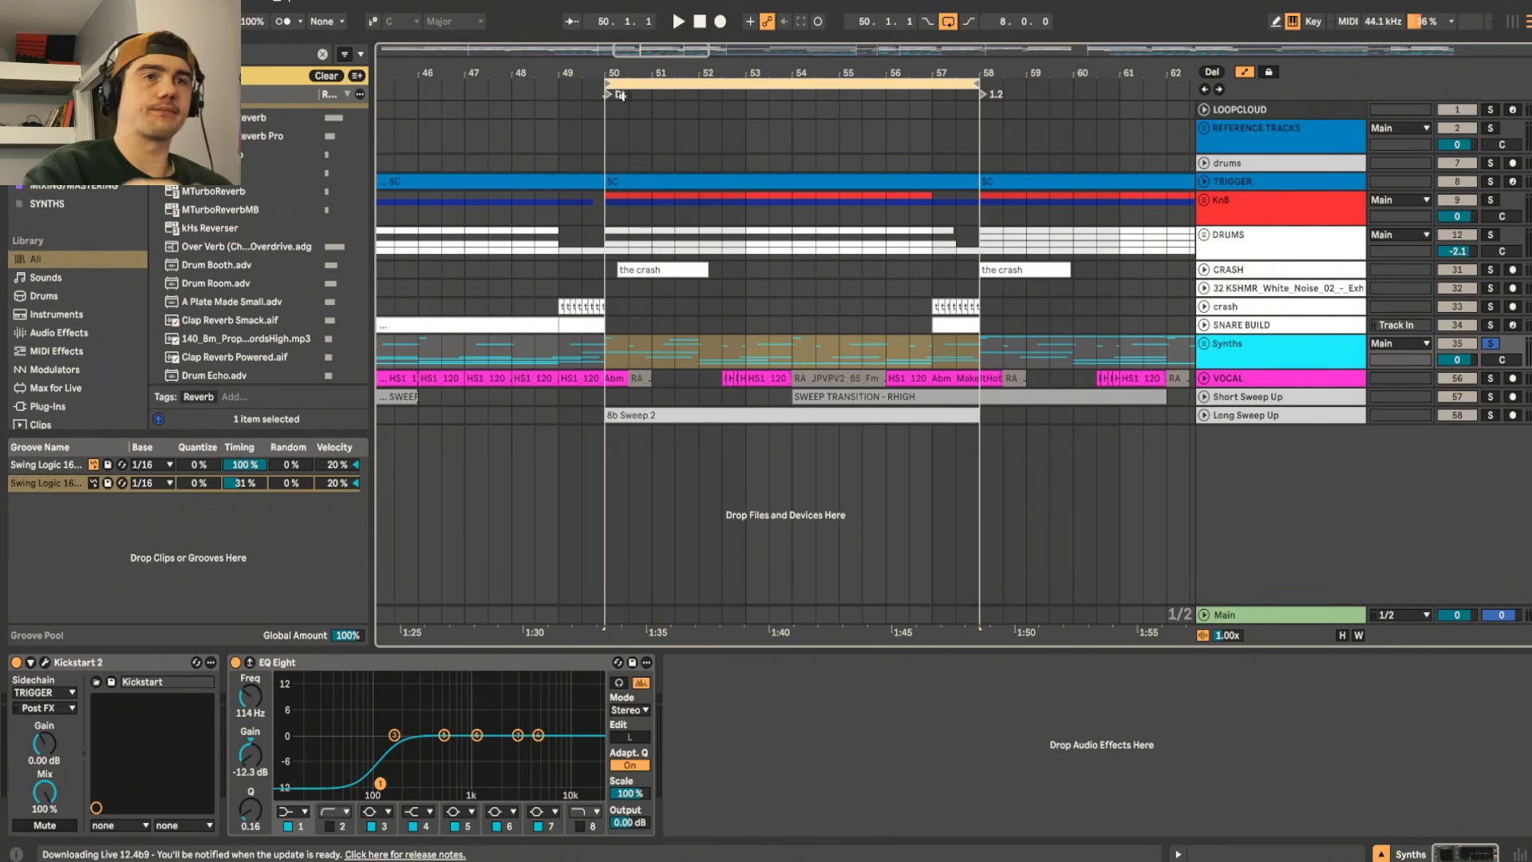
scroll(624, 120, down, 3)
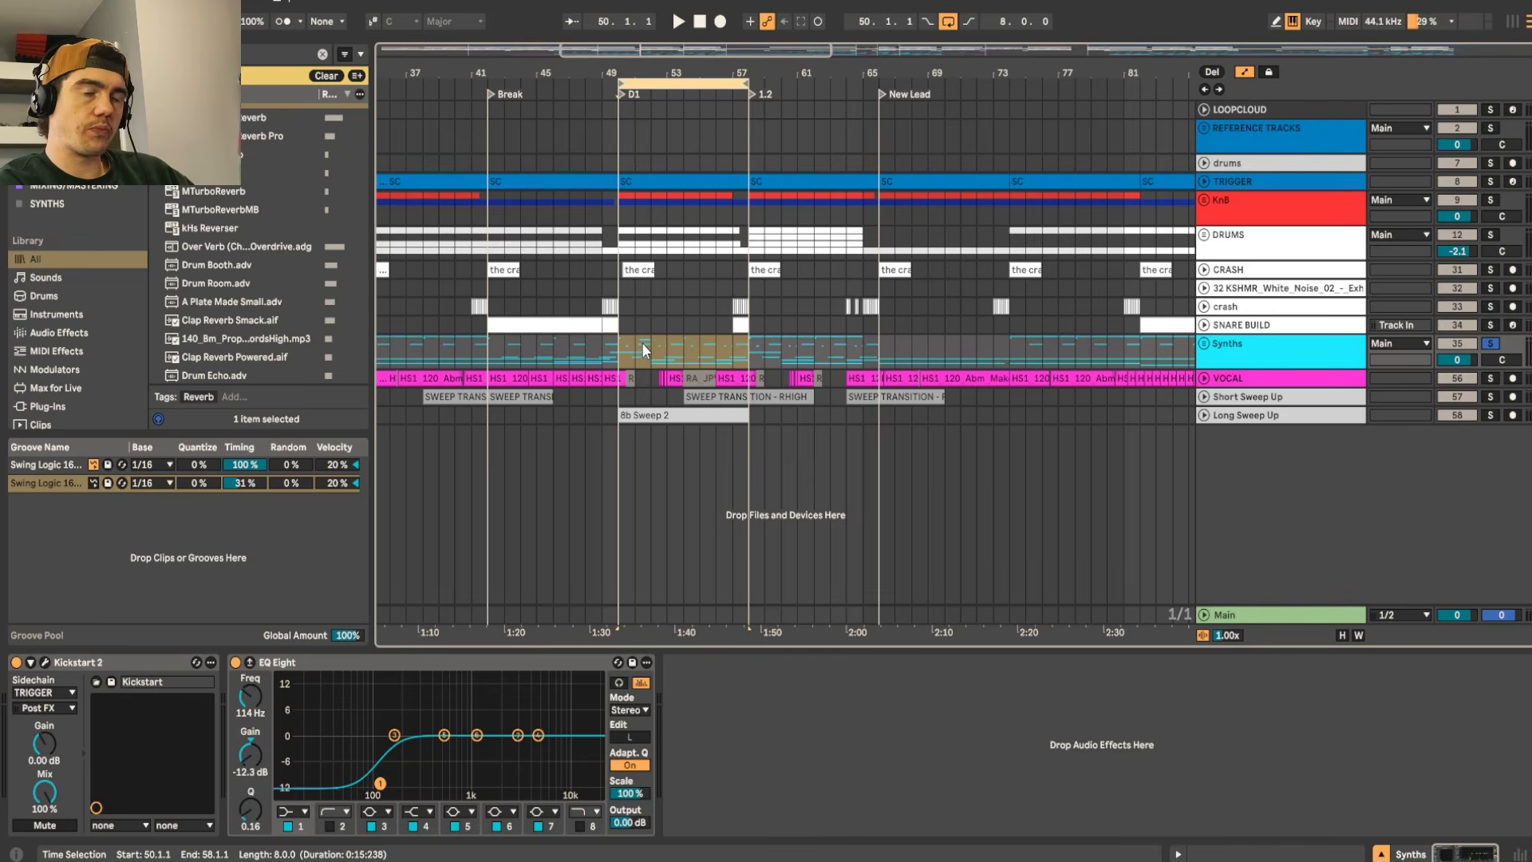
key(u)
drag(695, 581, 756, 455)
scroll(648, 400, up, 1)
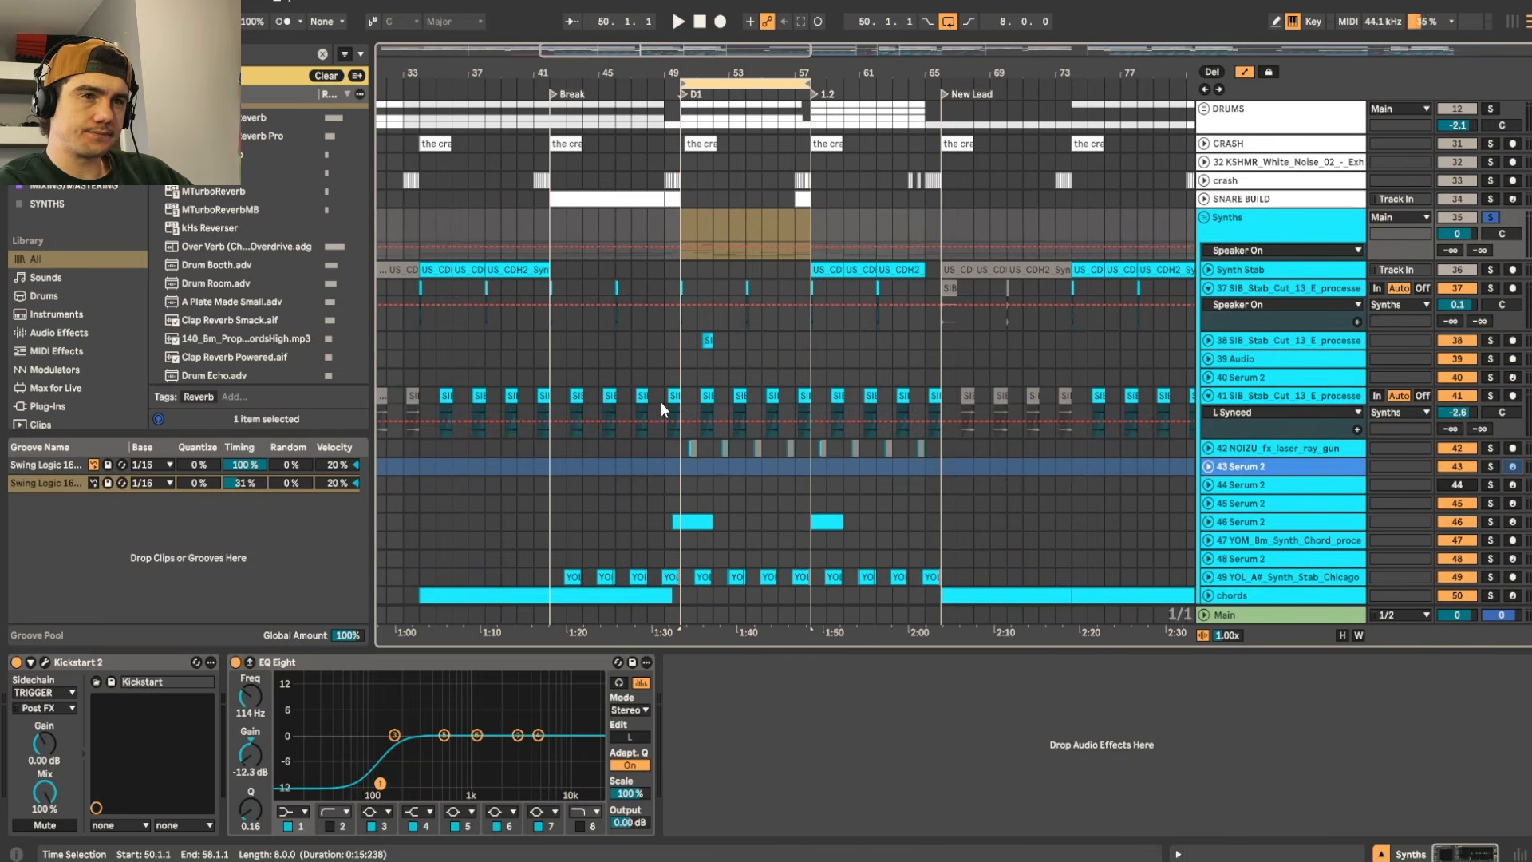
Step: Play the full unsoloed mix from before the D1 section into the drop and turn off looping
drag(876, 230, 882, 356)
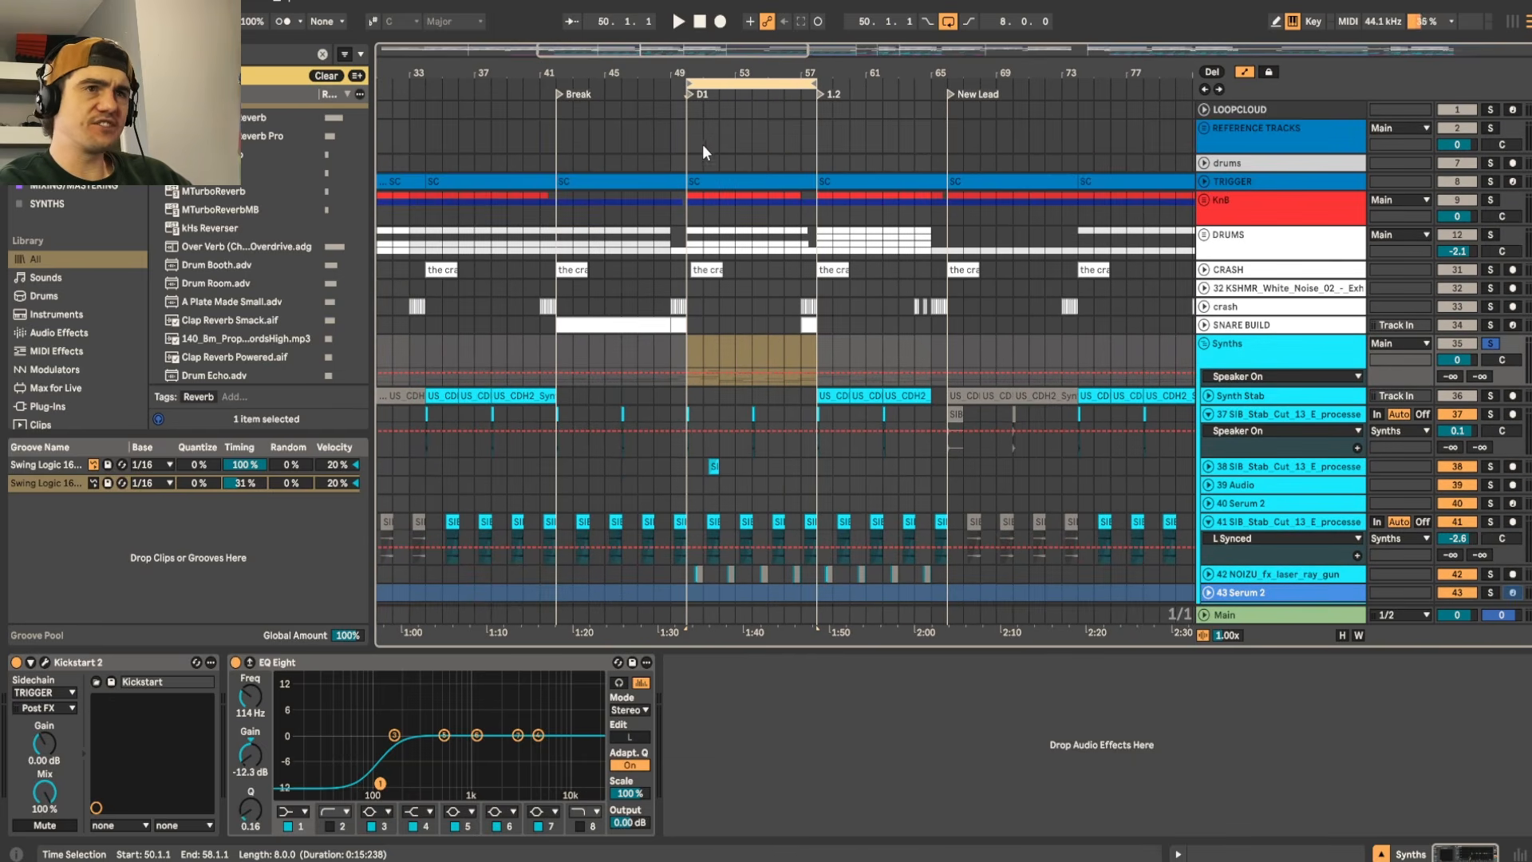
click(612, 87)
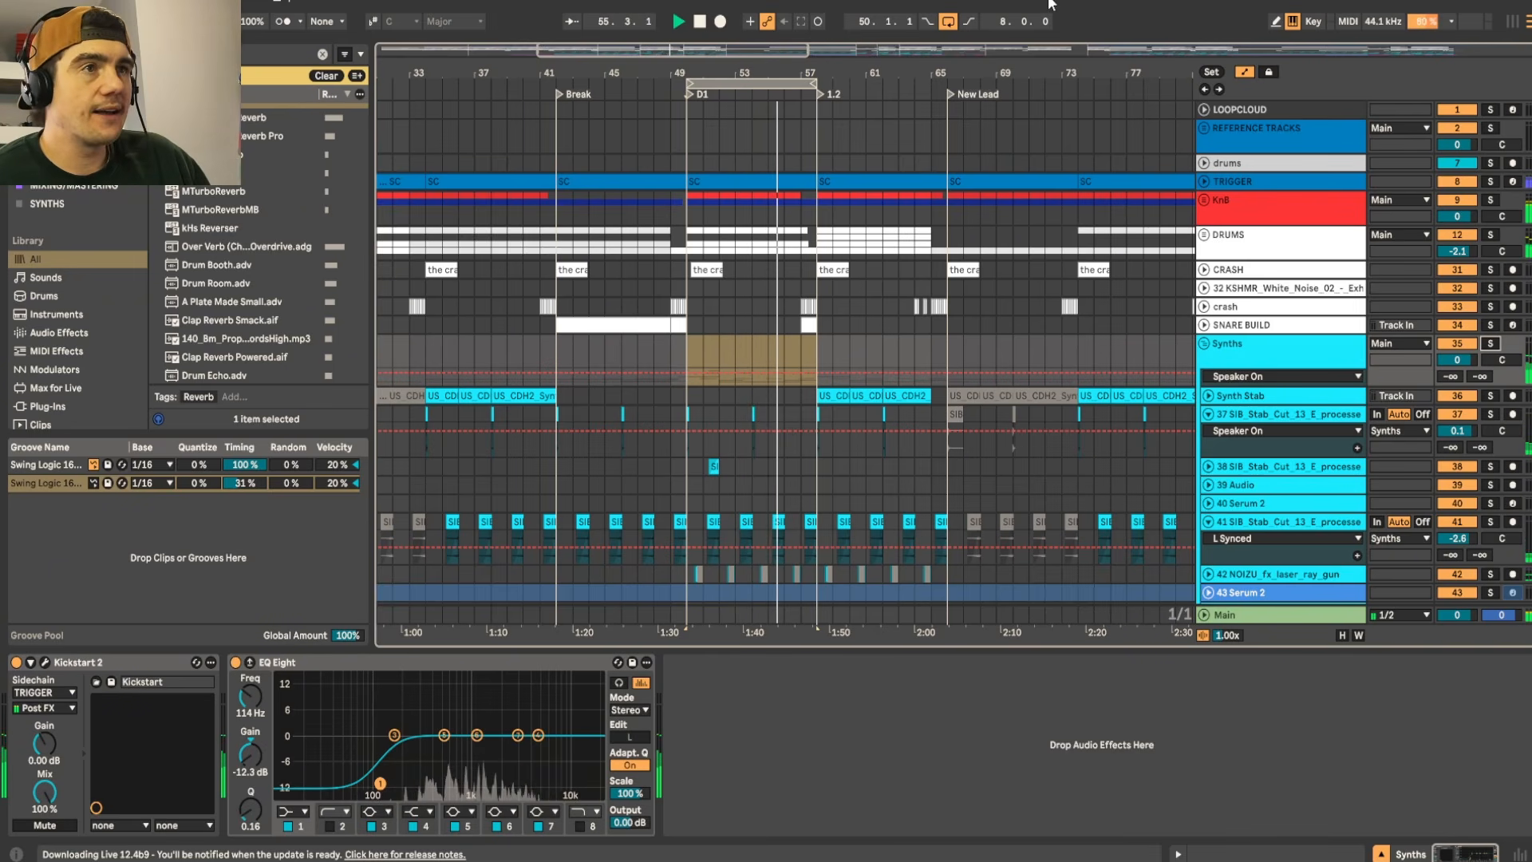
key(ctrl+l)
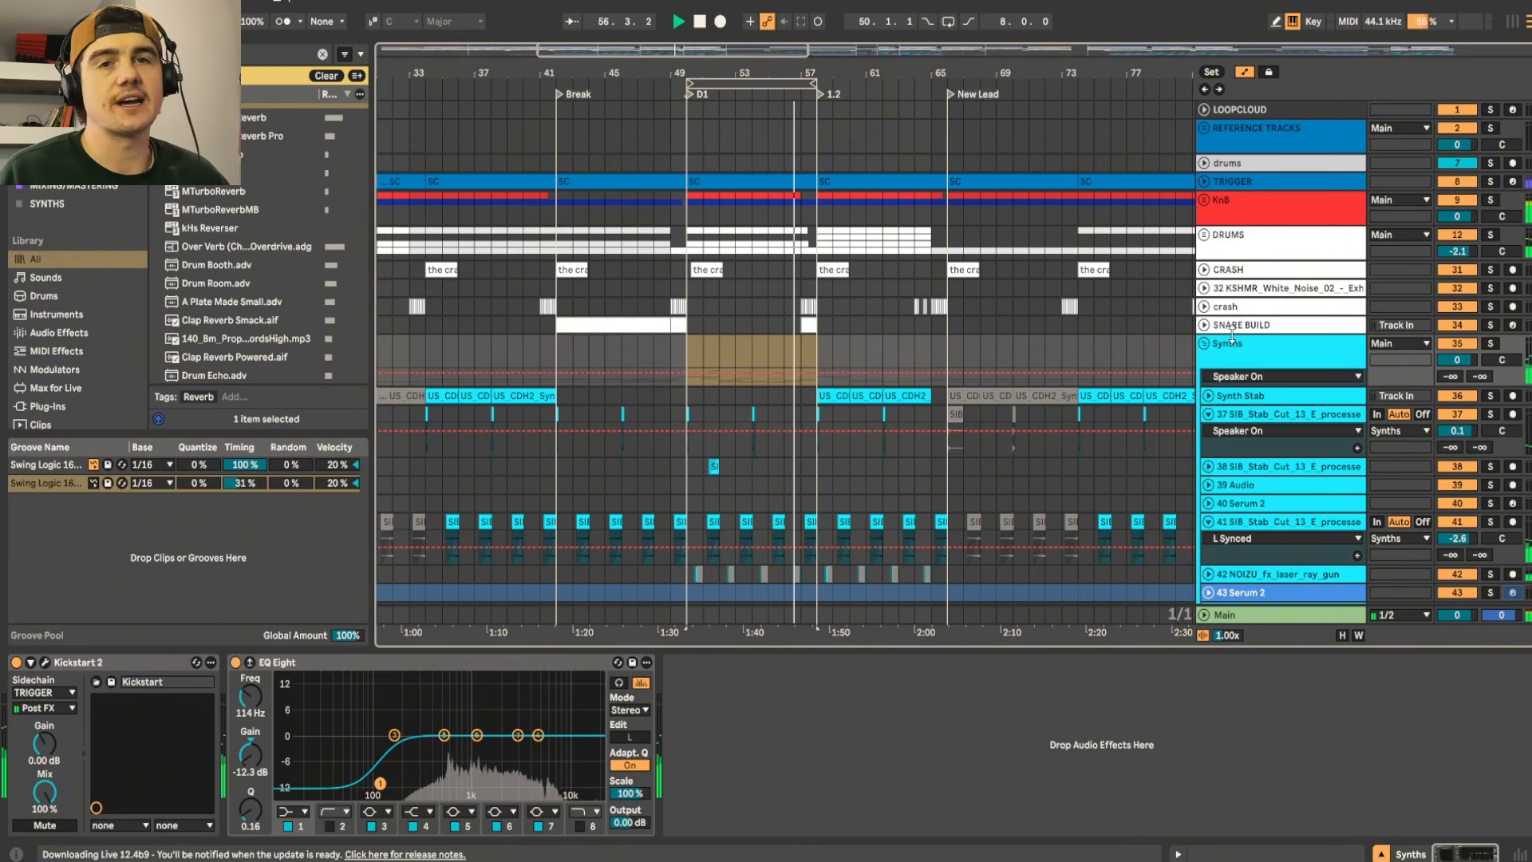